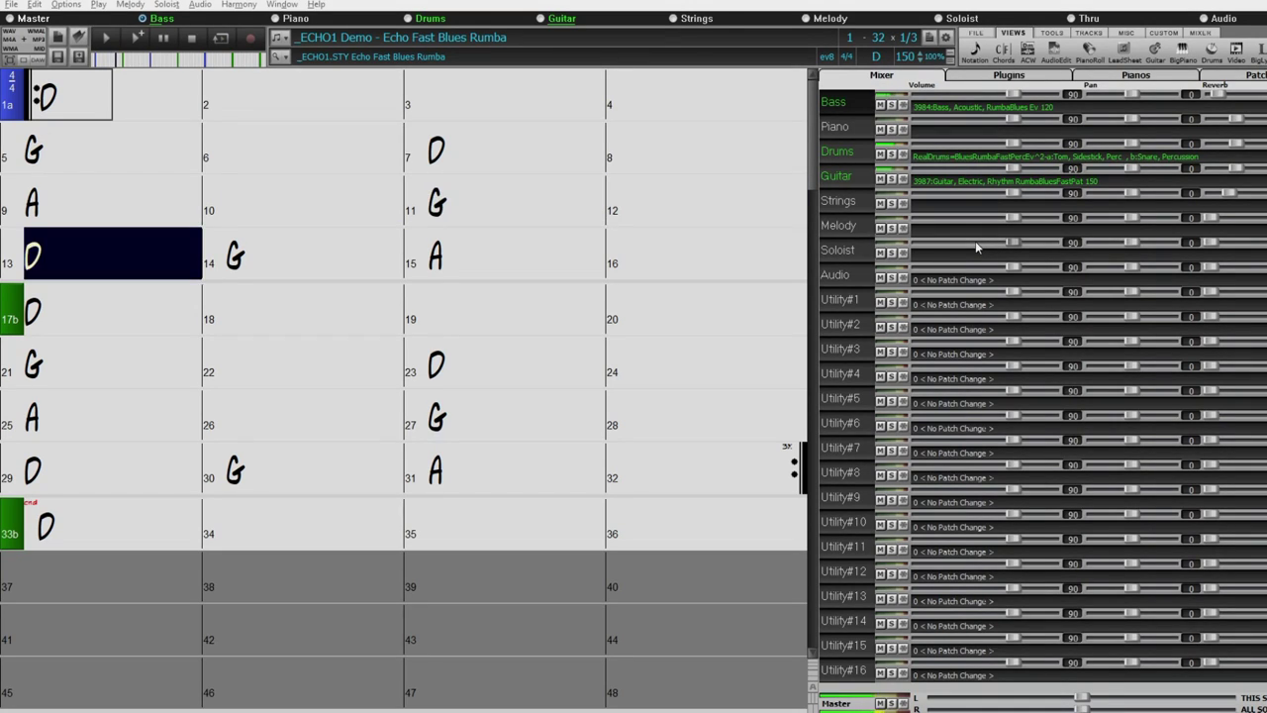
# Stop the song's playback and open the RealTracks selection for the Utility#1 track
pyautogui.click(192, 38)
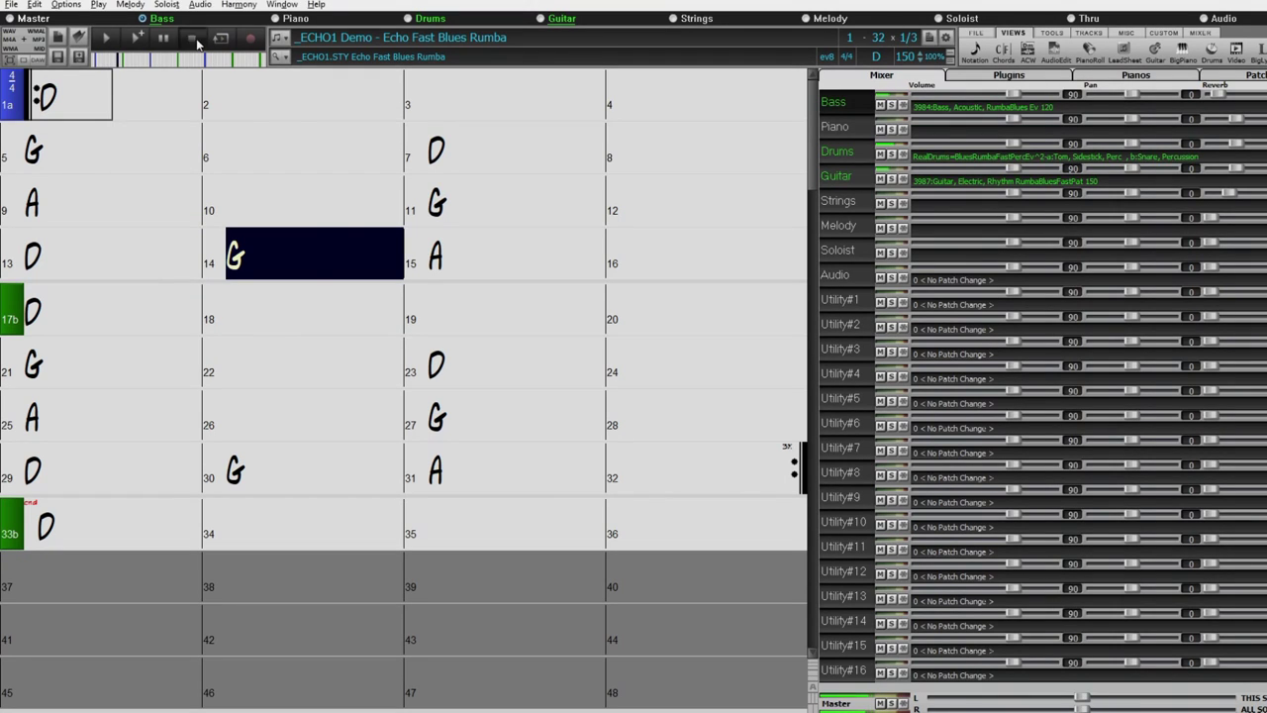
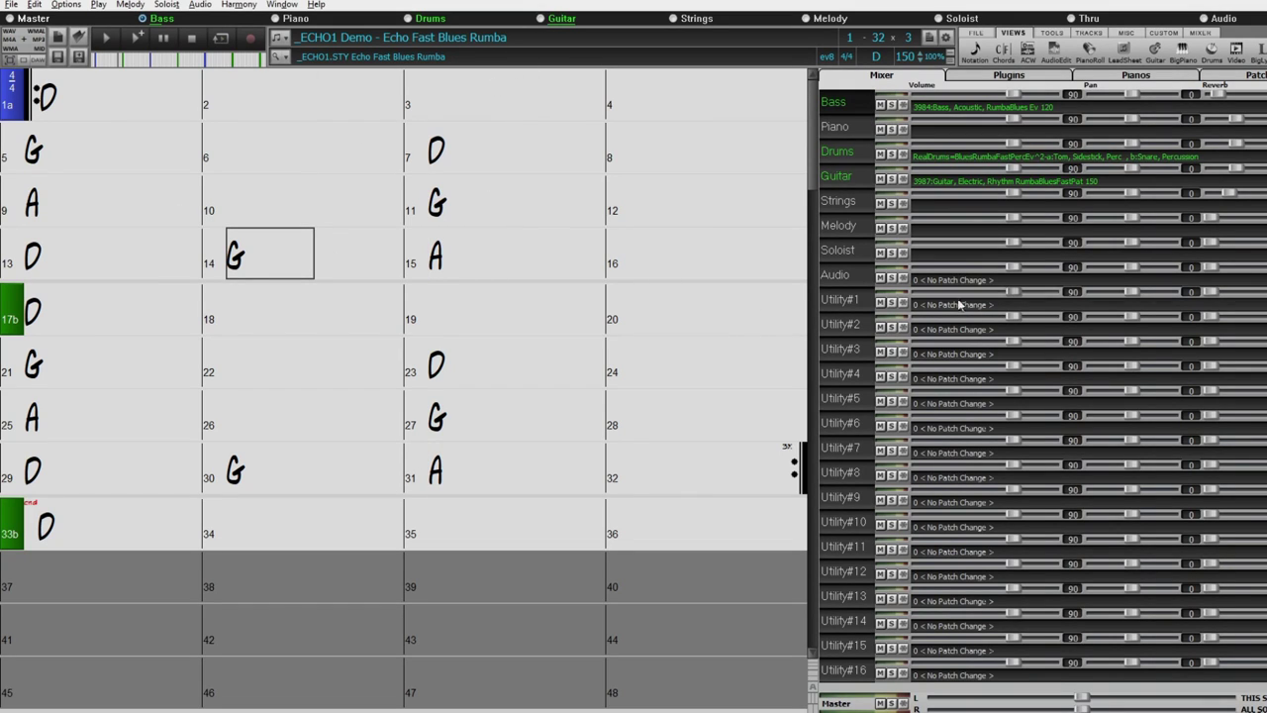
pyautogui.rightClick(951, 307)
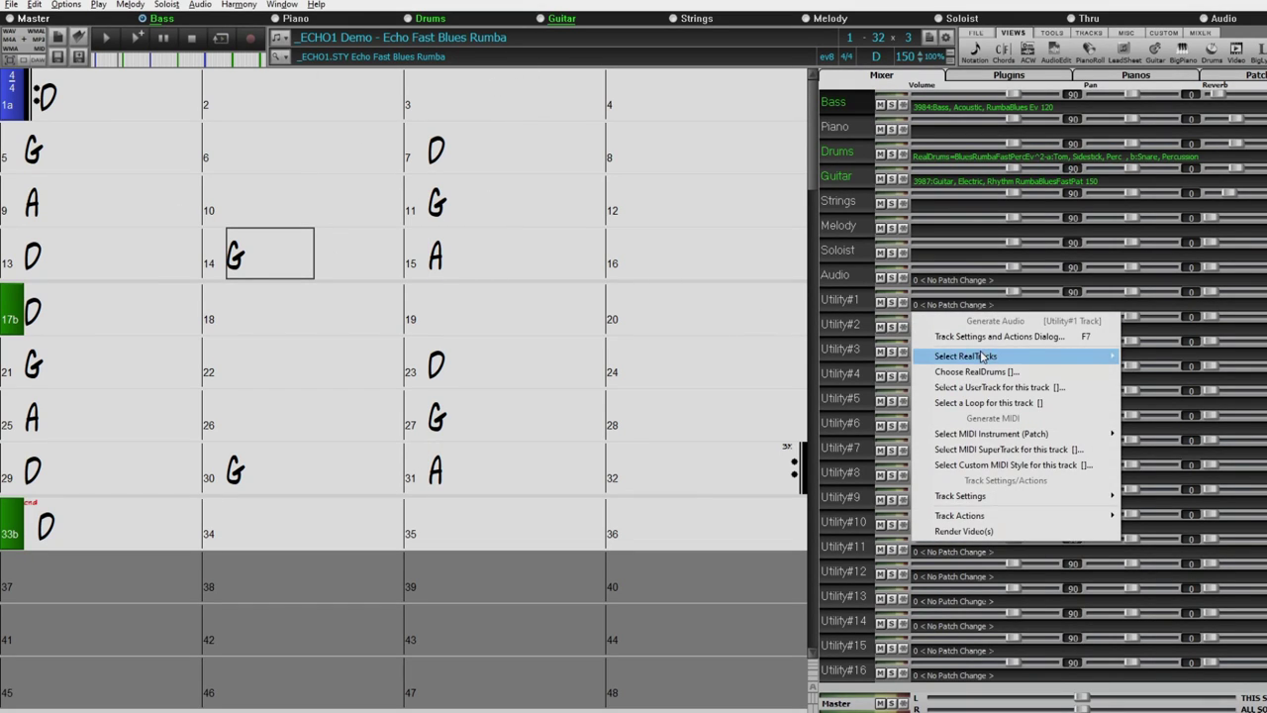
pyautogui.moveTo(973, 358)
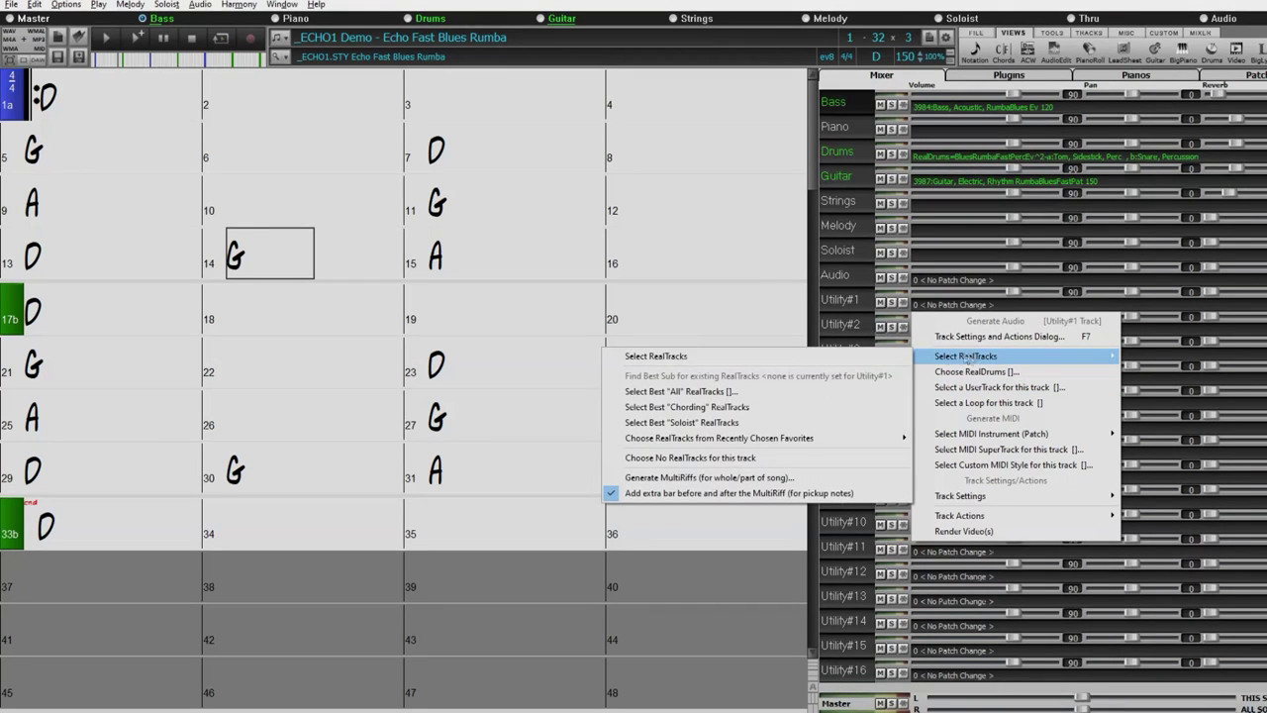
pyautogui.click(772, 356)
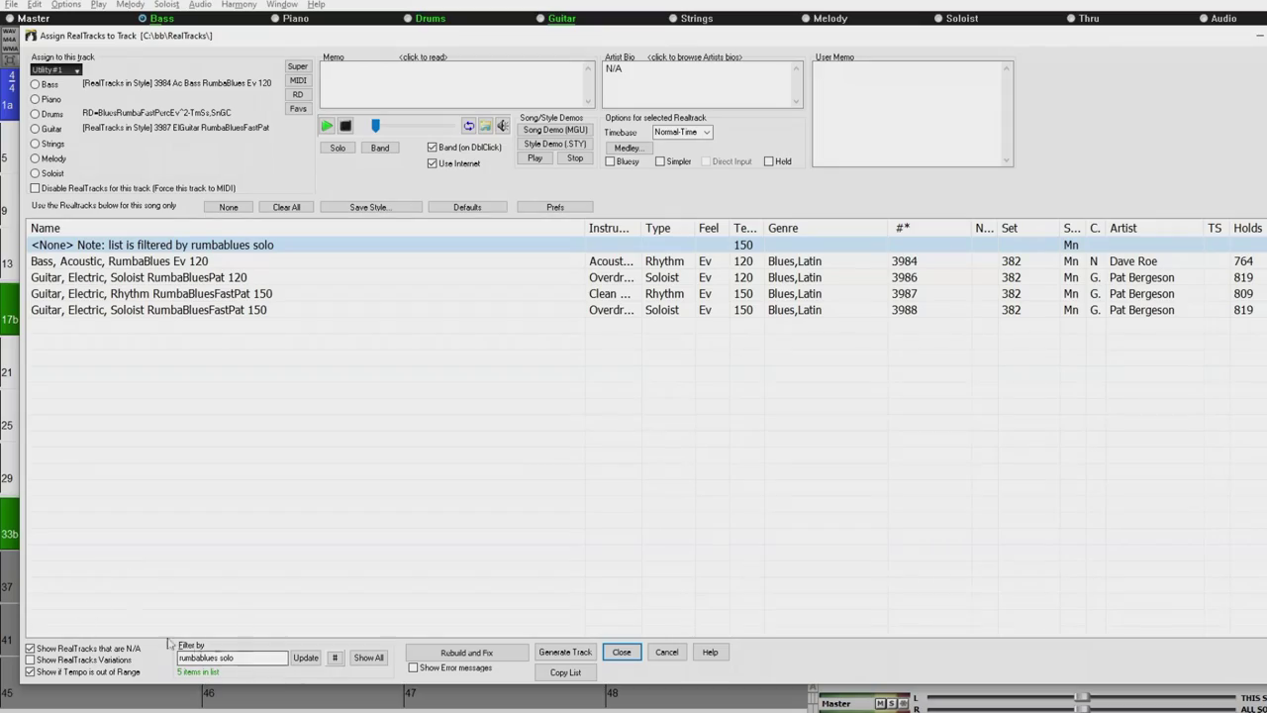
# Filter the RealTracks by "rumba blues soloist" and assign Guitar, Electric, Soloist RumbaBluesFastPat 150 to the Utility#1 track
pyautogui.click(381, 666)
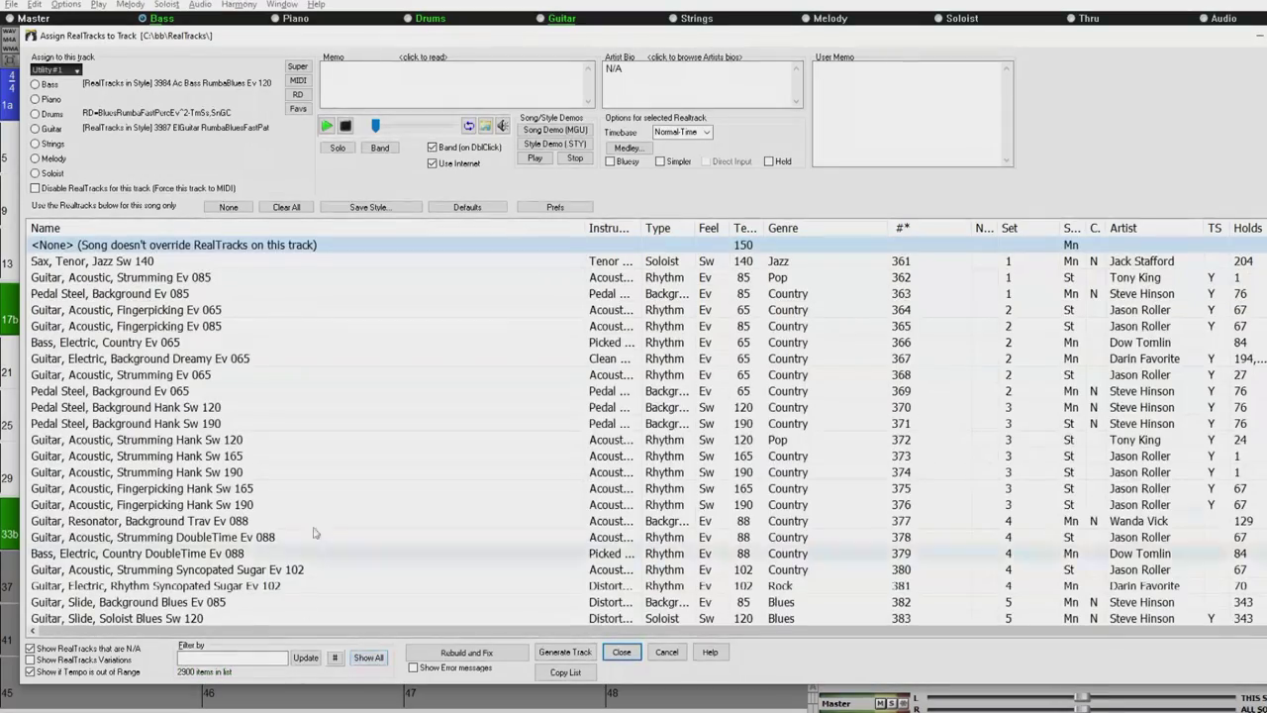
pyautogui.scroll(-5, 221, 497)
pyautogui.scroll(-8, 222, 496)
pyautogui.click(231, 657)
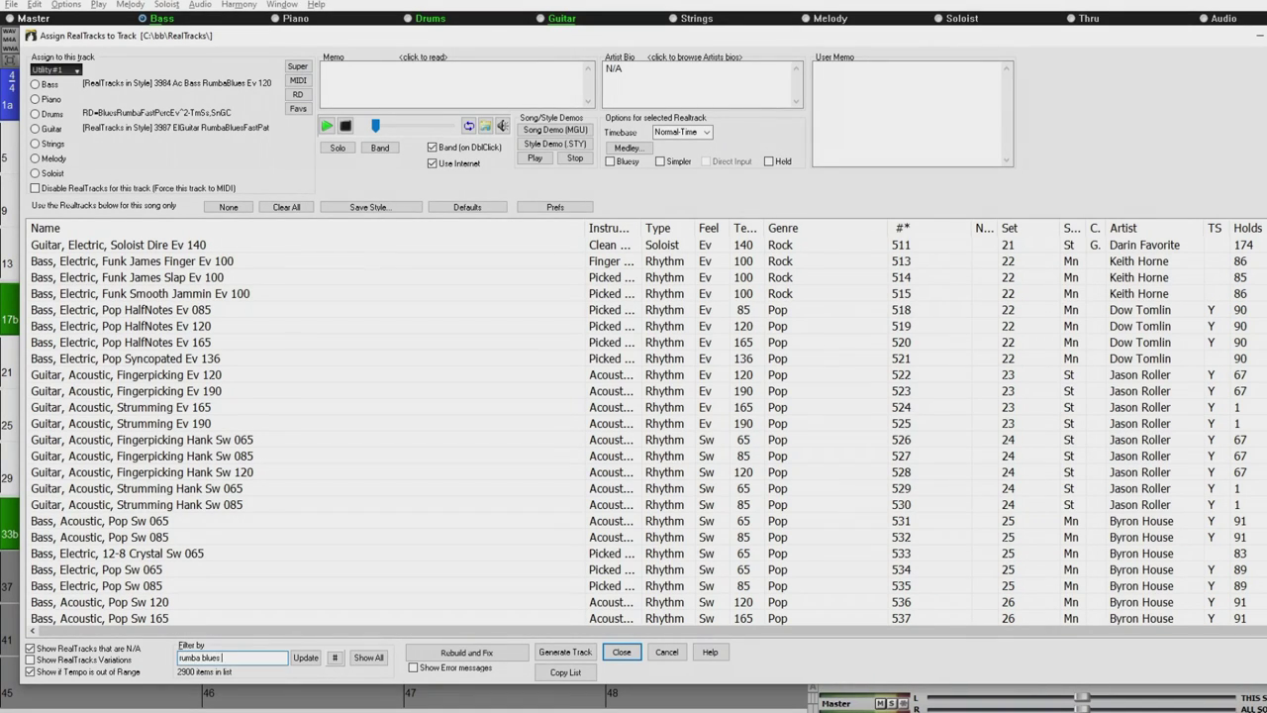
pyautogui.press('Return')
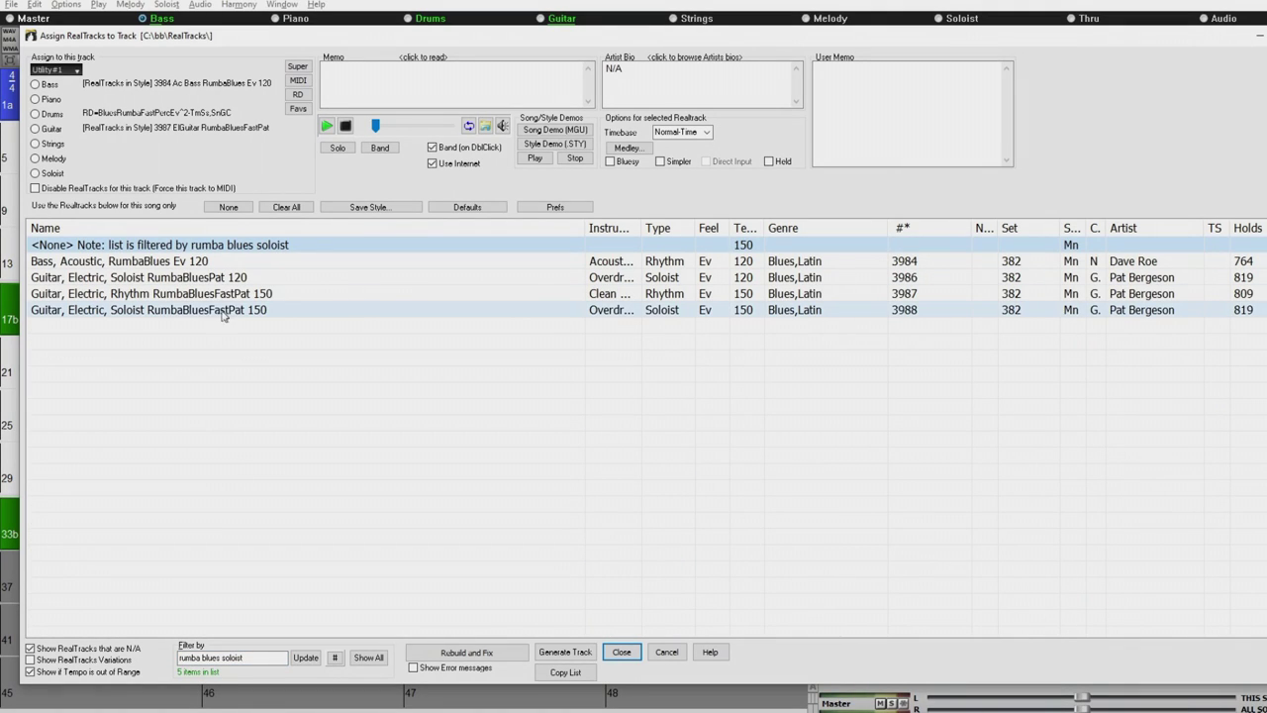
pyautogui.click(173, 310)
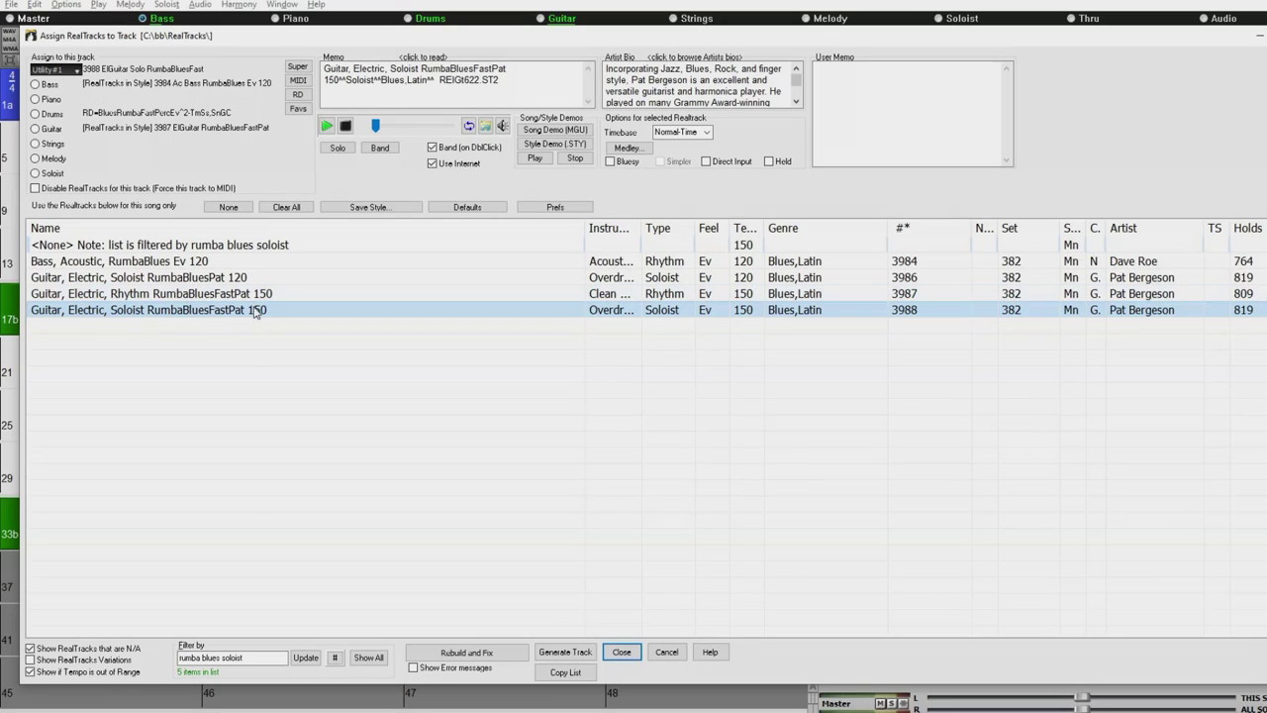
pyautogui.click(624, 653)
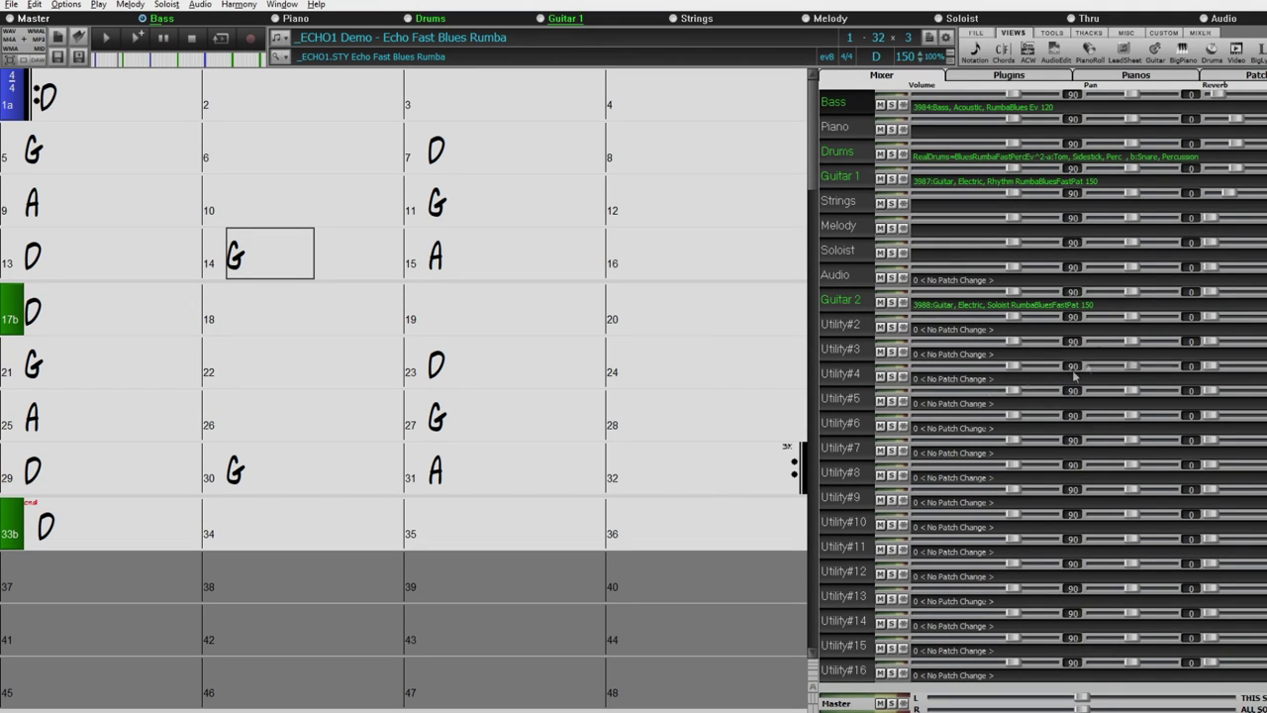
# Filter the RealDrums for the Utility#2 track by "single" and assign BrakeDrumSoca16[single] to it
pyautogui.rightClick(971, 332)
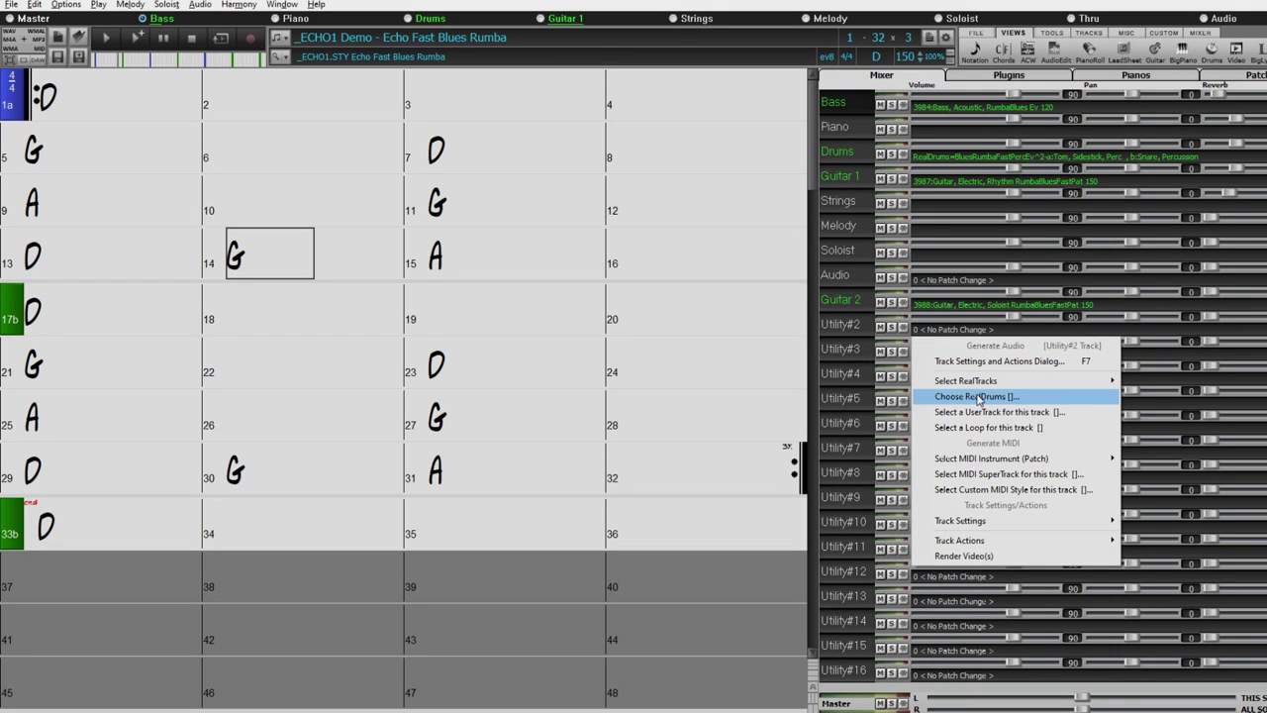
pyautogui.click(980, 397)
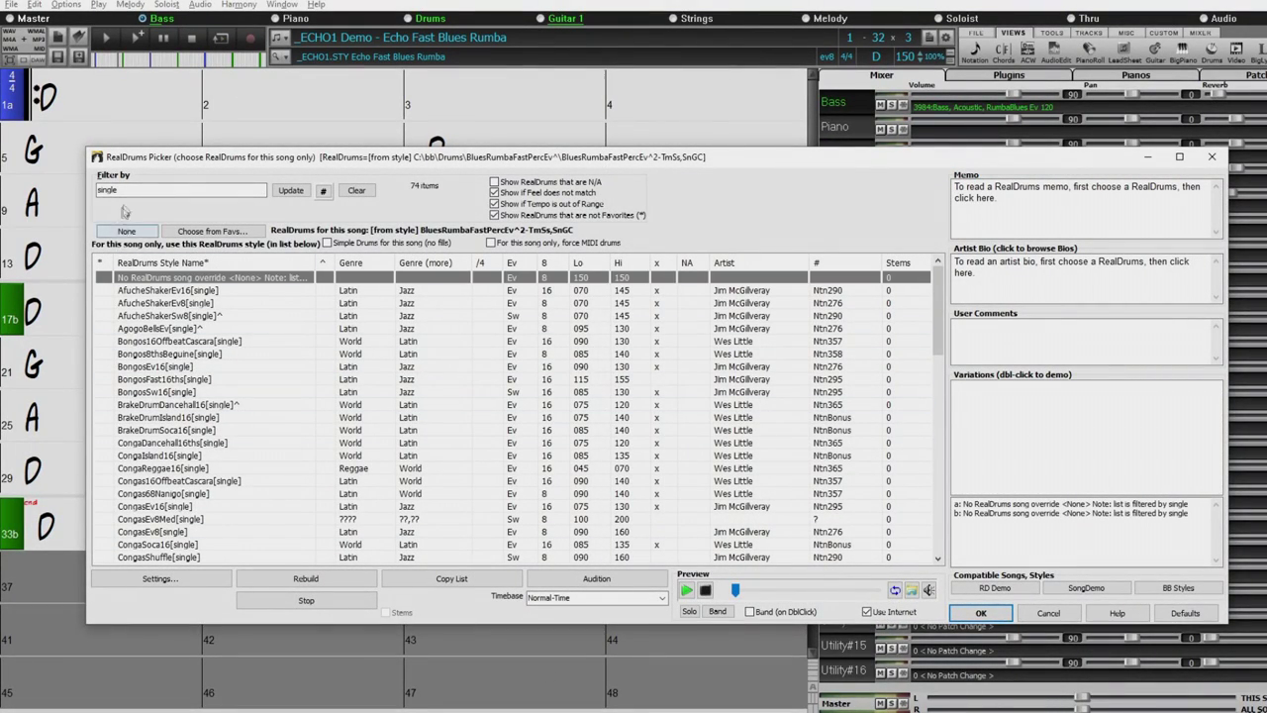
pyautogui.click(356, 190)
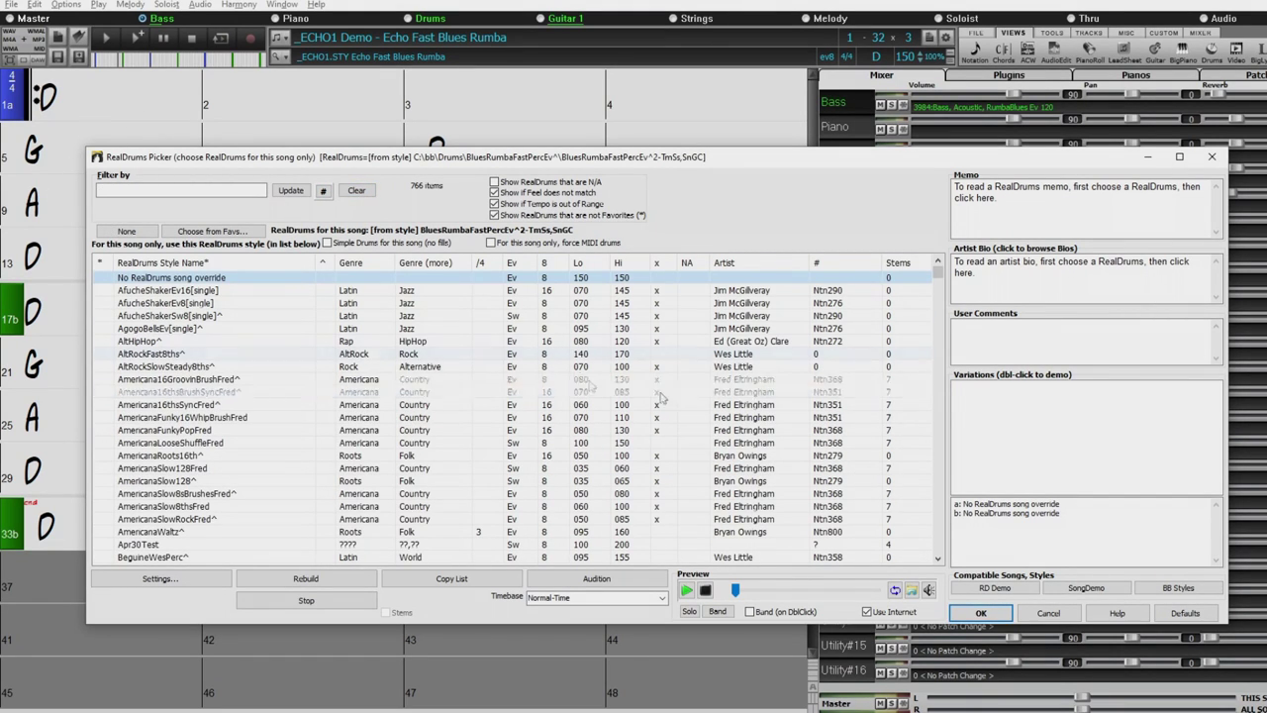
pyautogui.scroll(-1, 944, 284)
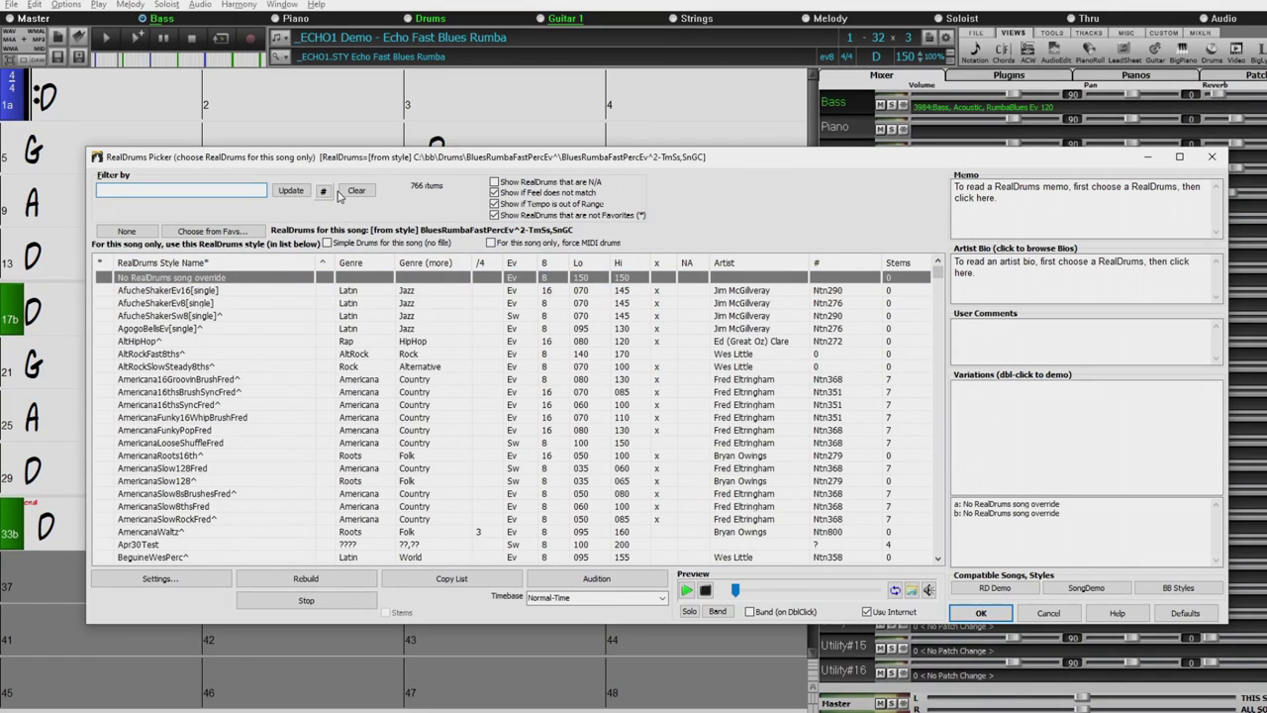
pyautogui.press('Return')
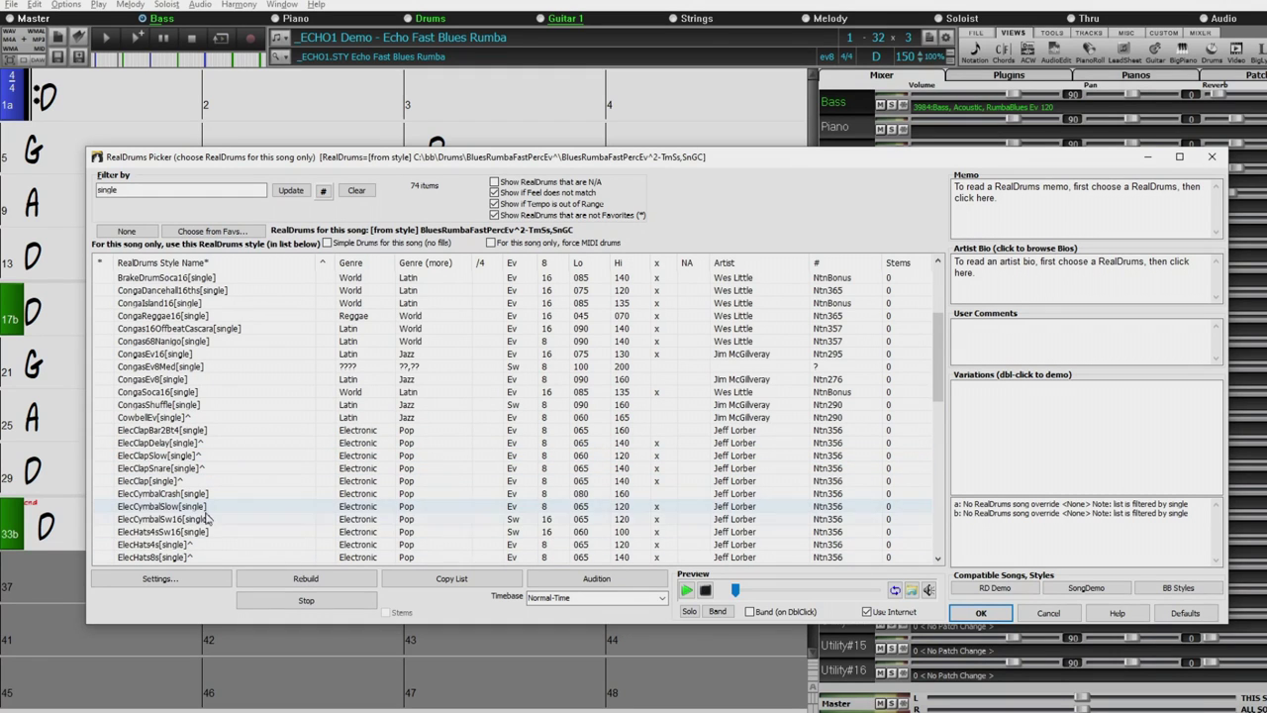
pyautogui.scroll(4, 198, 540)
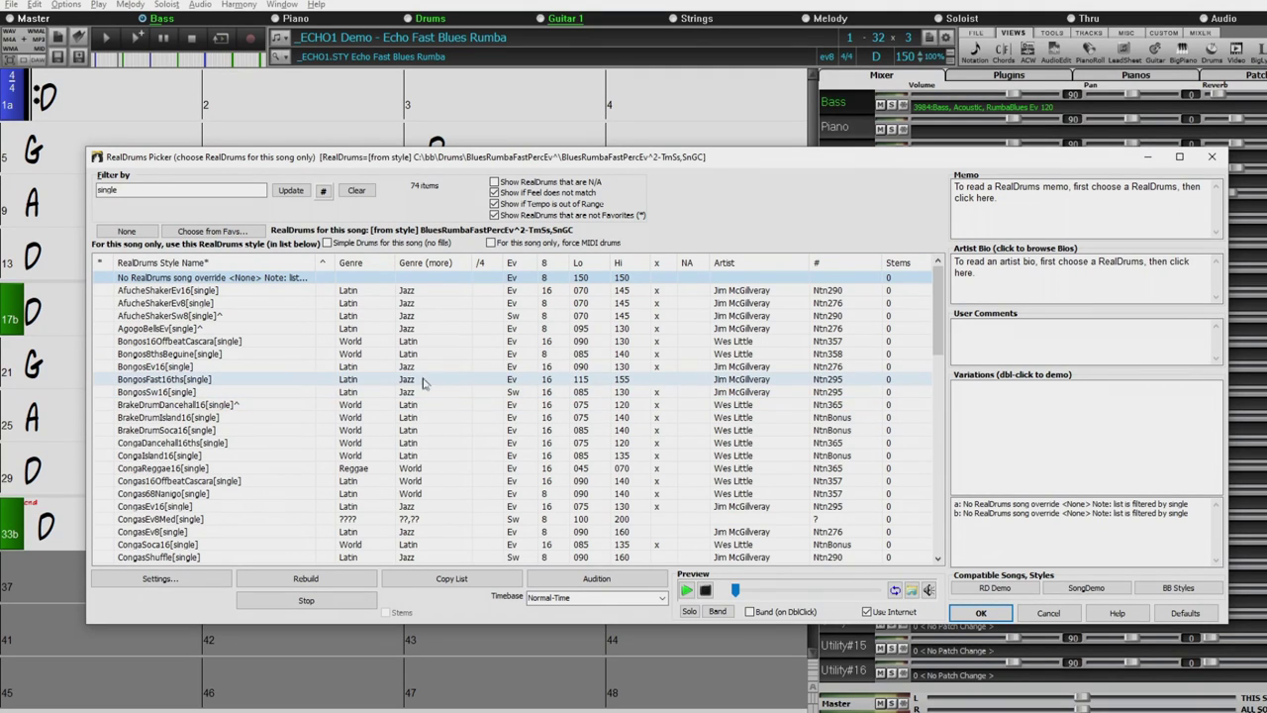
pyautogui.click(151, 430)
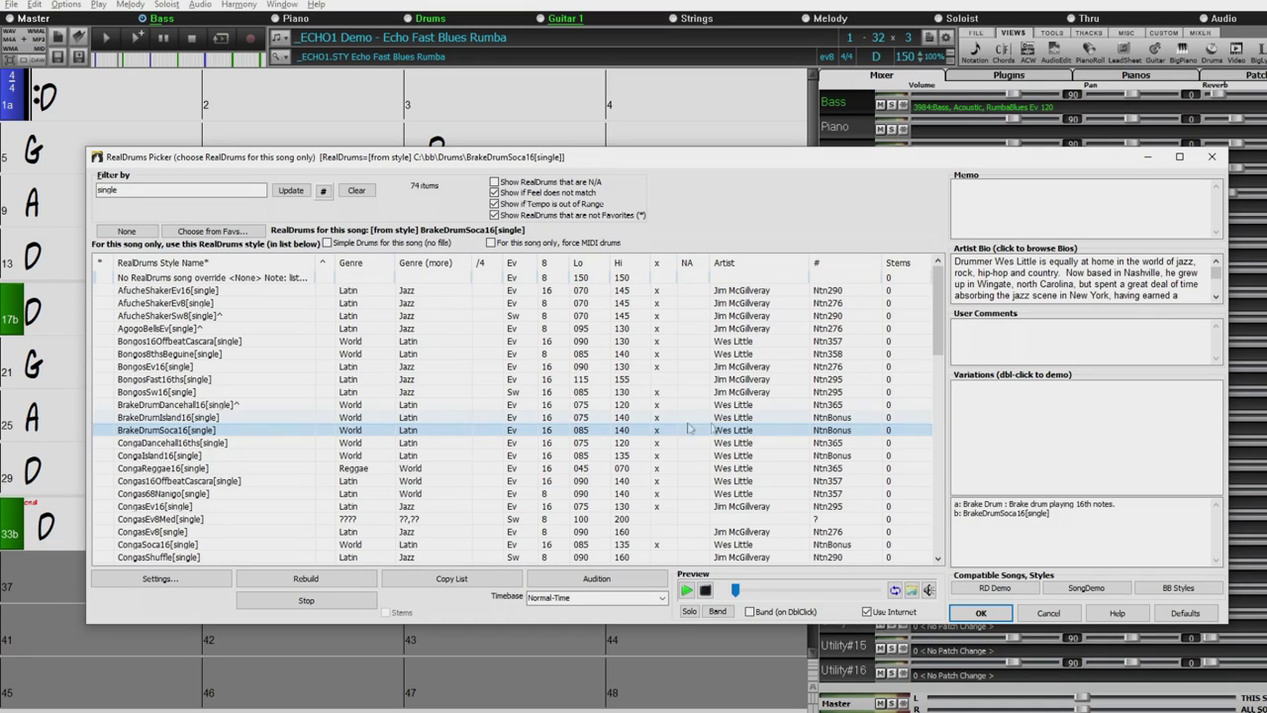
pyautogui.click(981, 613)
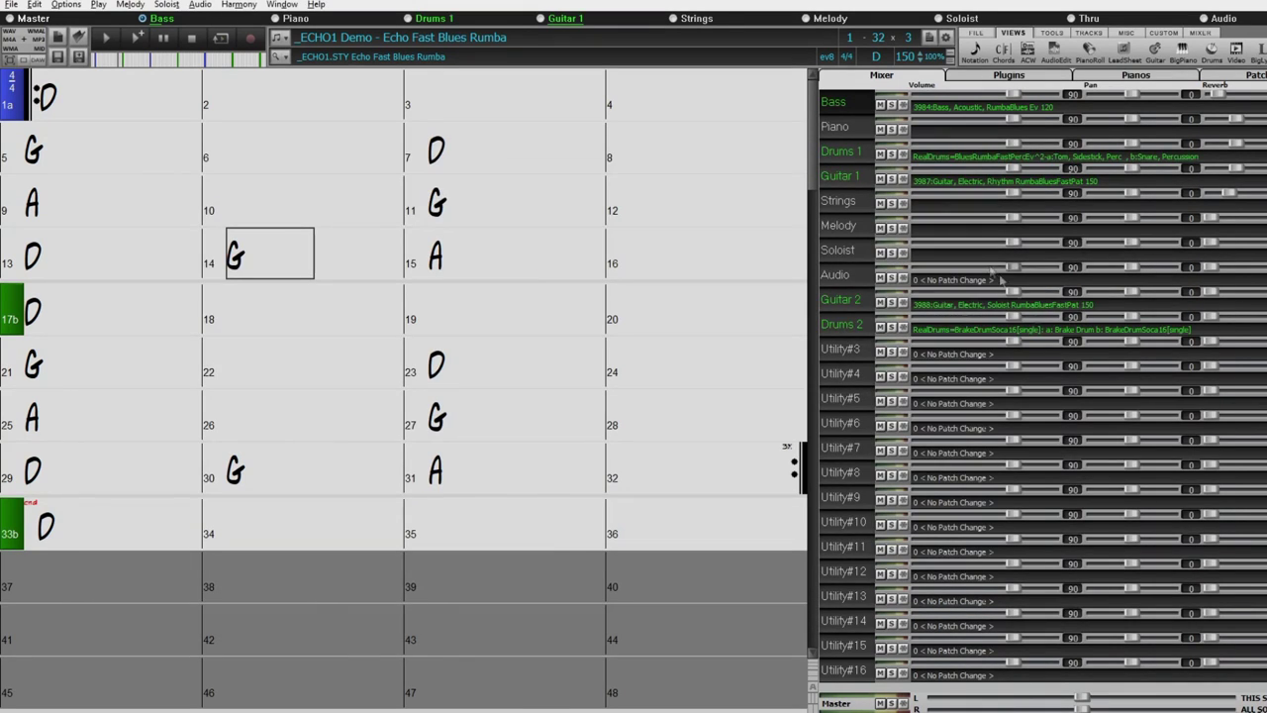
# Generate and play the song, set the volume of Drums 2 to 46 and Guitar 2 to 93, and stop playback
pyautogui.click(140, 40)
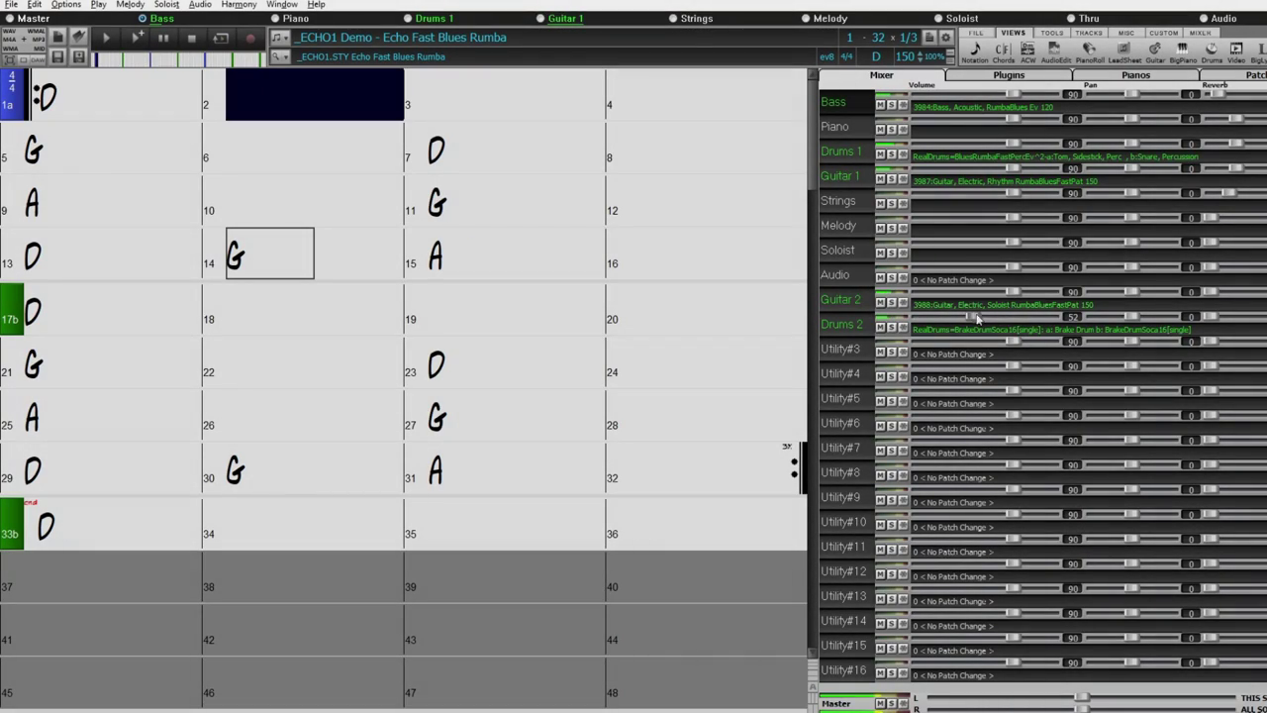
pyautogui.moveTo(977, 320); pyautogui.dragTo(972, 322)
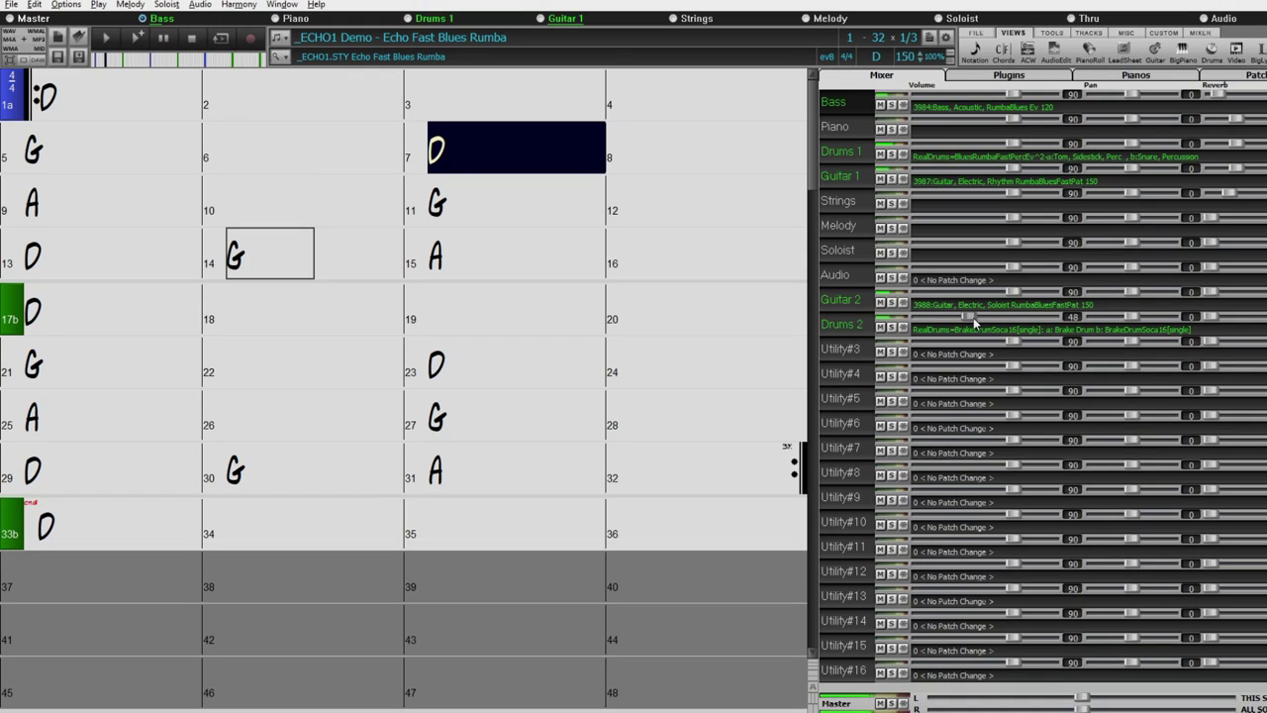
pyautogui.scroll(-2, 973, 317)
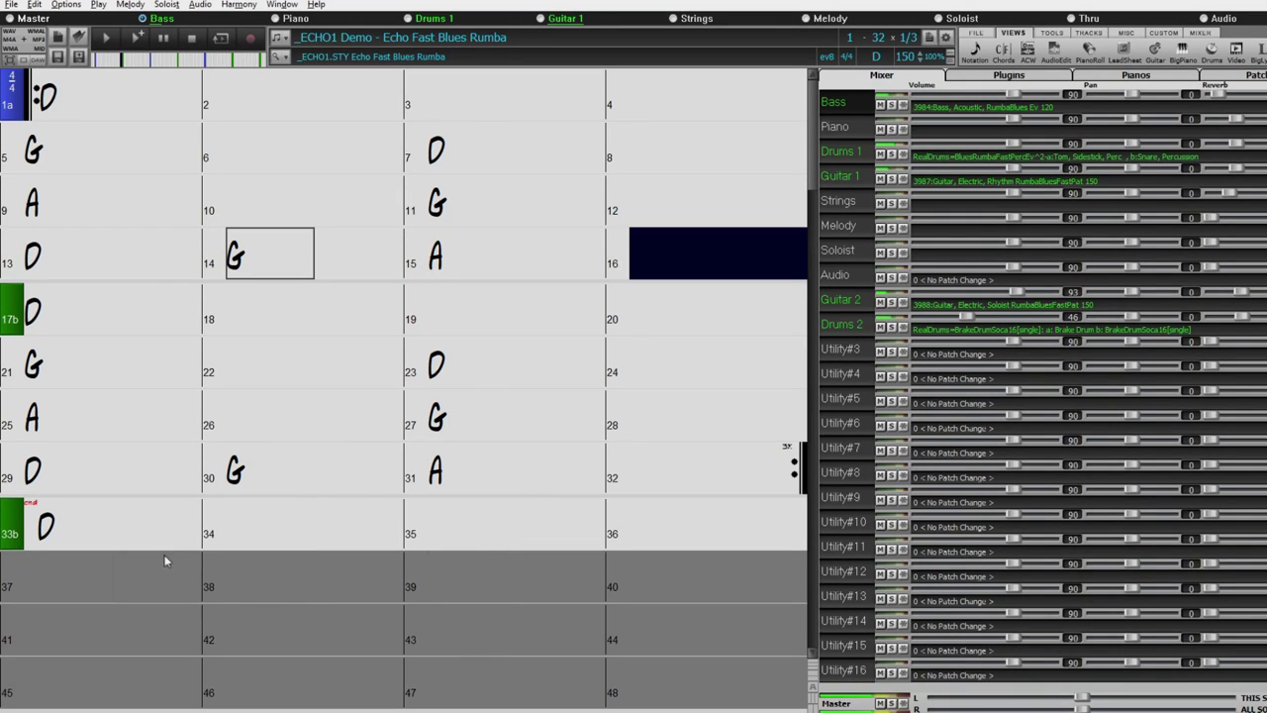
pyautogui.click(193, 39)
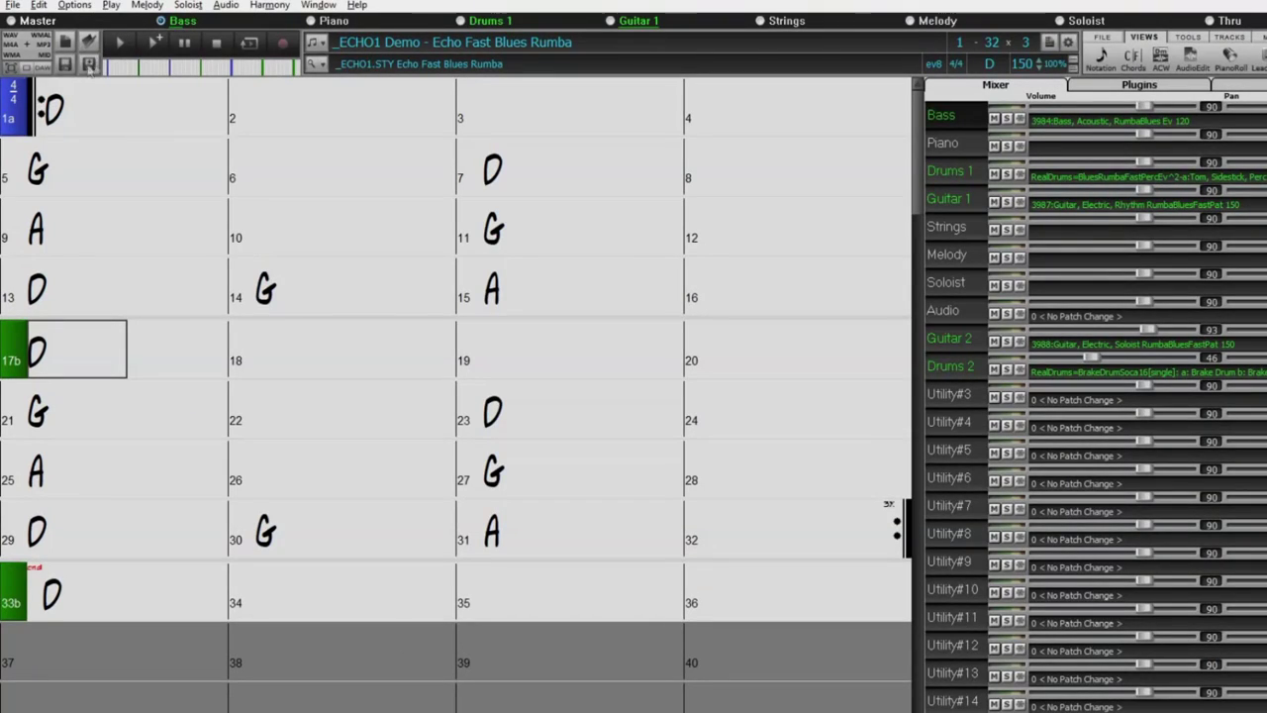
# Save the song as _ECHO1 Demo - Echo Fast Blues Rumba.SGU in the bb\Songs\Band-in-a-Box 2022 New Features folder
pyautogui.click(88, 65)
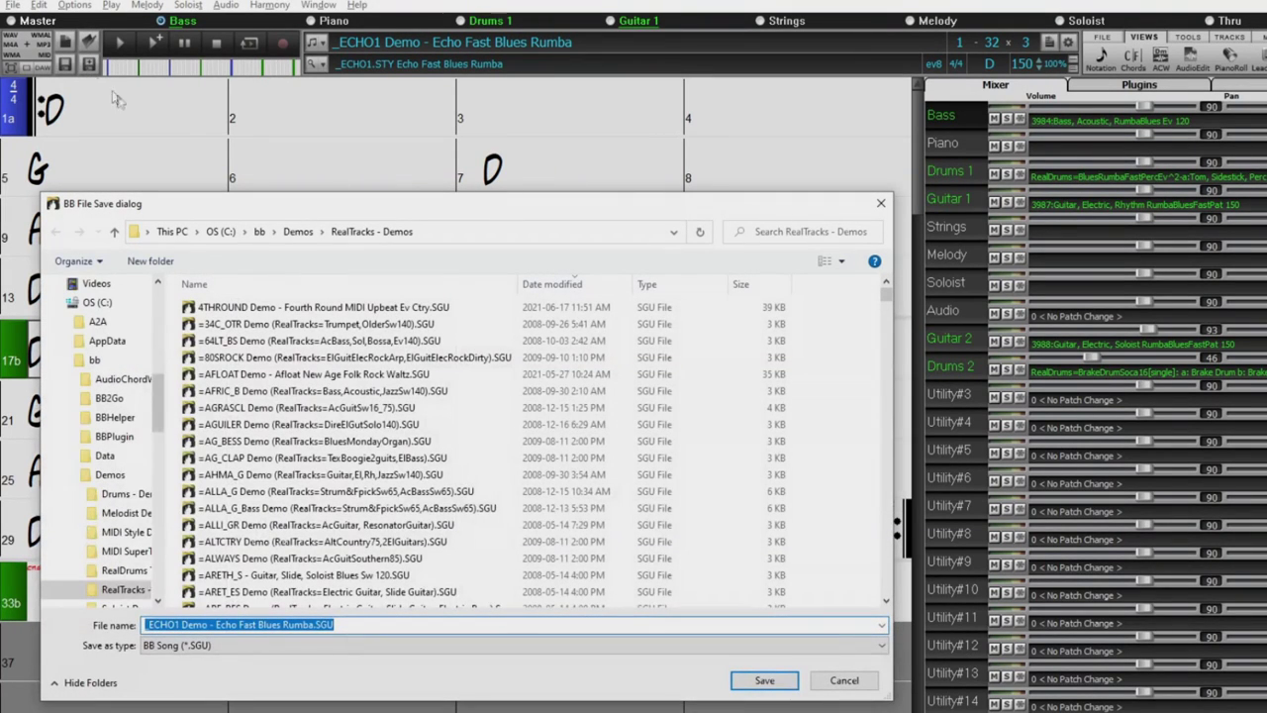
pyautogui.click(259, 232)
pyautogui.doubleClick(216, 558)
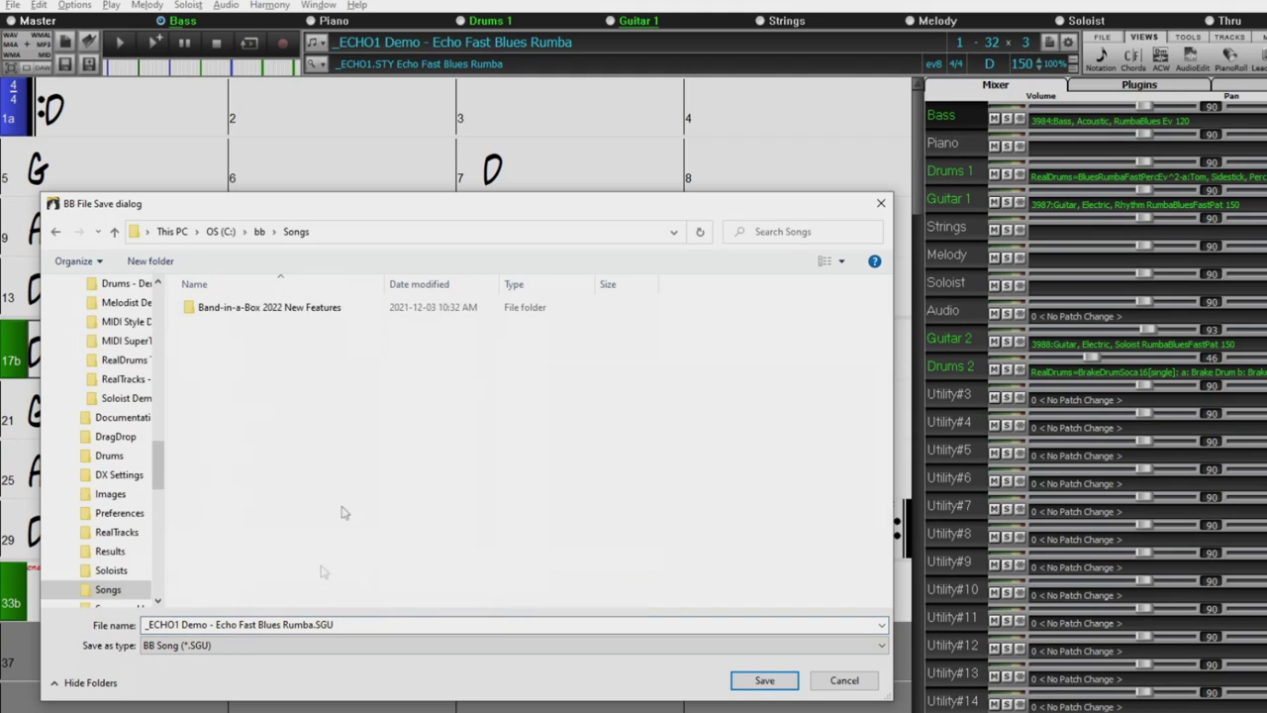
pyautogui.doubleClick(315, 309)
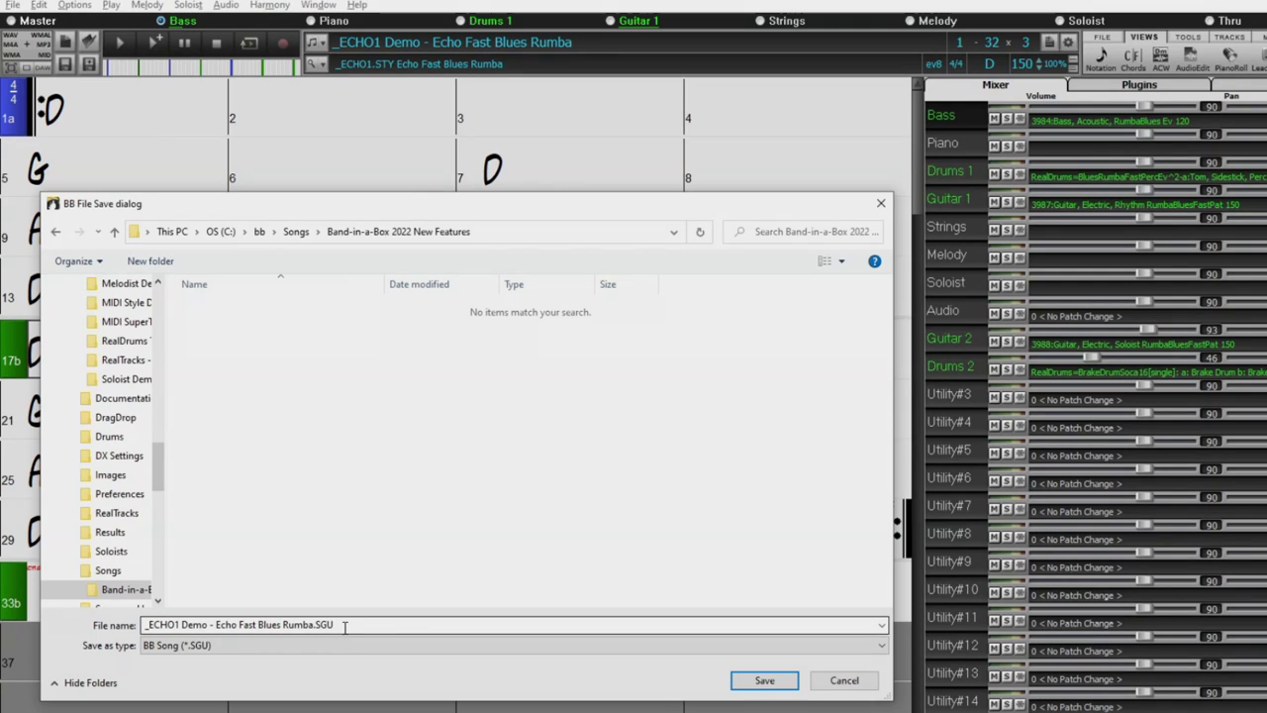
pyautogui.click(767, 683)
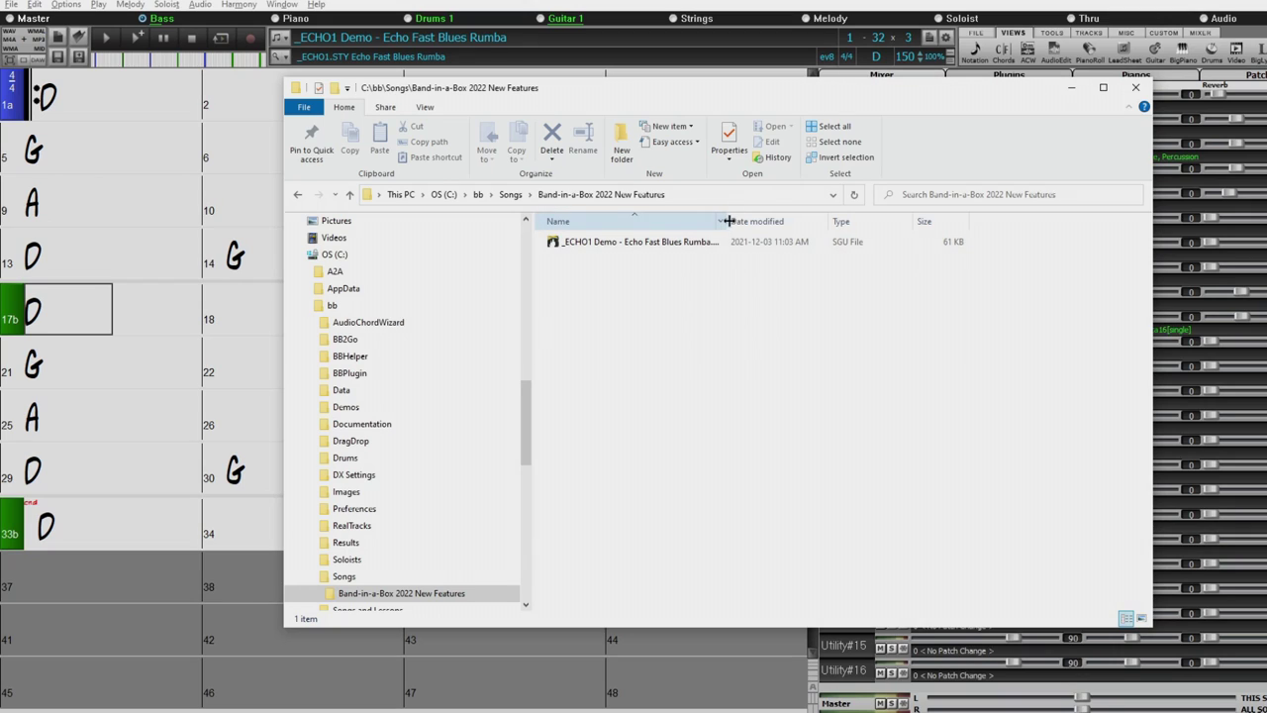
# Widen the Name column in File Explorer to examine the saved song's full name and size, and close the window
pyautogui.moveTo(728, 221); pyautogui.dragTo(824, 221)
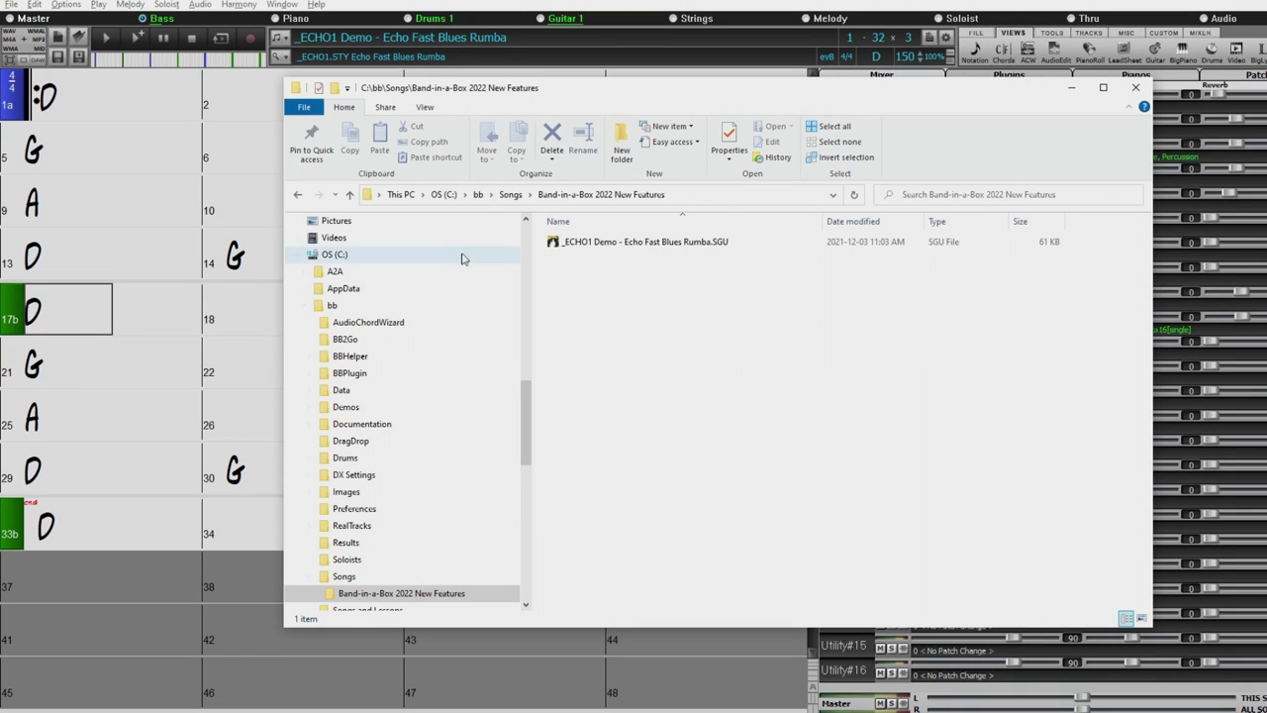
pyautogui.click(1135, 87)
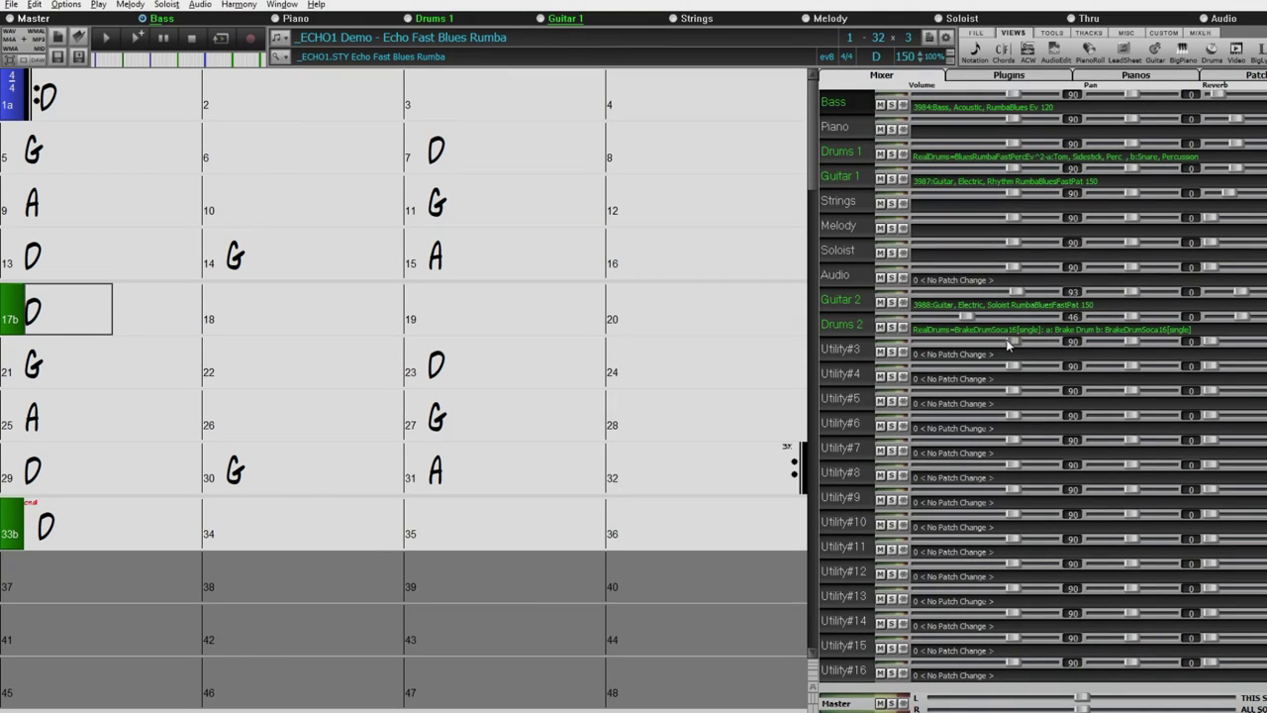
# Freeze the Drums 2, Guitar 2, Guitar 1, Drums 1 and Bass tracks in the mixer
pyautogui.click(902, 327)
pyautogui.click(902, 303)
pyautogui.click(903, 105)
# Start a new blank song, saving the changes to the current one
pyautogui.click(59, 37)
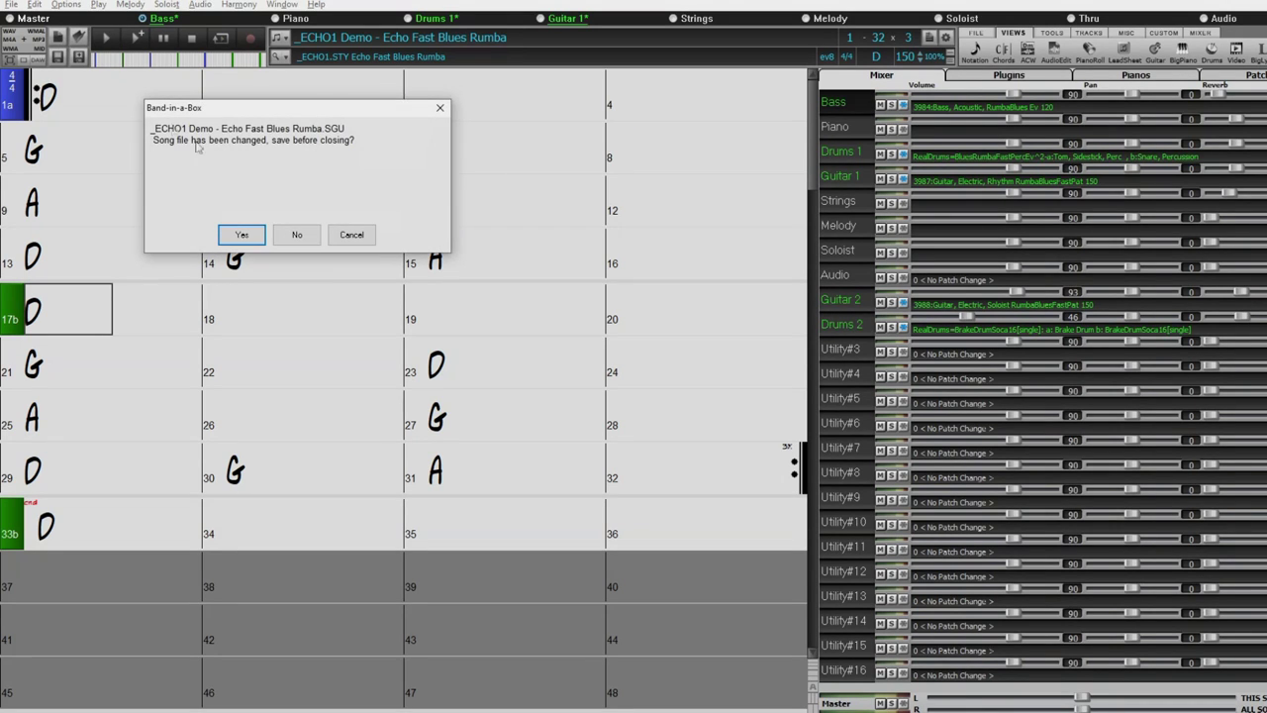
pyautogui.click(243, 234)
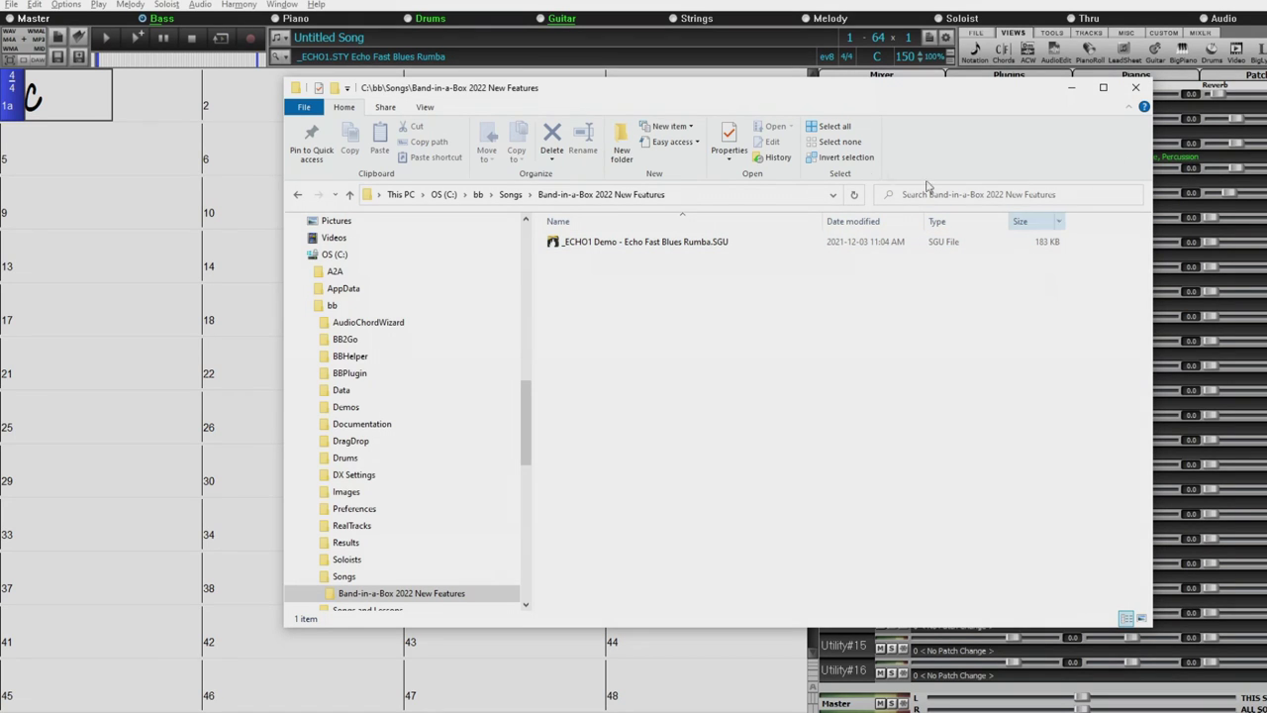
pyautogui.moveTo(726, 95); pyautogui.dragTo(581, 294)
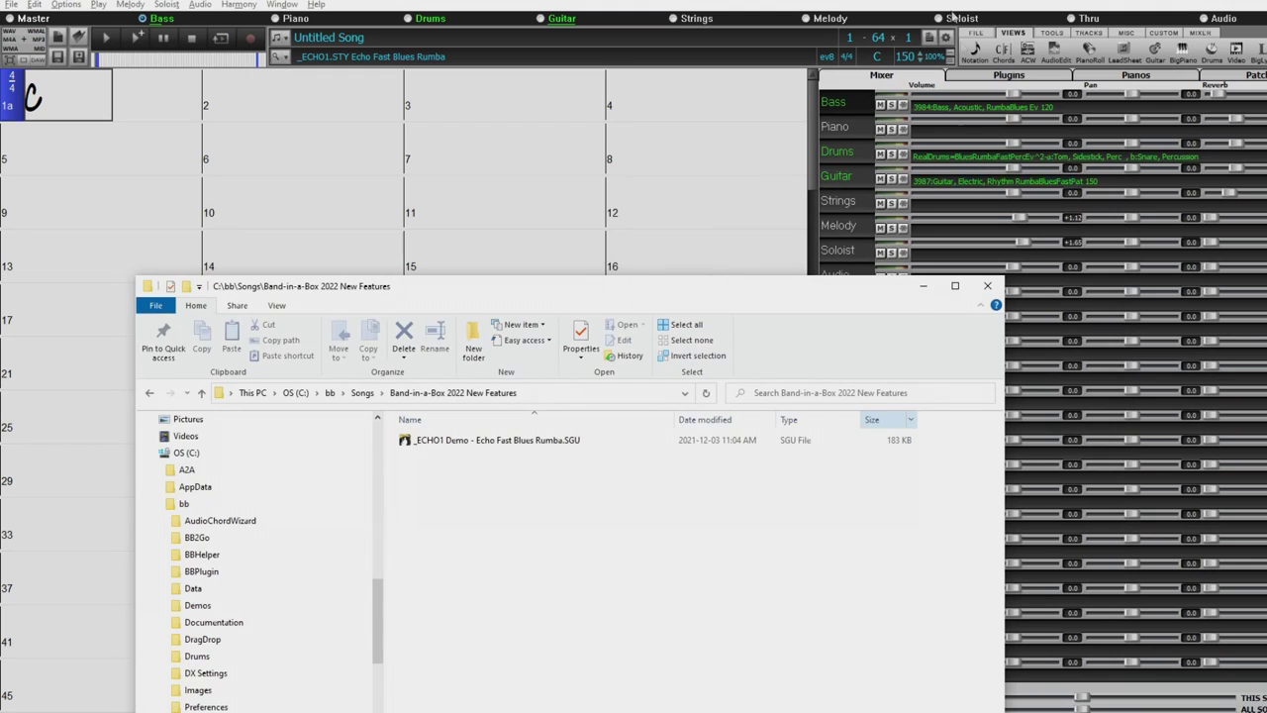
pyautogui.moveTo(817, 294); pyautogui.dragTo(933, 131)
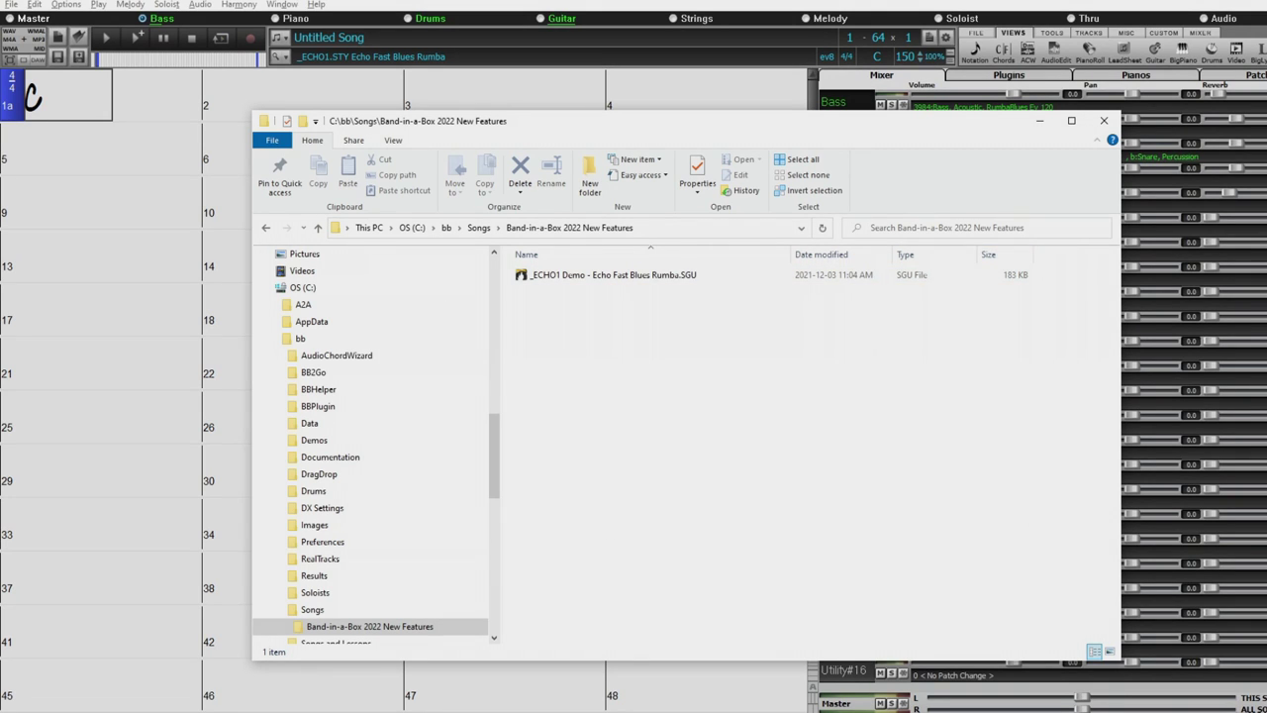
# Open _ECHO1 Demo - Echo Fast Blues Rumba.SGU from the Band-in-a-Box 2022 New Features folder
pyautogui.click(58, 37)
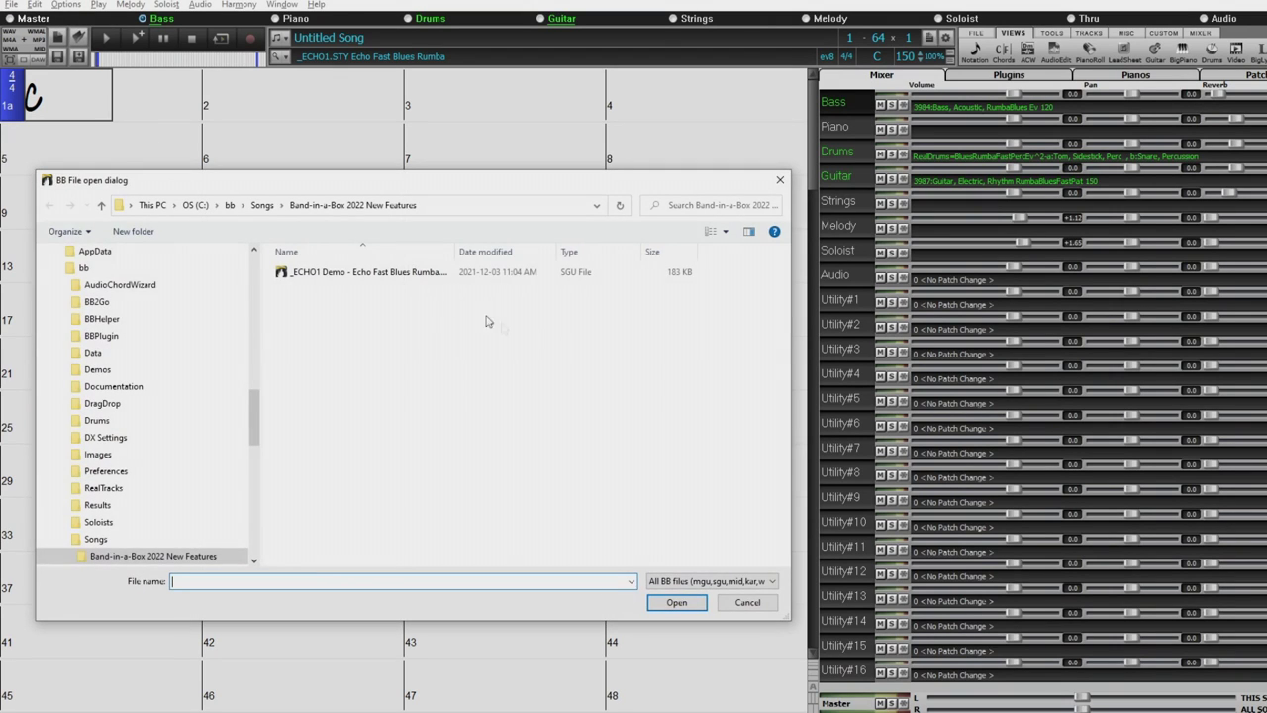
pyautogui.doubleClick(396, 275)
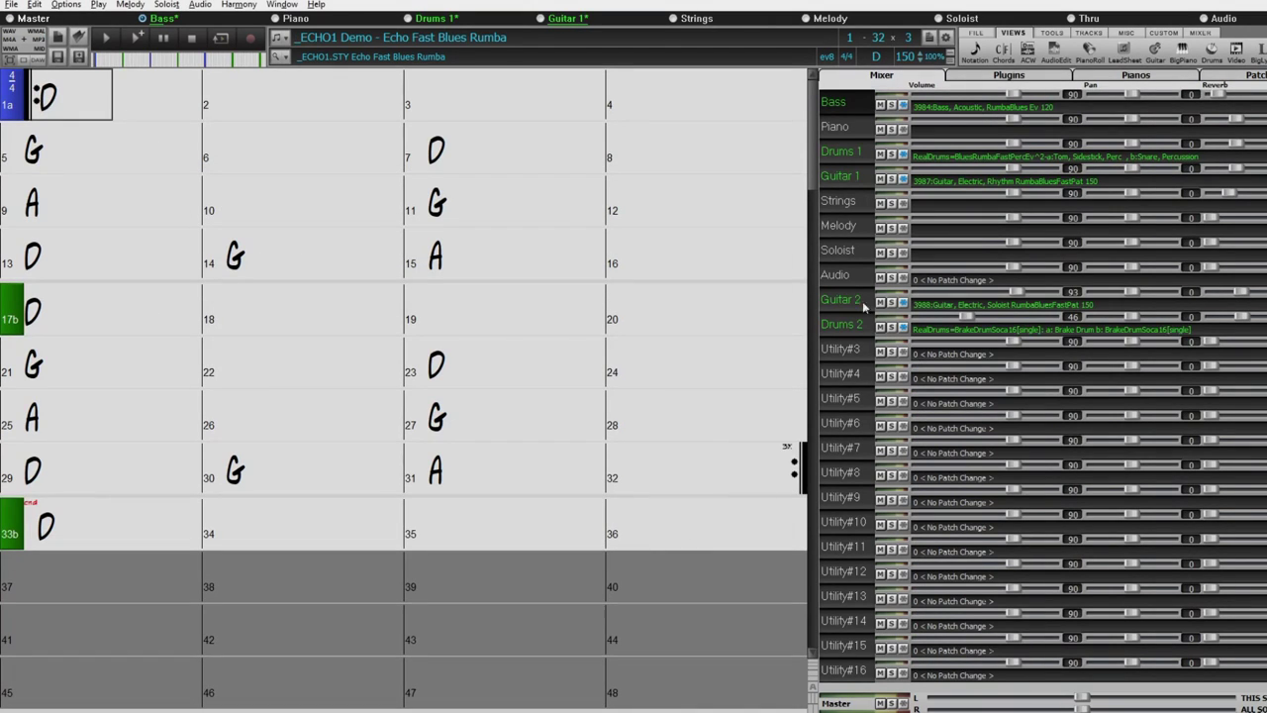
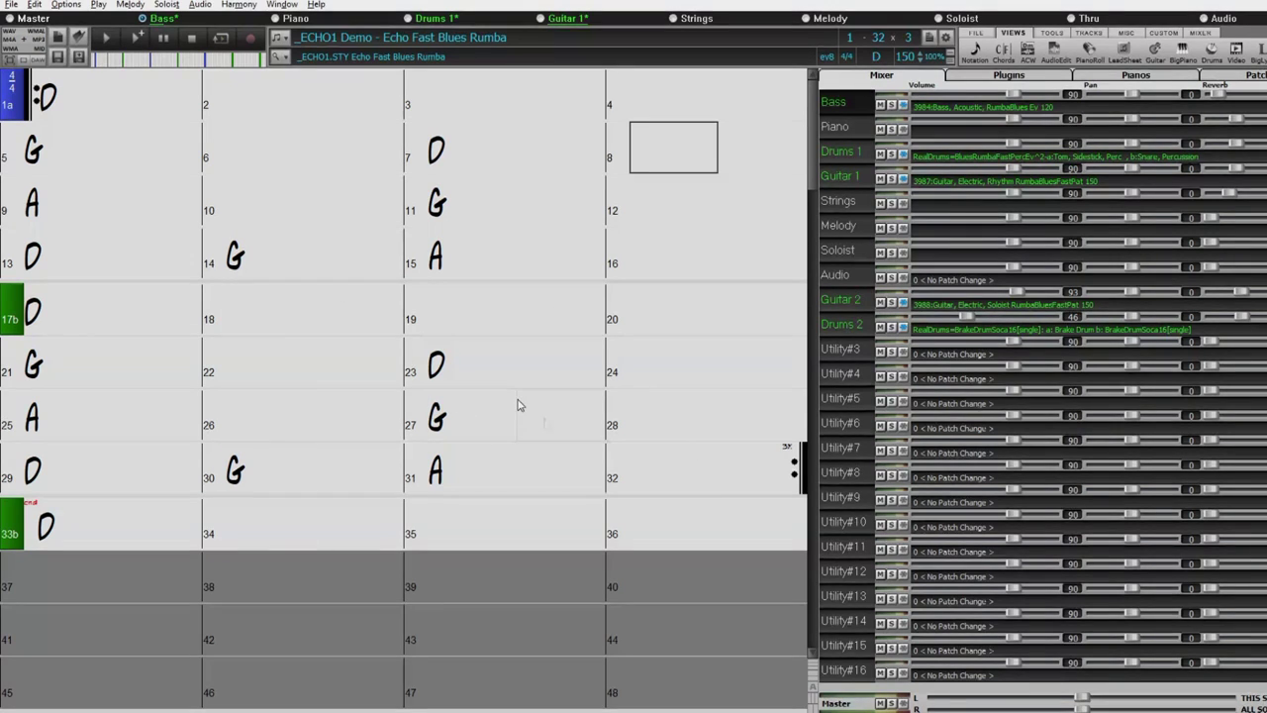
# Examine the Guitar 2 track in the notation and piano roll views, and return to the chord sheet
pyautogui.click(975, 50)
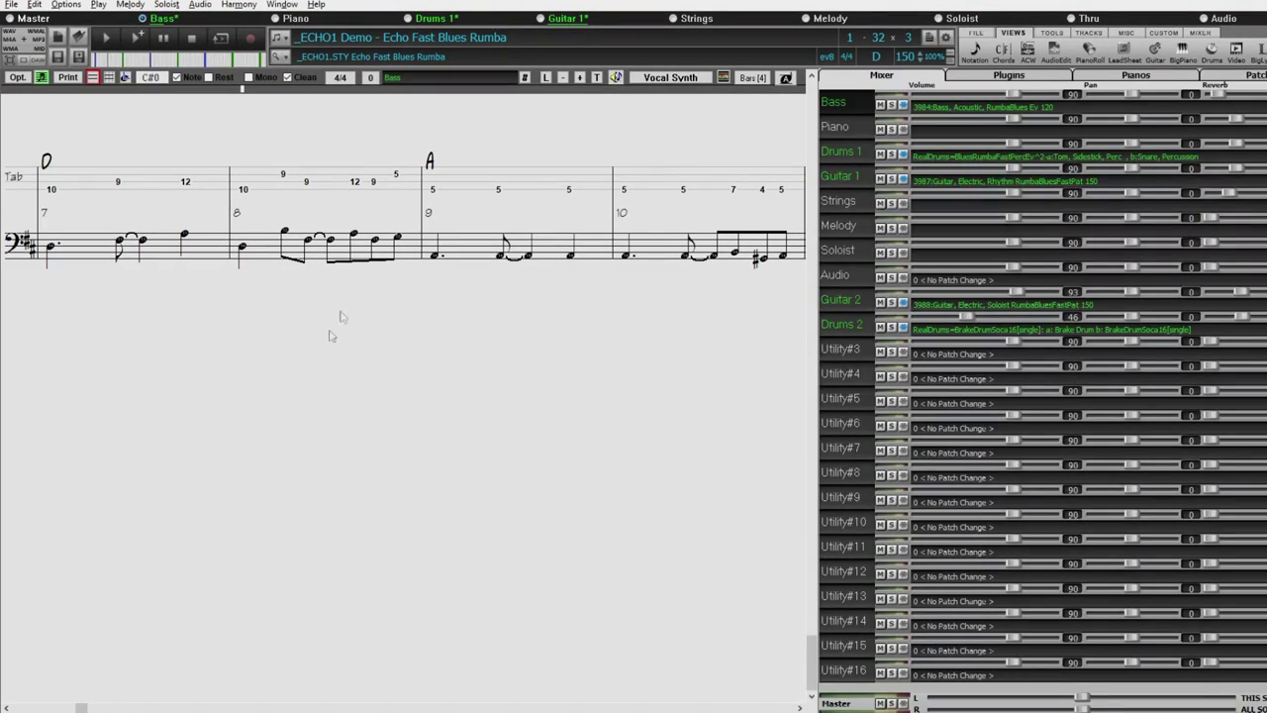
pyautogui.click(839, 299)
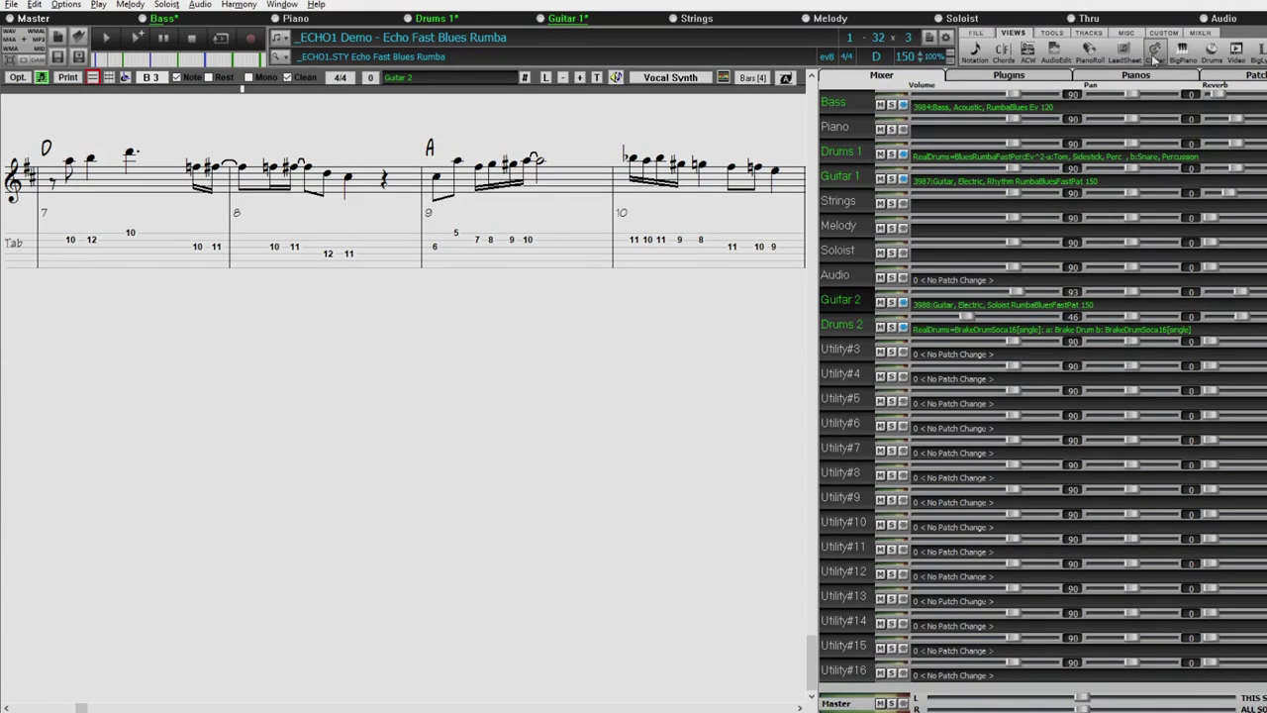
pyautogui.click(1090, 50)
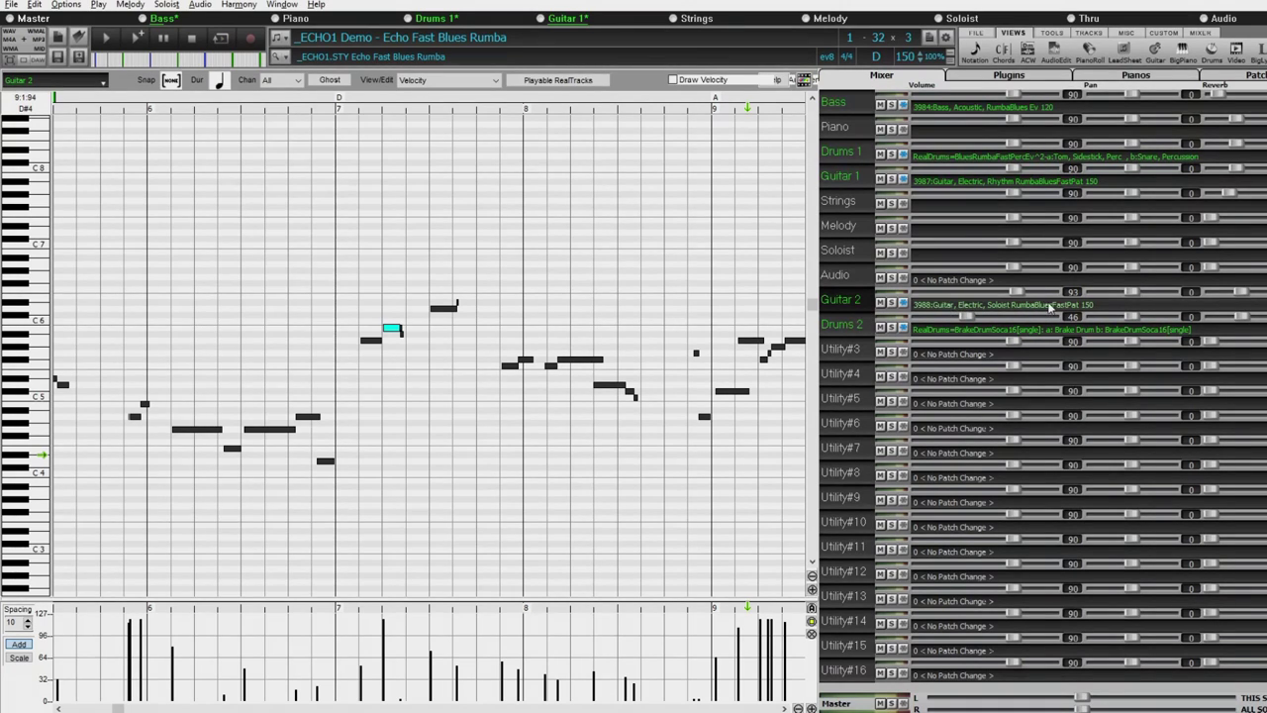
pyautogui.scroll(-5, 525, 408)
pyautogui.click(1013, 56)
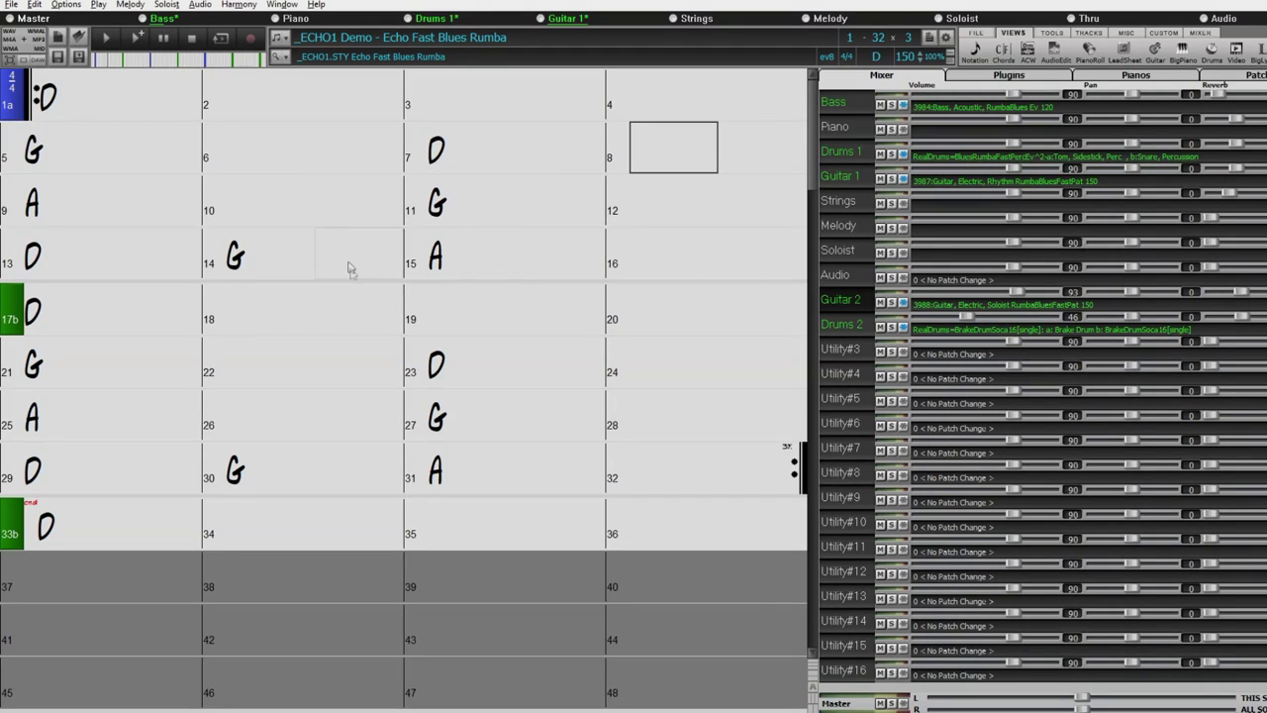
# Highlight bars 1 to 16, bars 17 to 32, and the second half of bar 16 on the chord sheet
pyautogui.moveTo(59, 96); pyautogui.dragTo(789, 263)
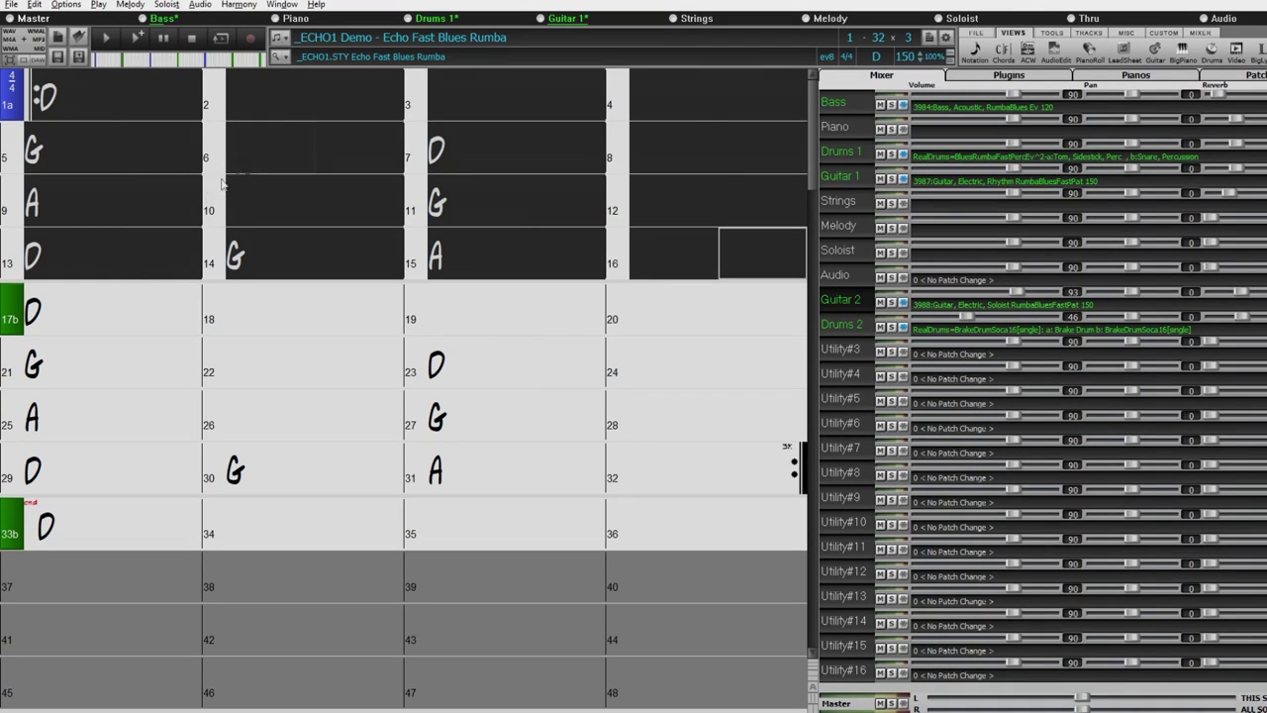
pyautogui.moveTo(48, 315); pyautogui.dragTo(740, 463)
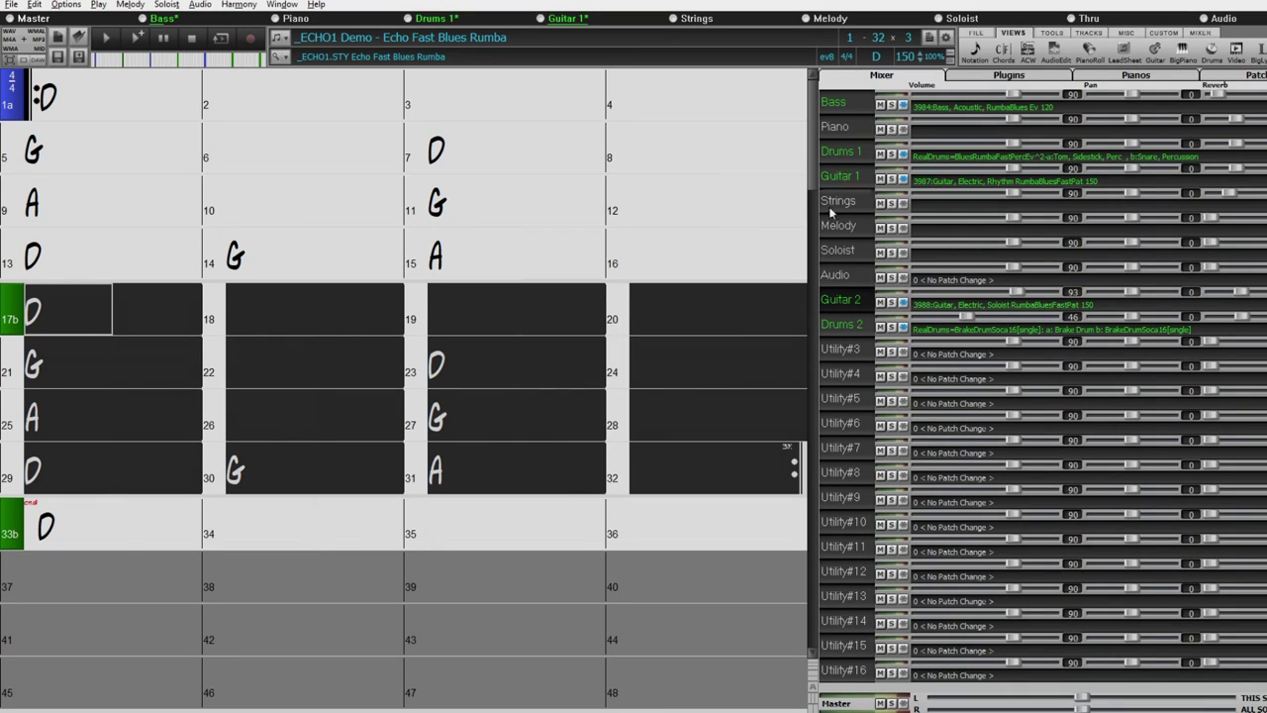
pyautogui.click(725, 255)
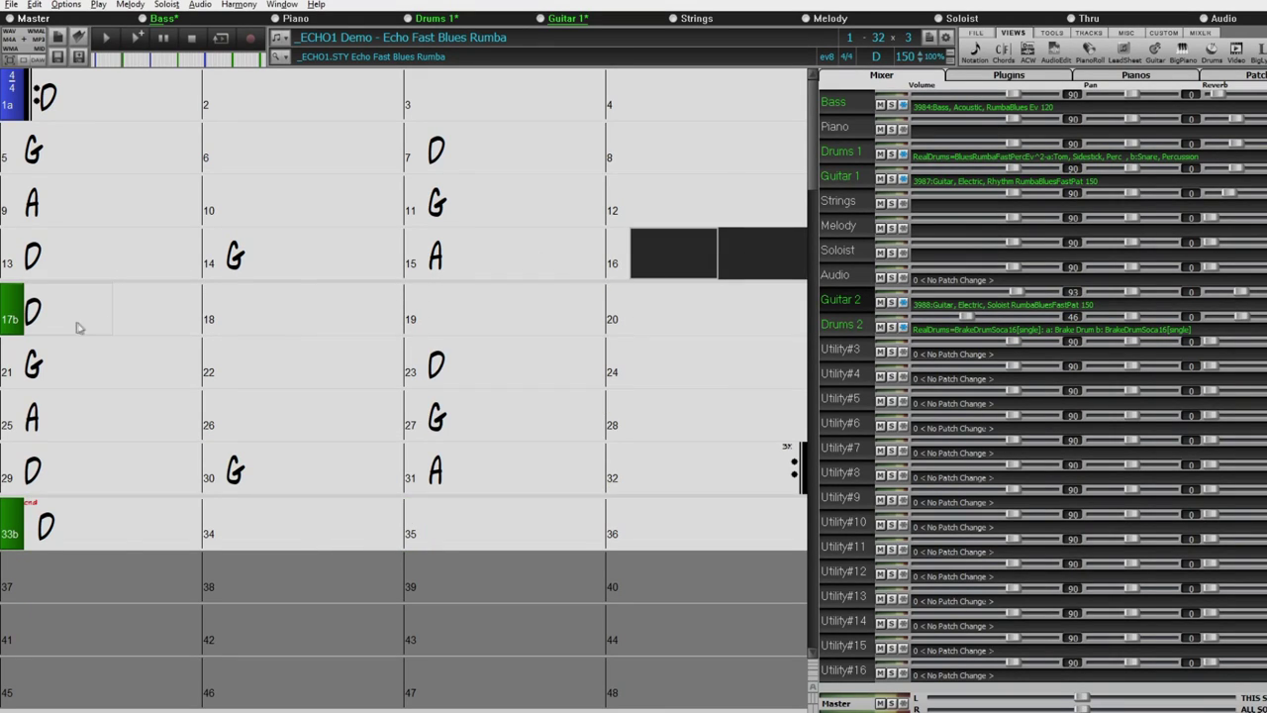
# Select bar 17 on the chord sheet and open the Guitar 2 track in the piano roll at that bar
pyautogui.moveTo(54, 327); pyautogui.dragTo(155, 316)
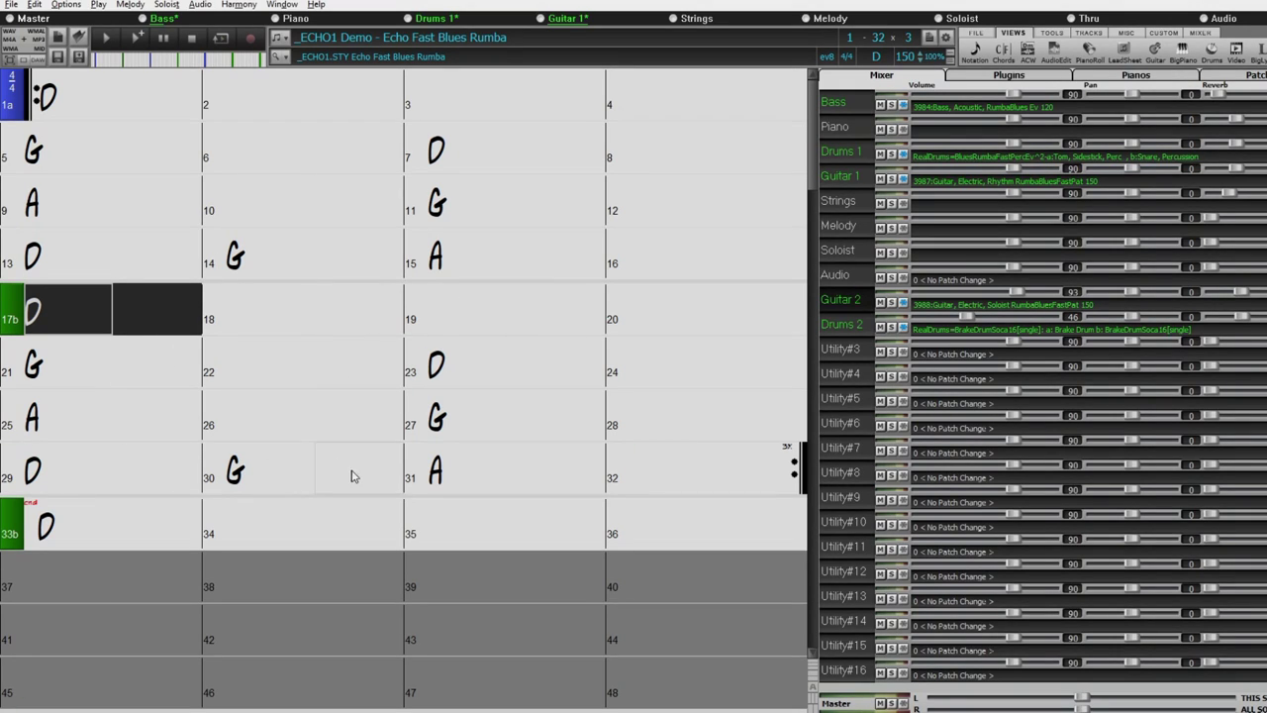
pyautogui.click(1089, 50)
pyautogui.scroll(2, 465, 415)
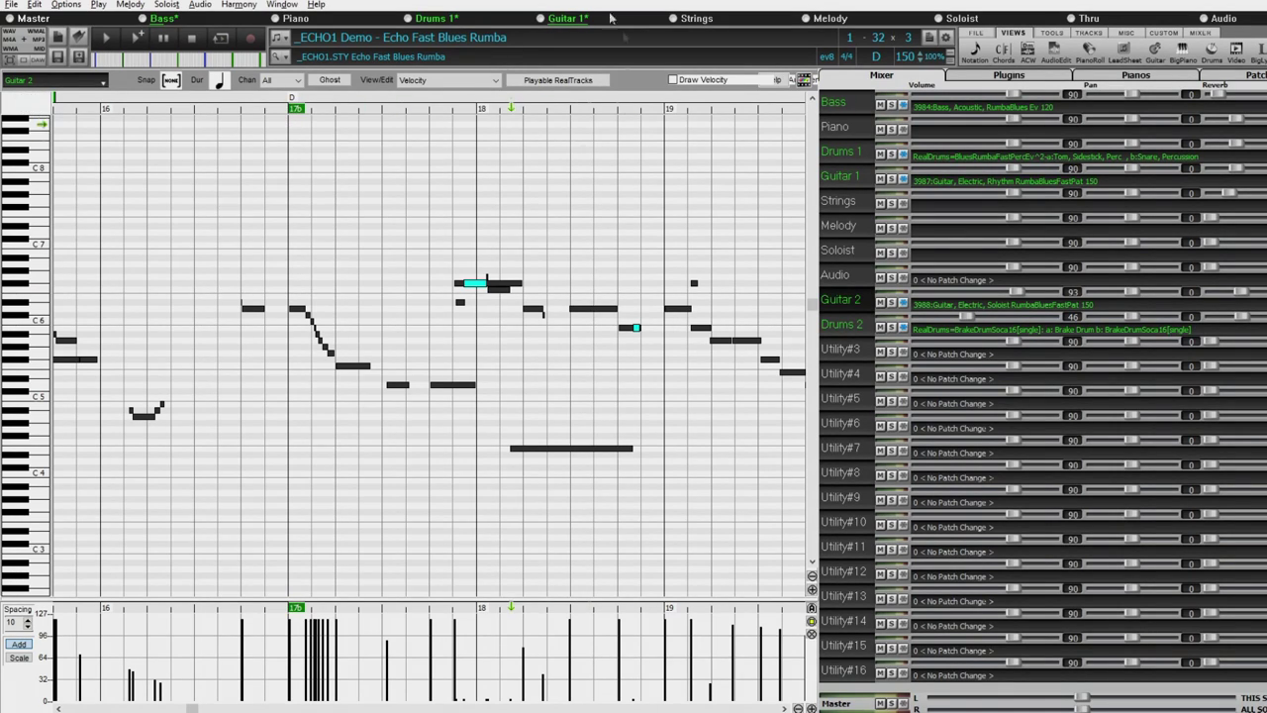
# Enable Playable RealTracks for Guitar 2, accepting the installation of the Hi-Q patch plugin
pyautogui.rightClick(287, 165)
pyautogui.click(367, 107)
pyautogui.click(570, 81)
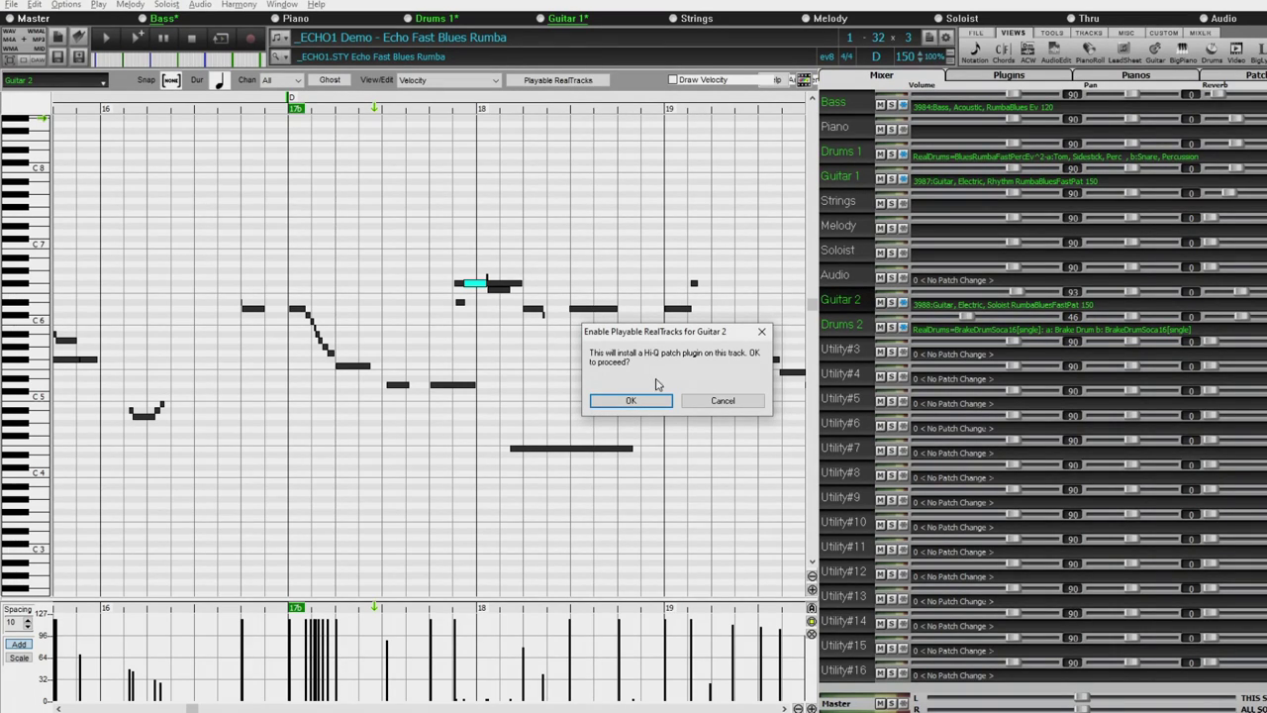
pyautogui.click(630, 401)
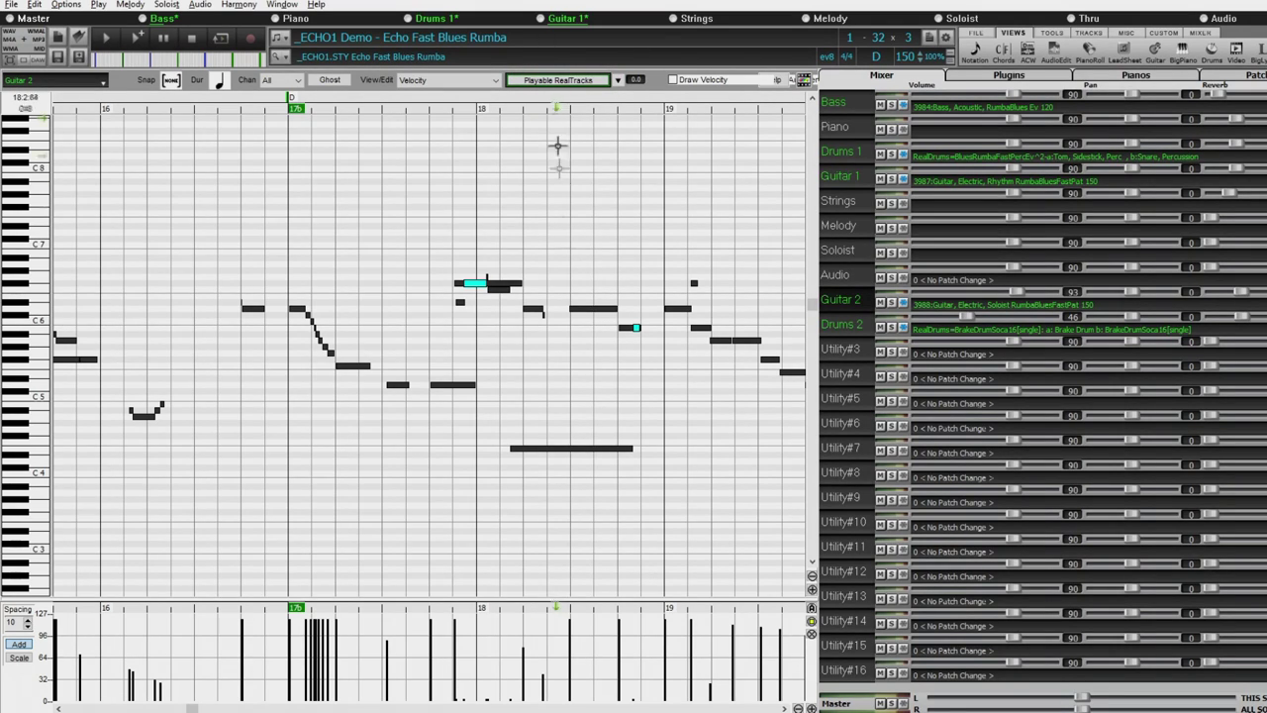
pyautogui.click(510, 116)
pyautogui.click(563, 105)
pyautogui.click(529, 122)
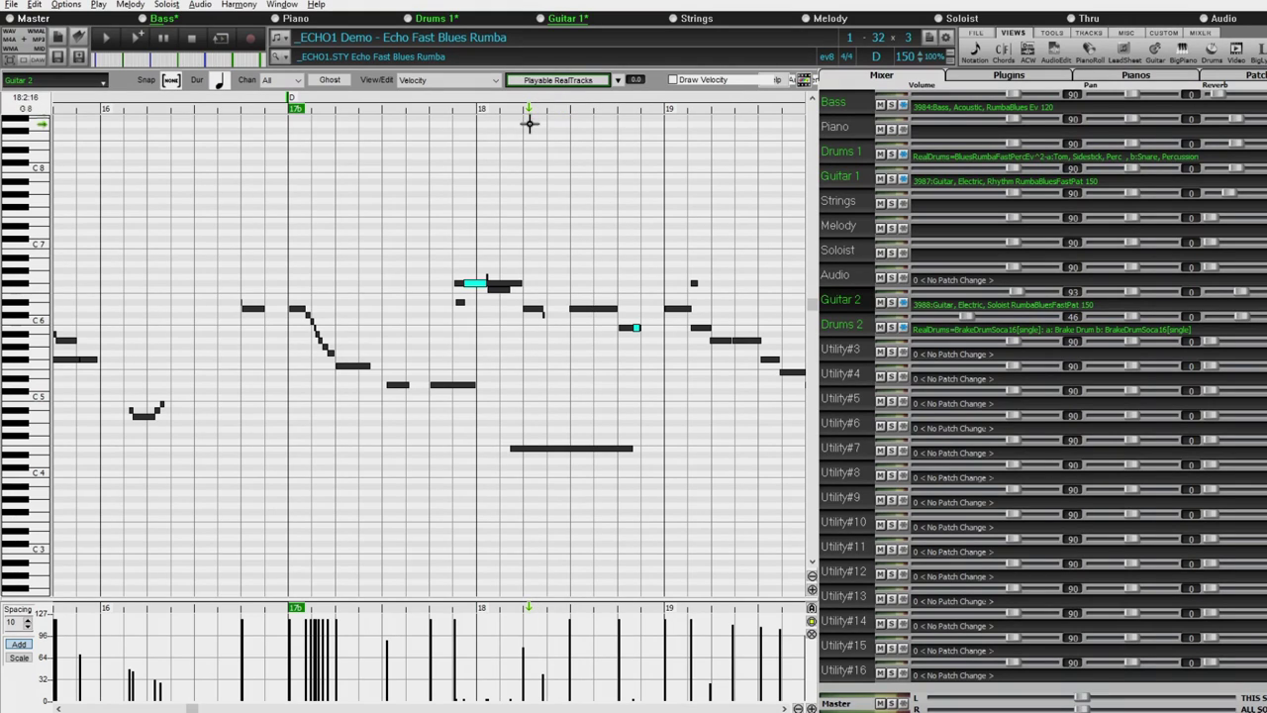
pyautogui.click(413, 205)
# Create a mute region for the RealTracks audio starting at bar 17 of the Guitar 2 track
pyautogui.click(285, 125)
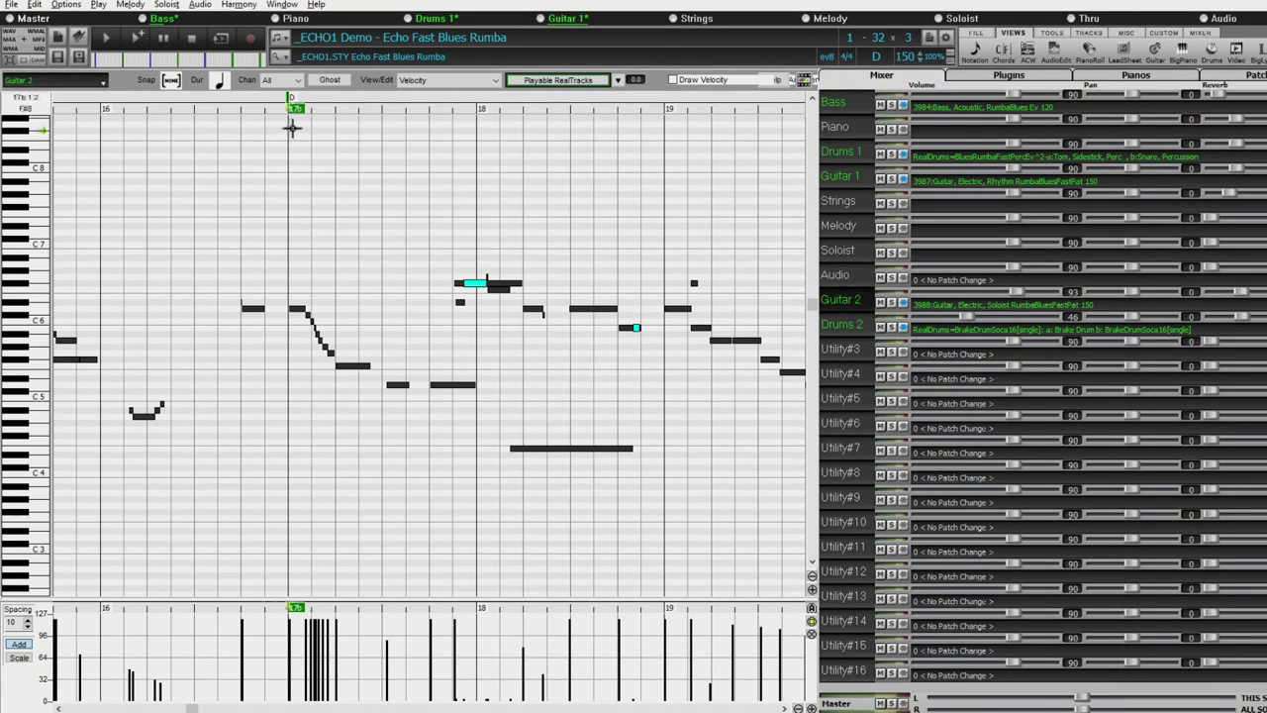
pyautogui.click(288, 133)
pyautogui.rightClick(287, 135)
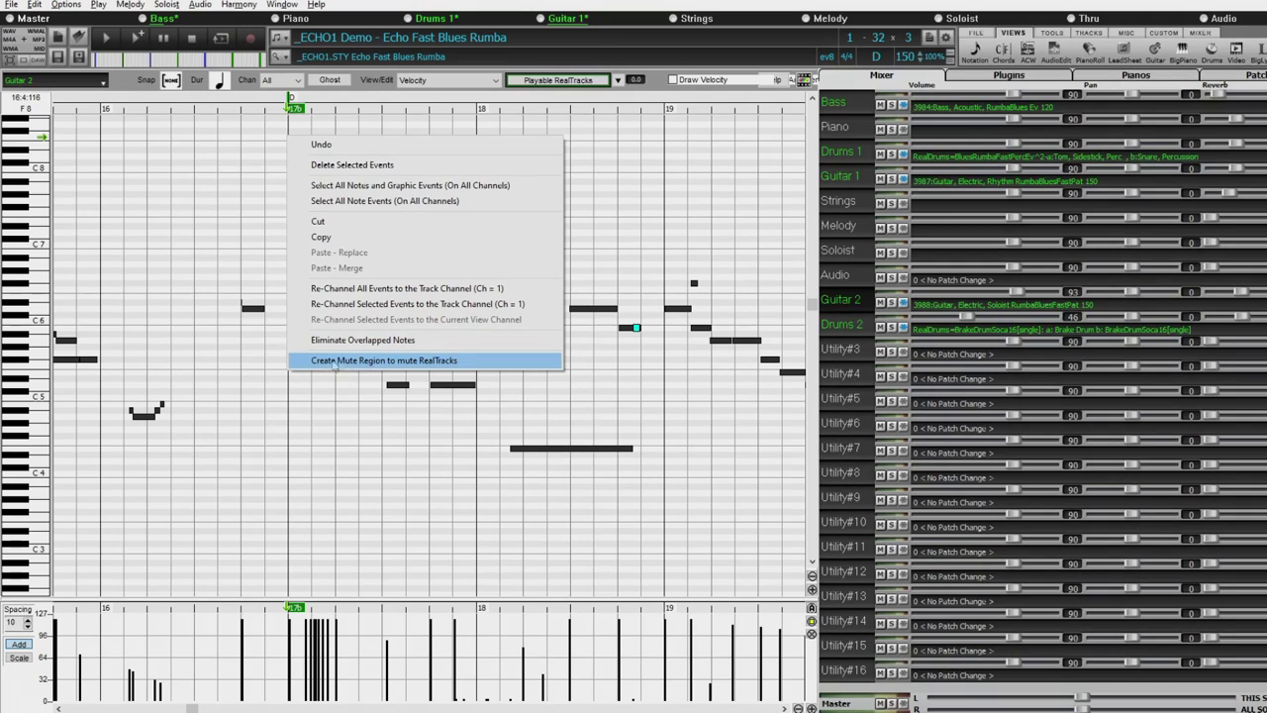
pyautogui.click(461, 363)
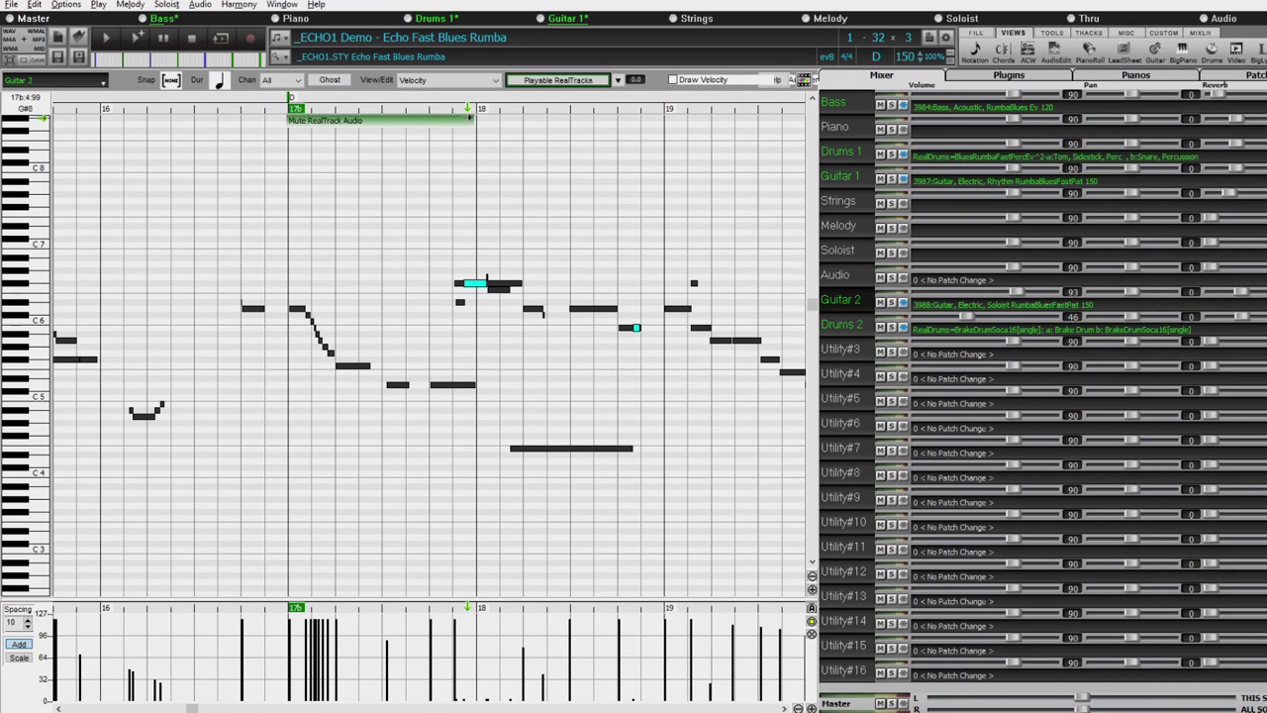
# Extend the Mute RealTrack Audio region so it spans from bar 17 to the end of bar 32
pyautogui.moveTo(295, 122)
pyautogui.mouseDown()
pyautogui.moveTo(274, 124)
pyautogui.moveTo(291, 114)
pyautogui.mouseUp()
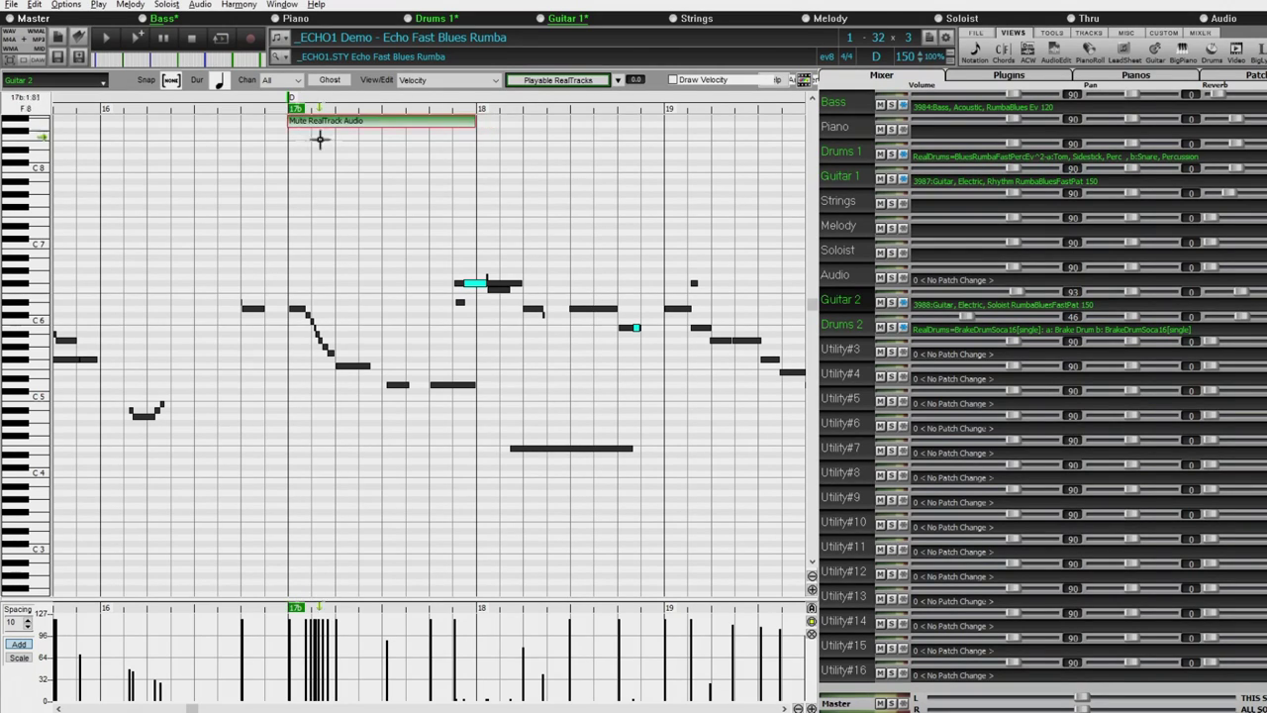
pyautogui.moveTo(471, 121); pyautogui.dragTo(794, 121)
pyautogui.scroll(-6, 571, 448)
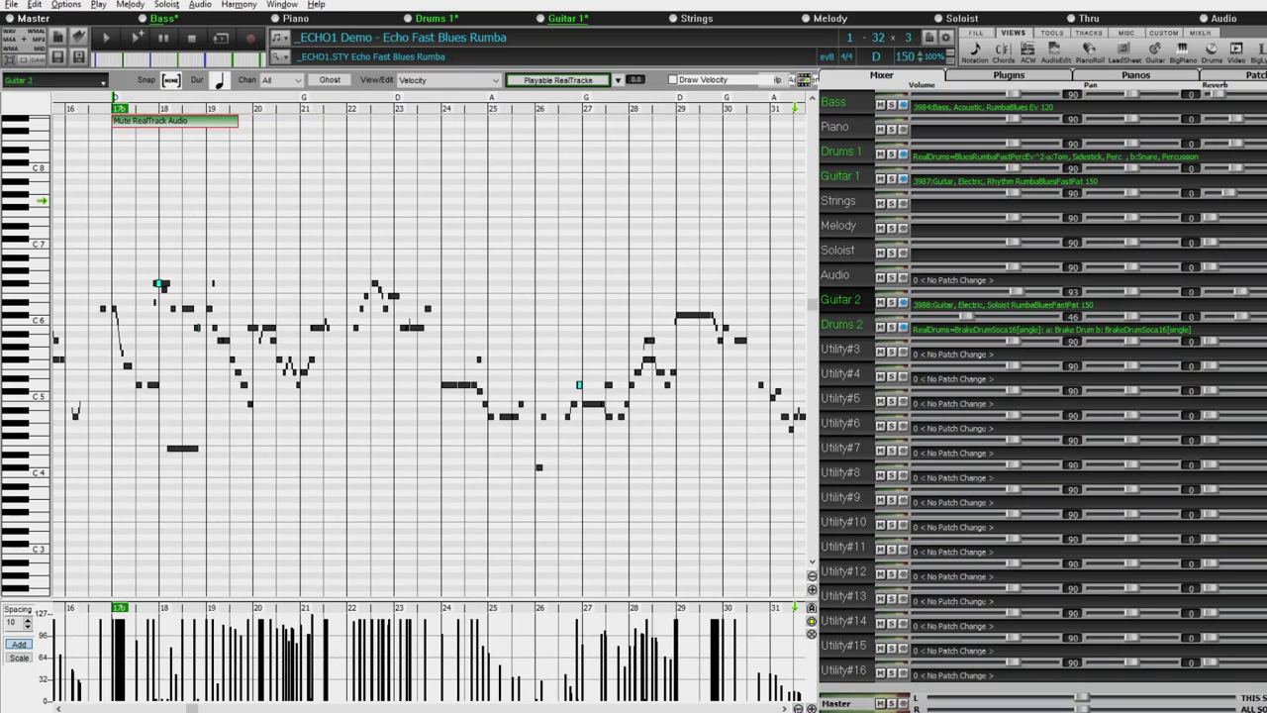
pyautogui.moveTo(145, 121); pyautogui.dragTo(459, 145)
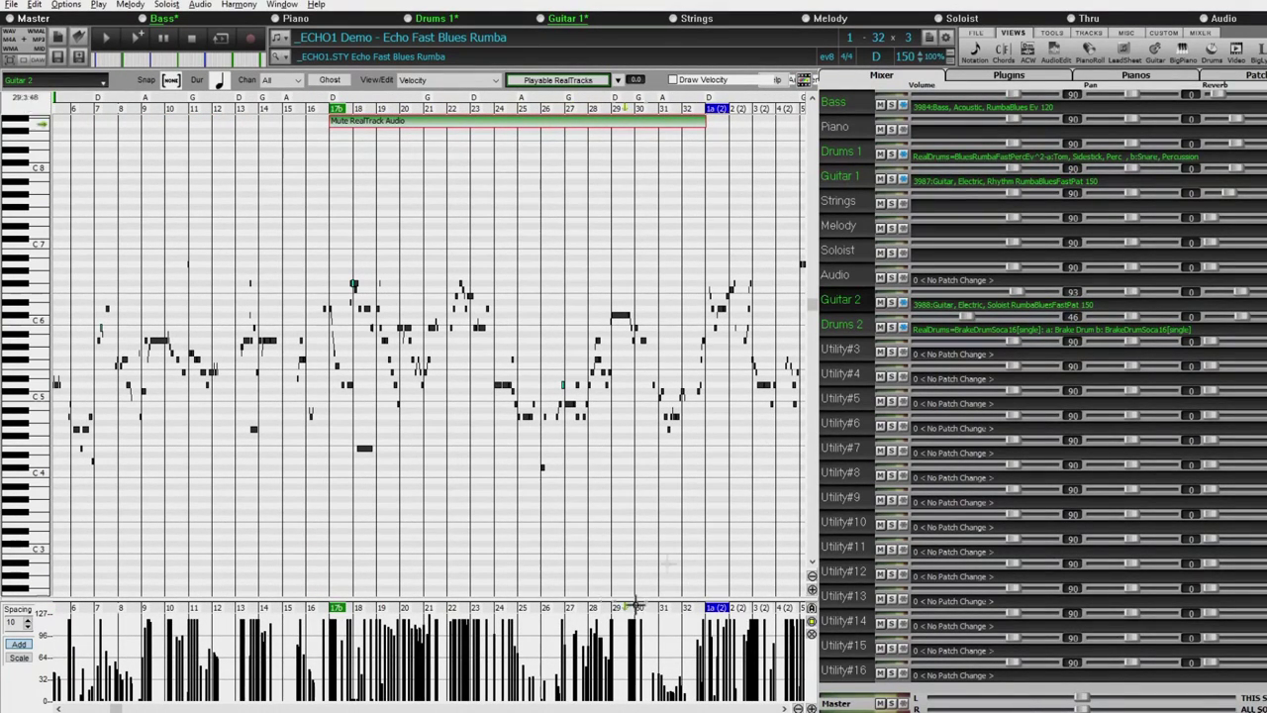
pyautogui.click(377, 121)
pyautogui.click(409, 120)
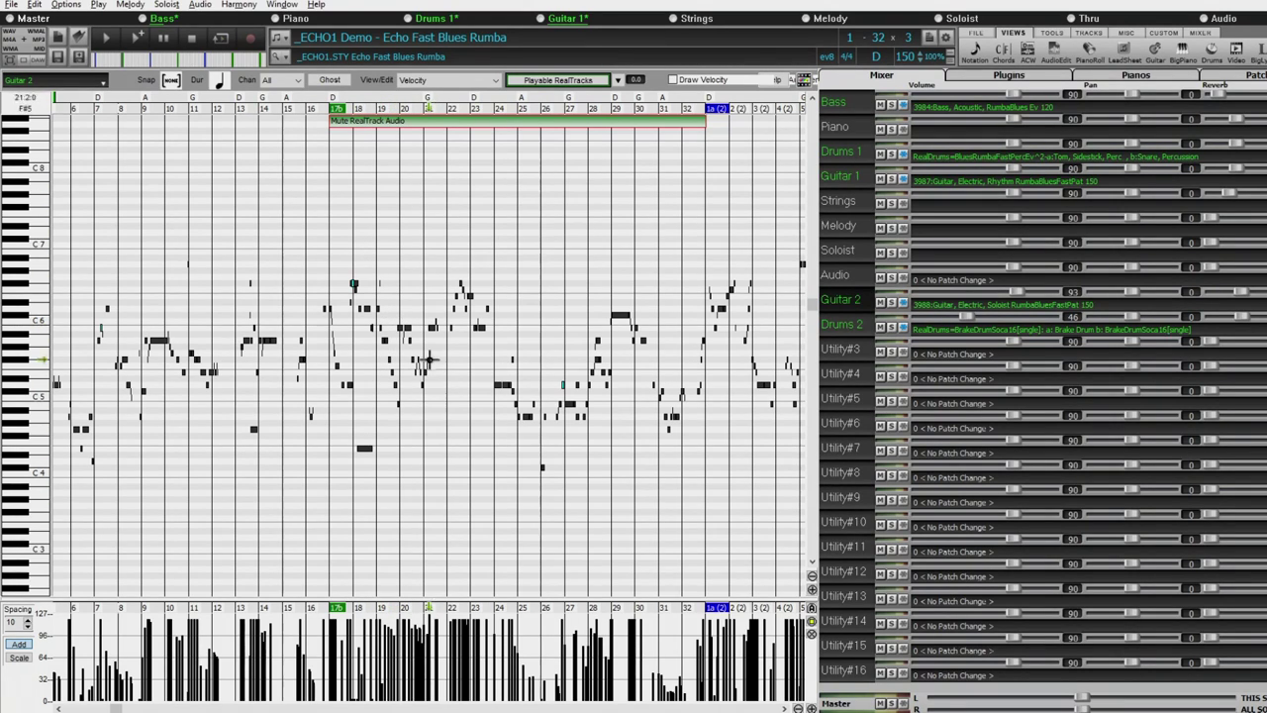
pyautogui.click(595, 372)
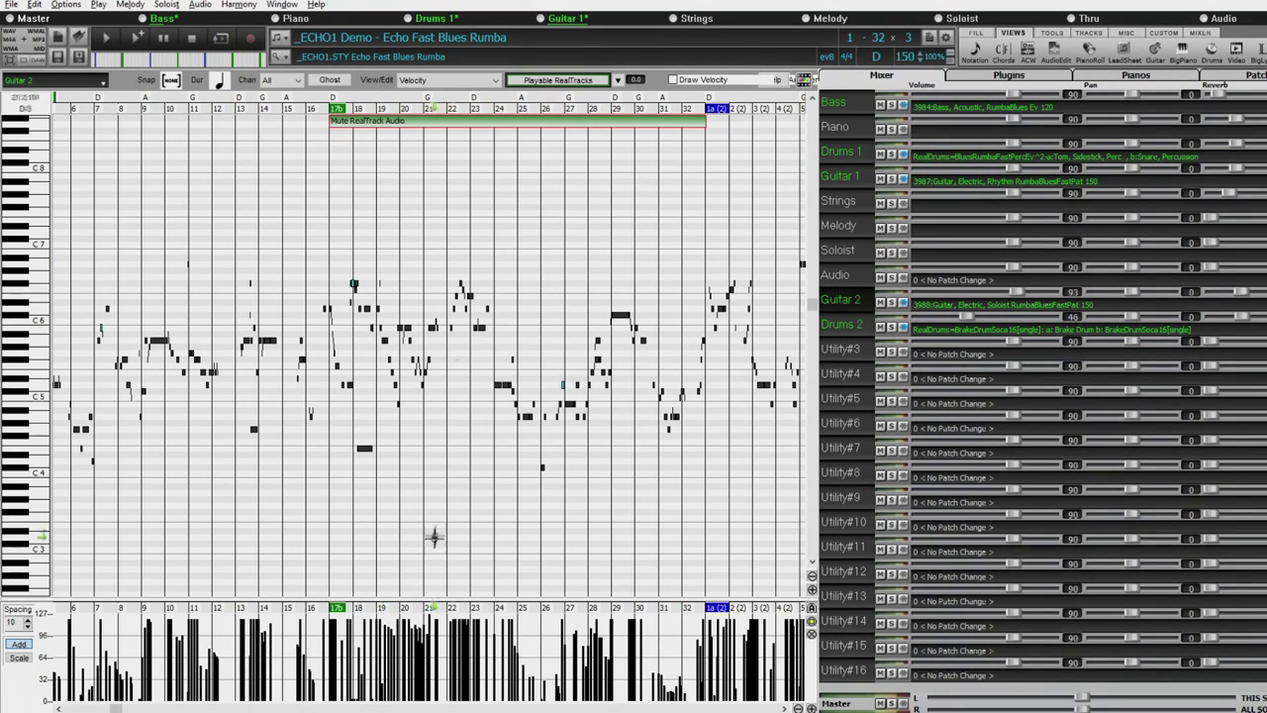
pyautogui.click(421, 404)
pyautogui.click(531, 253)
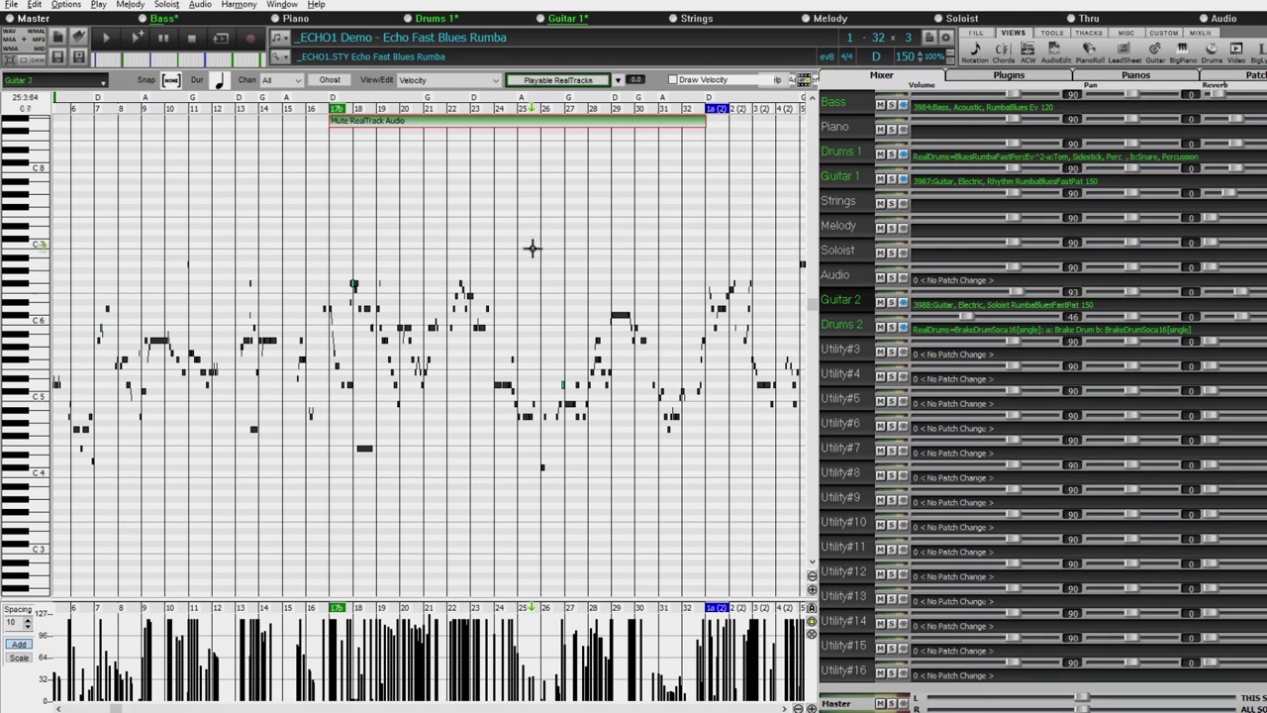
pyautogui.click(527, 243)
# Delete the long low note in bar 18 of the Guitar 2 track
pyautogui.click(787, 619)
pyautogui.click(811, 708)
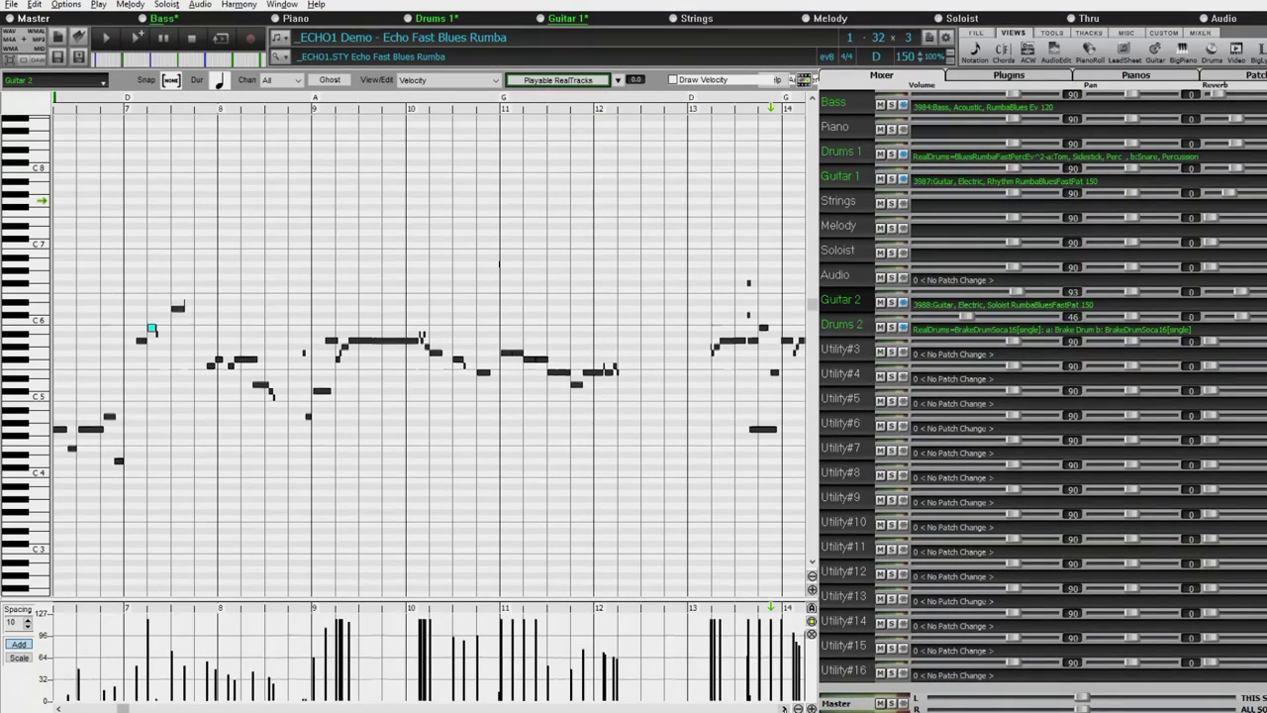
pyautogui.click(81, 103)
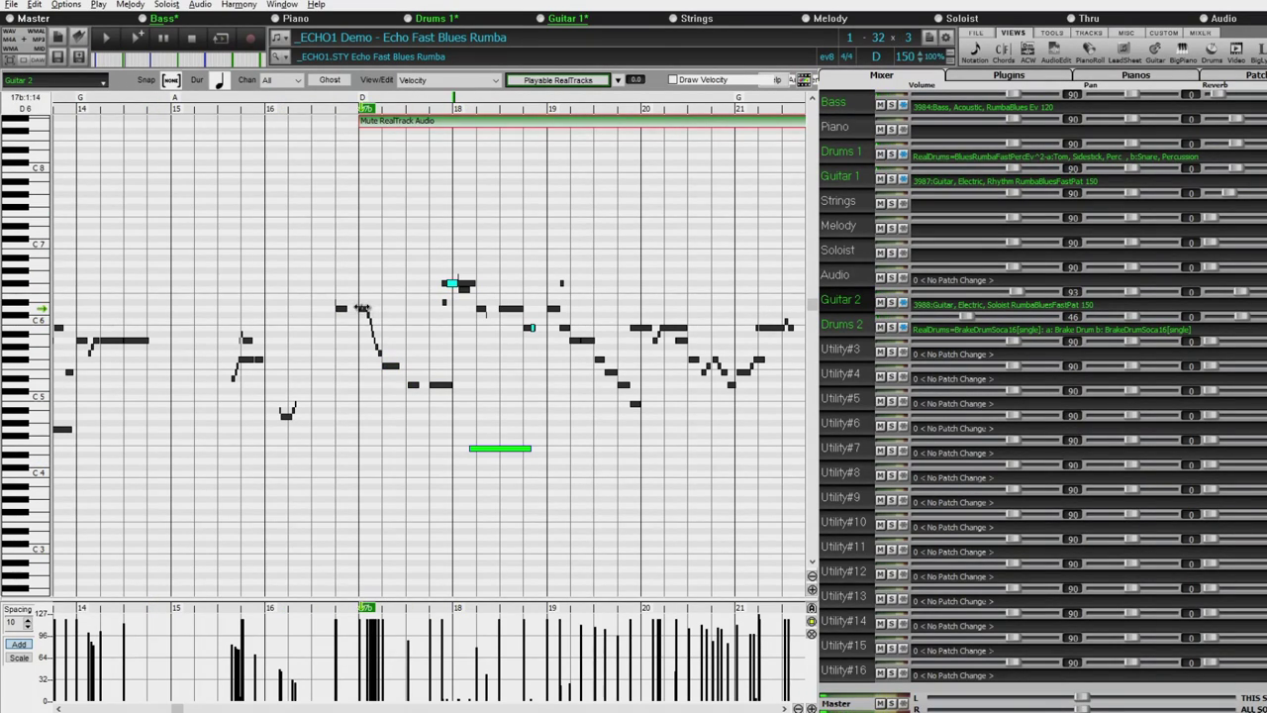
pyautogui.click(450, 282)
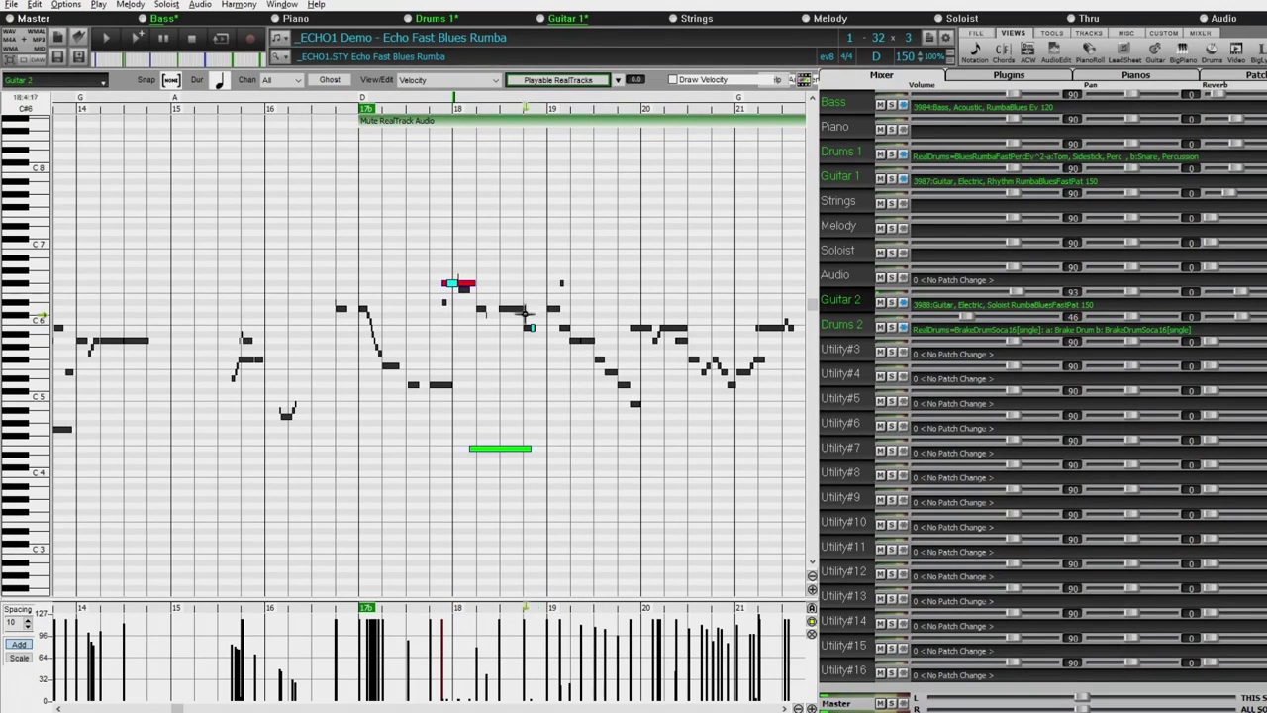
pyautogui.click(496, 451)
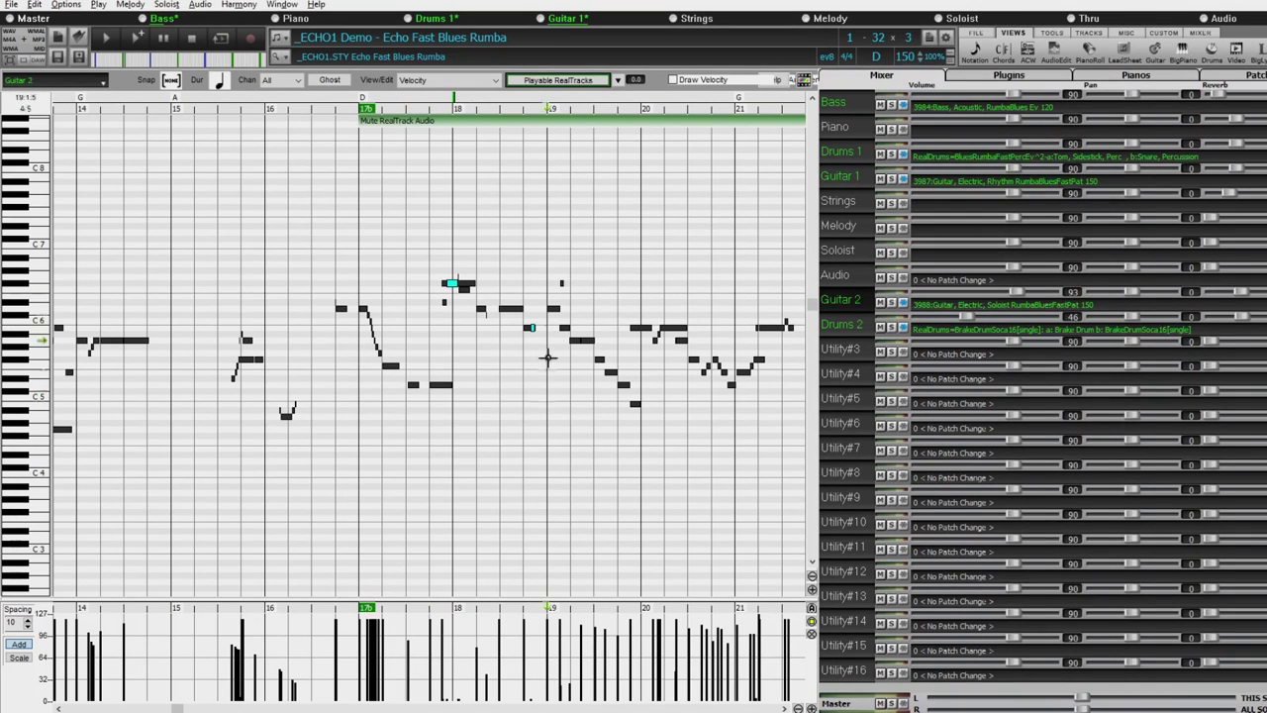
# Change the Guitar 2 notes from bar 17 to early bar 20 to Playable, and delete them
pyautogui.moveTo(357, 214); pyautogui.dragTo(687, 463)
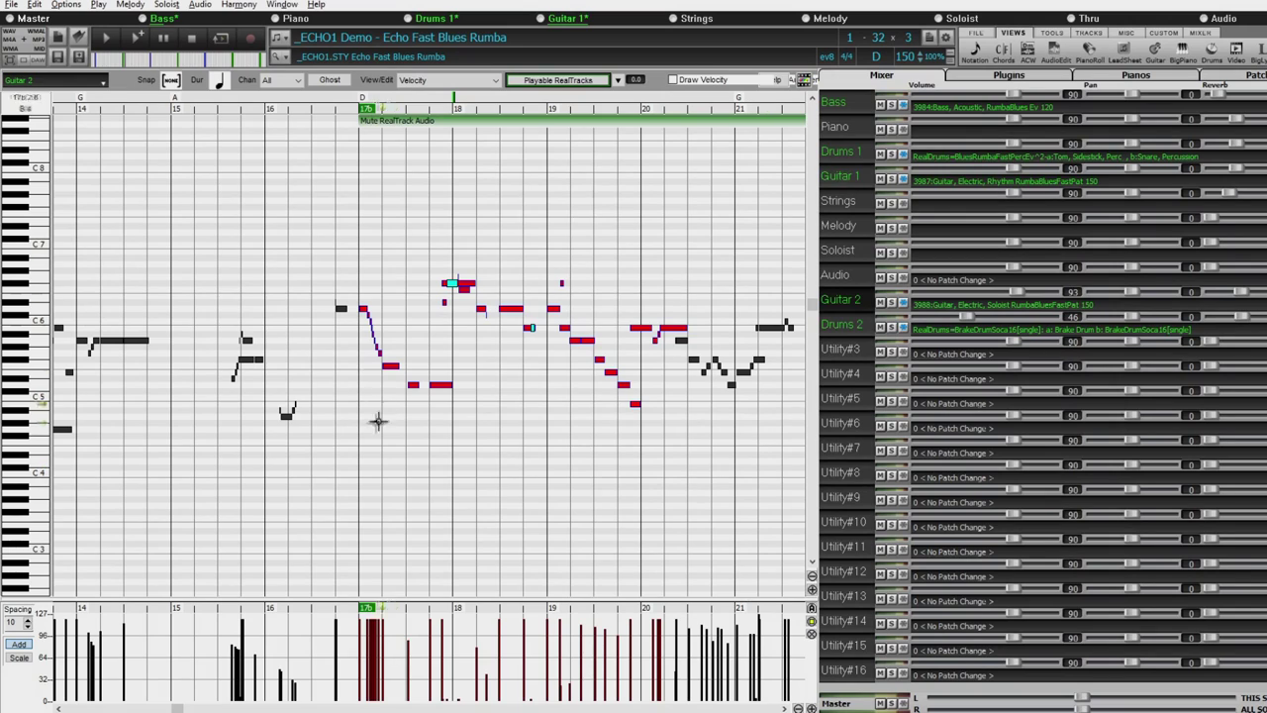
pyautogui.click(618, 81)
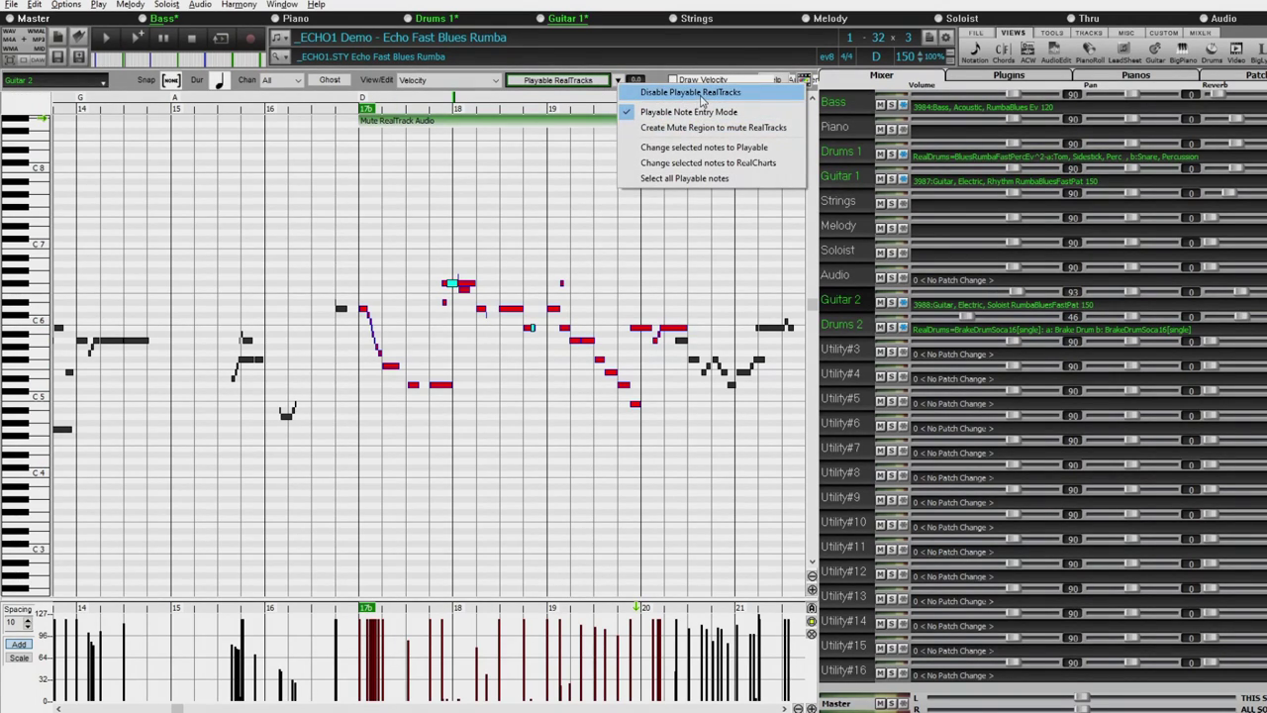
pyautogui.click(710, 150)
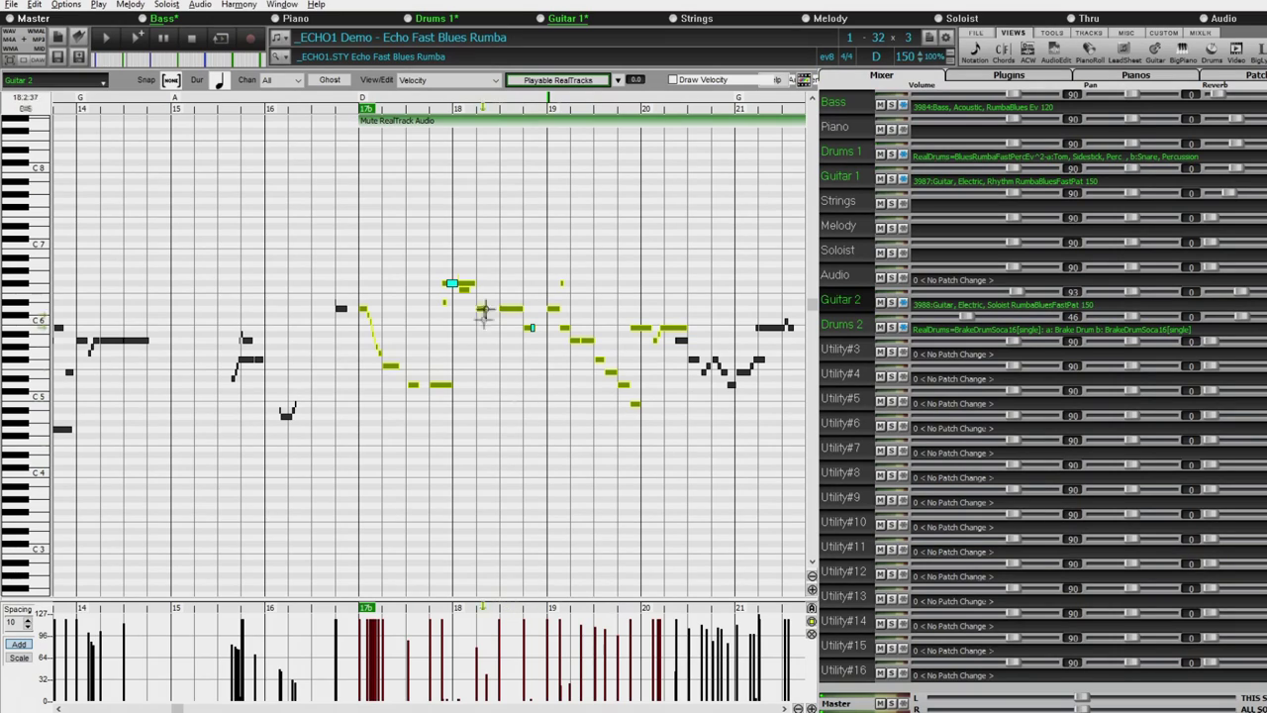
pyautogui.press('Delete')
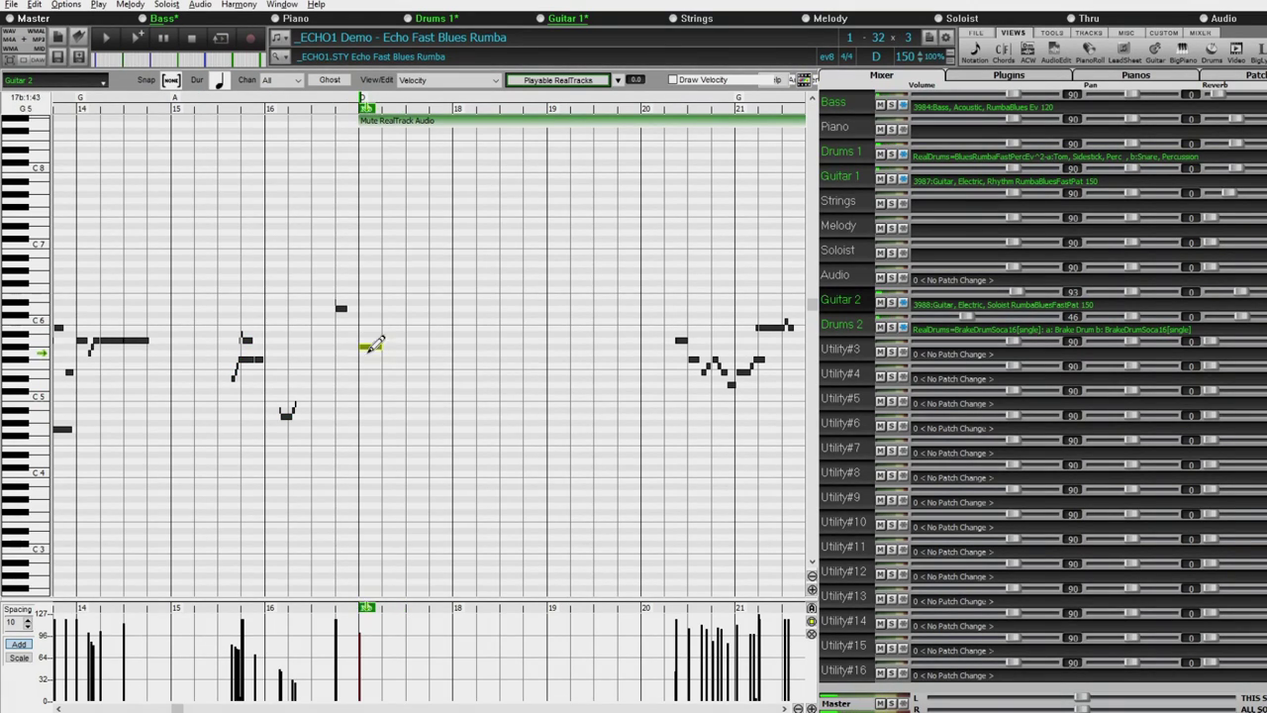
# Insert a Playable note at the start of bar 17, lower it to D5, and stretch it to early bar 20
pyautogui.click(367, 314)
pyautogui.moveTo(367, 310); pyautogui.dragTo(368, 310)
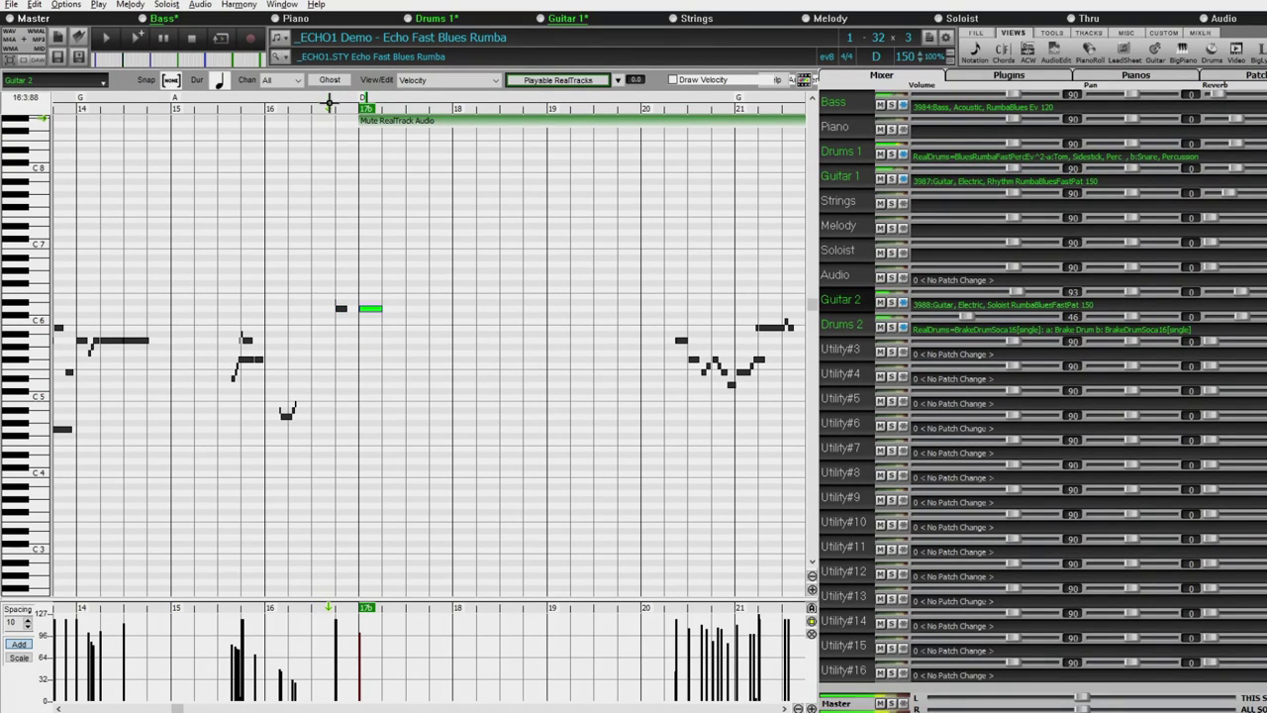
pyautogui.moveTo(368, 309); pyautogui.dragTo(371, 384)
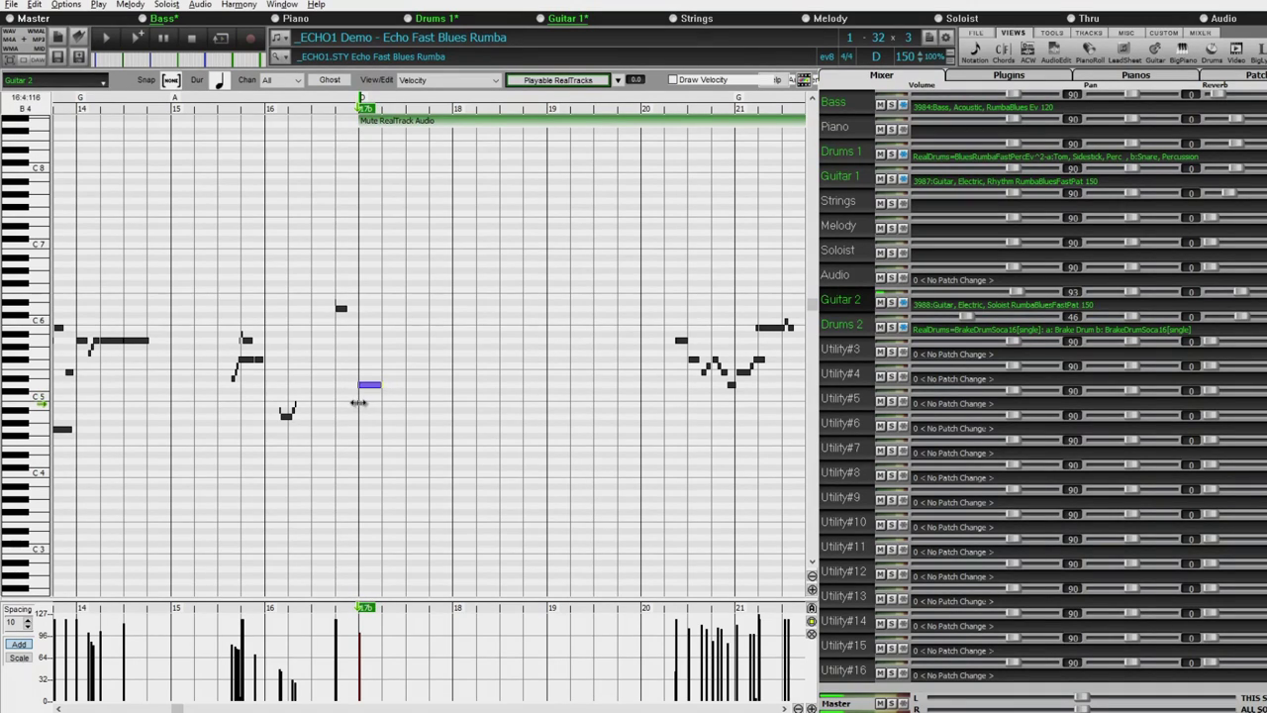
pyautogui.moveTo(381, 384); pyautogui.dragTo(655, 385)
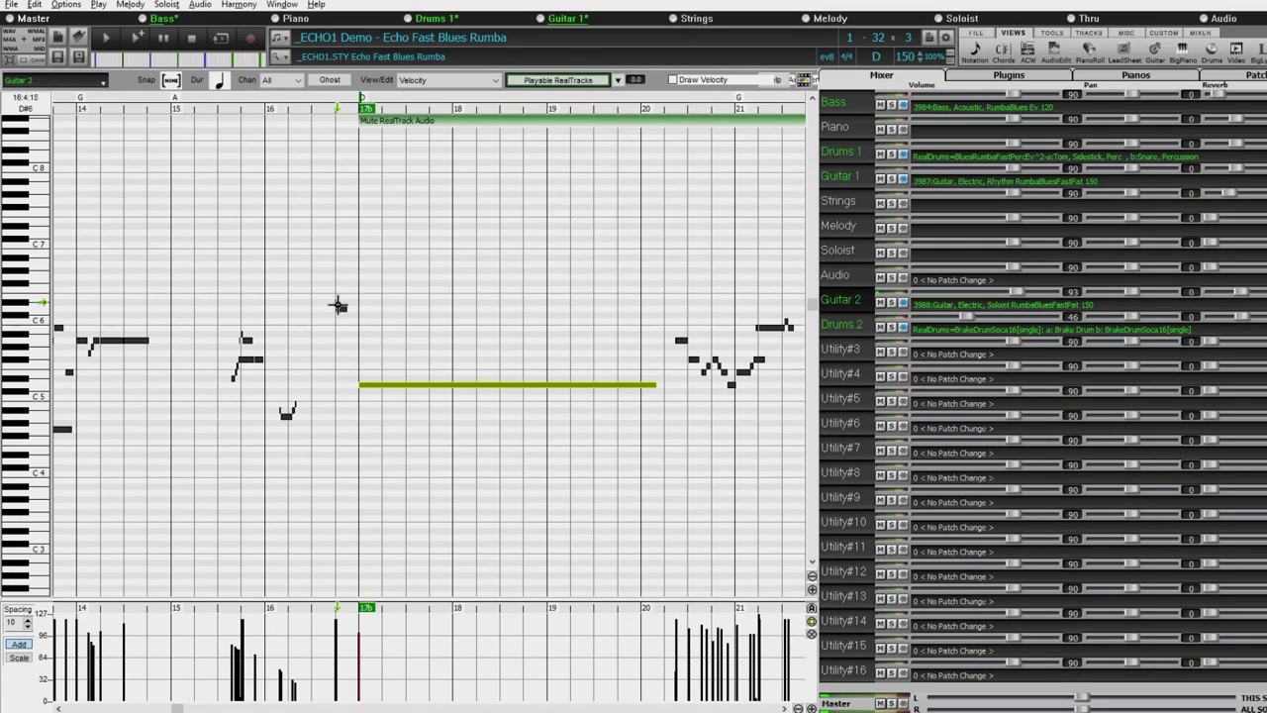
# Check the long Playable note against the original notes just before and after it in the piano roll
pyautogui.click(339, 308)
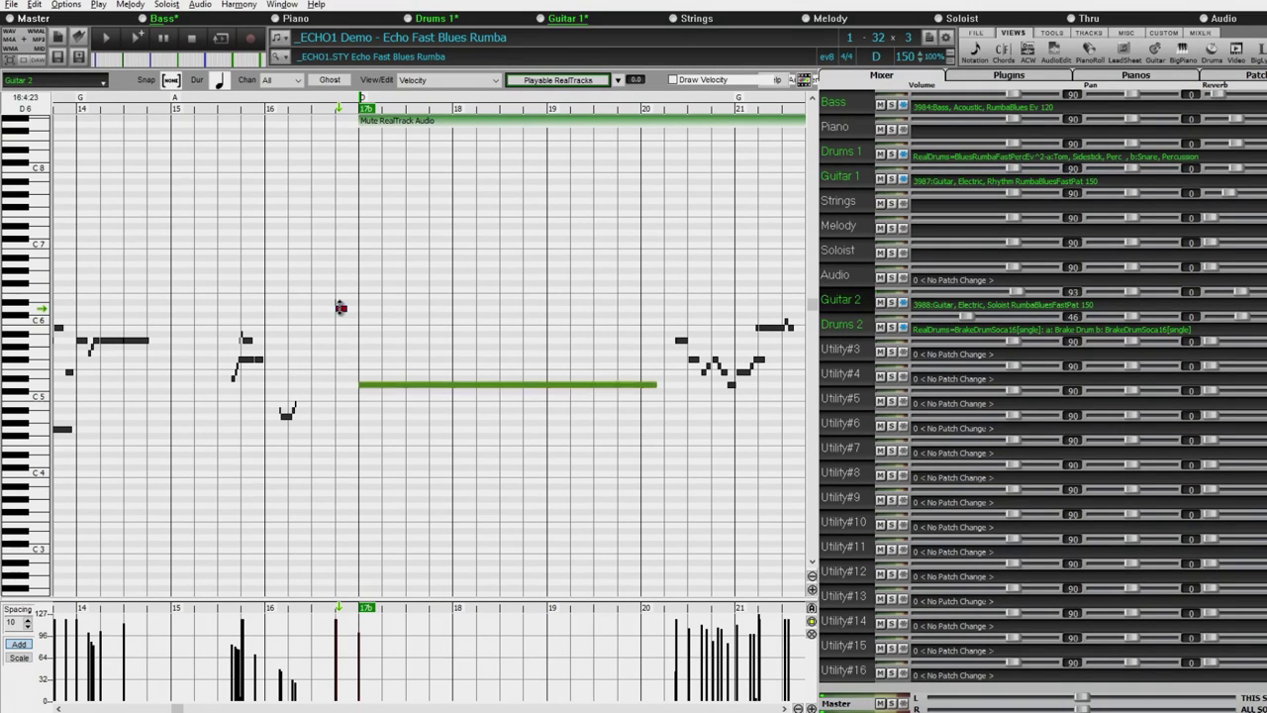
pyautogui.click(503, 384)
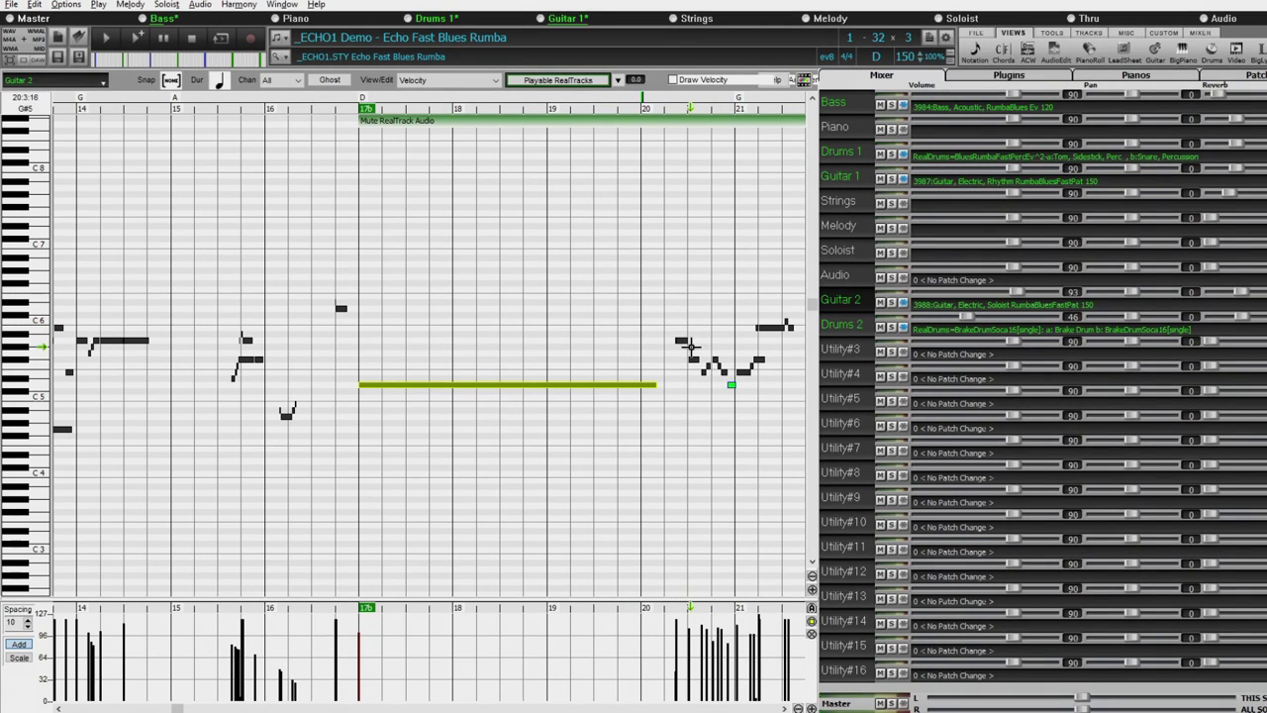
pyautogui.click(681, 340)
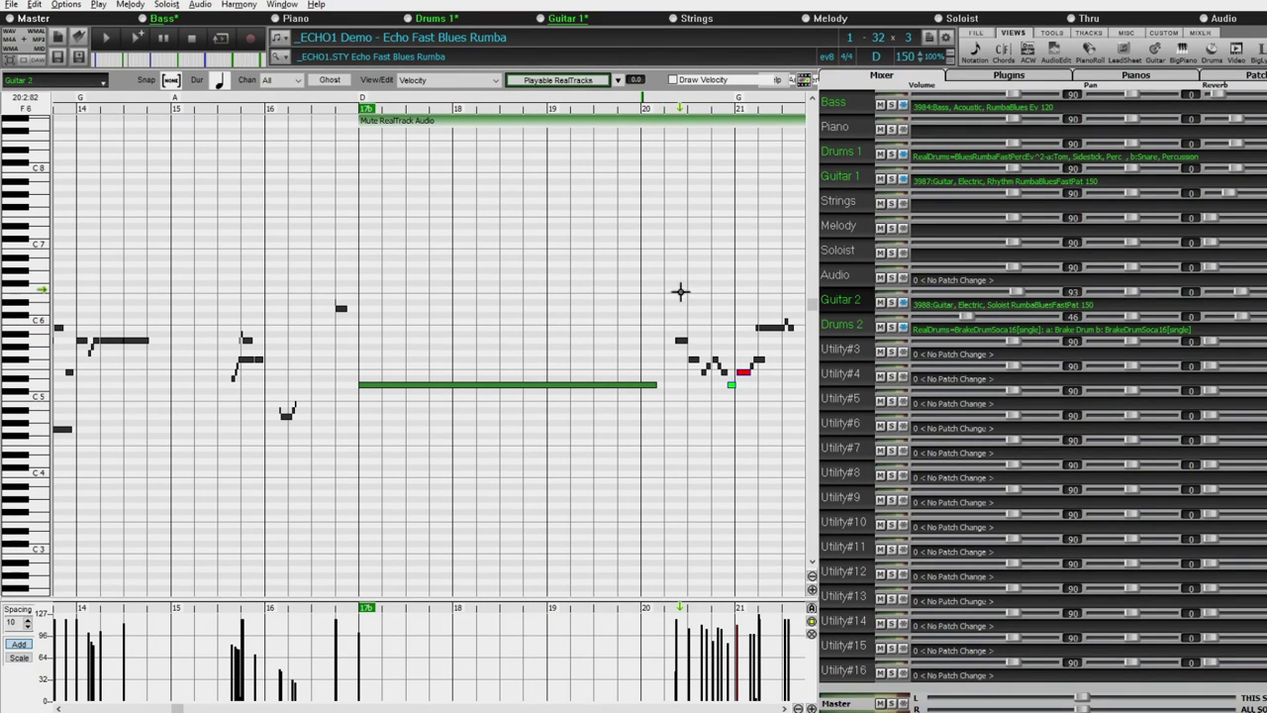
pyautogui.click(617, 81)
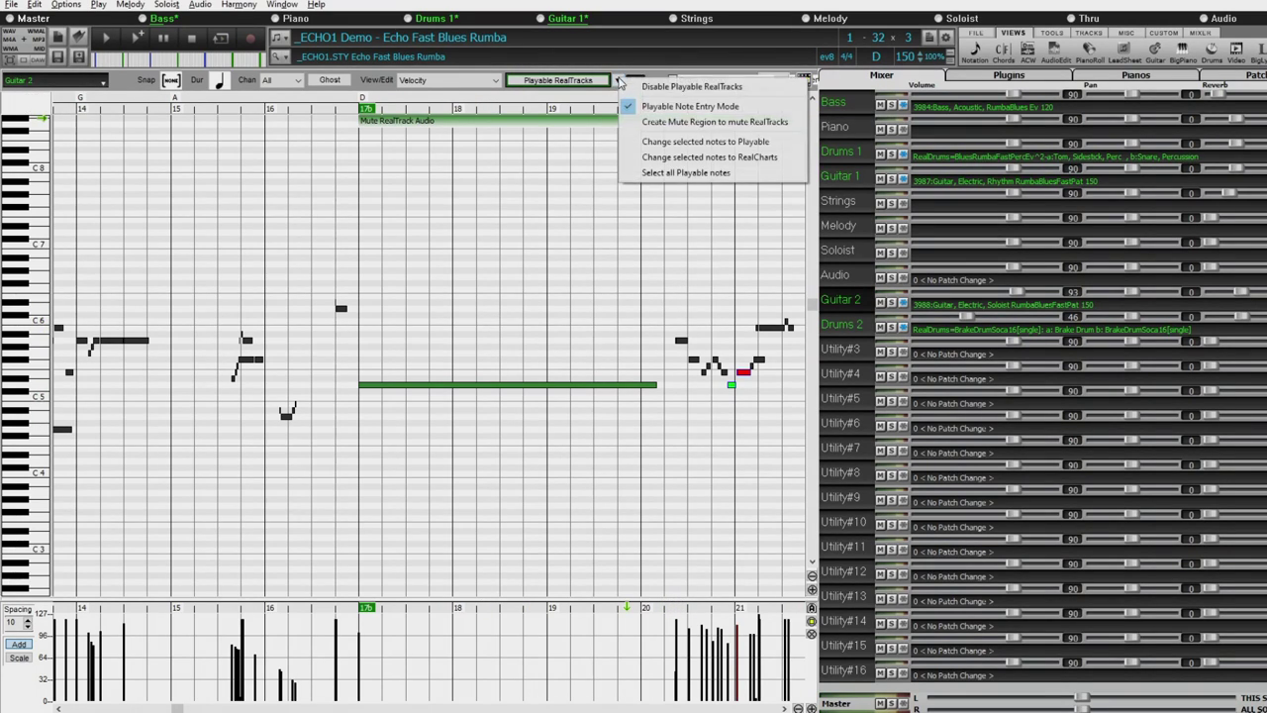
pyautogui.press('Escape')
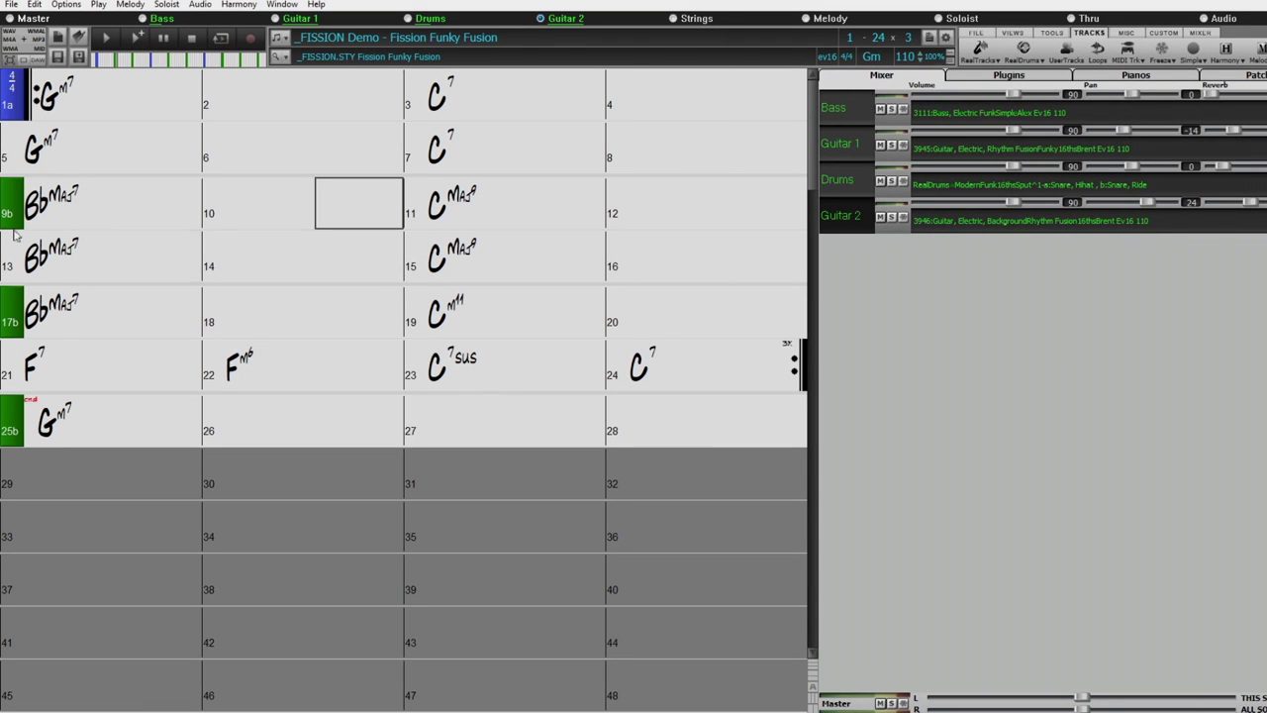
# Listen to the Fission Funky Fusion demo from bar 1 and again from bar 9, stopping playback each time
pyautogui.press('Escape')
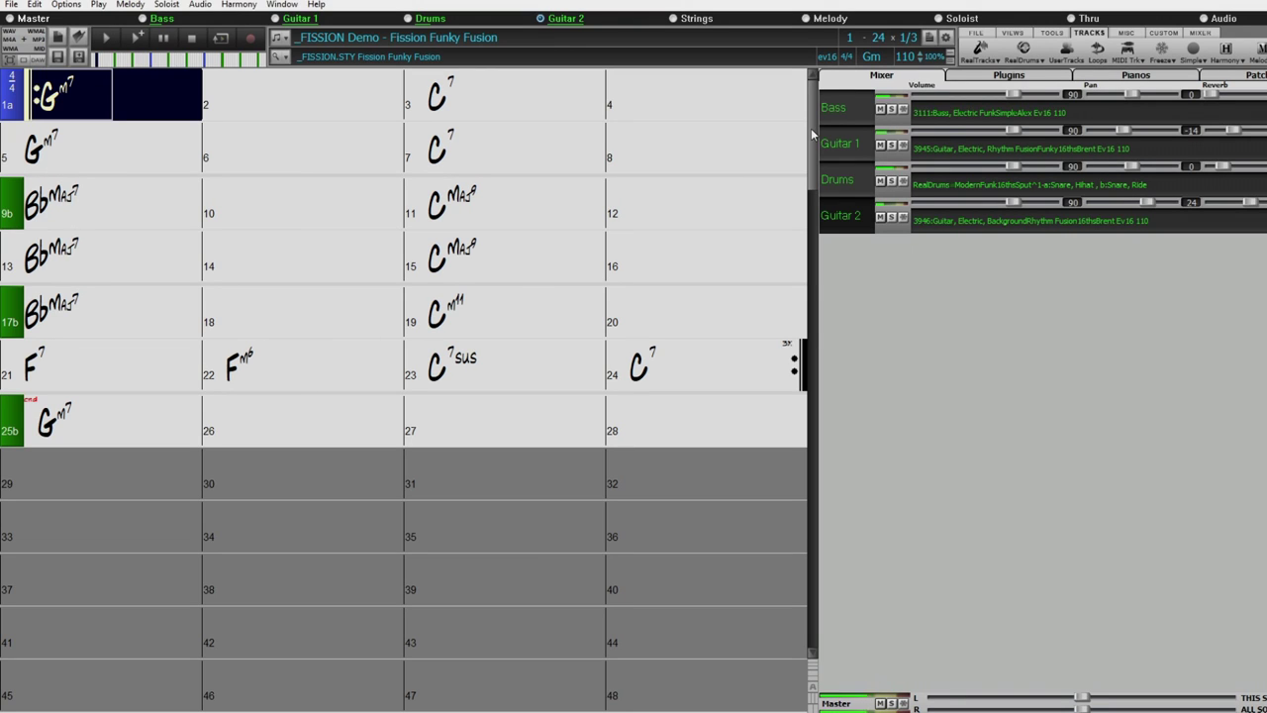
pyautogui.press('Right')
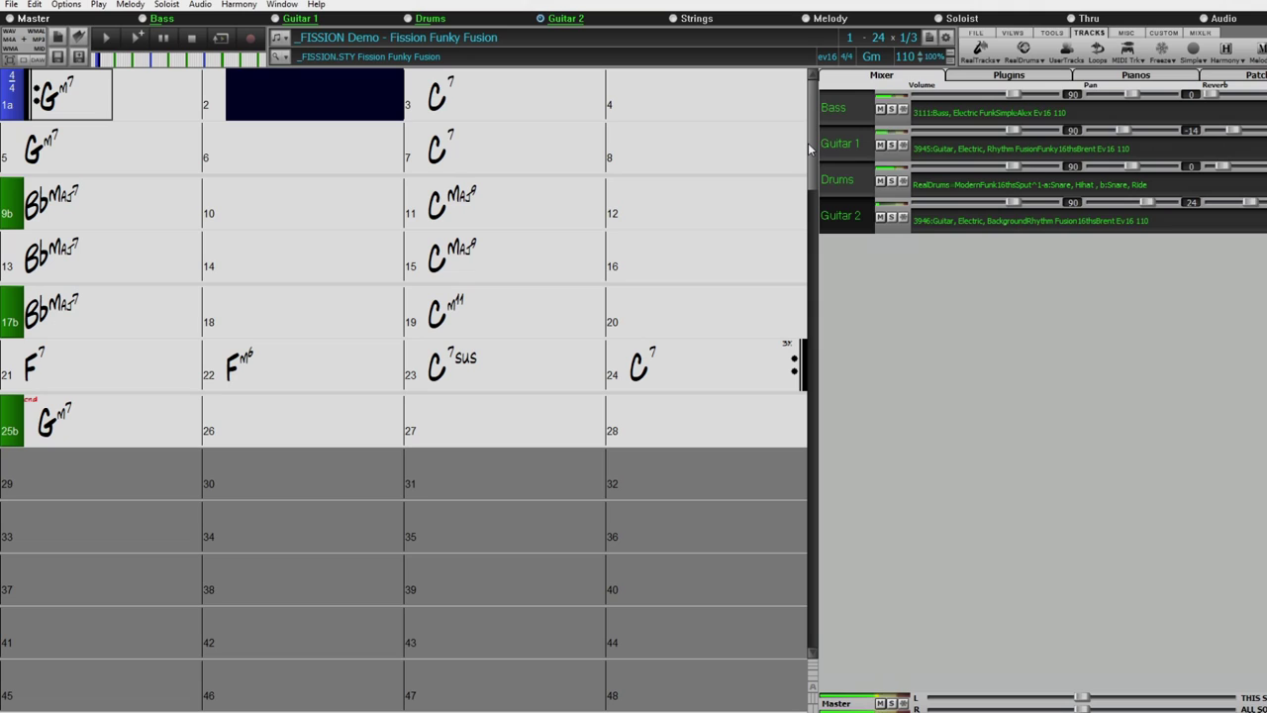
pyautogui.press('Right')
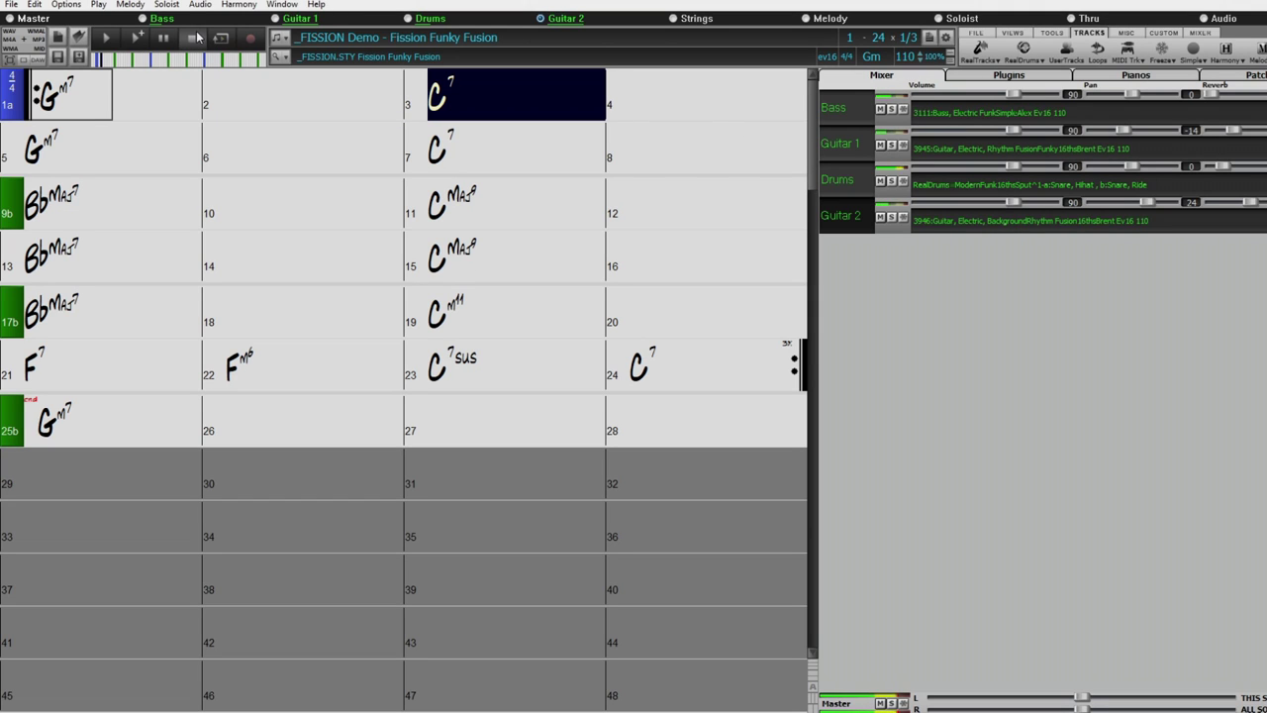
pyautogui.press('Right')
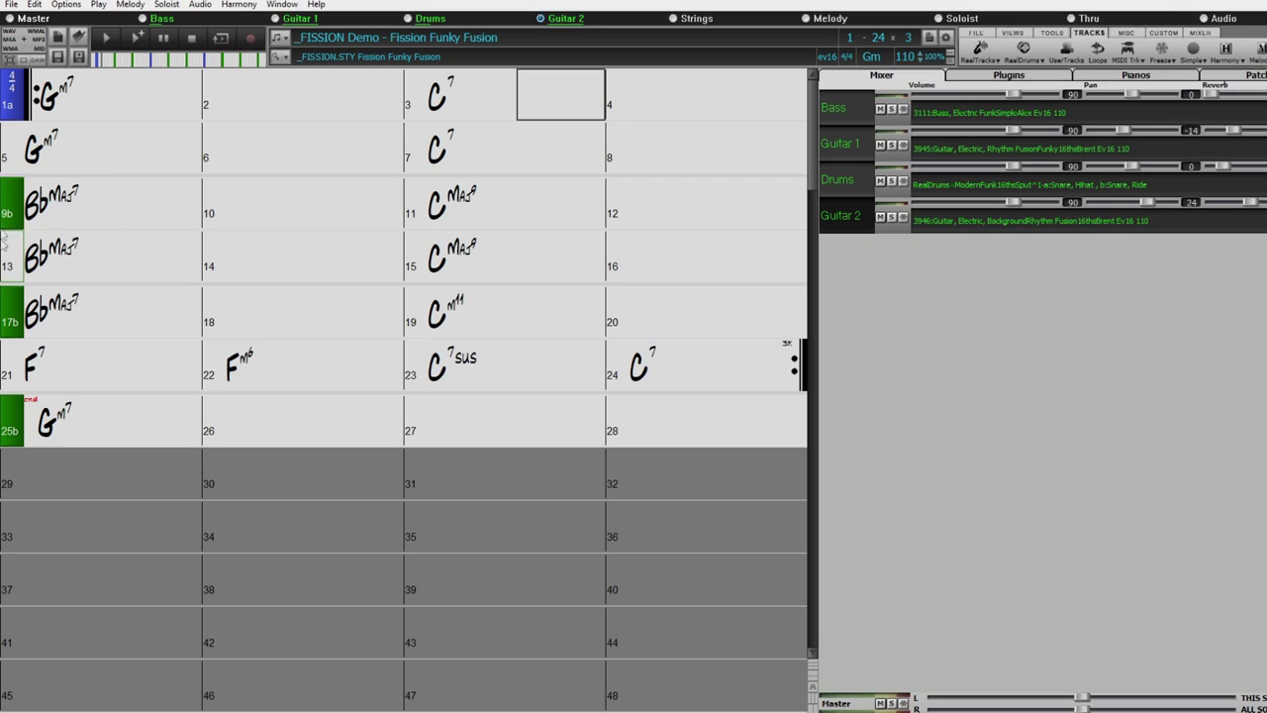
pyautogui.click(90, 219)
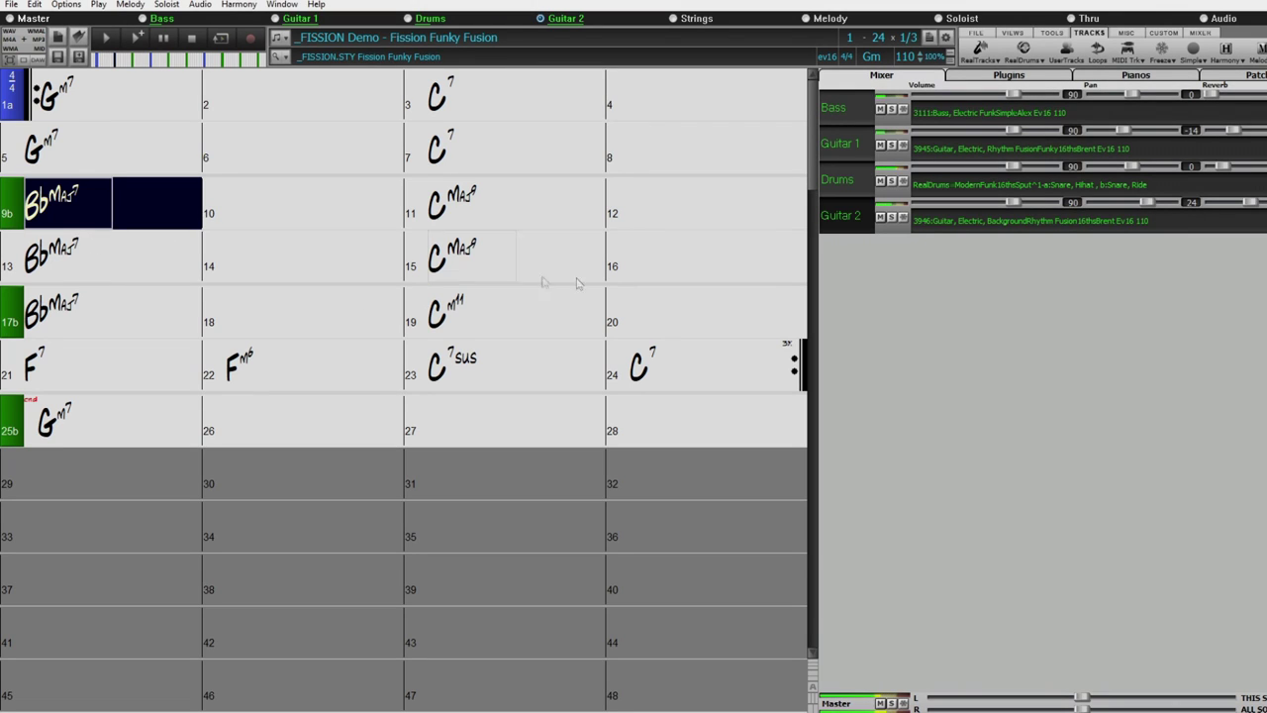
pyautogui.press('Right')
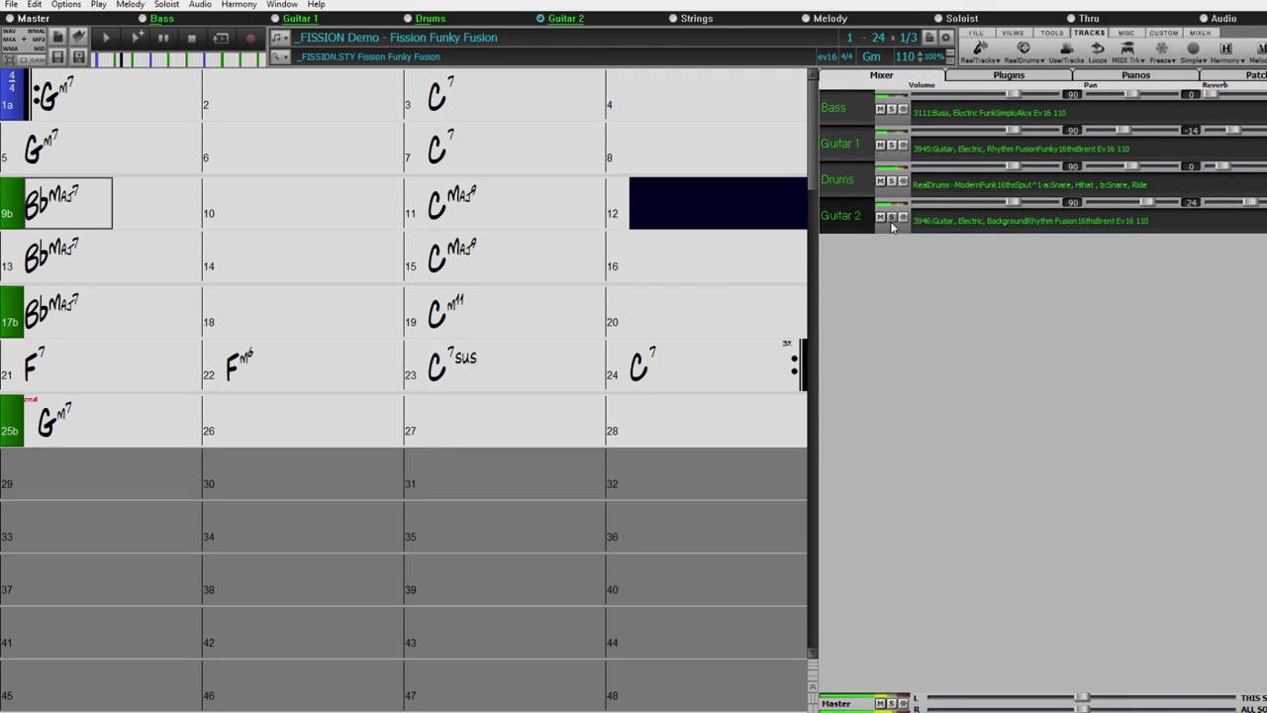
pyautogui.click(191, 37)
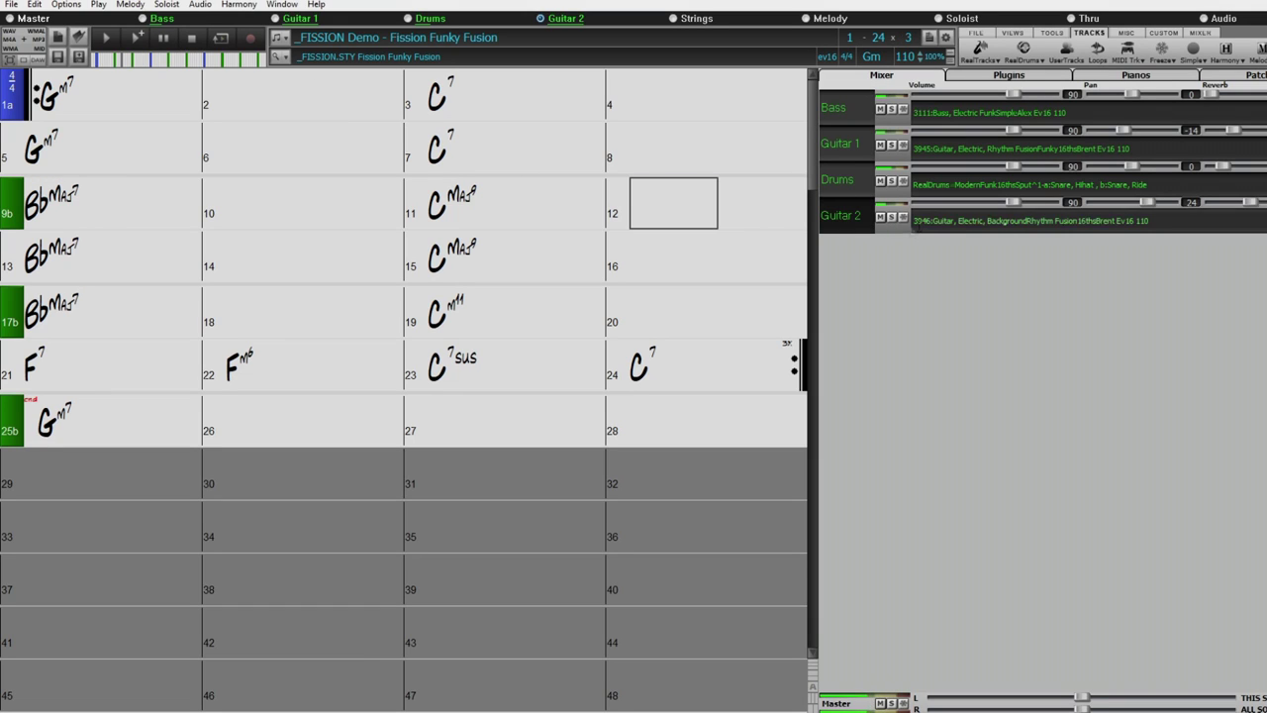
# Solo the Guitar 2 and Drums tracks with the Drums volume at 51, and play them from bar 9
pyautogui.click(891, 216)
pyautogui.moveTo(69, 203); pyautogui.dragTo(159, 202)
pyautogui.click(891, 182)
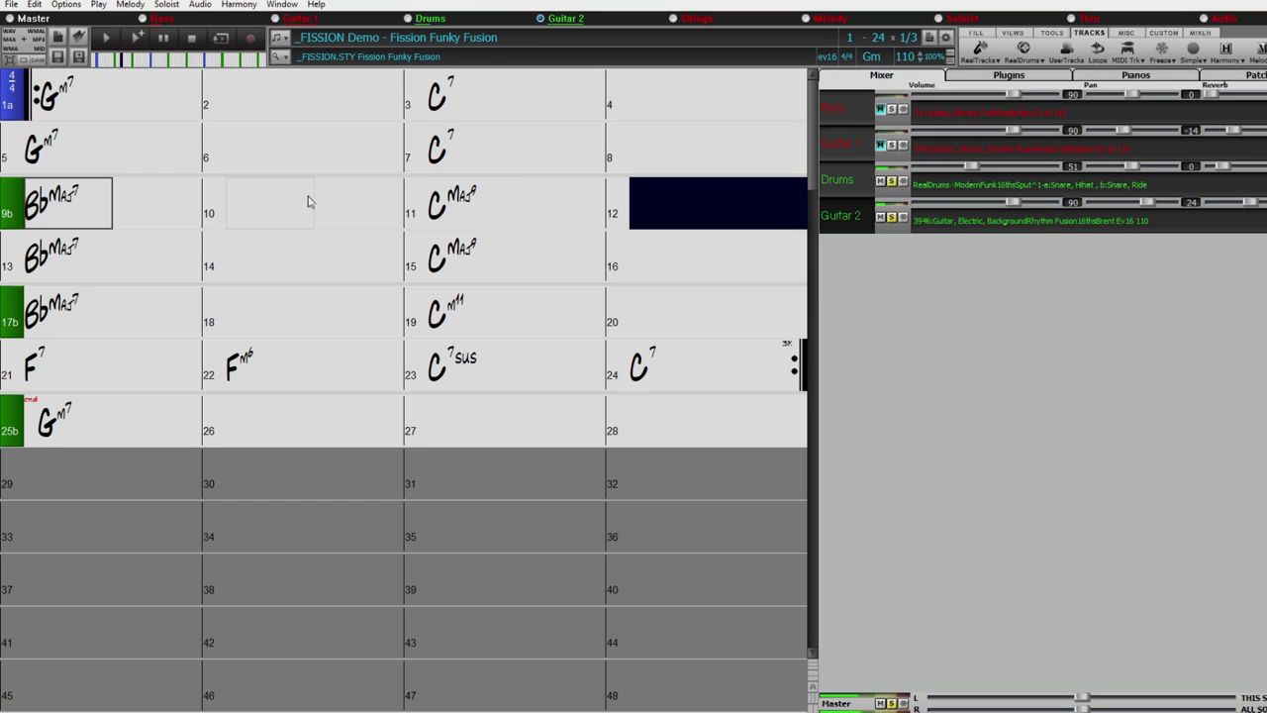
pyautogui.click(191, 40)
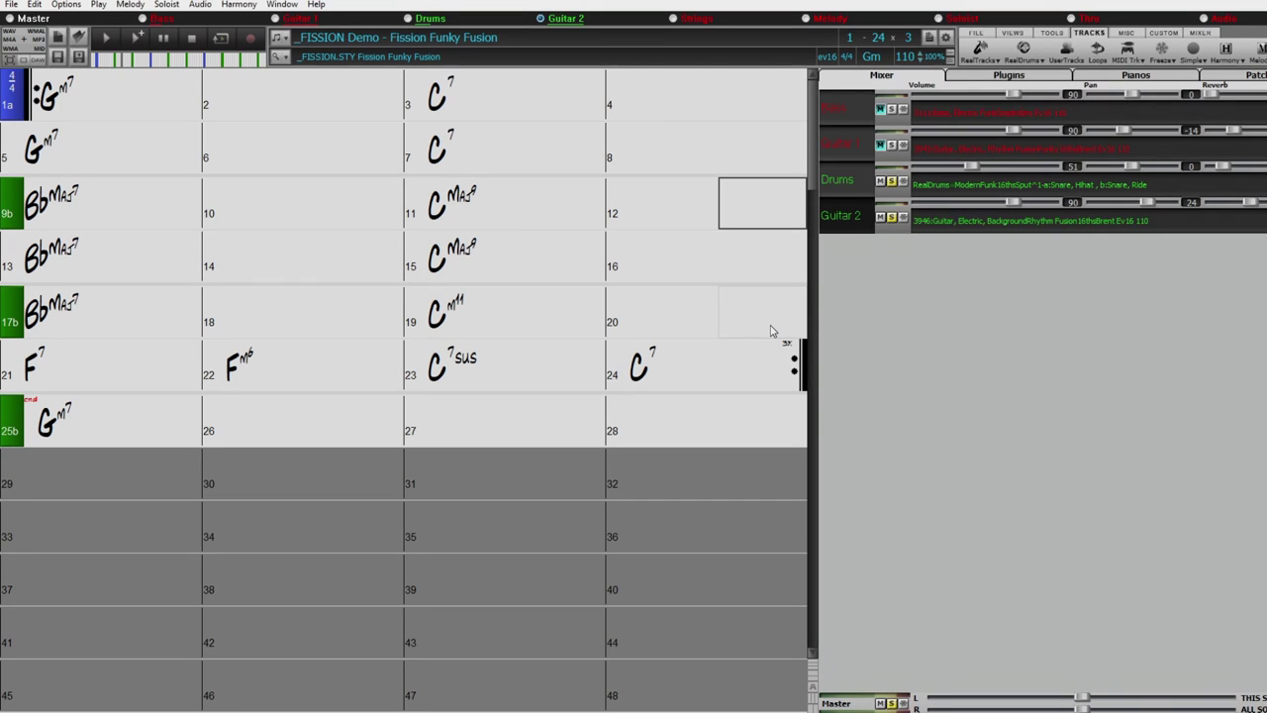
# Highlight bars 11–12 and bars 15–16 in the chord sheet to compare the two CMaj9 passages
pyautogui.moveTo(66, 209); pyautogui.dragTo(664, 249)
pyautogui.moveTo(475, 206); pyautogui.dragTo(704, 209)
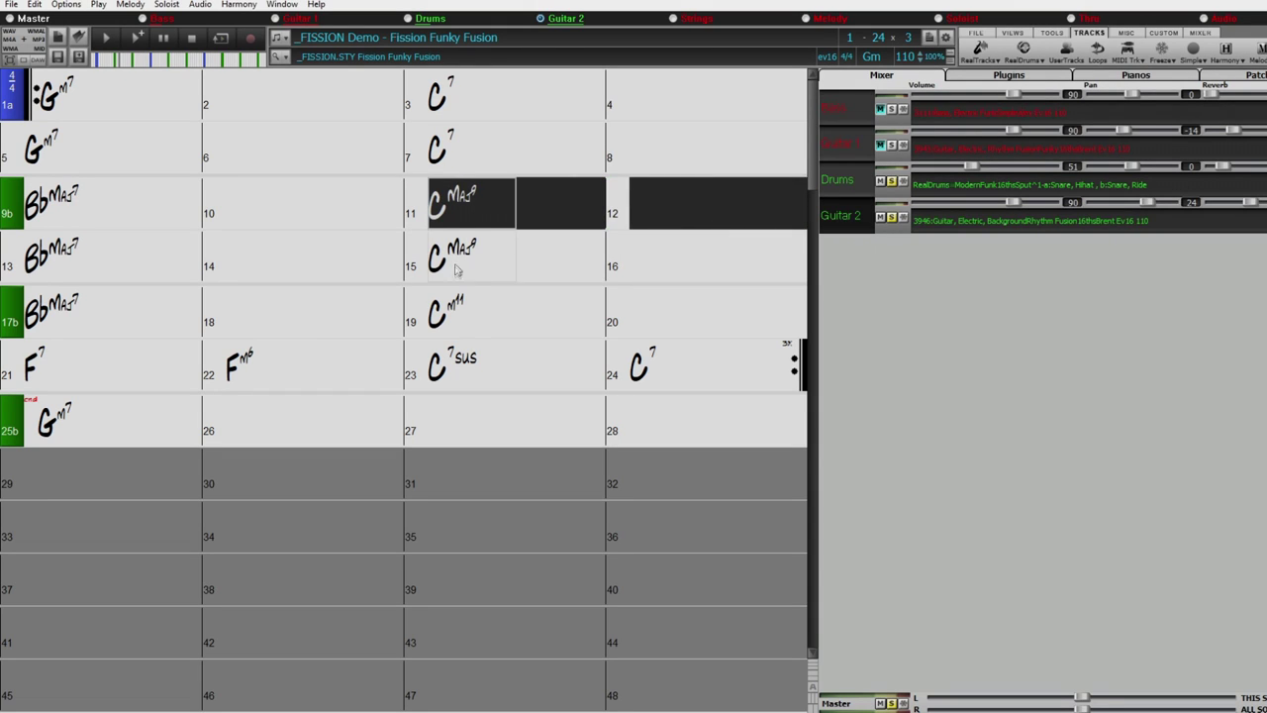
pyautogui.moveTo(456, 273); pyautogui.dragTo(701, 275)
pyautogui.moveTo(515, 210); pyautogui.dragTo(694, 204)
pyautogui.moveTo(471, 268); pyautogui.dragTo(683, 274)
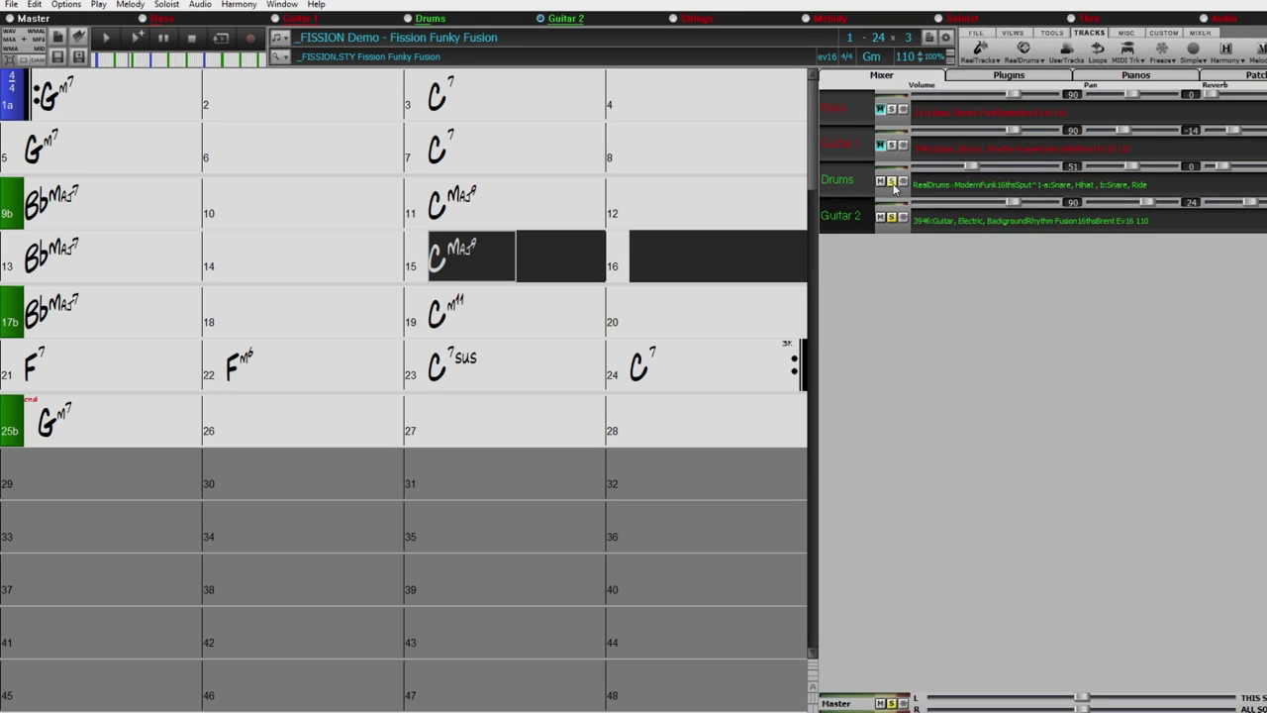
# Open the Guitar 2 track in the Piano Roll and compare its chord notes in bars 11–12 and 15–16
pyautogui.click(1020, 33)
pyautogui.click(1090, 49)
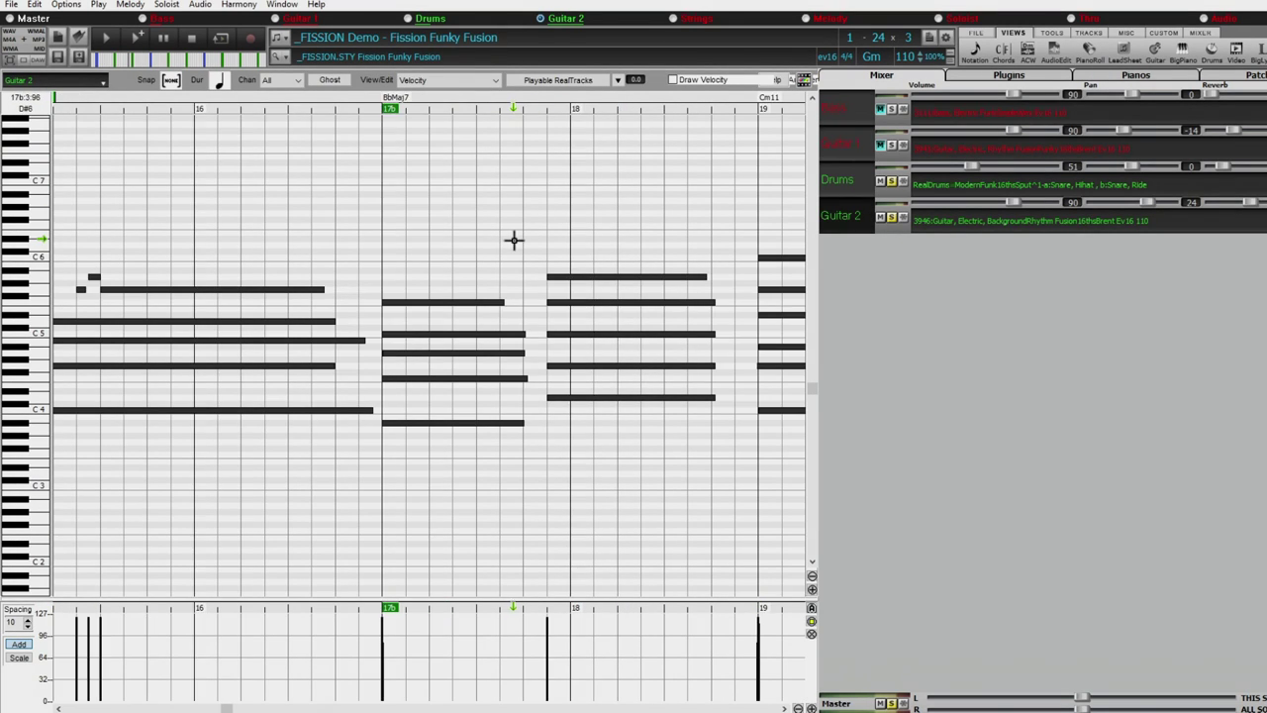
pyautogui.scroll(3, 512, 239)
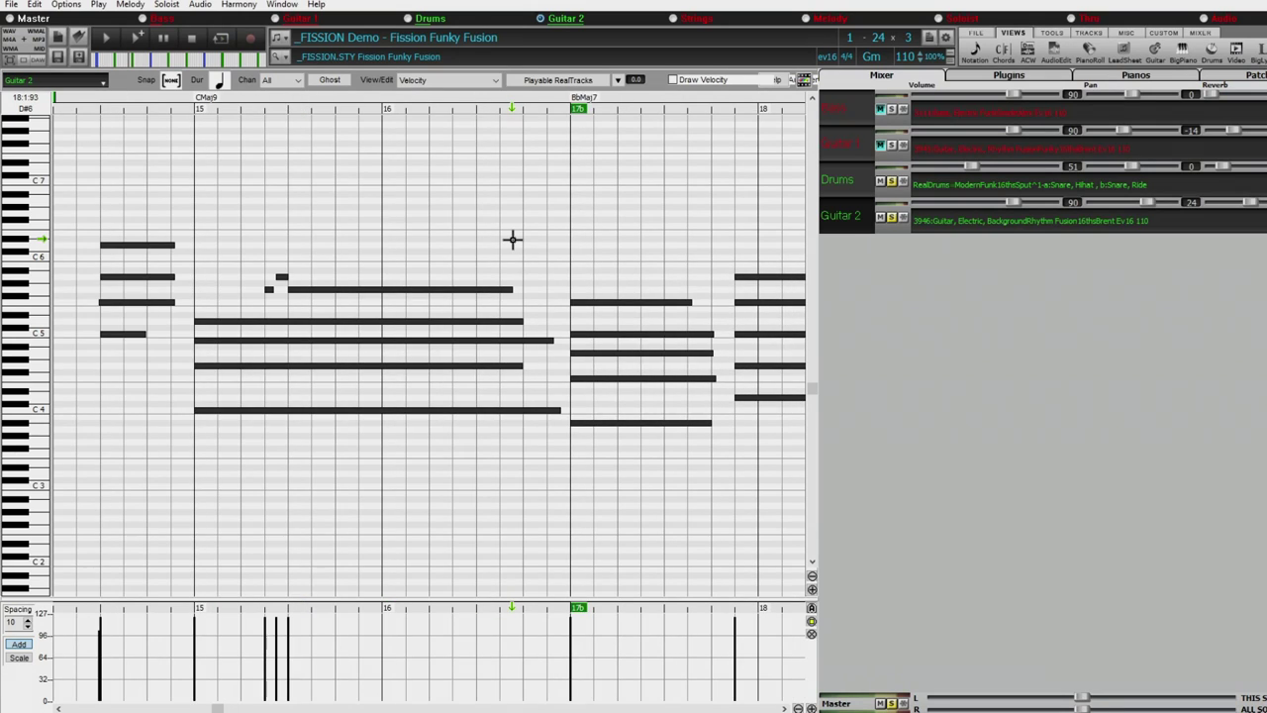
pyautogui.scroll(-5, 511, 238)
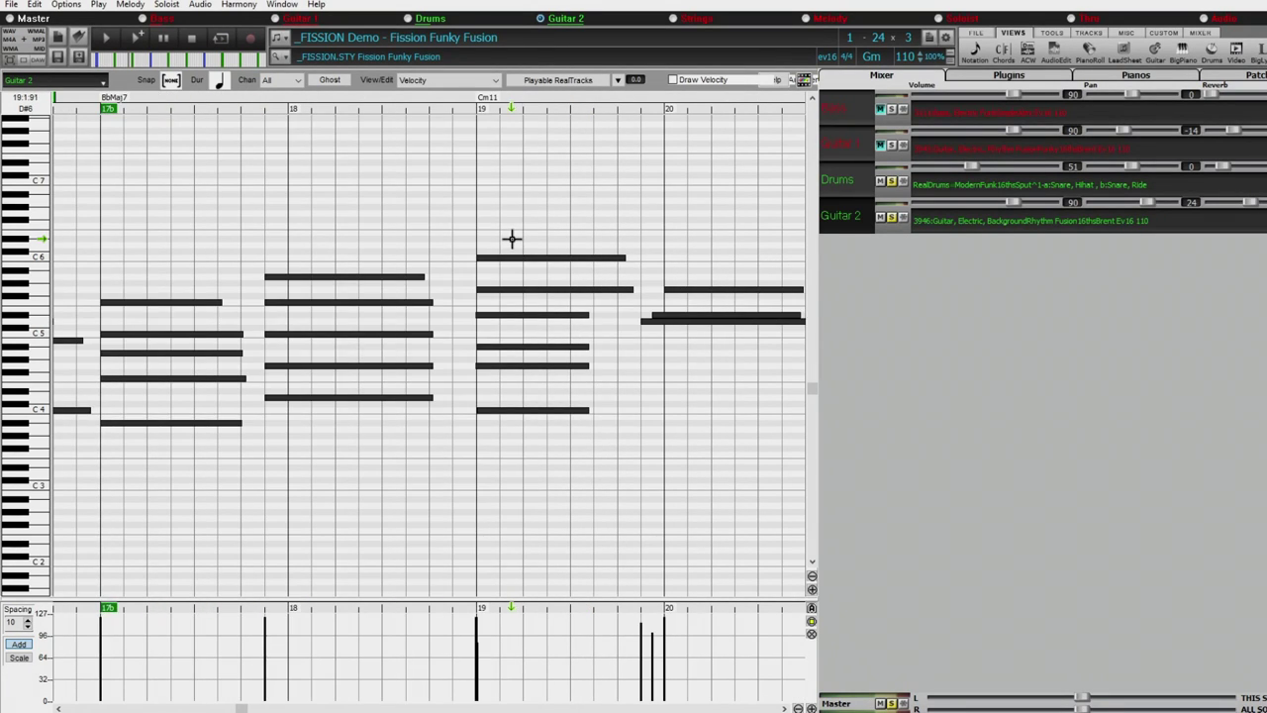
pyautogui.scroll(10, 474, 305)
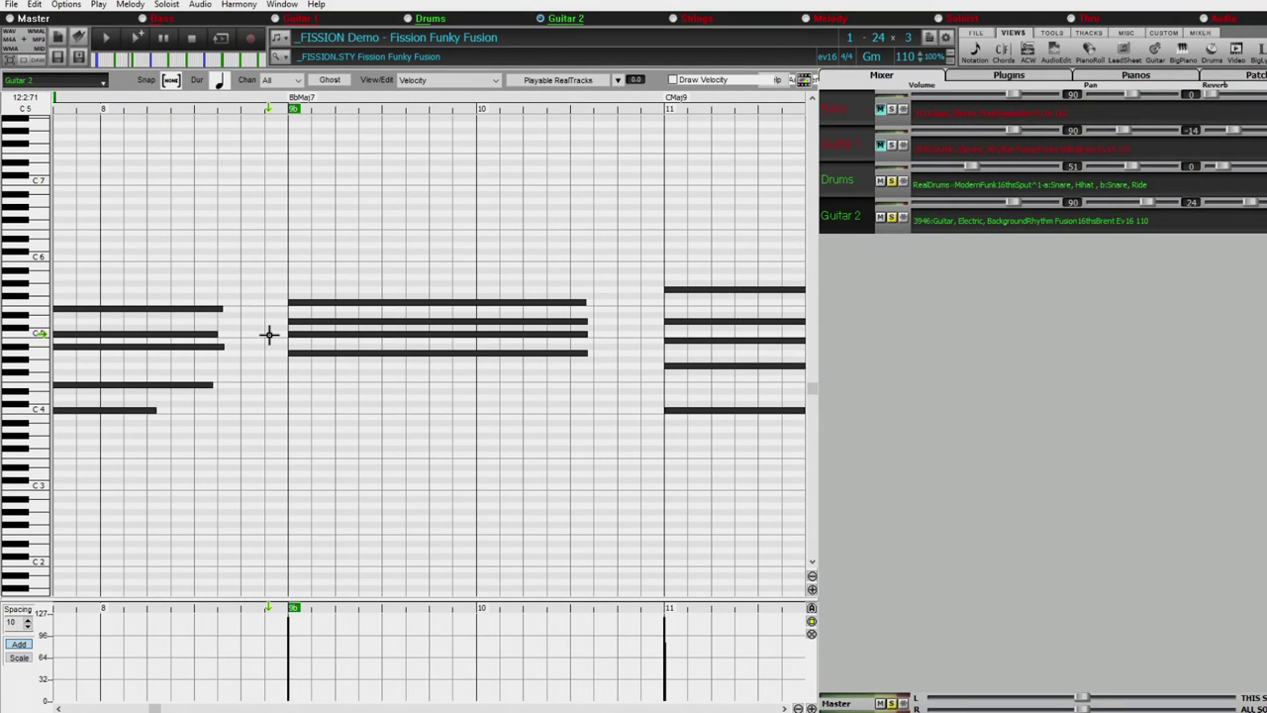
pyautogui.scroll(2, 356, 260)
pyautogui.scroll(-2, 223, 186)
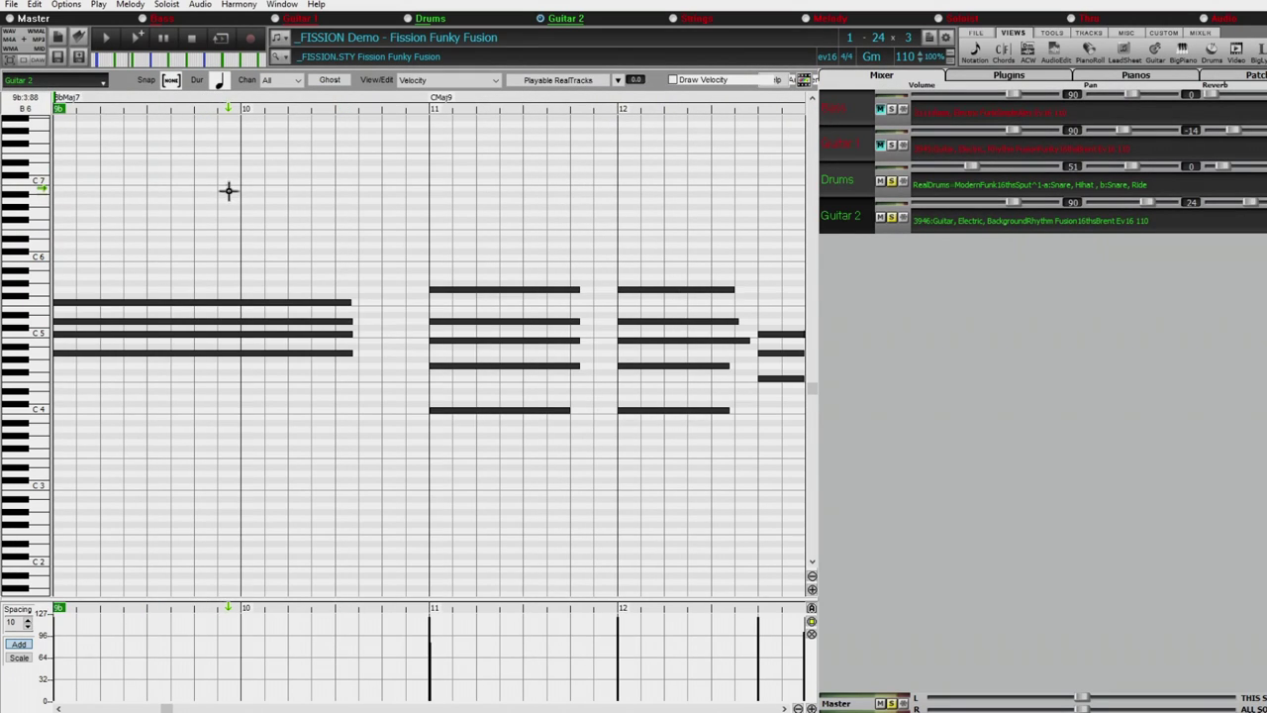
pyautogui.scroll(1, 188, 183)
pyautogui.scroll(-3, 402, 269)
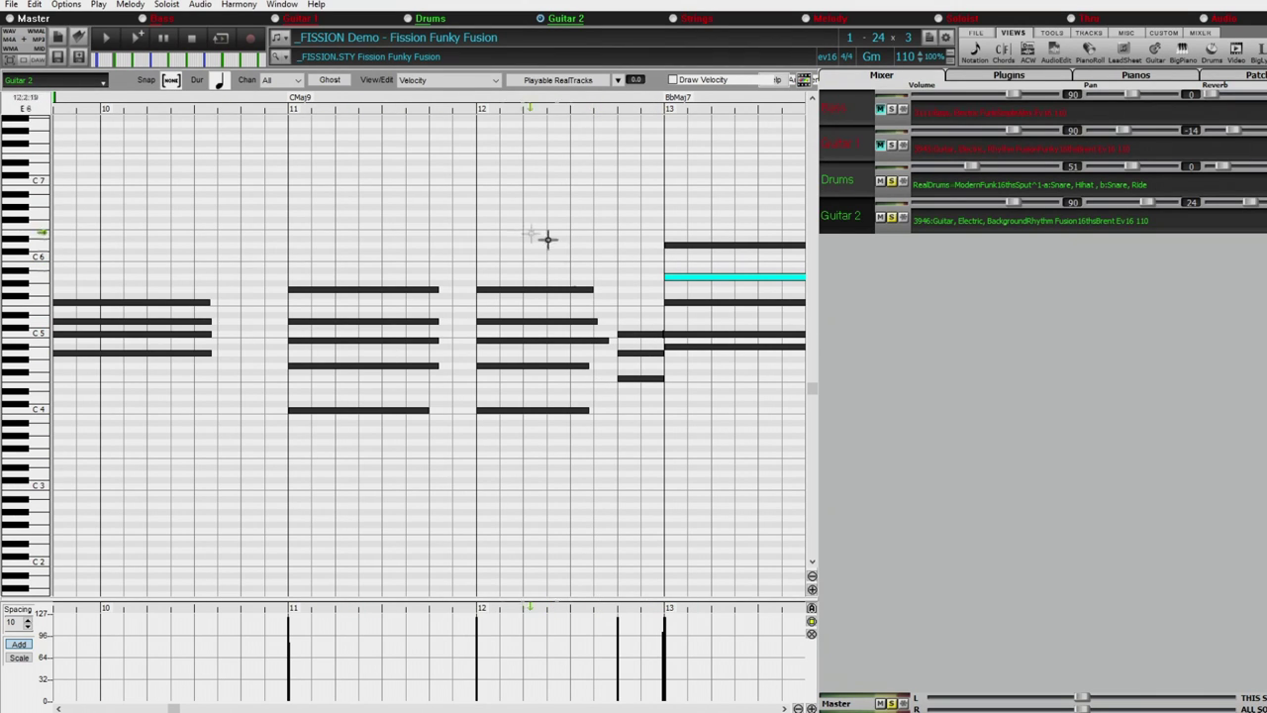
pyautogui.hscroll(6, 507, 277)
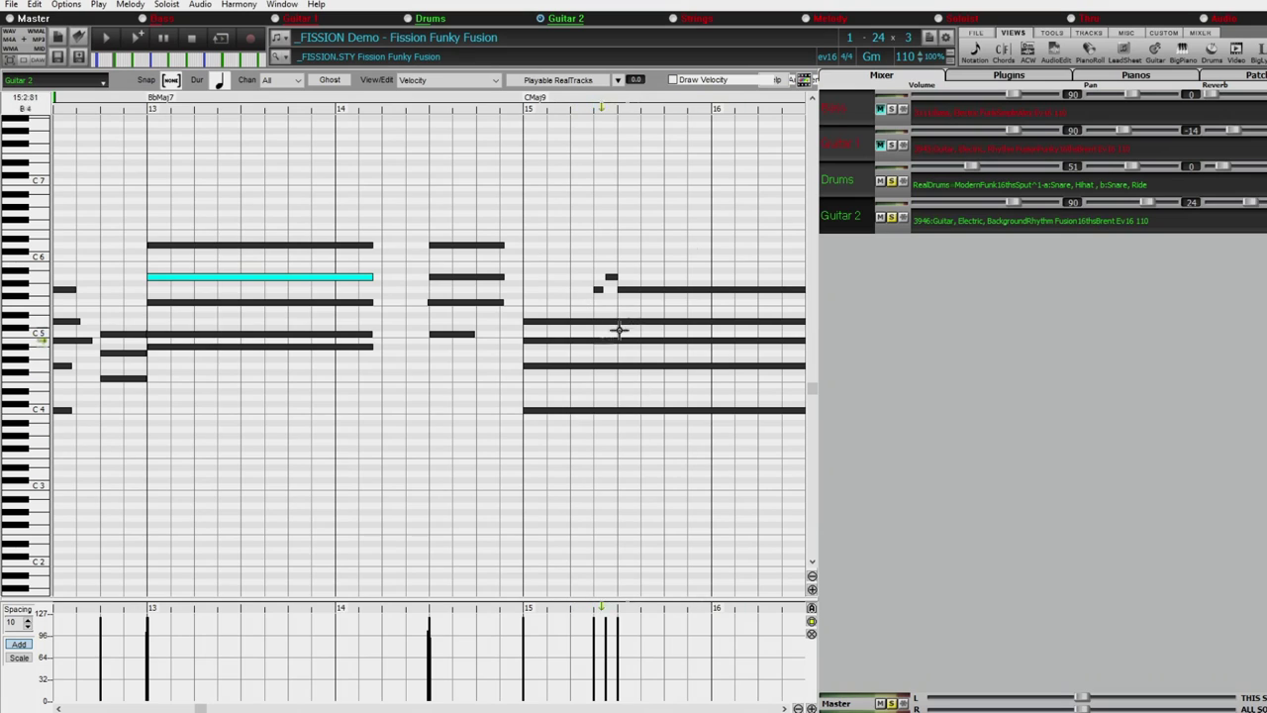
pyautogui.hscroll(-6, 459, 404)
pyautogui.hscroll(2, 390, 396)
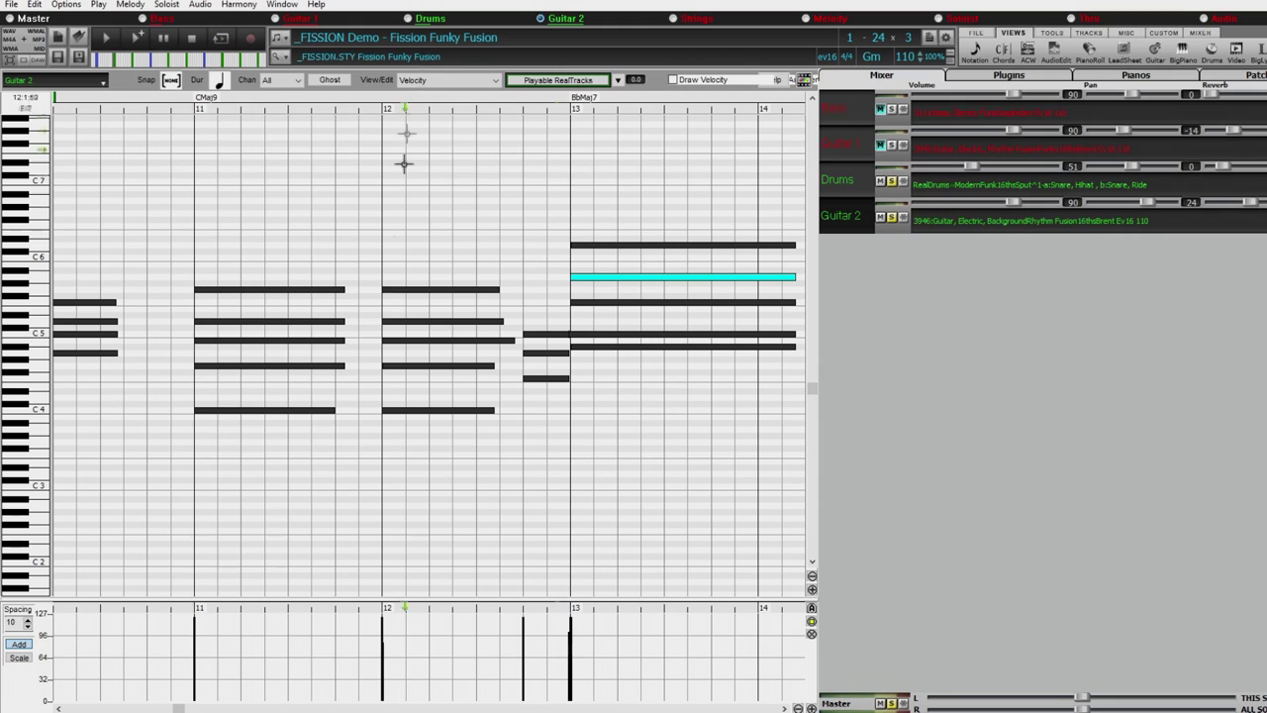
# Create a mute region for the Guitar 2 RealTrack audio from bar 11 to the start of bar 13
pyautogui.rightClick(194, 126)
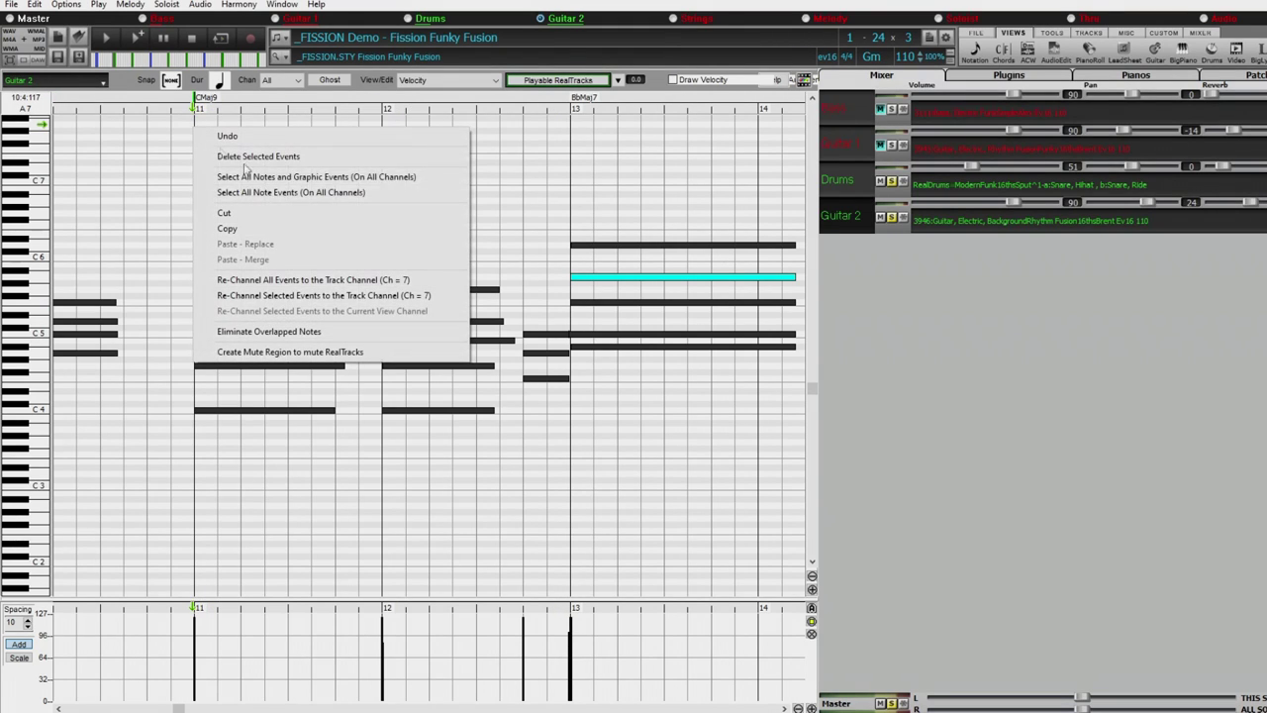
pyautogui.click(243, 353)
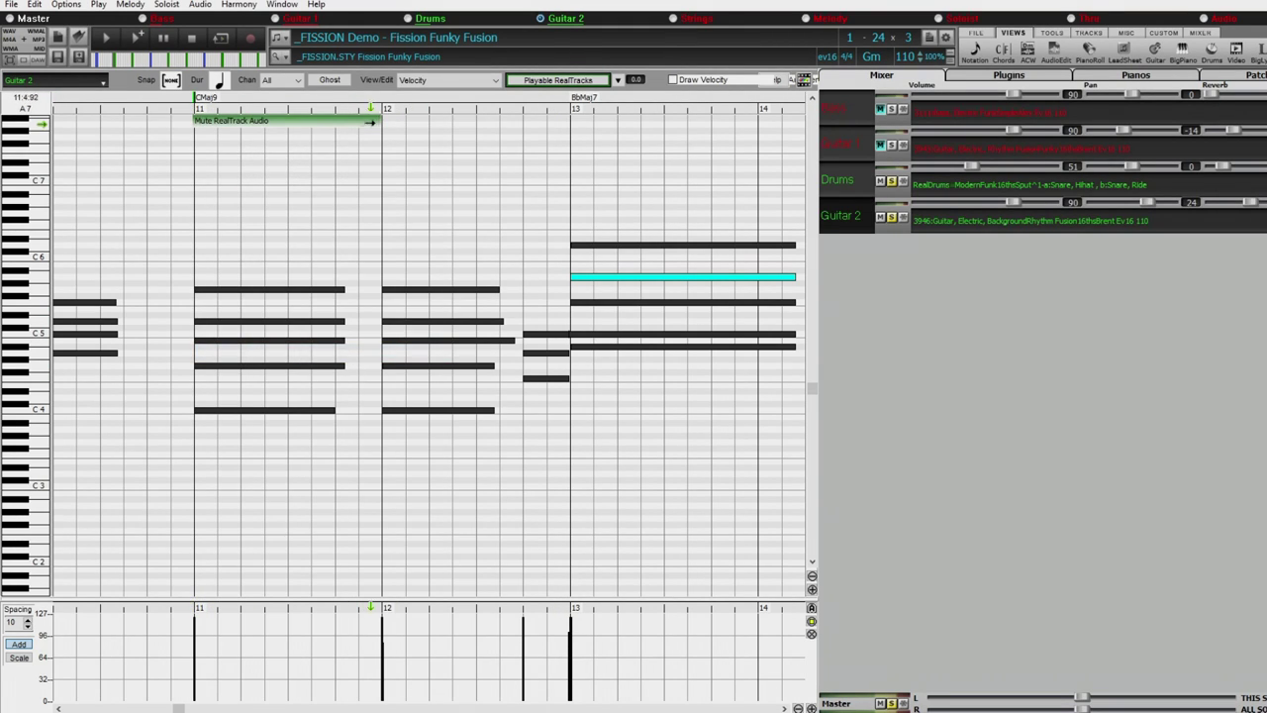
pyautogui.moveTo(377, 123); pyautogui.dragTo(576, 143)
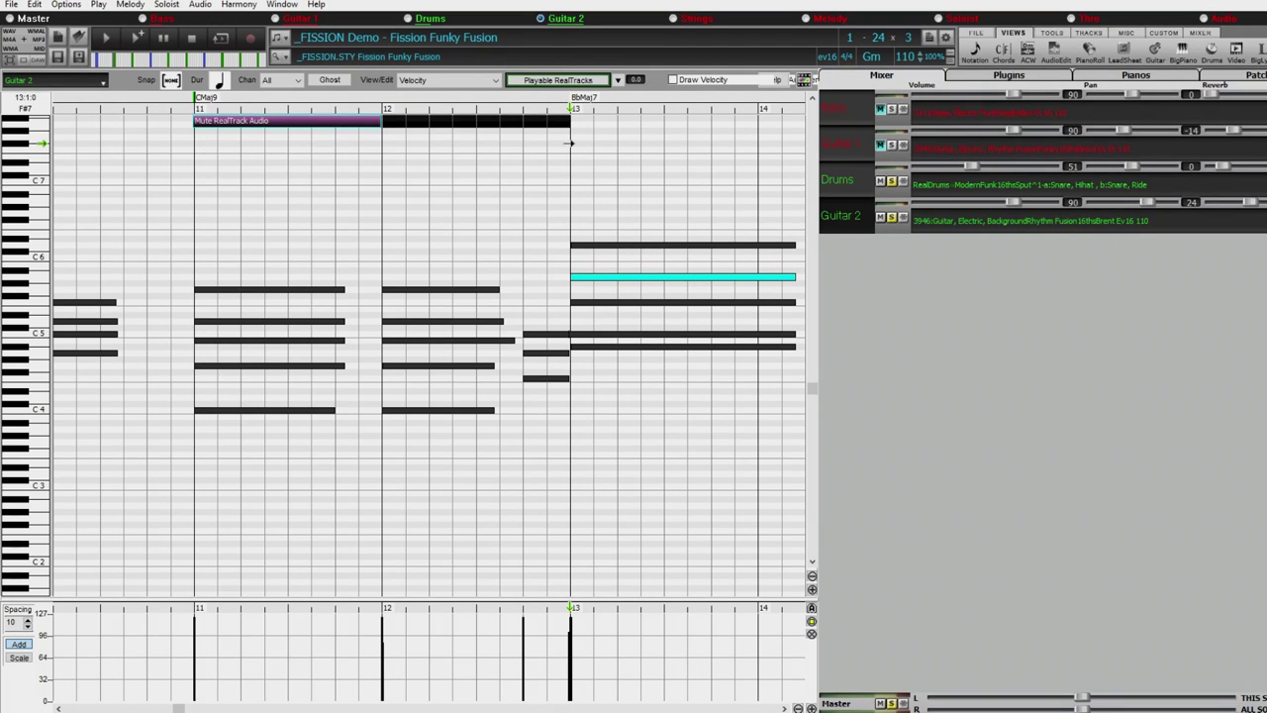
pyautogui.moveTo(569, 143); pyautogui.dragTo(570, 144)
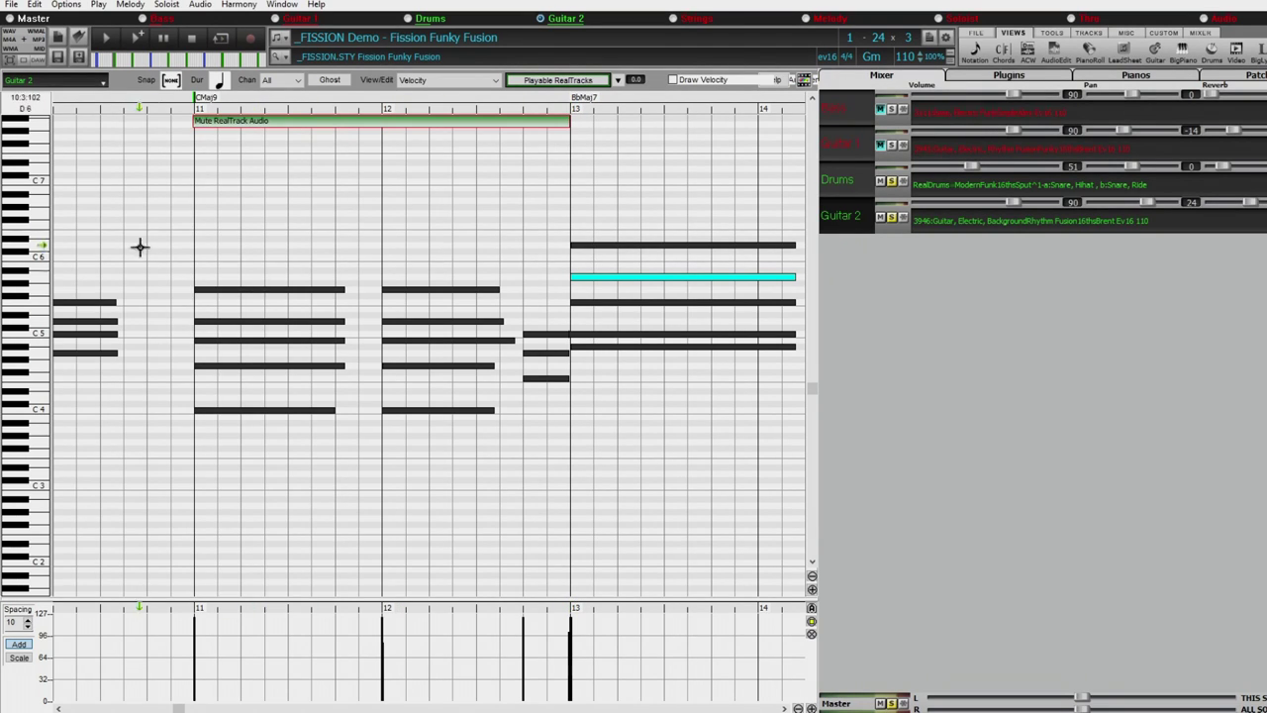
# Change all the Guitar 2 notes in bars 11 and 12 to Playable
pyautogui.moveTo(160, 226); pyautogui.dragTo(566, 491)
pyautogui.click(618, 79)
pyautogui.click(698, 146)
pyautogui.hscroll(1, 429, 296)
pyautogui.hscroll(-2, 465, 280)
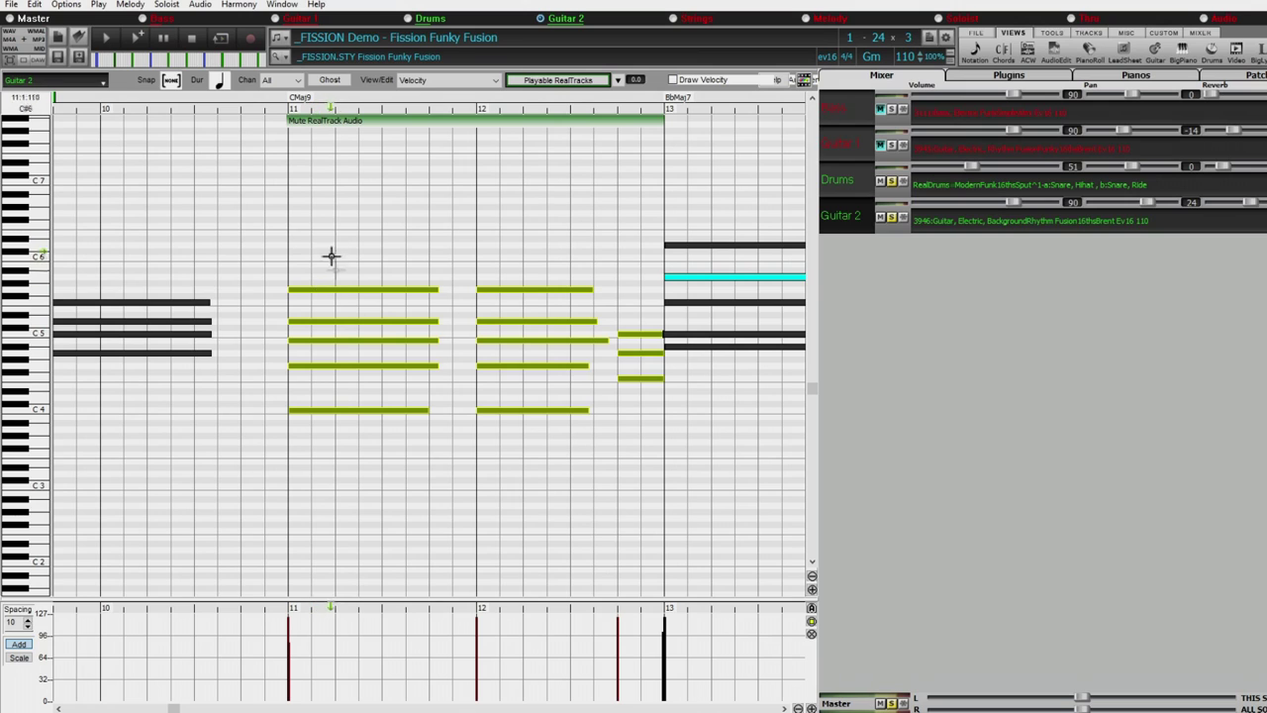
pyautogui.click(612, 80)
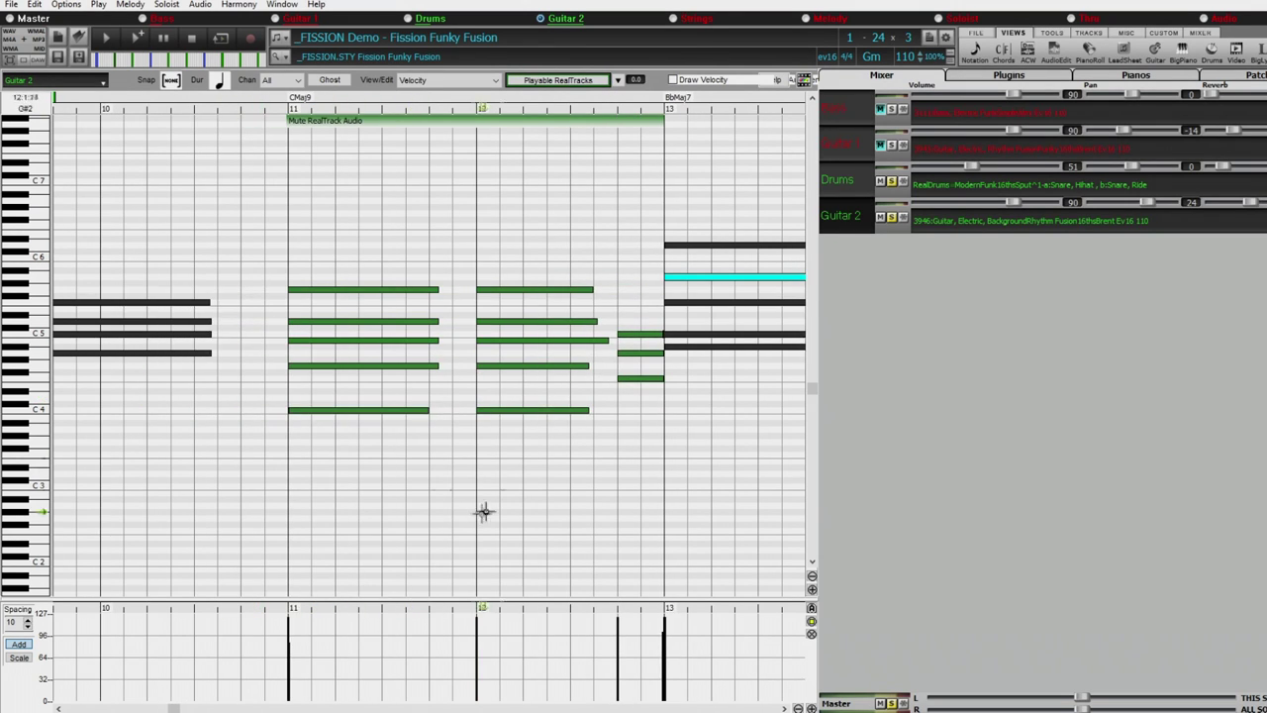
# Examine the Playable notes in bars 11–12 against the original RealTrack notes in the surrounding bars
pyautogui.scroll(2, 475, 396)
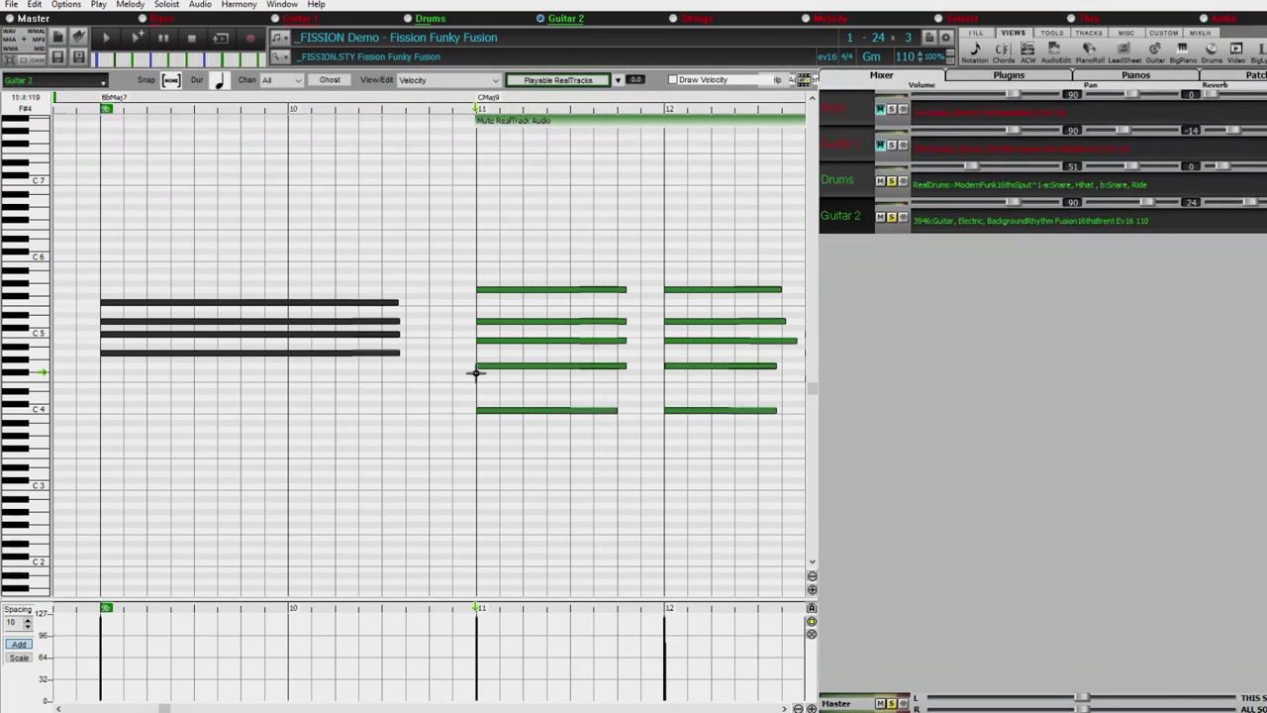
pyautogui.scroll(-3, 254, 340)
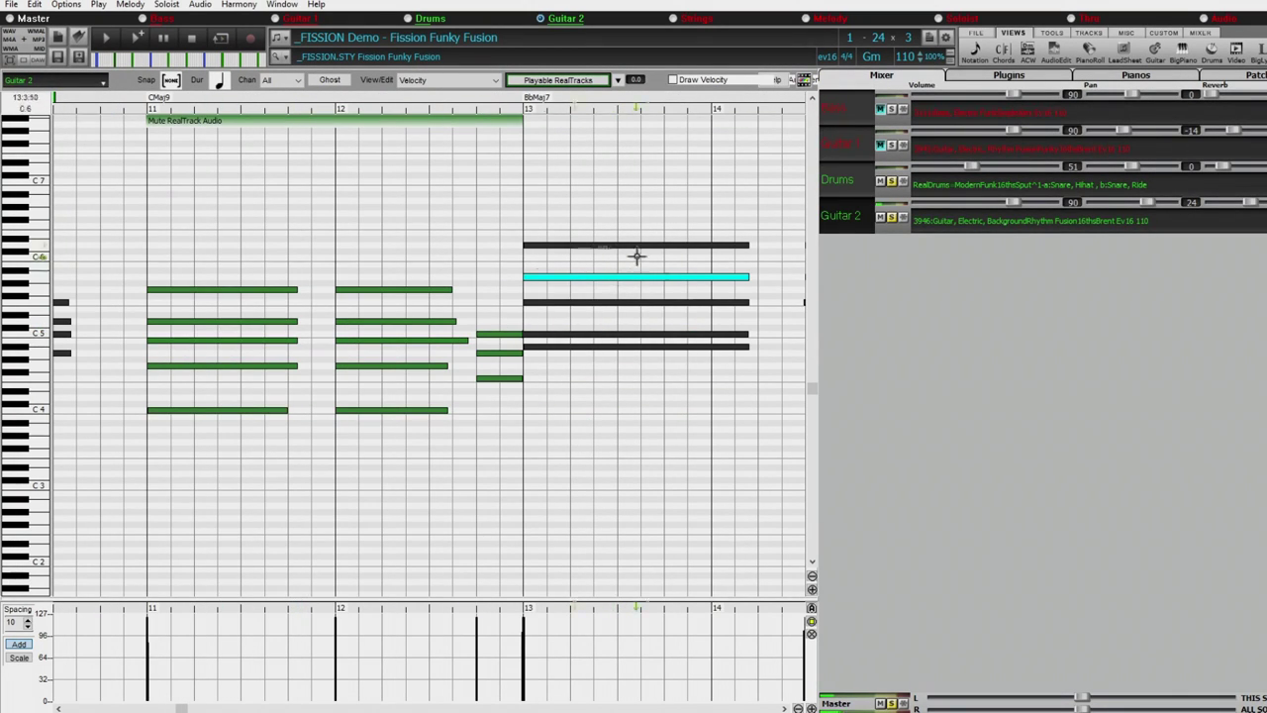
pyautogui.scroll(2, 303, 275)
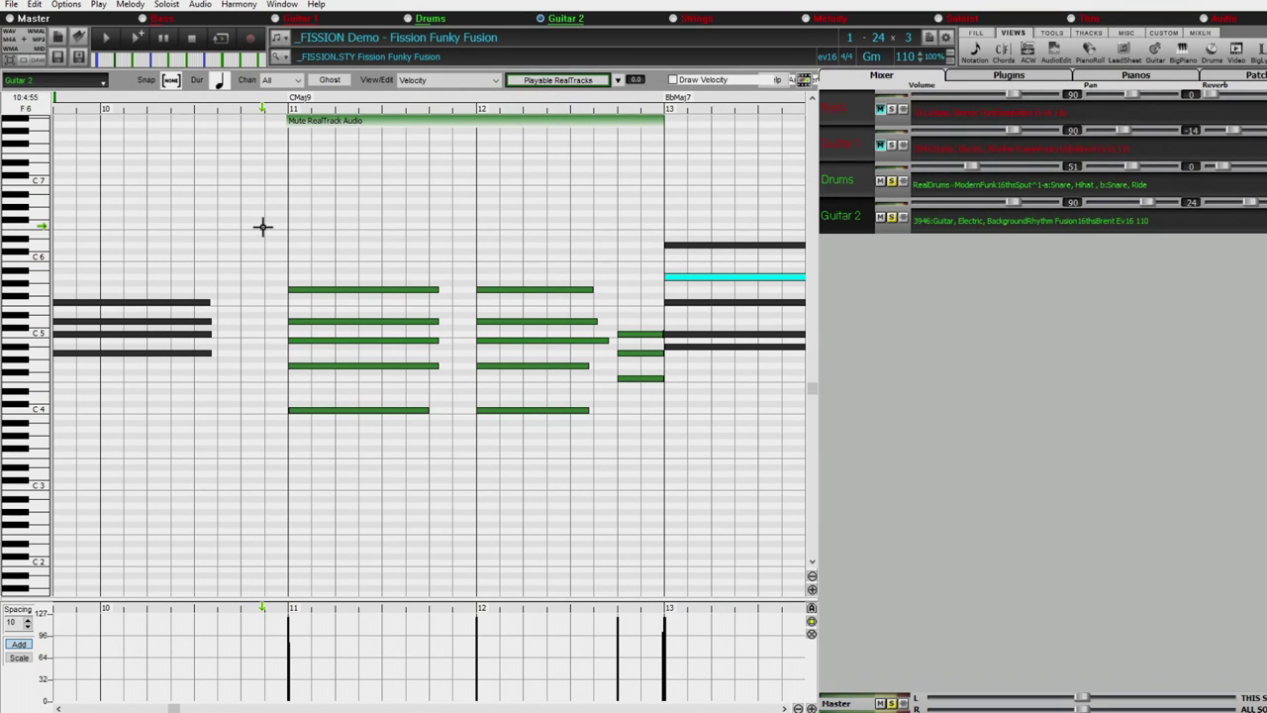
pyautogui.scroll(-1, 297, 169)
pyautogui.scroll(1, 336, 195)
pyautogui.scroll(-2, 337, 195)
pyautogui.scroll(4, 337, 203)
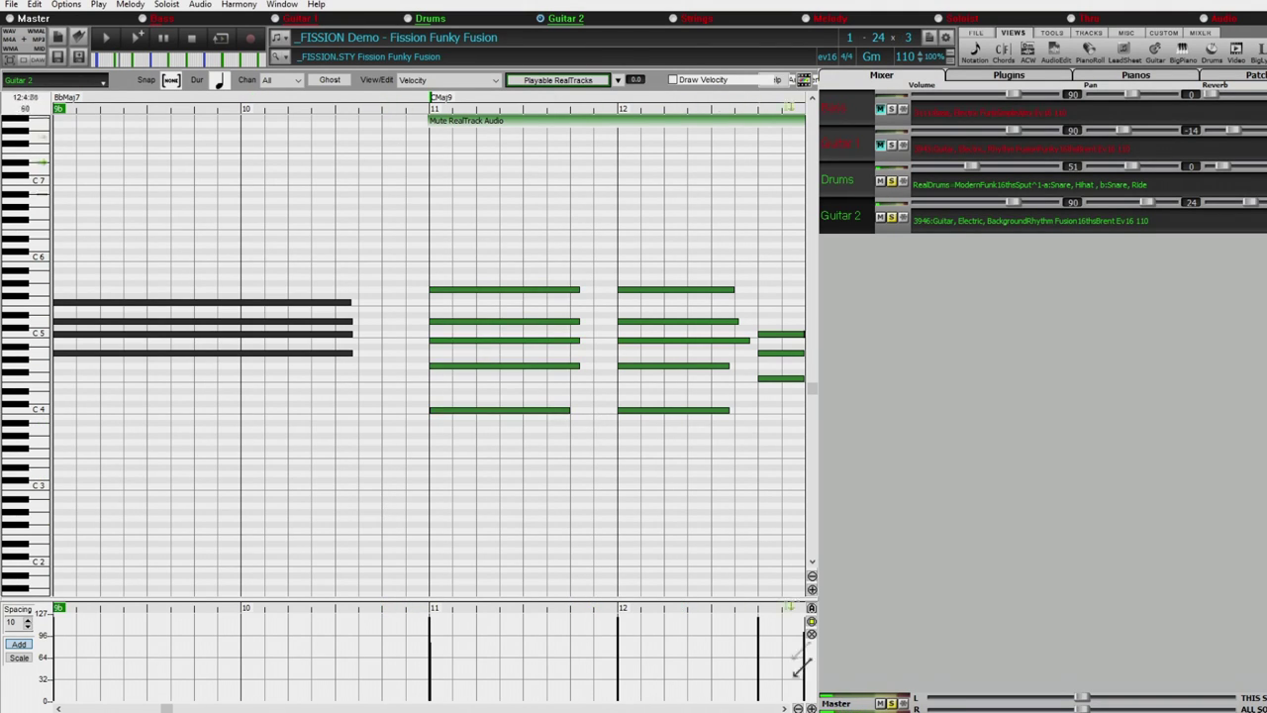
pyautogui.click(784, 707)
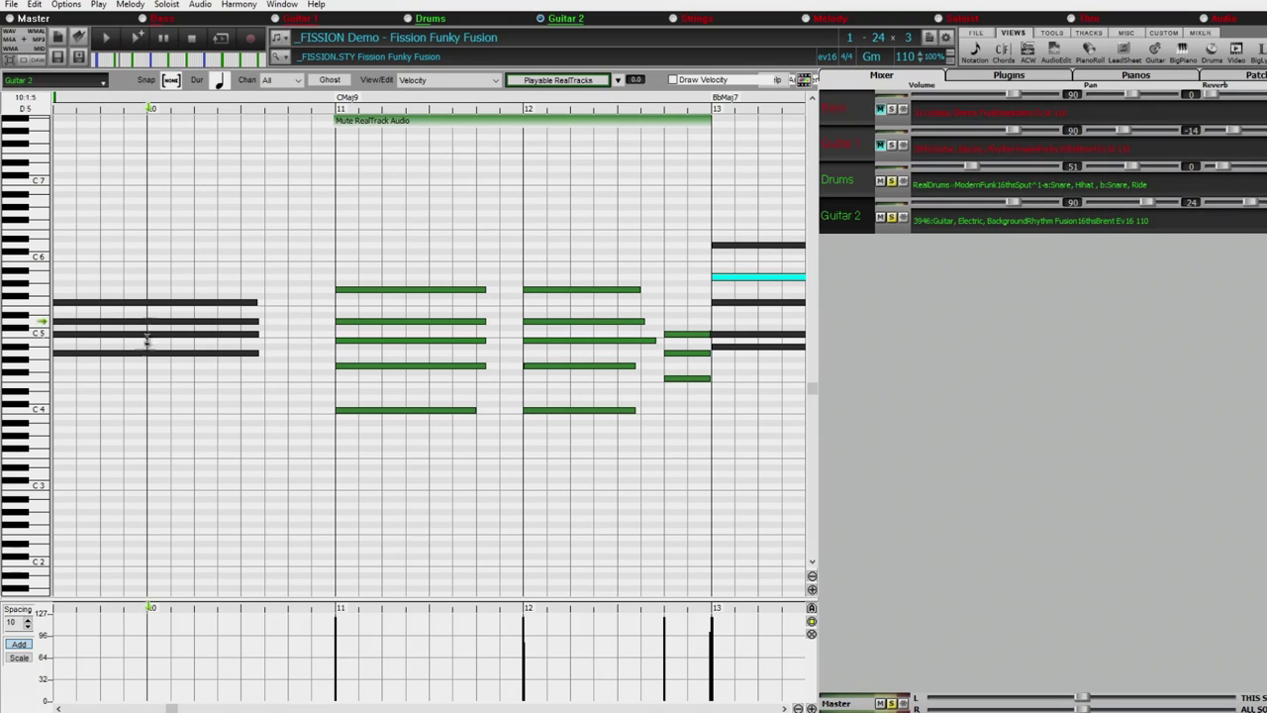
# Raise all the Playable notes in bars 11 and 12 of Guitar 2 by one octave
pyautogui.moveTo(307, 216); pyautogui.dragTo(693, 500)
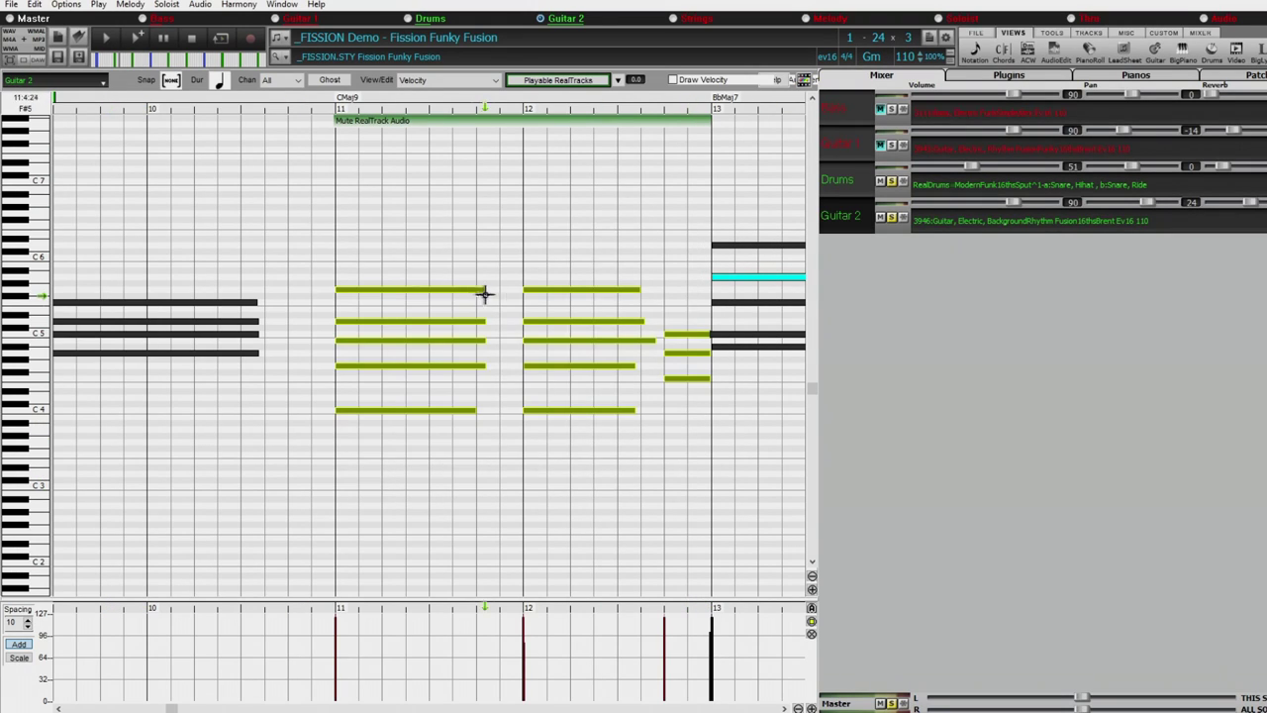
pyautogui.click(404, 290)
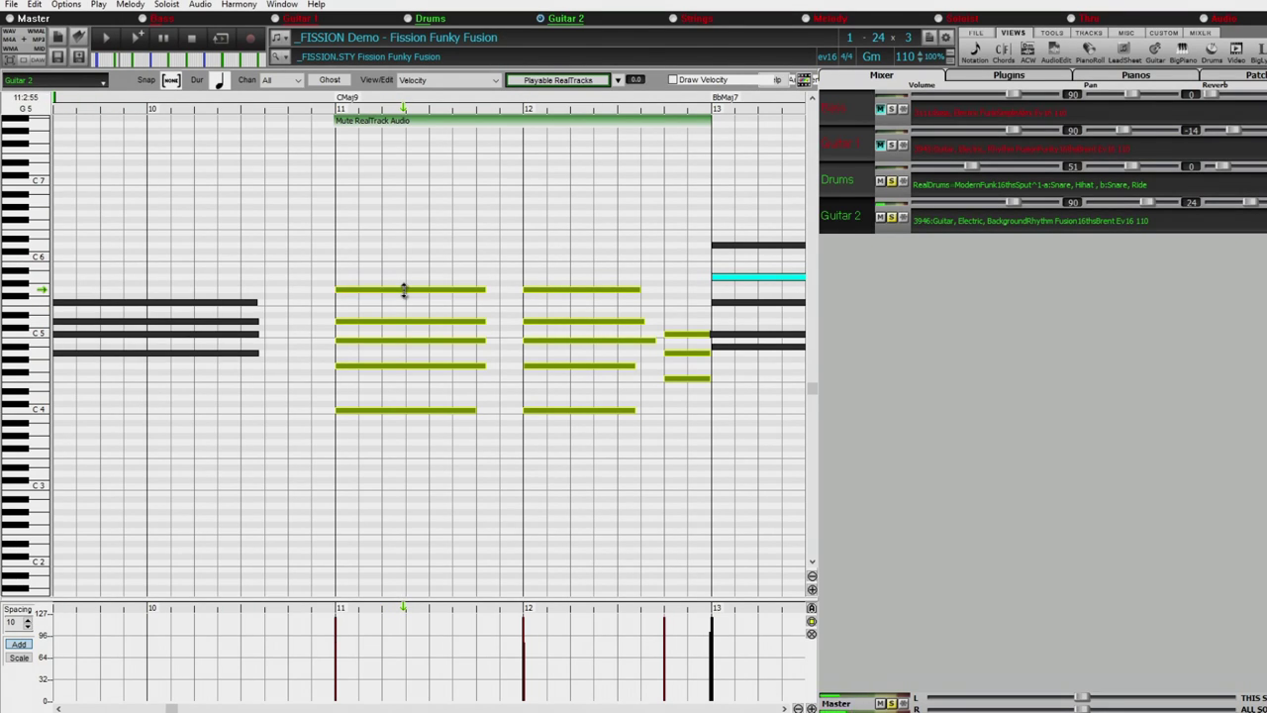
pyautogui.moveTo(404, 290); pyautogui.dragTo(397, 217)
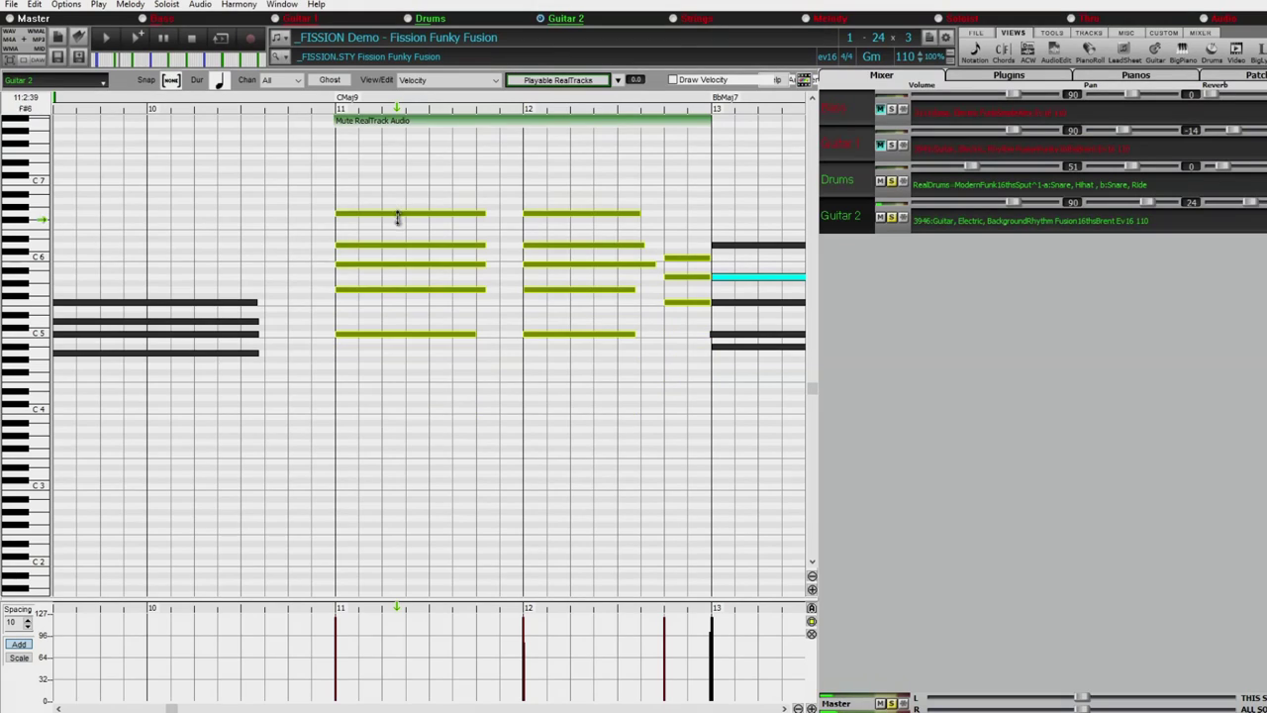
# Shift the Guitar 2 mute region slightly ahead of bar 11 and play the transition back
pyautogui.scroll(1, 168, 99)
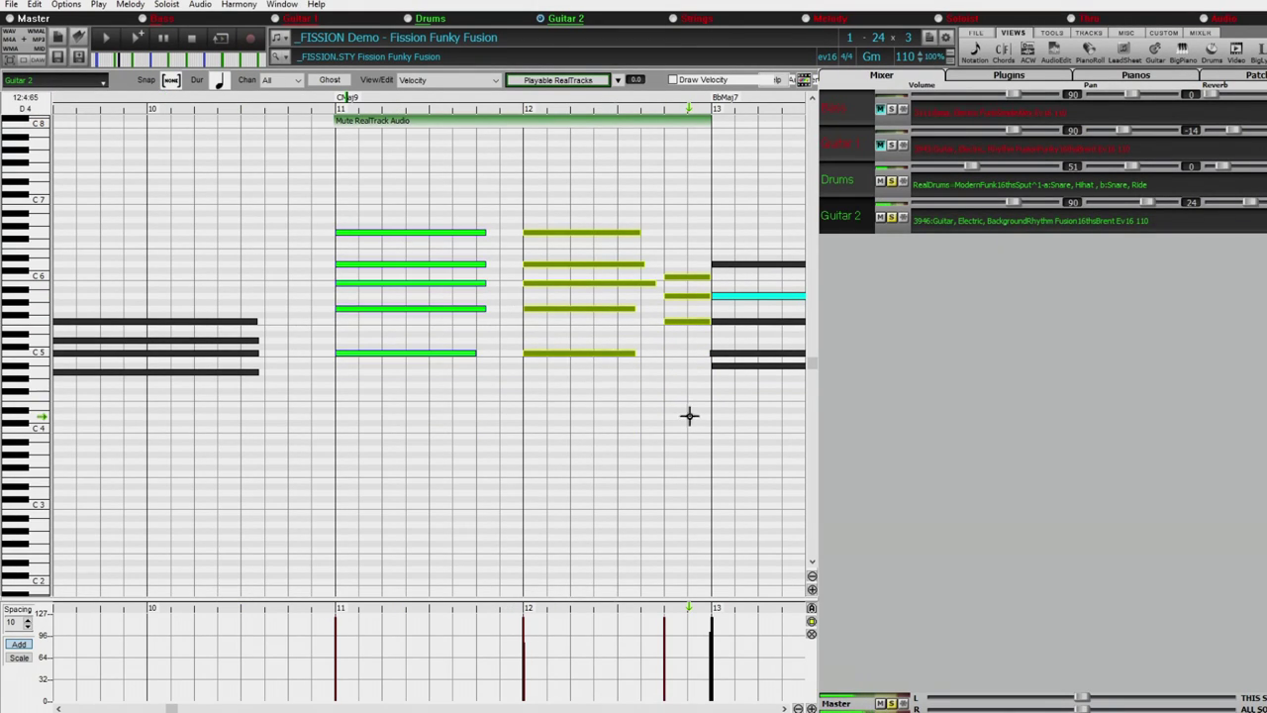
pyautogui.moveTo(337, 127); pyautogui.dragTo(318, 137)
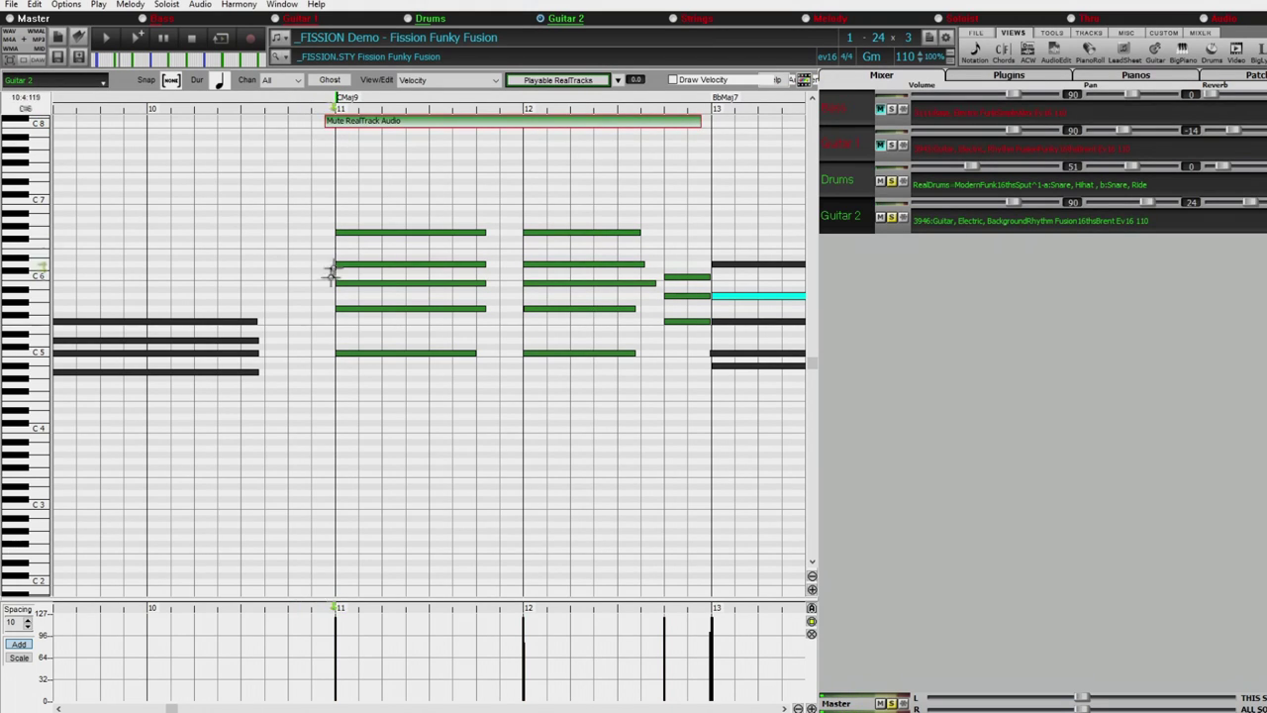
pyautogui.click(301, 105)
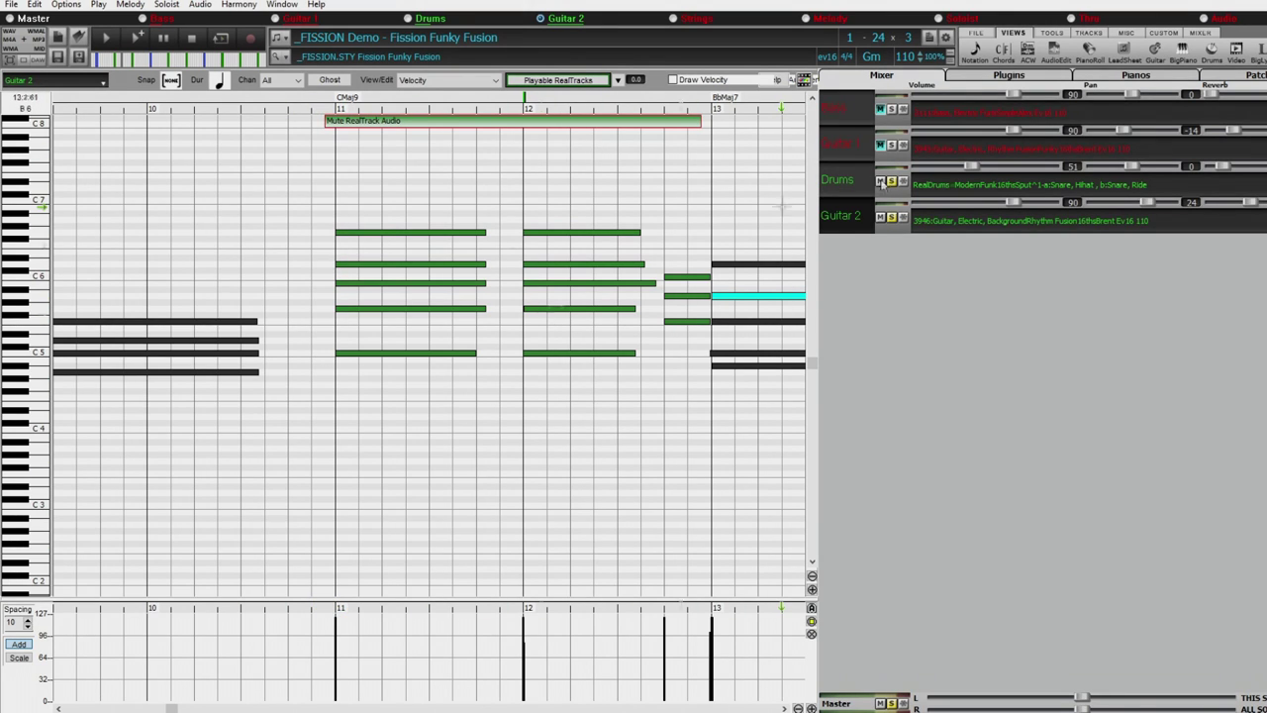
# Examine the Guitar 2 chords of bars 11 and 12 as notation and tablature, and return to them in the piano roll
pyautogui.click(1001, 53)
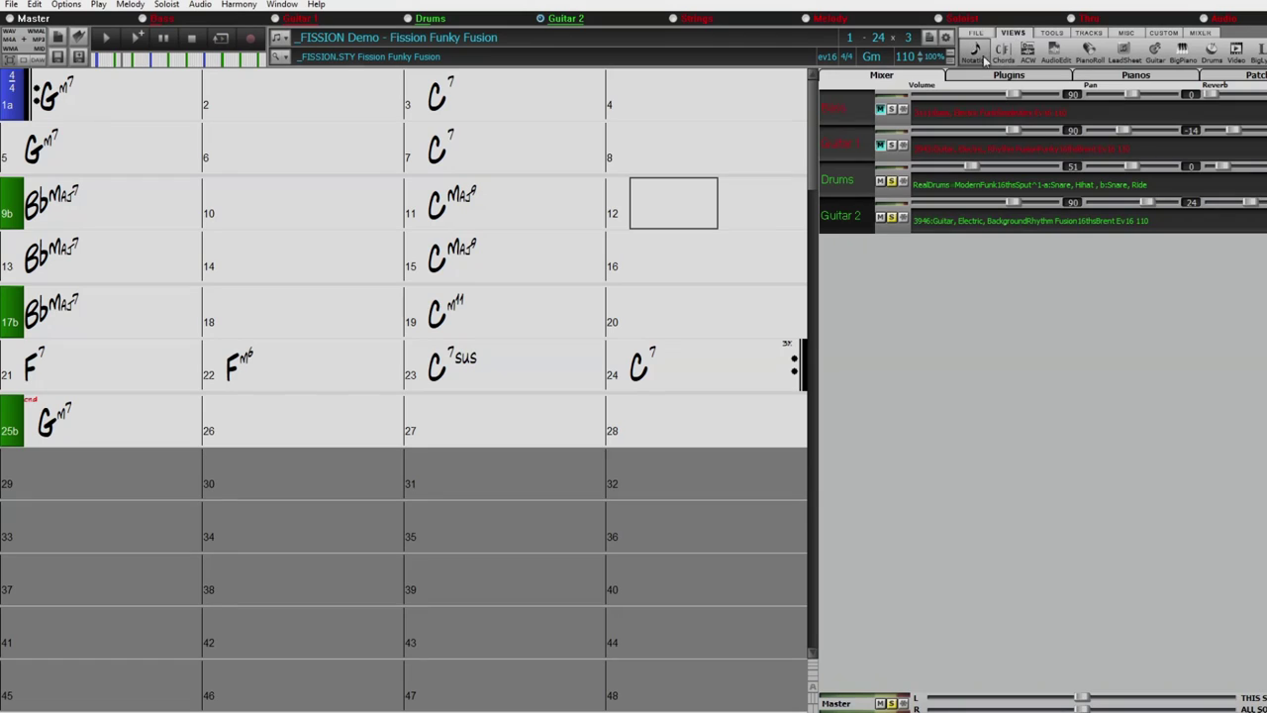
pyautogui.click(983, 58)
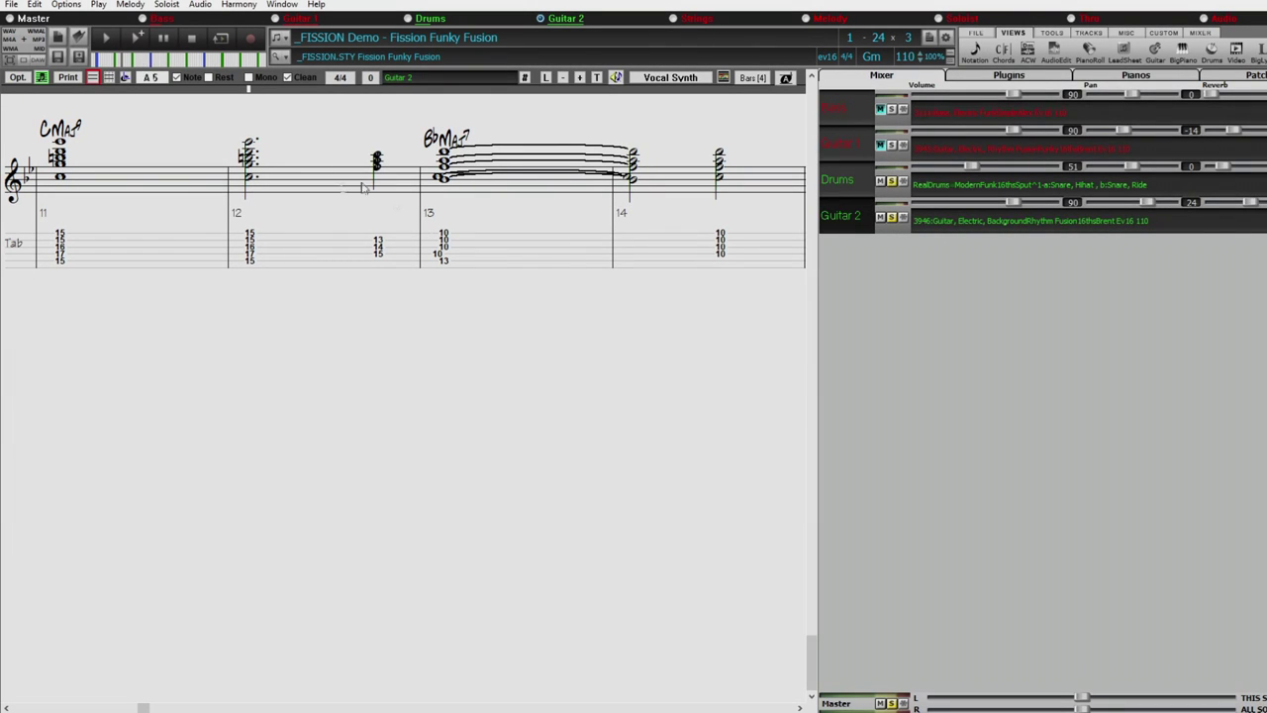
pyautogui.click(1002, 50)
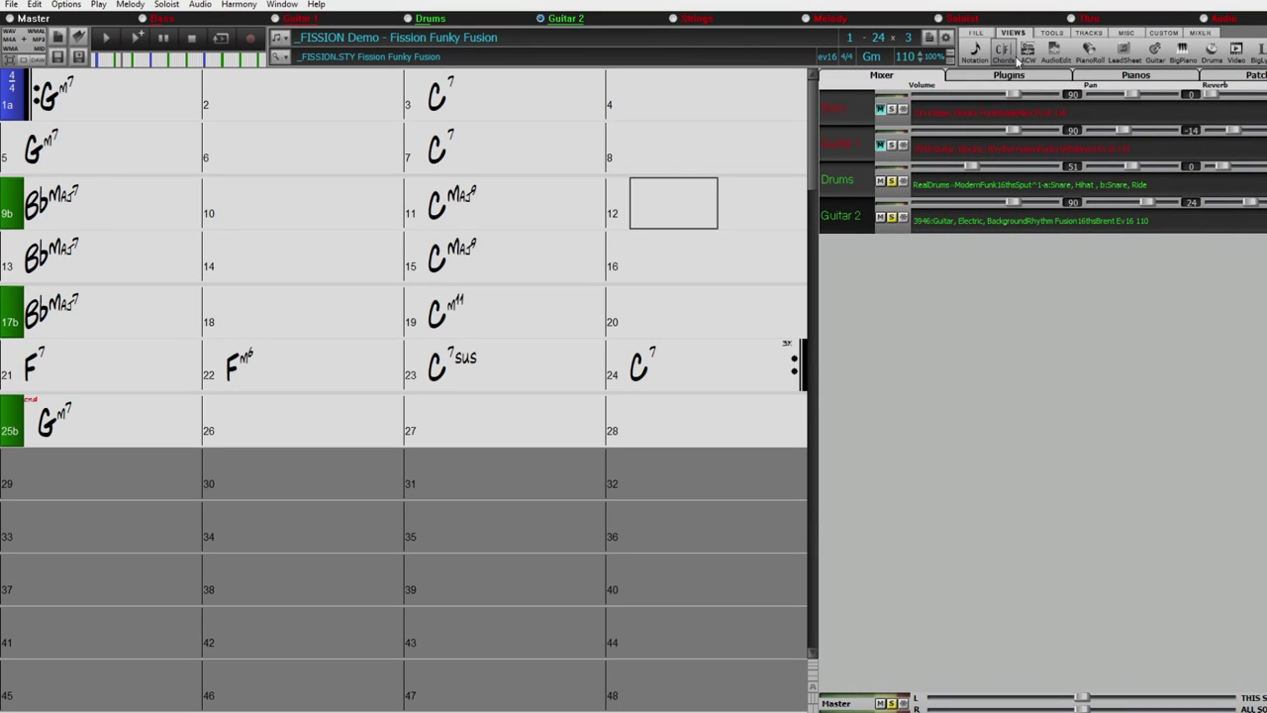
pyautogui.click(1088, 52)
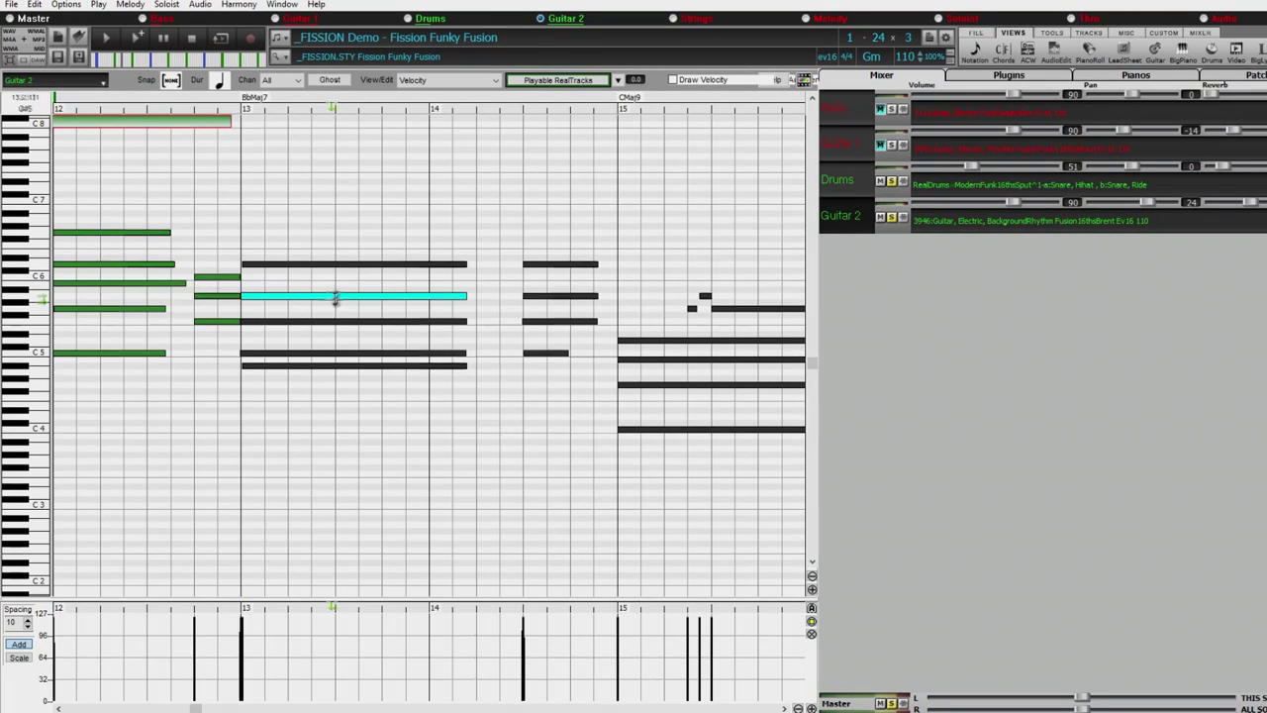
pyautogui.hscroll(-3, 352, 294)
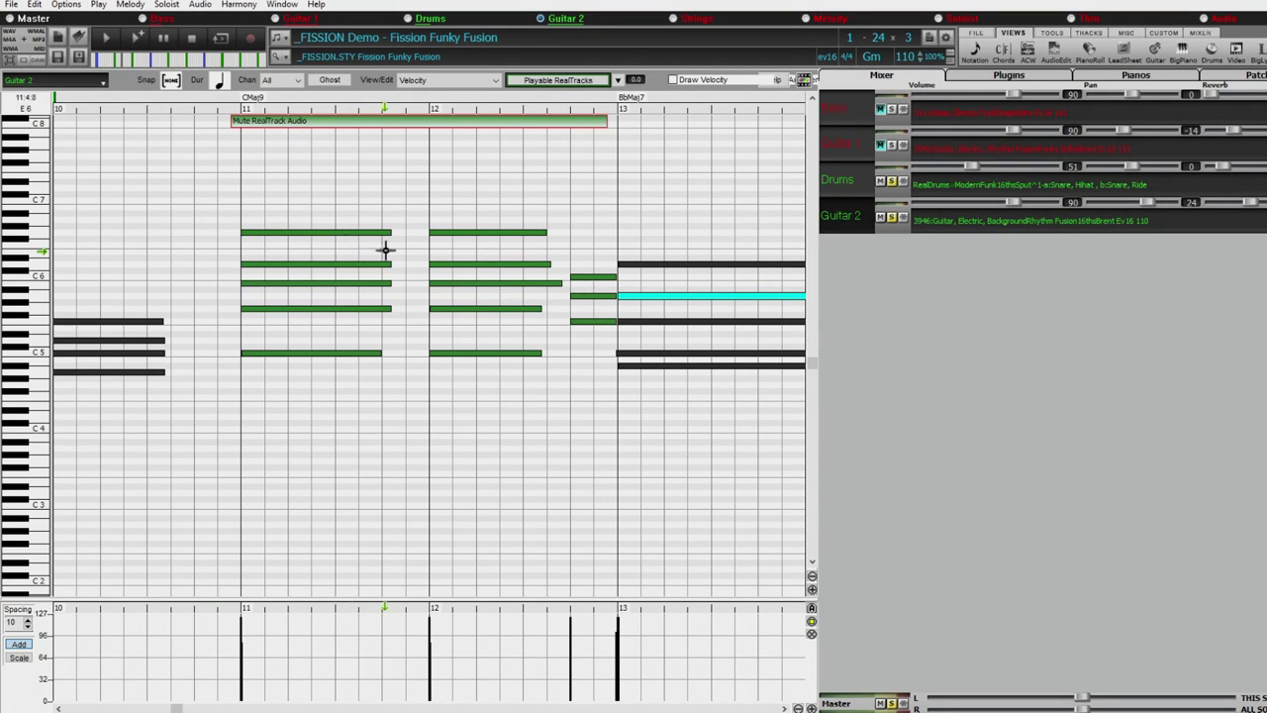
# Delete all the Playable notes in bar 12 of Guitar 2
pyautogui.click(303, 231)
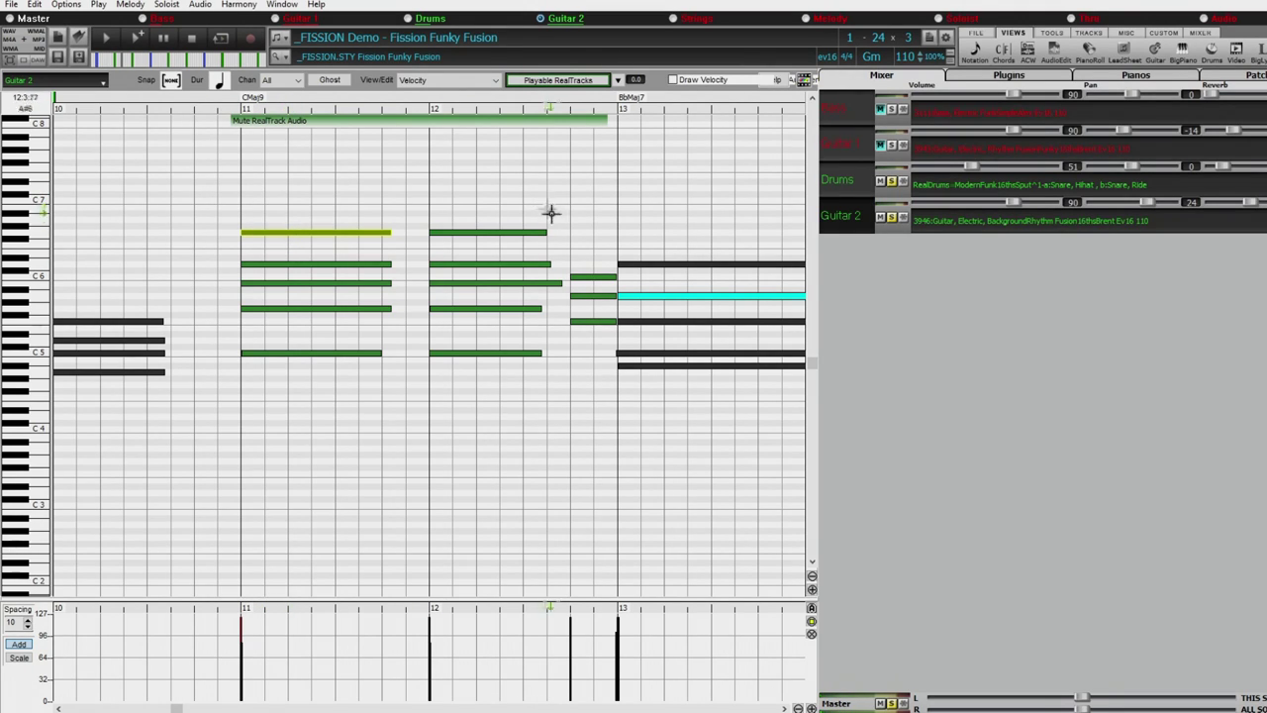
pyautogui.moveTo(600, 194); pyautogui.dragTo(419, 396)
pyautogui.press('Delete')
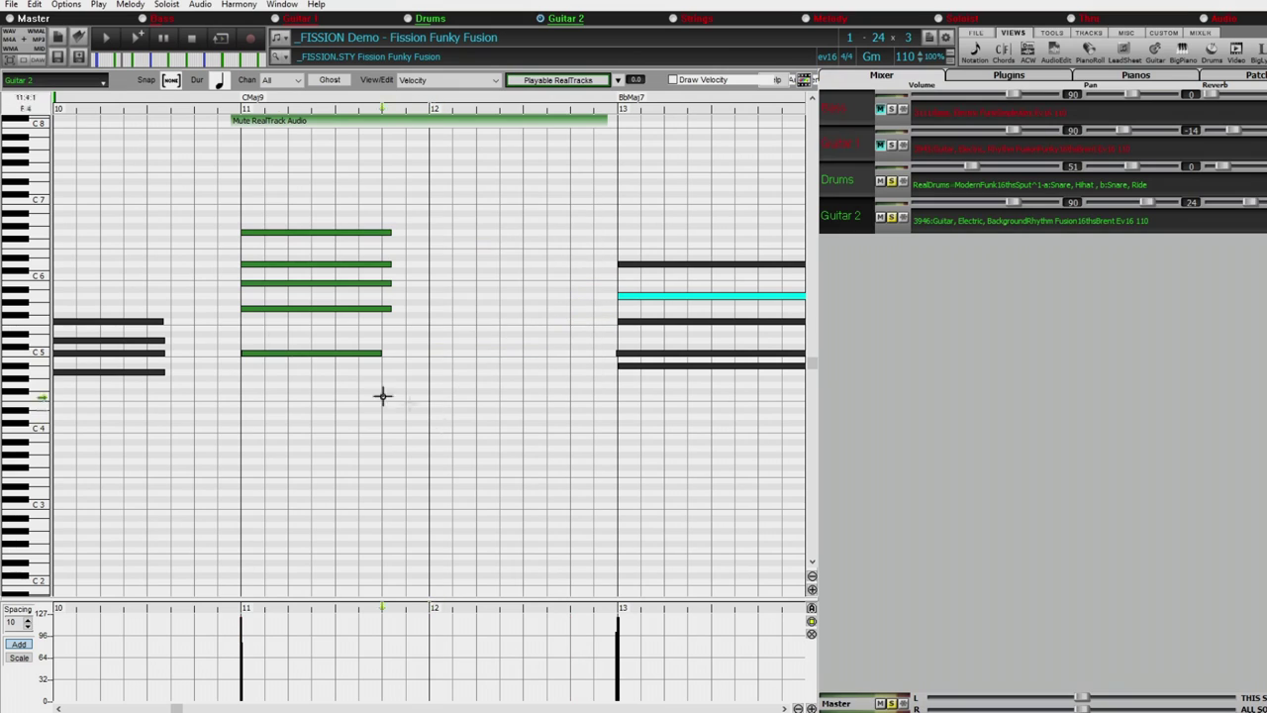
# Stagger the bar 11 chord from highest to lowest note, starting each about half a beat after the previous one, and play it
pyautogui.click(303, 232)
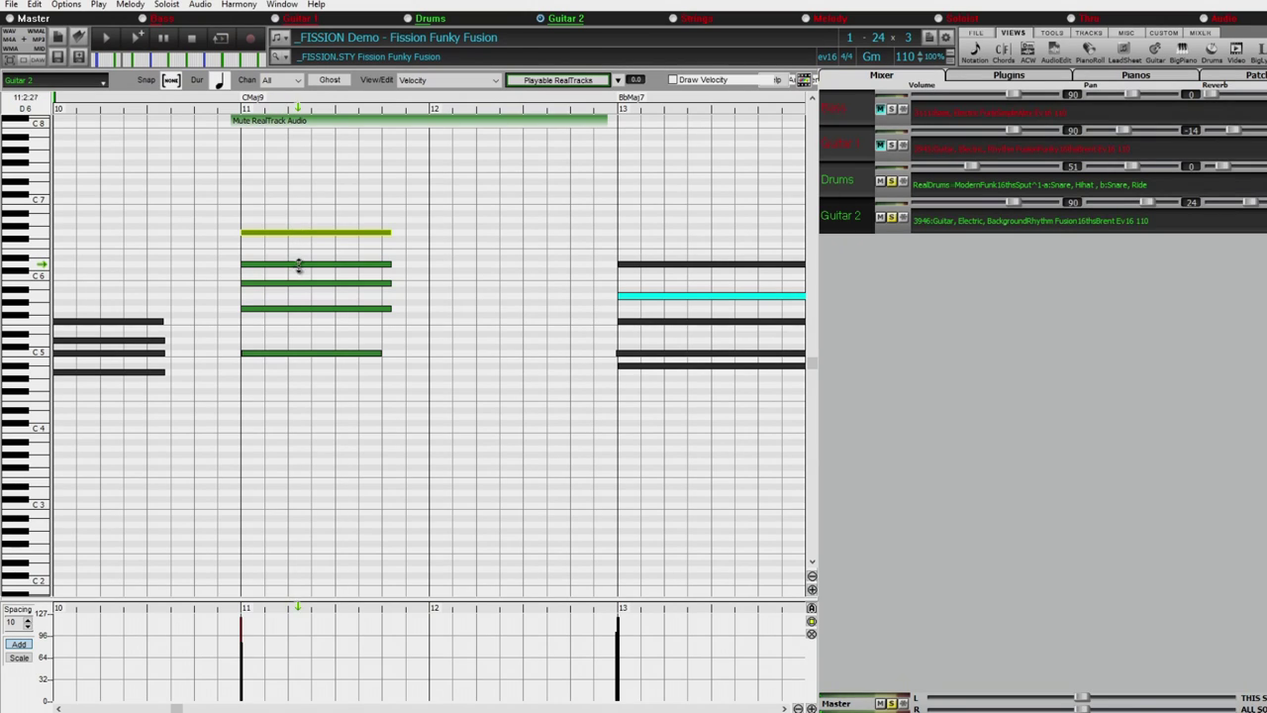
pyautogui.click(306, 264)
pyautogui.click(307, 264)
pyautogui.moveTo(245, 263); pyautogui.dragTo(265, 278)
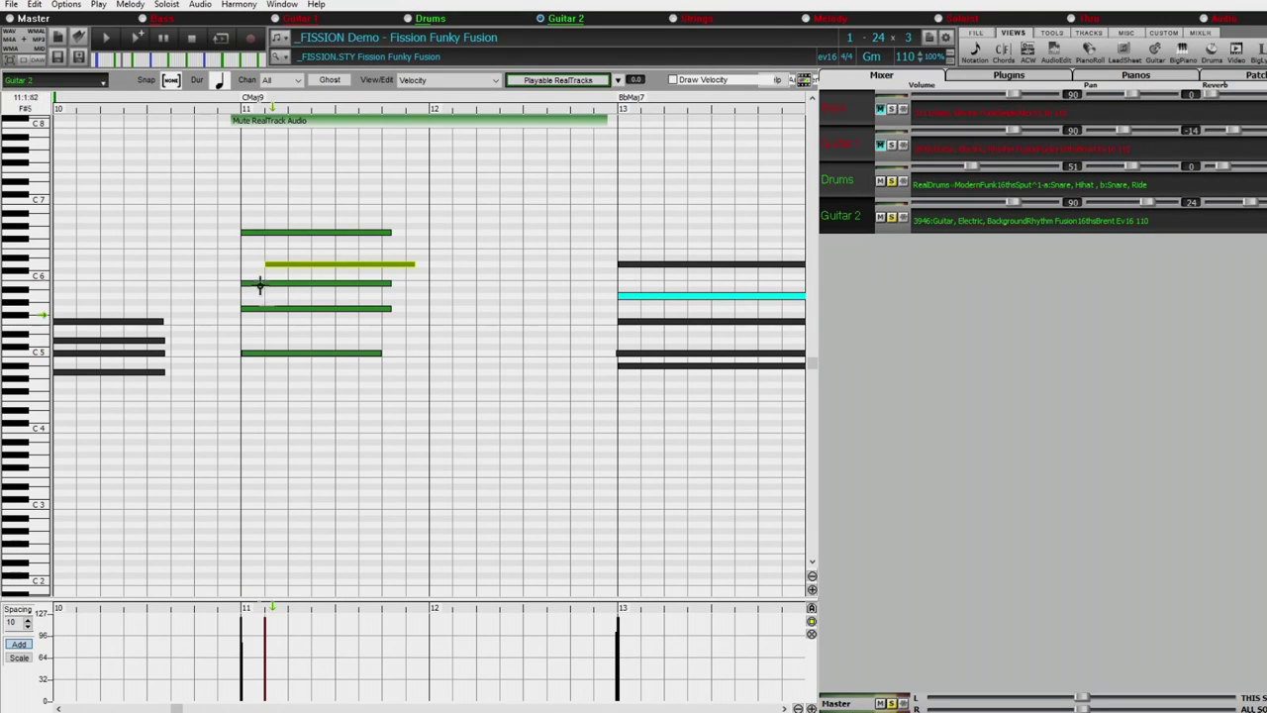
pyautogui.moveTo(259, 286); pyautogui.dragTo(309, 322)
pyautogui.moveTo(242, 357); pyautogui.dragTo(336, 364)
pyautogui.moveTo(311, 319); pyautogui.dragTo(318, 327)
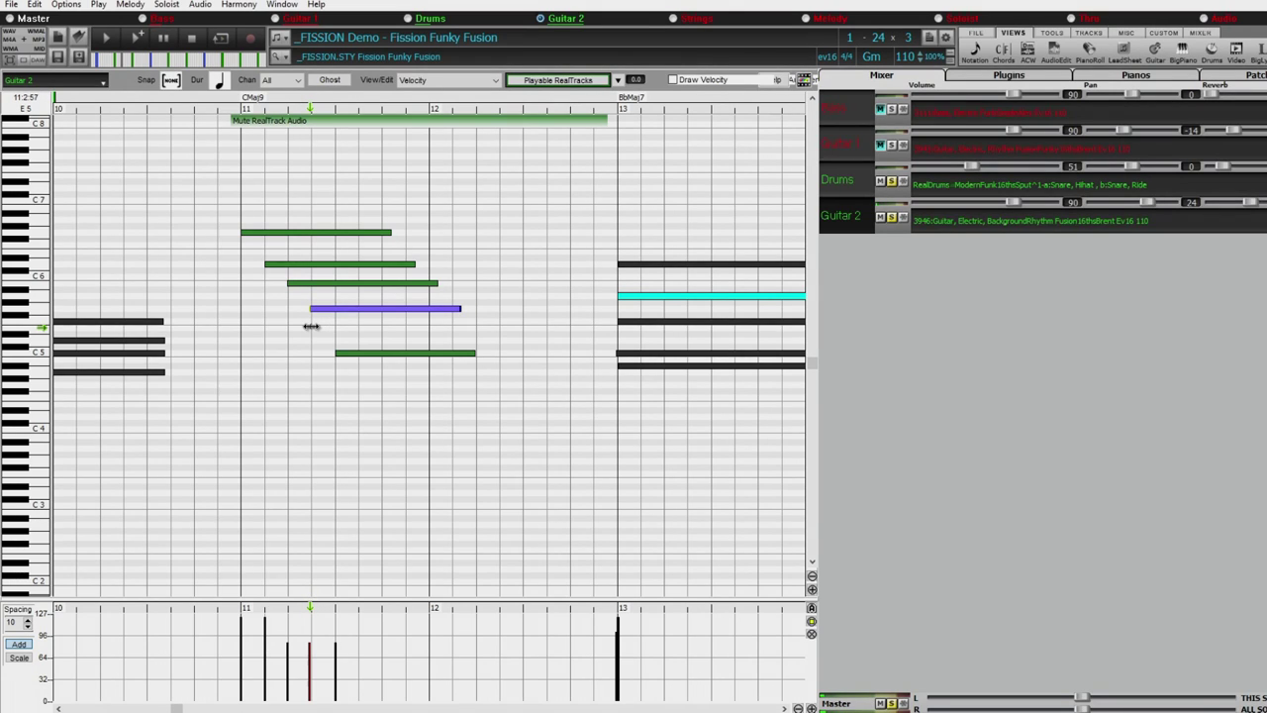
pyautogui.moveTo(311, 325); pyautogui.dragTo(312, 325)
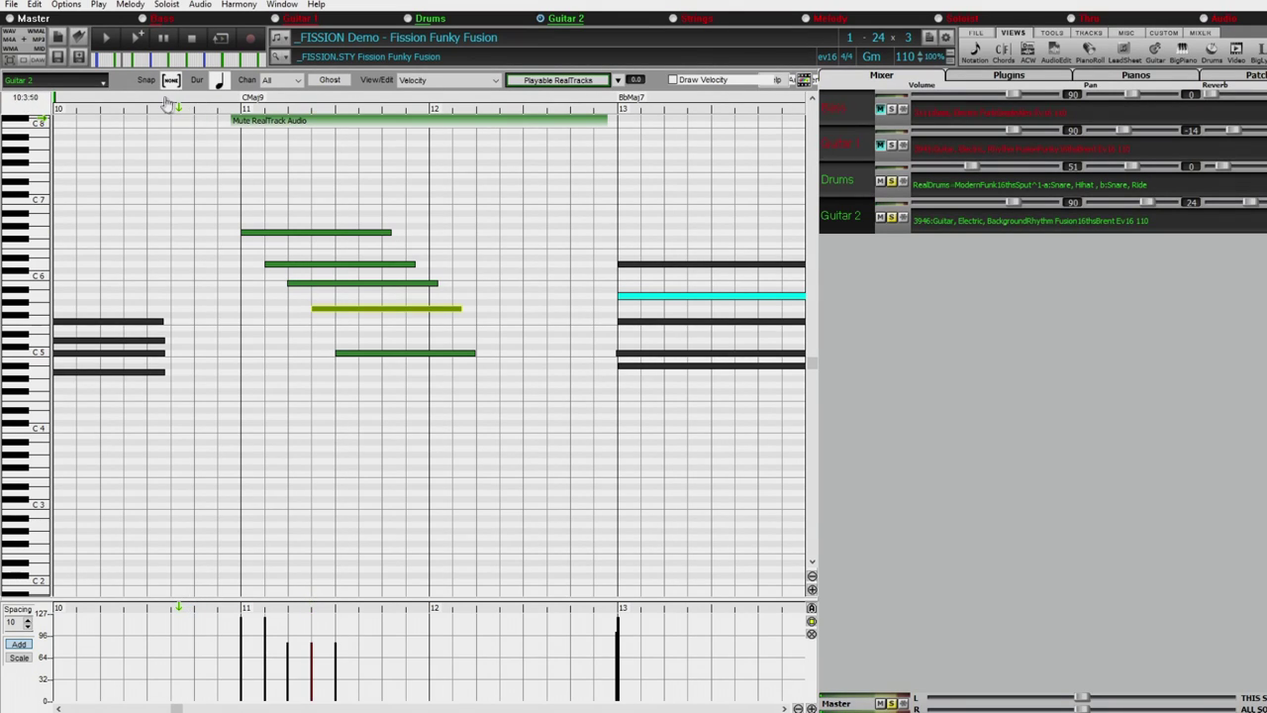
pyautogui.press('space')
# Shorten the chord's middle notes and add a rising repeat of them about half a beat apart, reaching the top pitch at bar 12
pyautogui.moveTo(461, 308); pyautogui.dragTo(342, 308)
pyautogui.click(358, 309)
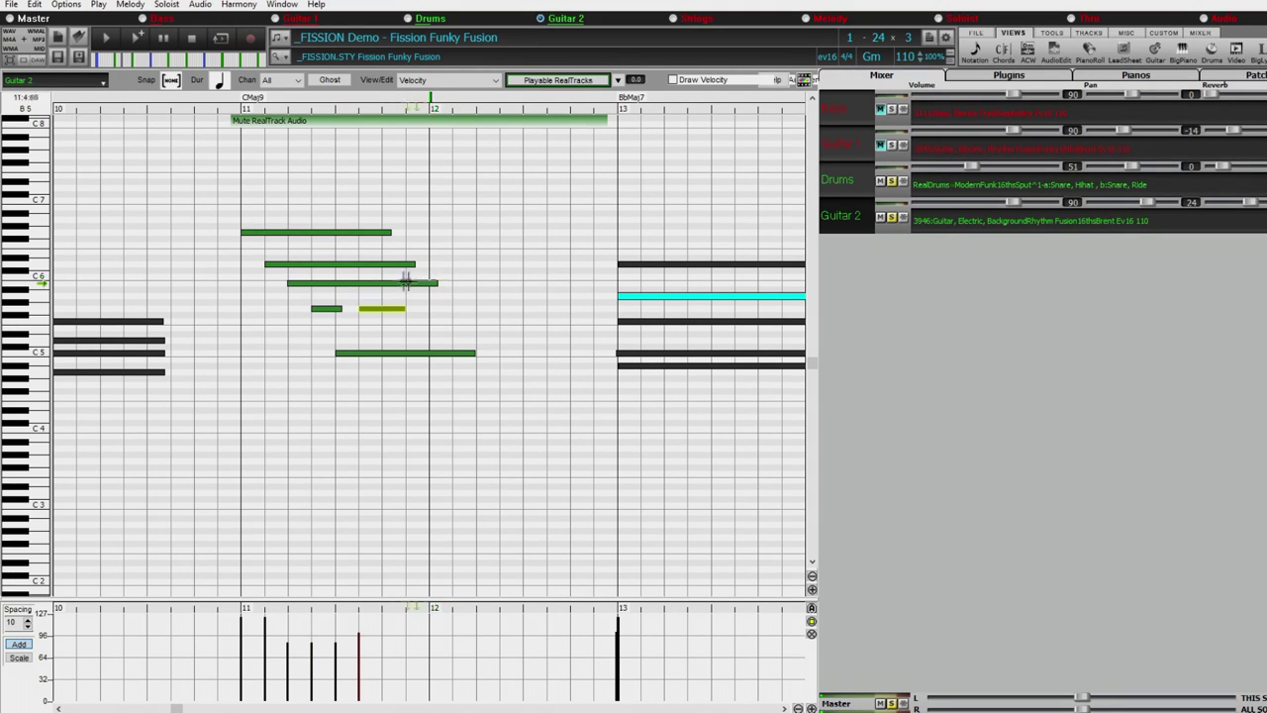
pyautogui.moveTo(439, 285); pyautogui.dragTo(362, 284)
pyautogui.click(381, 282)
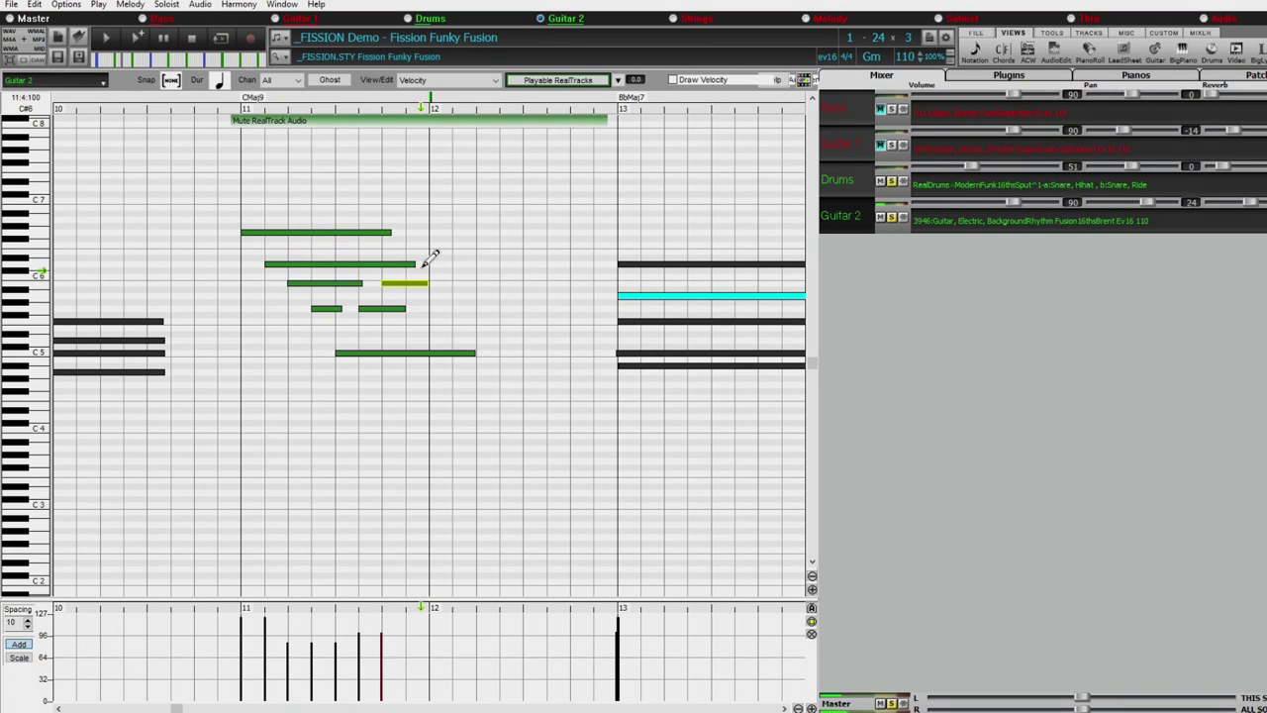
pyautogui.moveTo(413, 264); pyautogui.dragTo(382, 263)
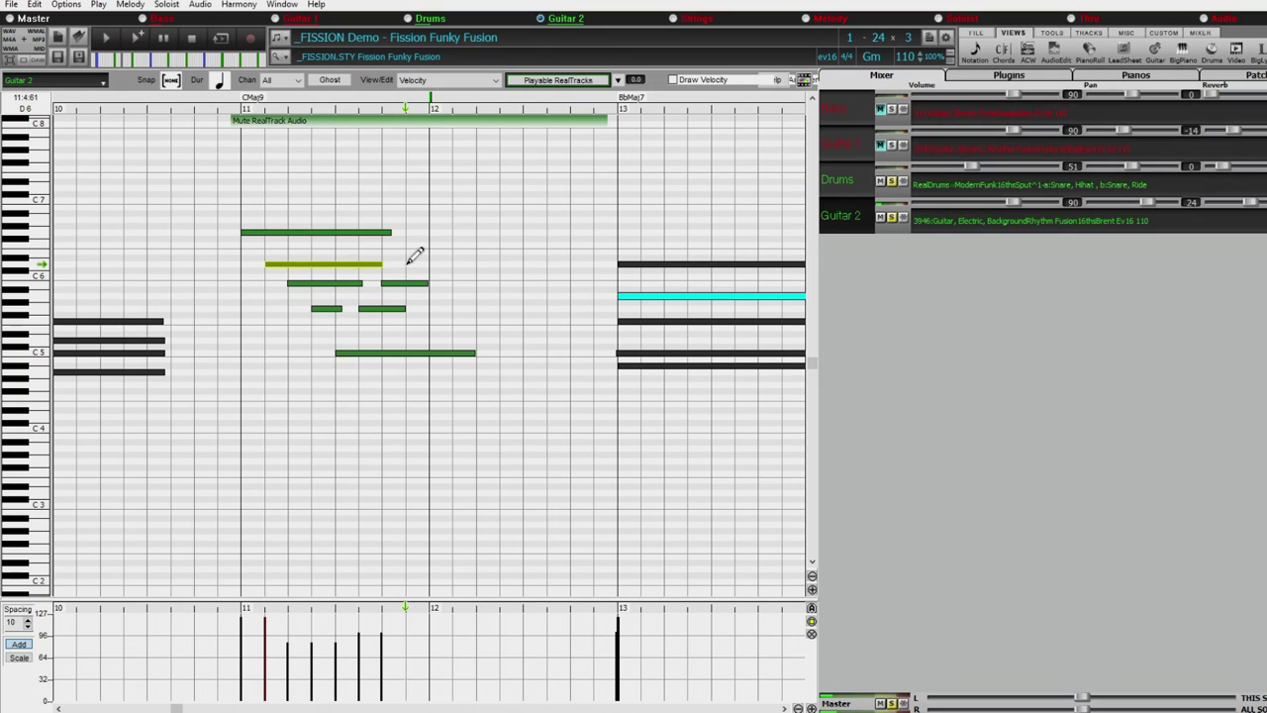
pyautogui.click(405, 263)
pyautogui.click(432, 231)
# Extend the mute region and the last note at each pitch to the end of bar 12, and play the arpeggio
pyautogui.moveTo(462, 233); pyautogui.dragTo(613, 237)
pyautogui.moveTo(607, 121); pyautogui.dragTo(612, 128)
pyautogui.moveTo(392, 231); pyautogui.dragTo(614, 286)
pyautogui.moveTo(362, 284); pyautogui.dragTo(613, 285)
pyautogui.moveTo(340, 309); pyautogui.dragTo(610, 320)
pyautogui.click(473, 353)
pyautogui.moveTo(475, 354); pyautogui.dragTo(613, 356)
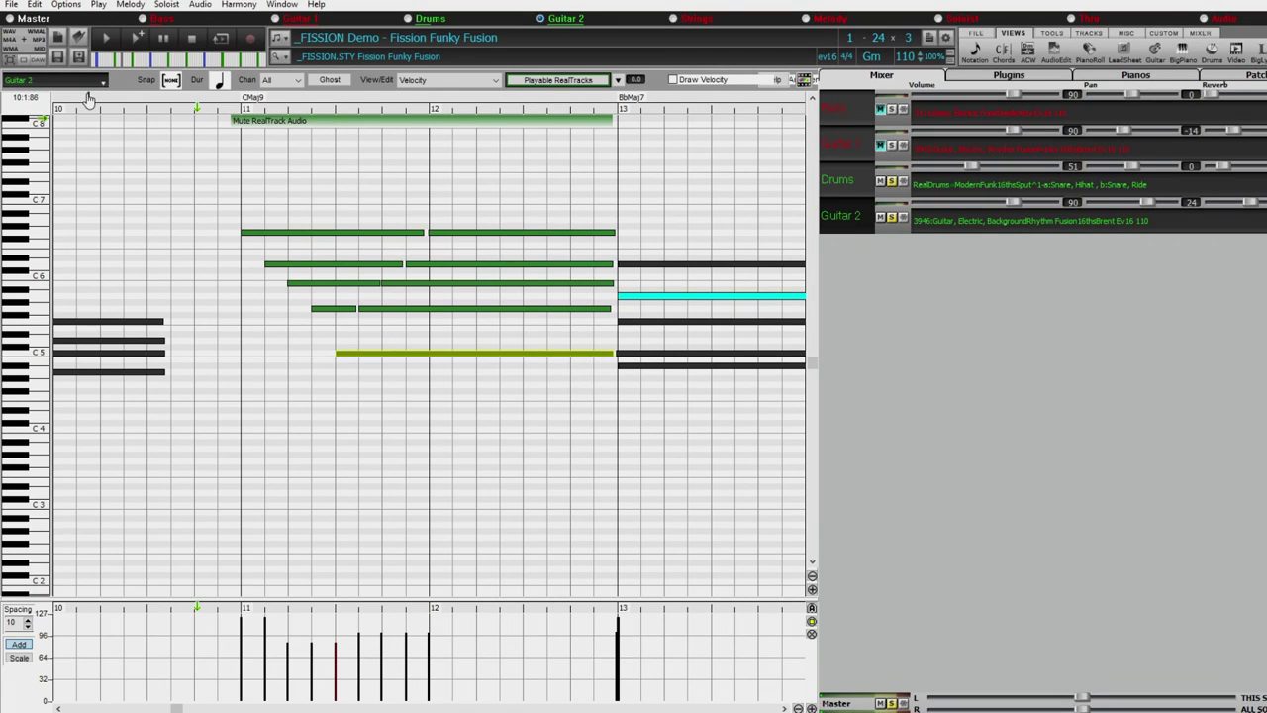
pyautogui.press('space')
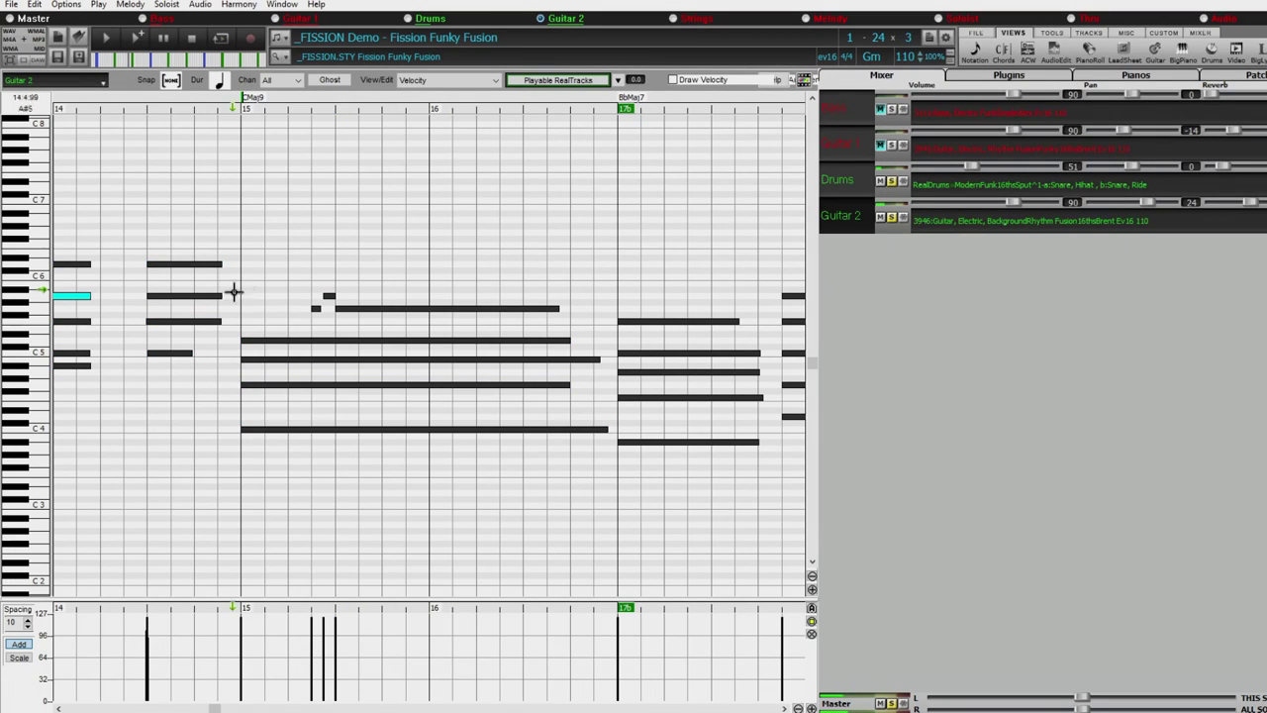
# Delete the Guitar 2 notes in bars 15 and 16 and create a RealTracks mute region spanning both bars
pyautogui.moveTo(234, 215); pyautogui.dragTo(591, 475)
pyautogui.press('Delete')
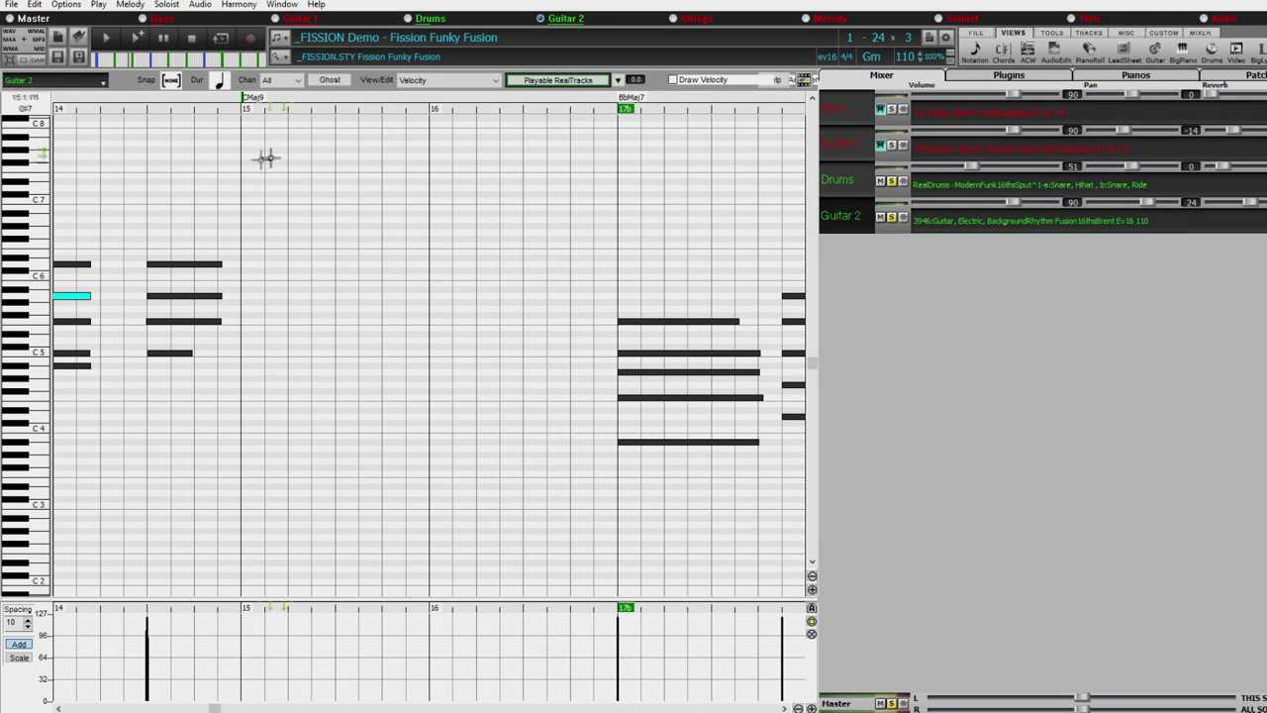
pyautogui.rightClick(241, 123)
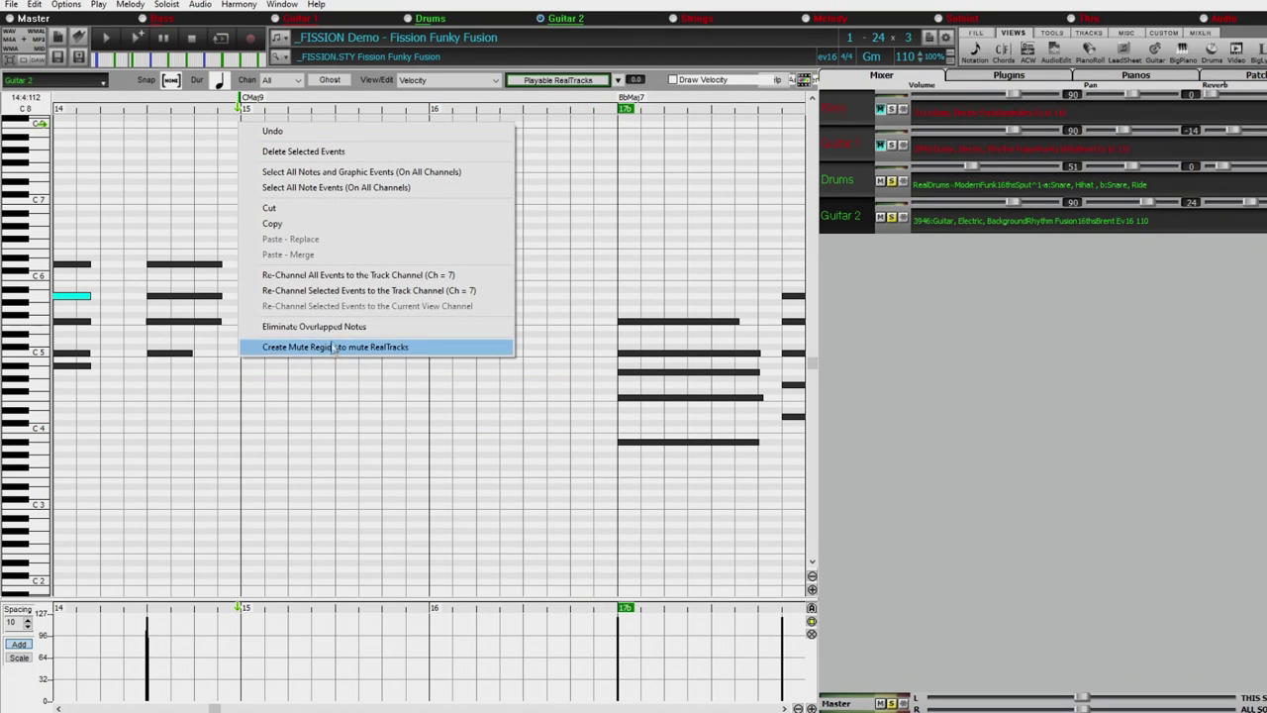
pyautogui.click(394, 348)
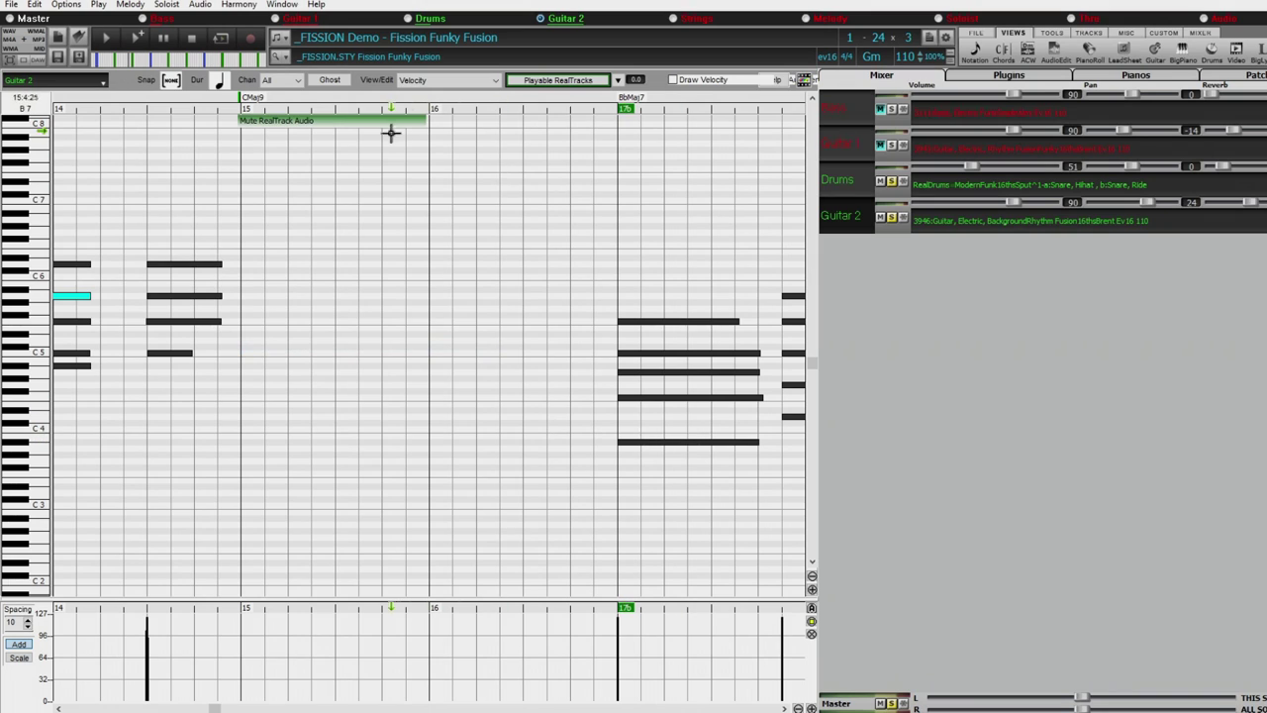
pyautogui.moveTo(425, 124); pyautogui.dragTo(605, 147)
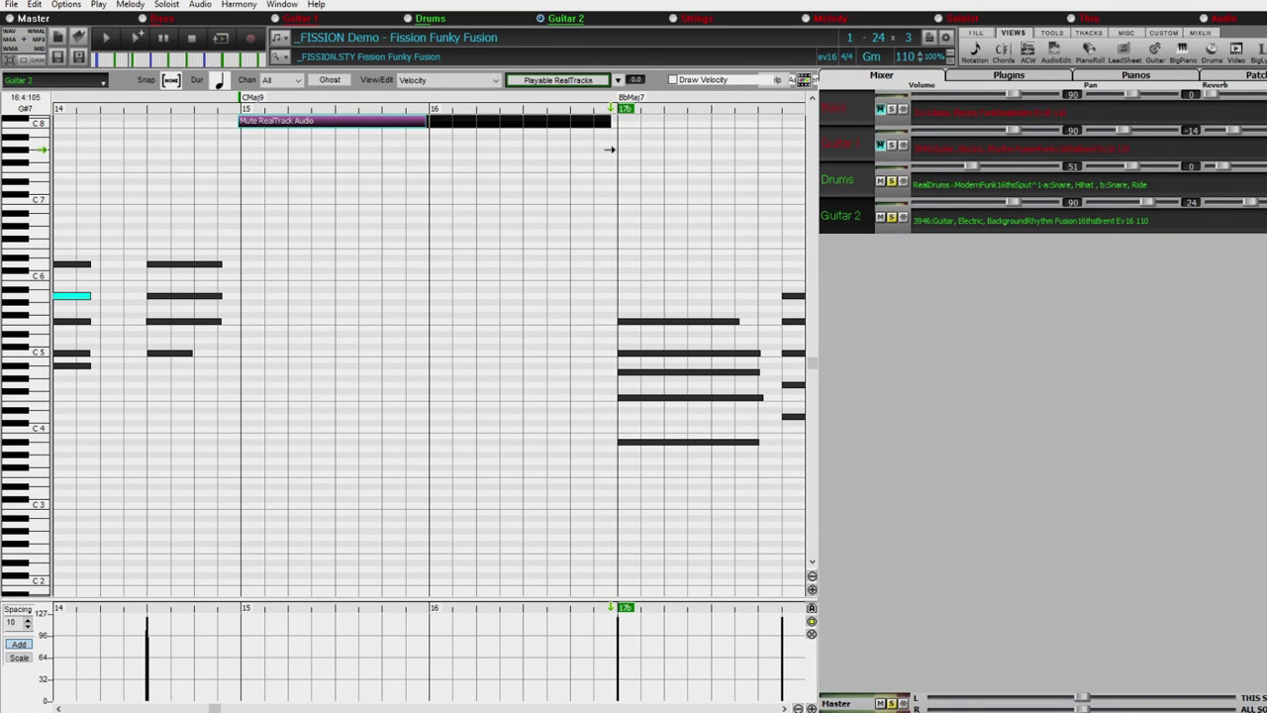
# Copy the Playable arpeggio from bars 11 and 12 and paste it at bar 15 of Guitar 2
pyautogui.hscroll(-5, 345, 370)
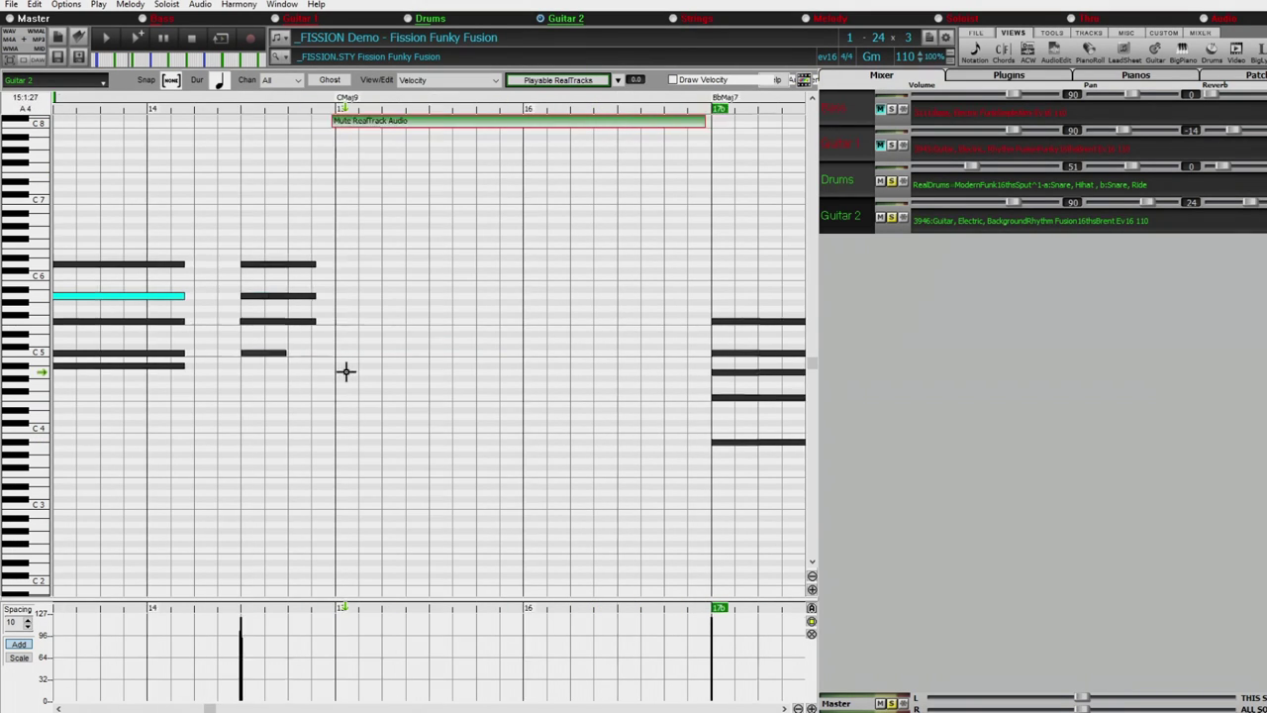
pyautogui.hscroll(-3, 299, 378)
pyautogui.moveTo(169, 184); pyautogui.dragTo(554, 404)
pyautogui.hscroll(5, 277, 358)
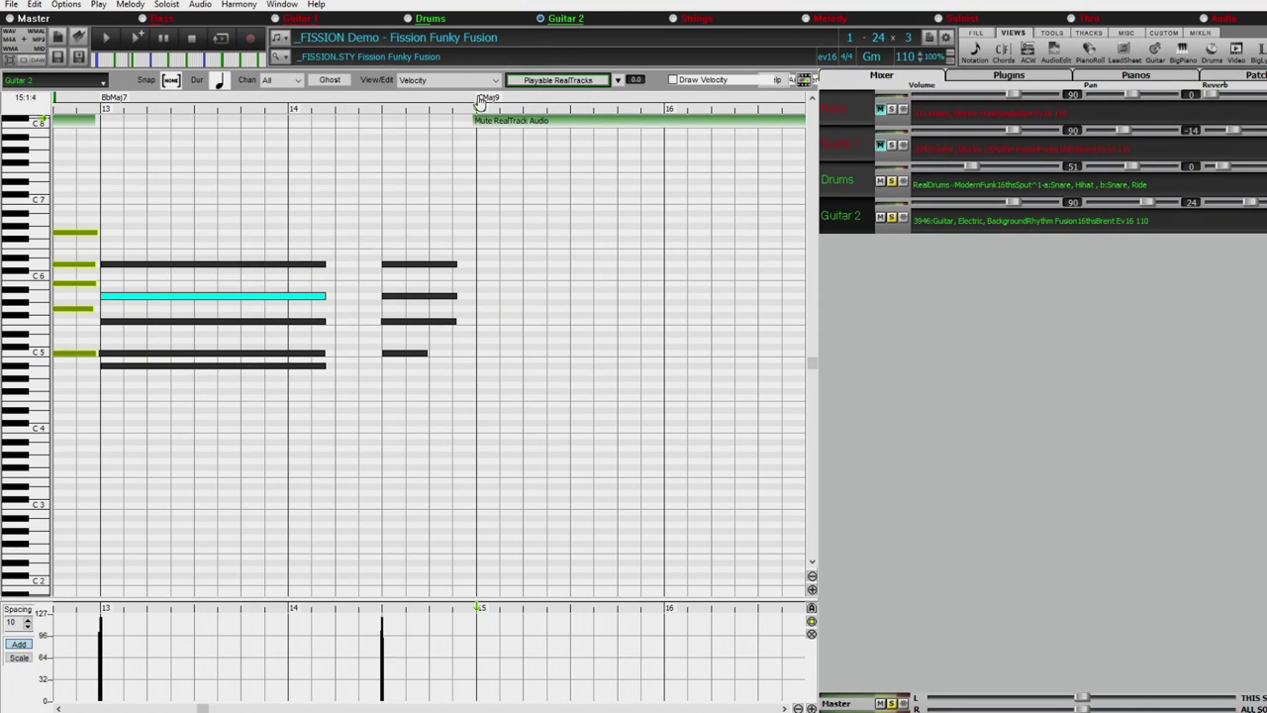
pyautogui.click(478, 99)
pyautogui.hotkey('ctrl', 'v')
pyautogui.hscroll(2, 439, 438)
pyautogui.hscroll(-2, 438, 438)
pyautogui.scroll(-3, 787, 107)
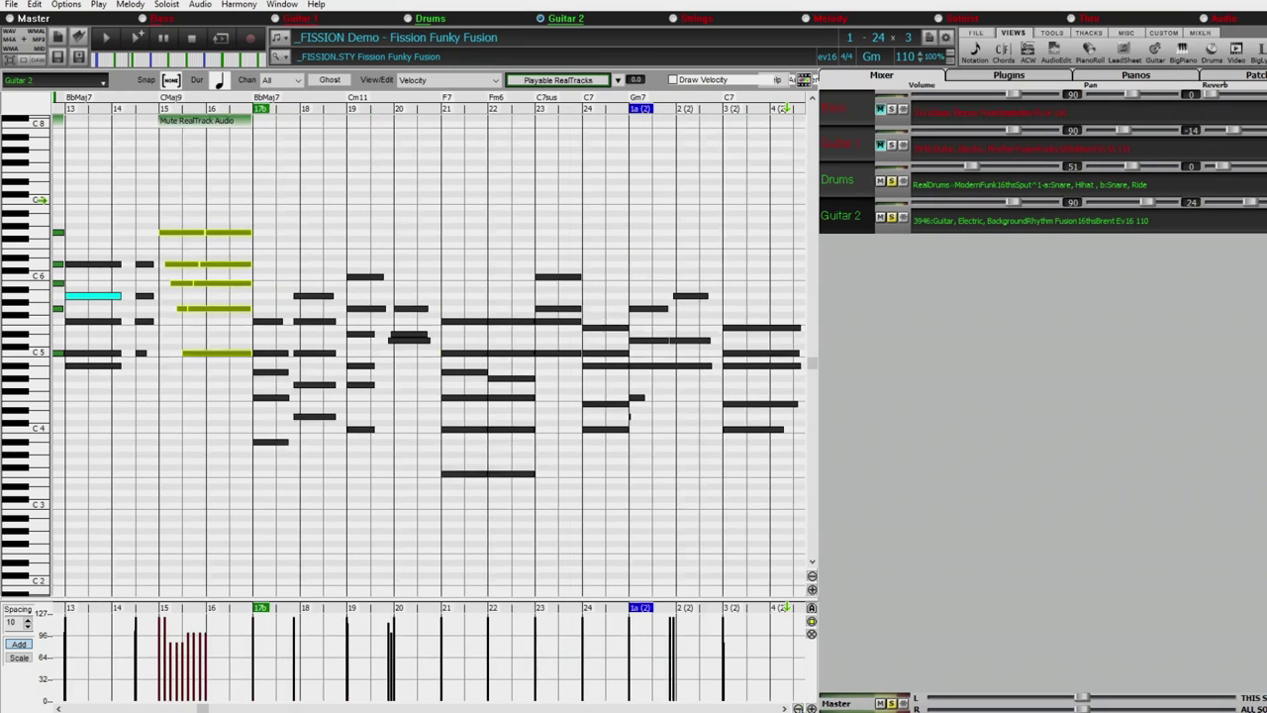
pyautogui.hscroll(-5, 361, 447)
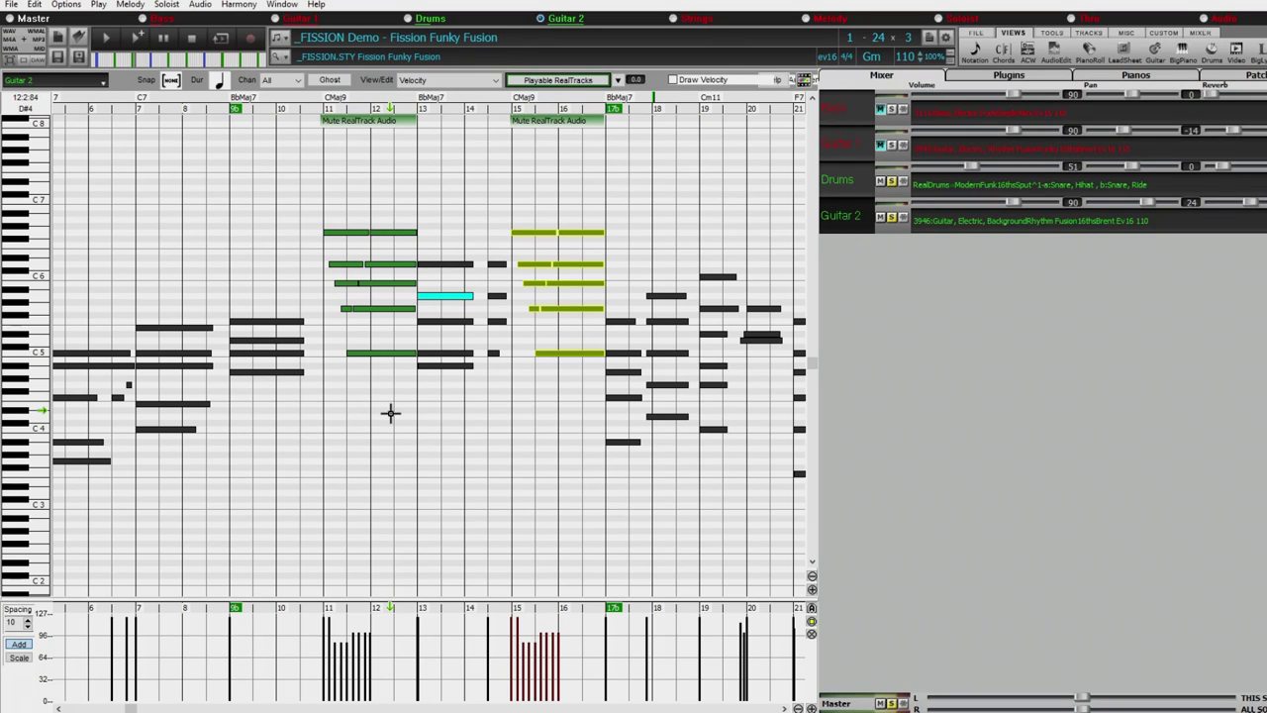
# Show pitch bend data and draw a bend in bar 12 from 0 down to about -8192 and back to 0 by beat 3
pyautogui.click(497, 80)
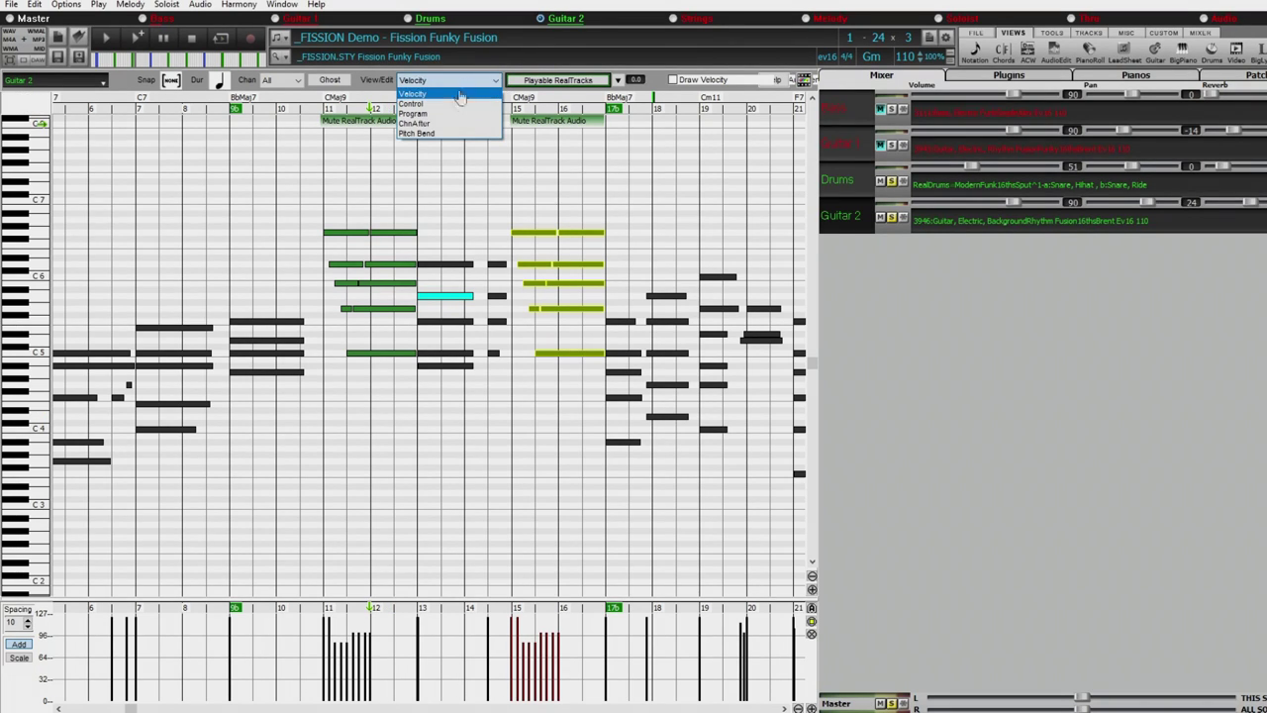
pyautogui.click(417, 133)
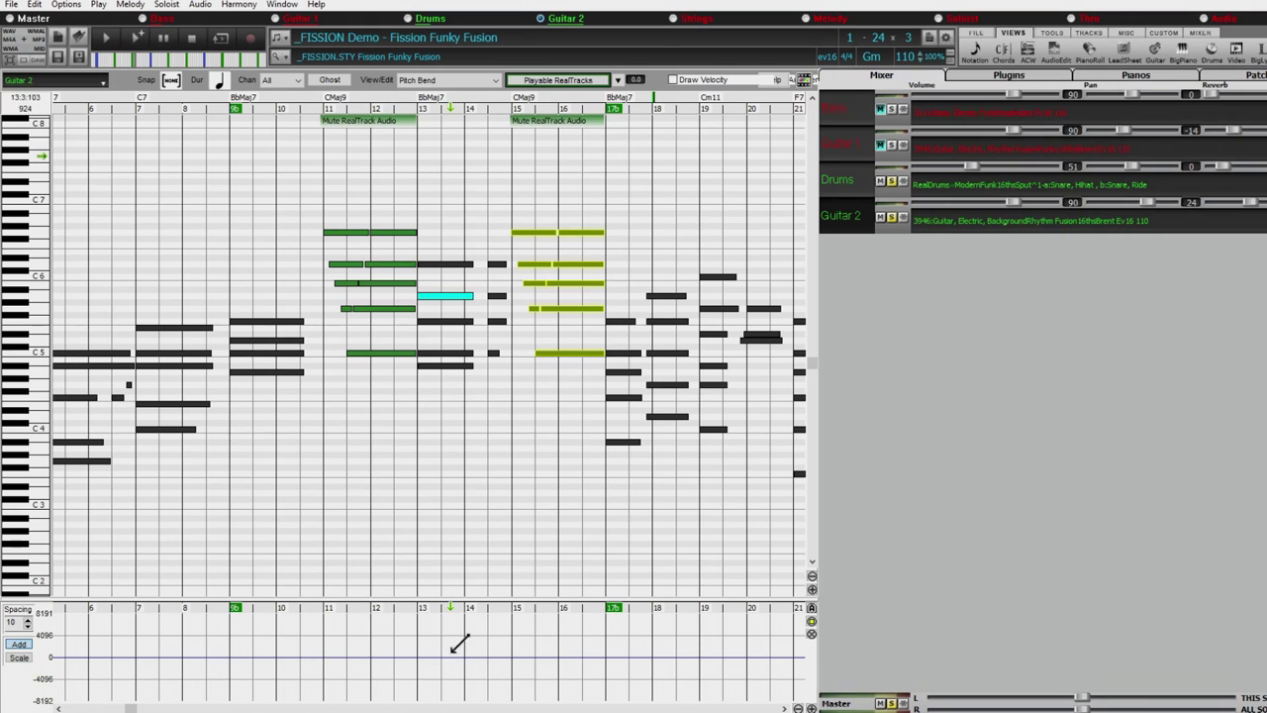
pyautogui.scroll(1, 430, 347)
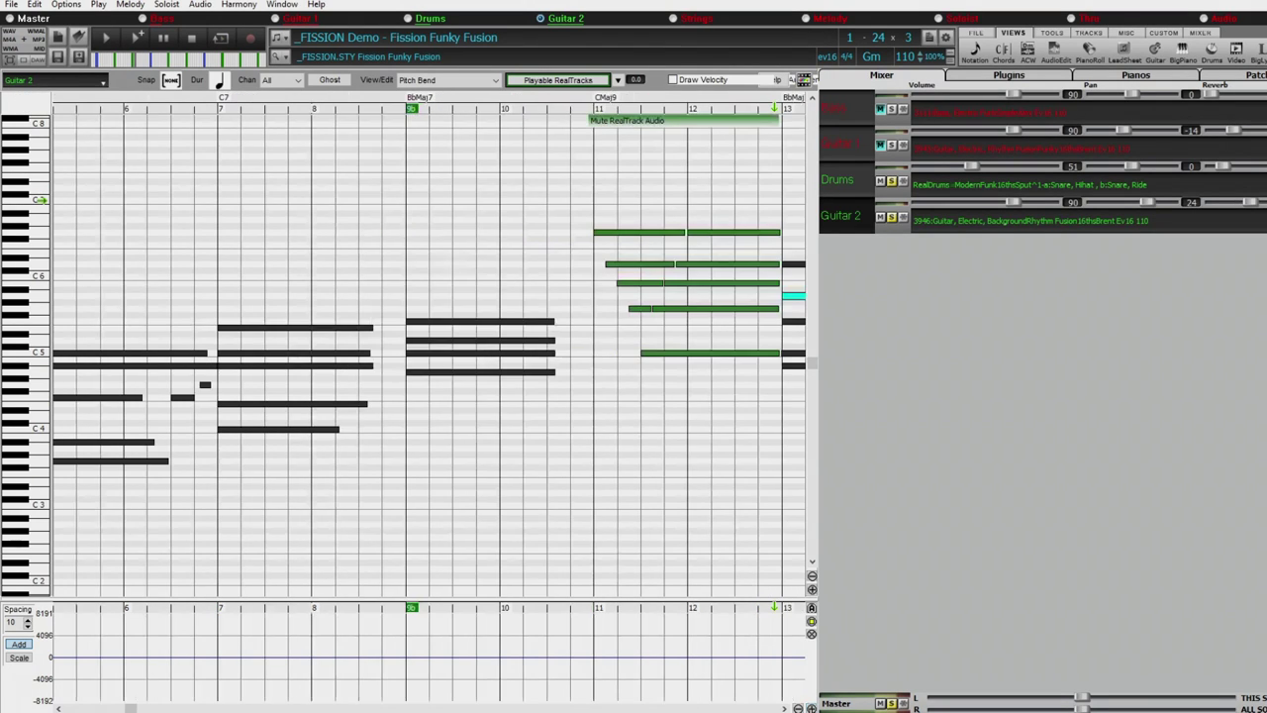
pyautogui.scroll(1, 429, 346)
pyautogui.hscroll(5, 524, 288)
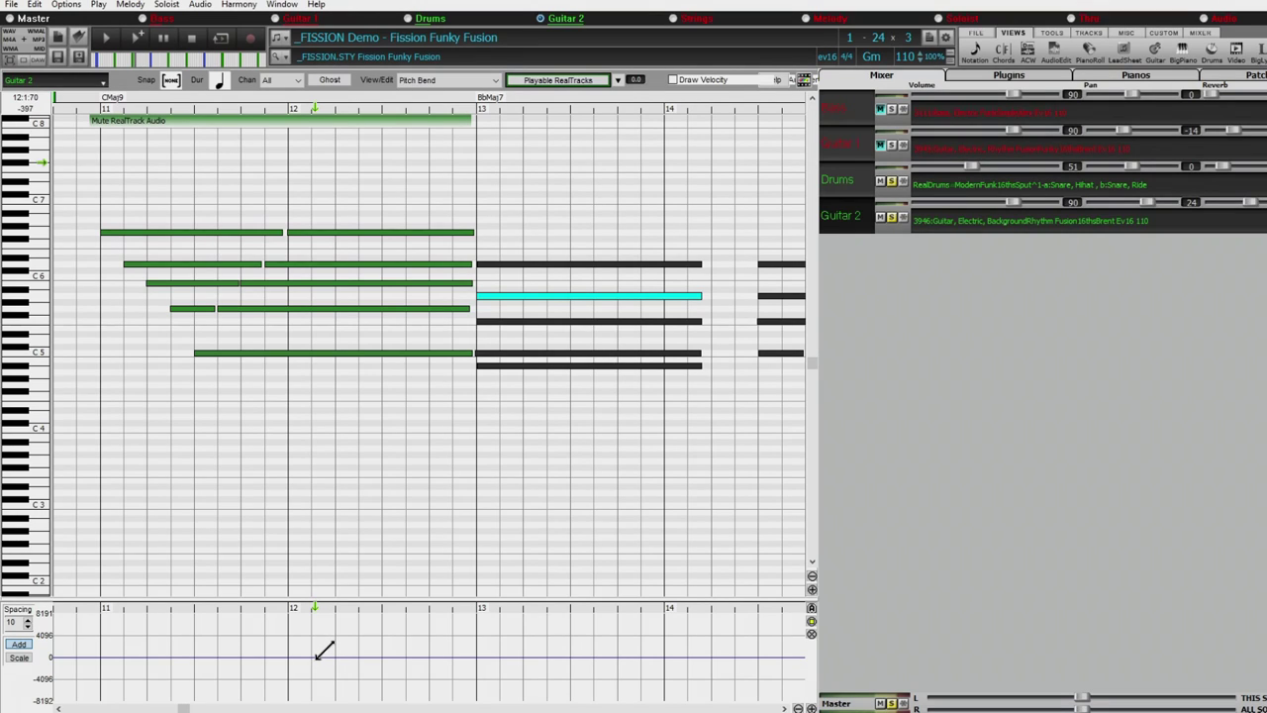
pyautogui.moveTo(317, 656); pyautogui.dragTo(358, 701)
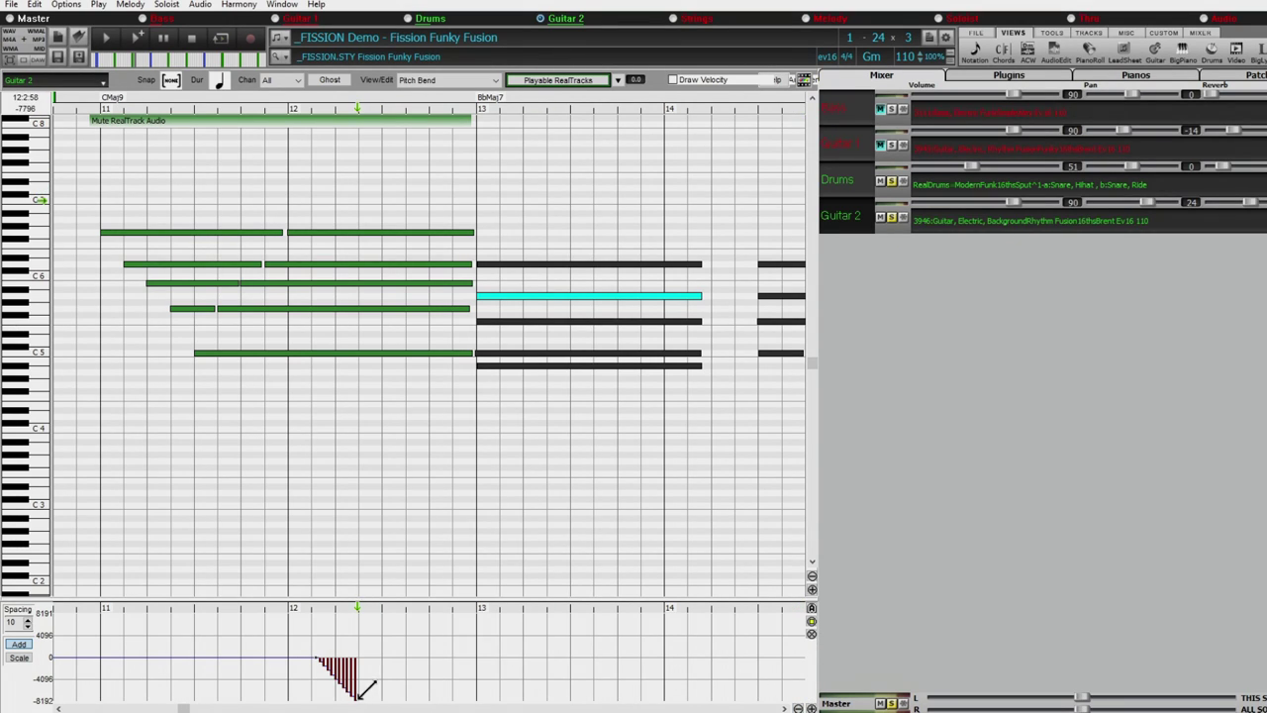
pyautogui.moveTo(358, 698)
pyautogui.mouseDown()
pyautogui.moveTo(385, 640)
pyautogui.moveTo(391, 657)
pyautogui.mouseUp()
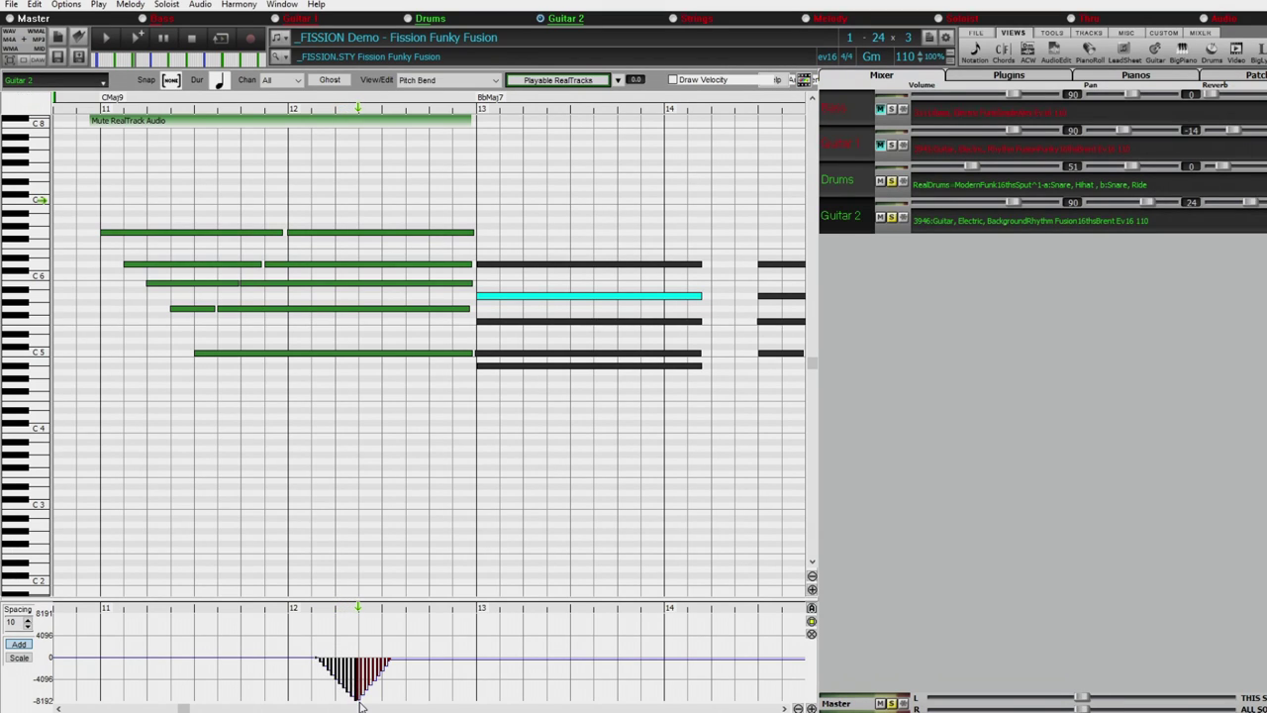
pyautogui.moveTo(358, 702); pyautogui.dragTo(410, 637)
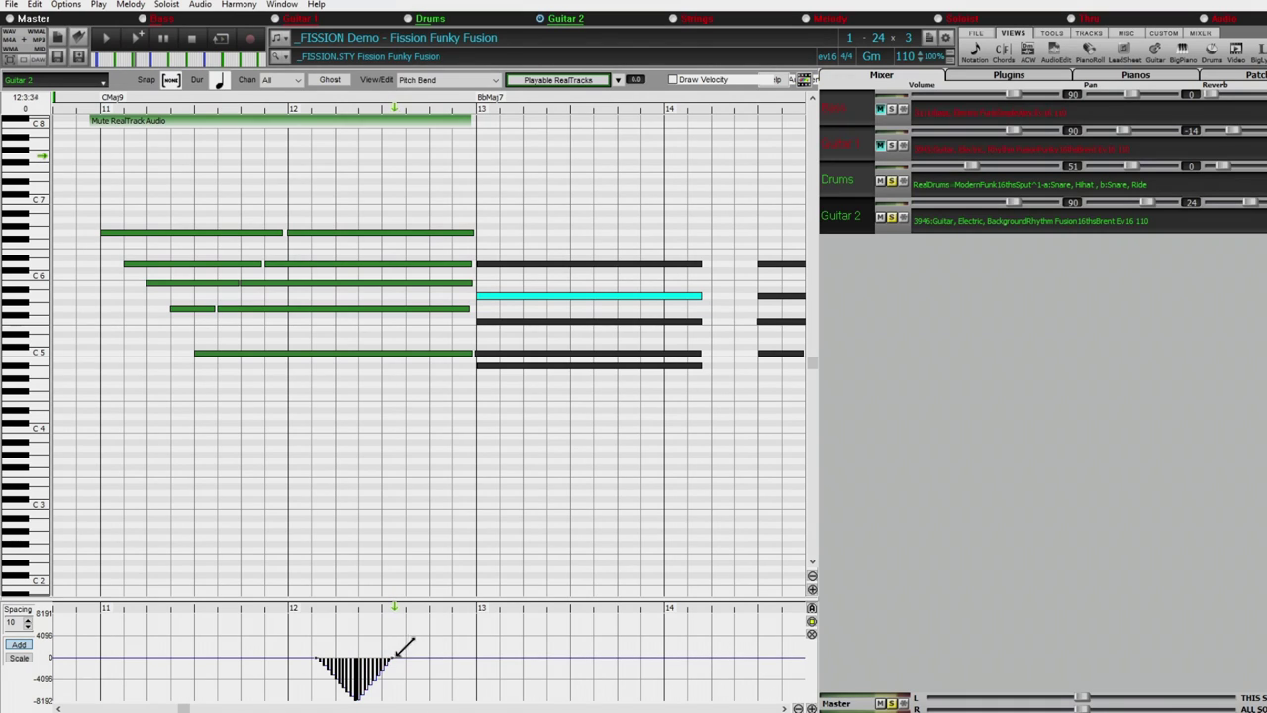
pyautogui.hscroll(-2, 228, 242)
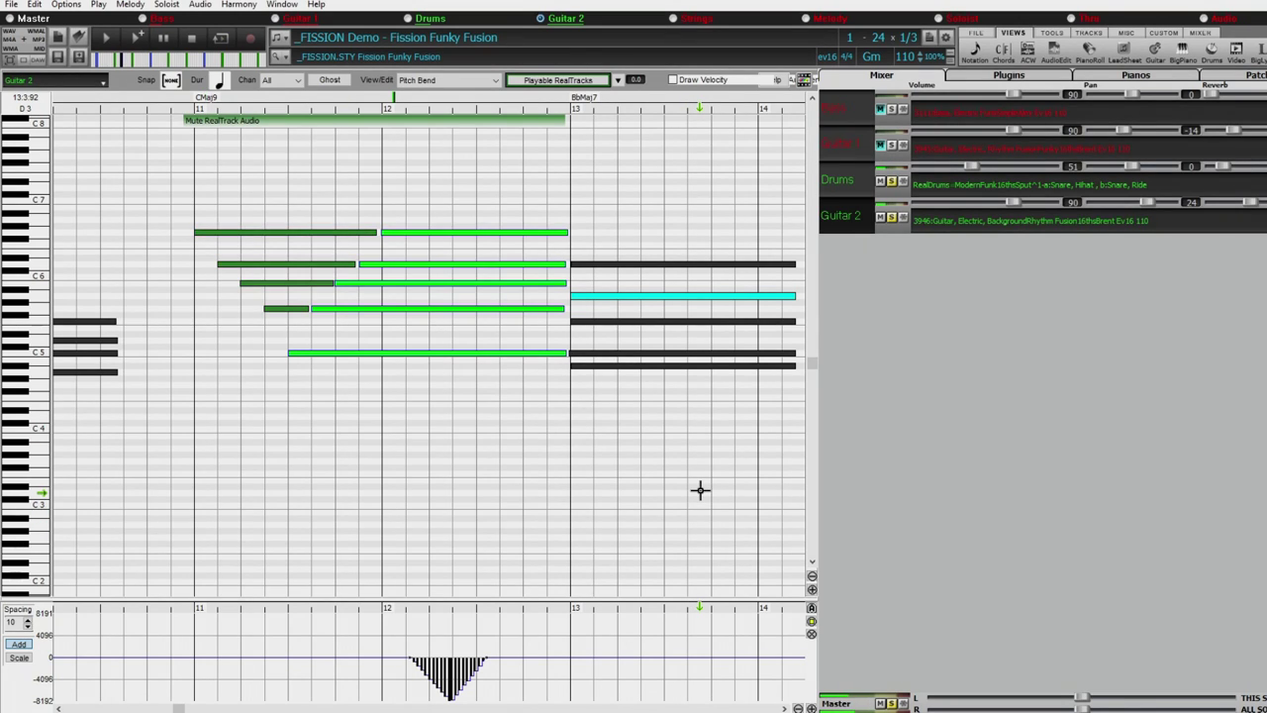
# Redraw the bar 12 pitch bend as a narrower dip to about -8192 between beats 2 and 3, and play it from bar 11
pyautogui.press('Escape')
pyautogui.click(432, 608)
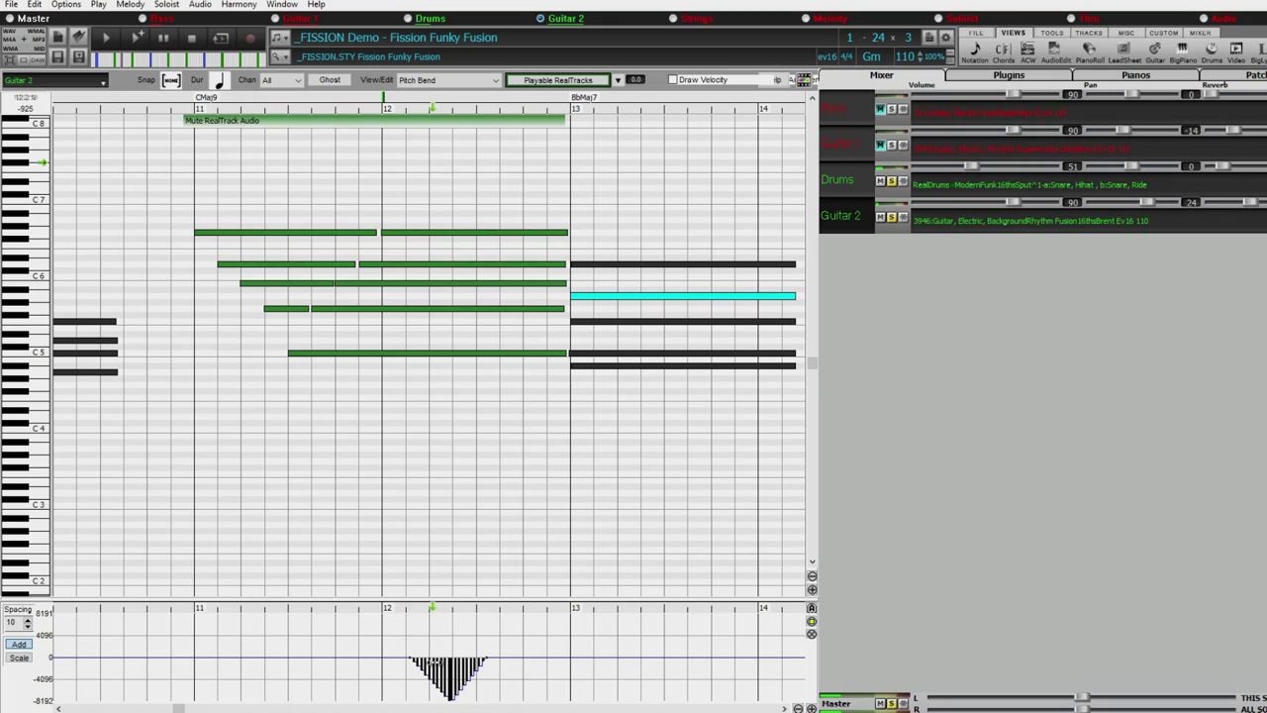
pyautogui.click(458, 683)
pyautogui.click(406, 657)
pyautogui.moveTo(406, 656)
pyautogui.mouseDown()
pyautogui.moveTo(503, 658)
pyautogui.moveTo(443, 660)
pyautogui.mouseUp()
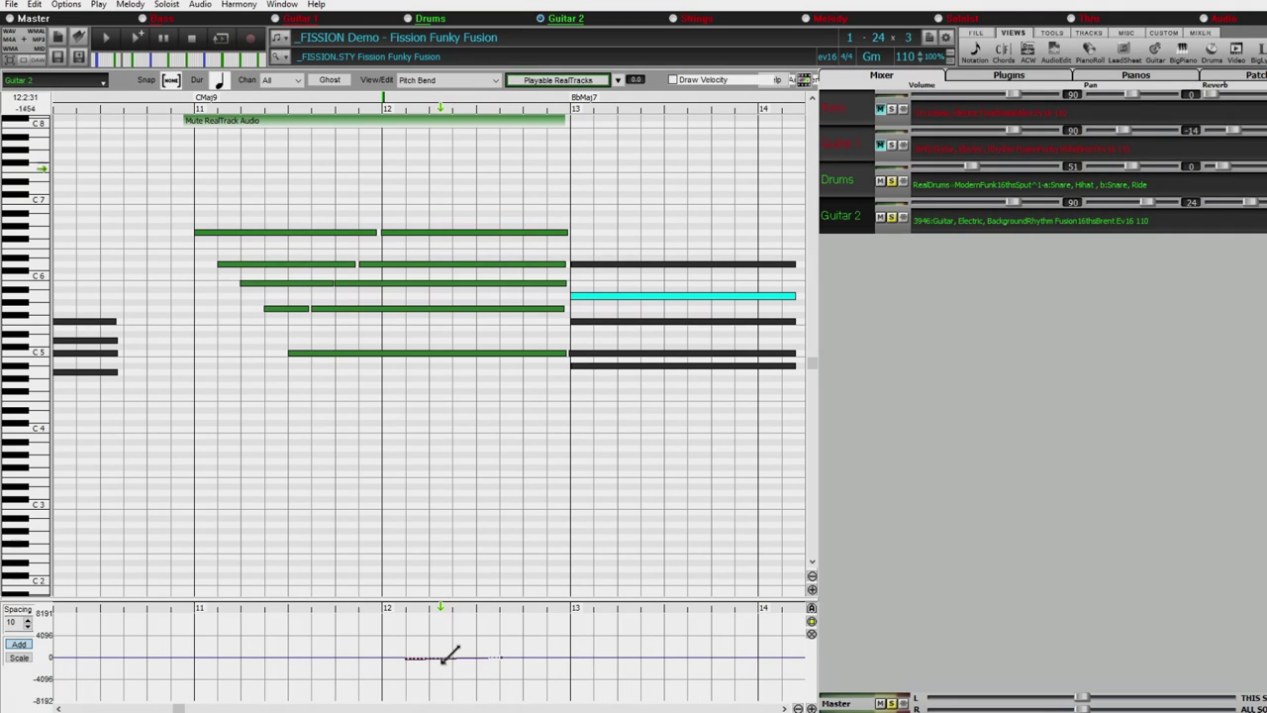
pyautogui.moveTo(444, 655)
pyautogui.mouseDown()
pyautogui.moveTo(460, 703)
pyautogui.moveTo(478, 661)
pyautogui.moveTo(464, 701)
pyautogui.mouseUp()
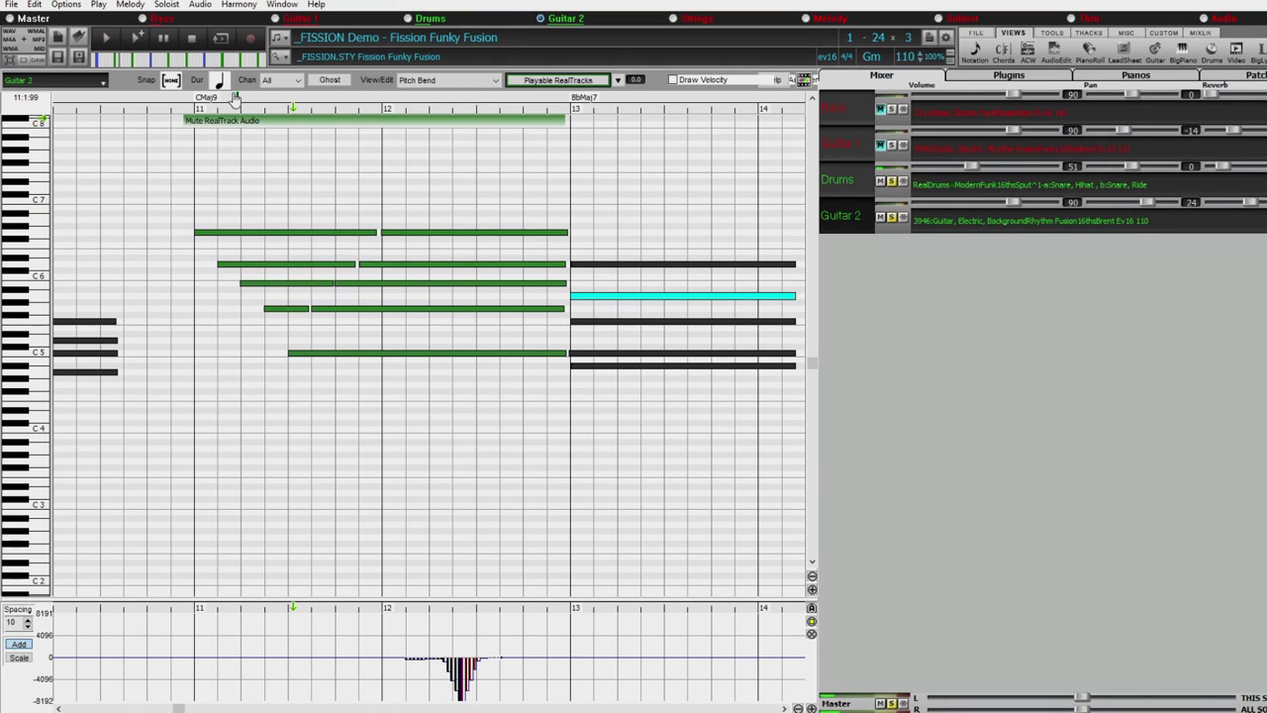
pyautogui.click(236, 96)
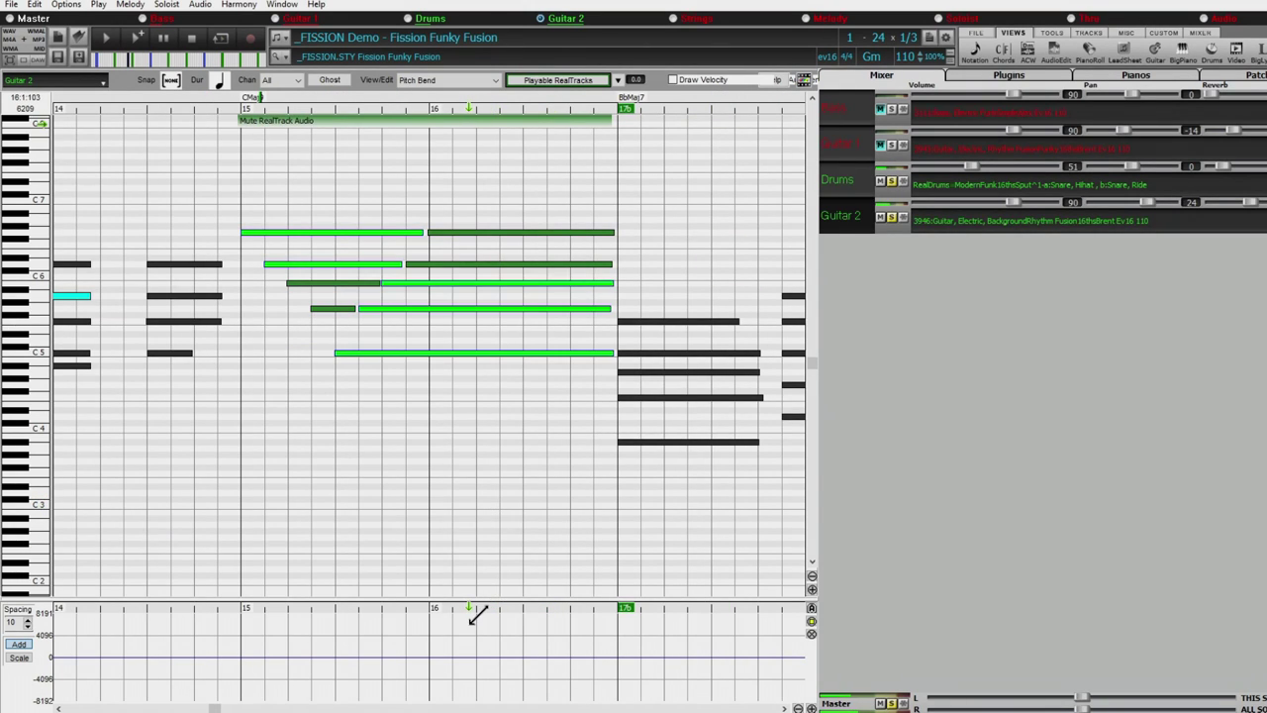
# Draw three pitch bend dips across beats 2 and 3 of bar 16, the last down to about -8192, and play the passage
pyautogui.moveTo(476, 661)
pyautogui.mouseDown()
pyautogui.moveTo(501, 655)
pyautogui.moveTo(484, 684)
pyautogui.moveTo(510, 656)
pyautogui.moveTo(513, 685)
pyautogui.moveTo(542, 642)
pyautogui.moveTo(515, 680)
pyautogui.moveTo(542, 659)
pyautogui.moveTo(546, 705)
pyautogui.moveTo(555, 652)
pyautogui.moveTo(546, 698)
pyautogui.mouseUp()
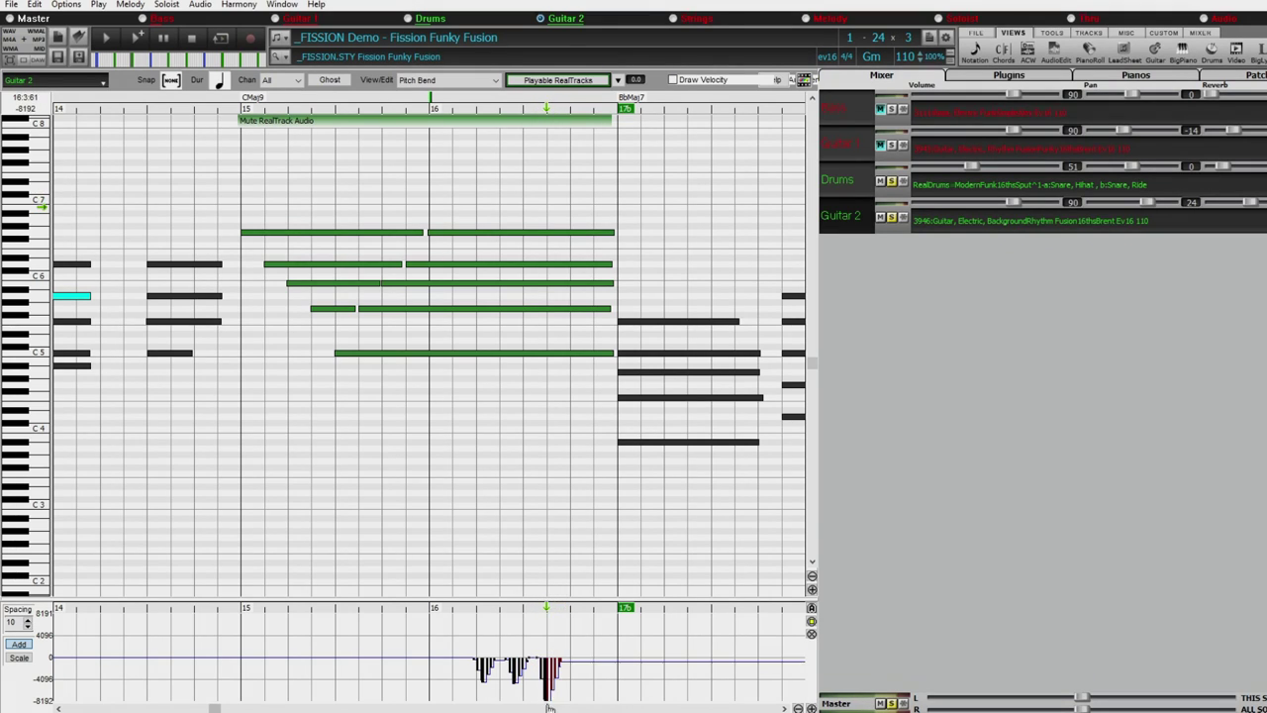
pyautogui.click(200, 99)
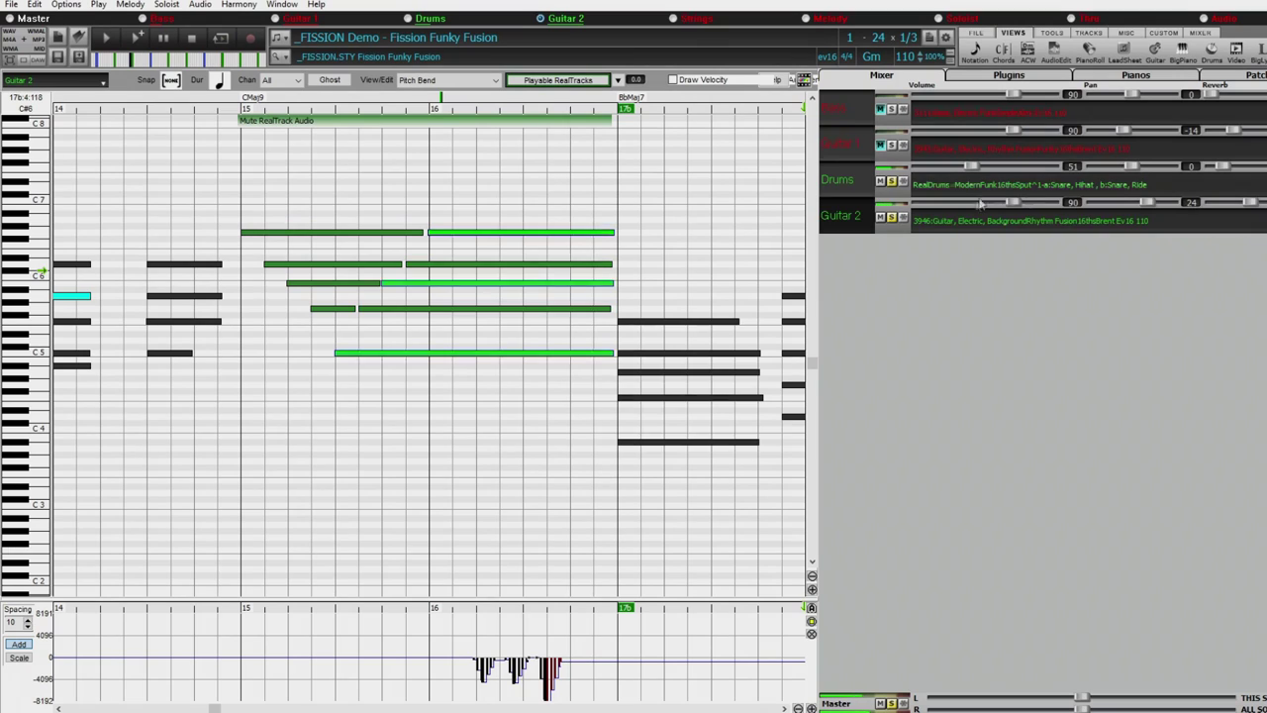
# Unsolo the Drums and Guitar 2 tracks and play the full arrangement from bar 8 through both edited sections
pyautogui.click(879, 216)
pyautogui.click(891, 181)
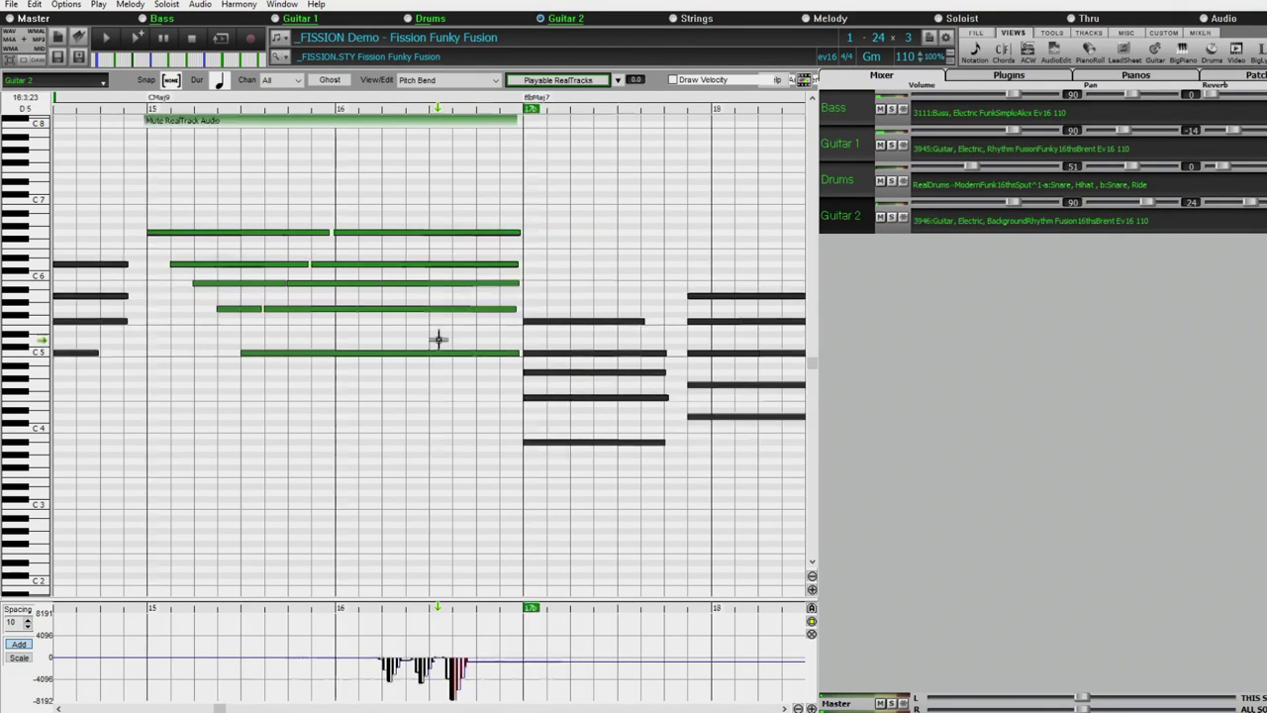
pyautogui.scroll(-4, 376, 342)
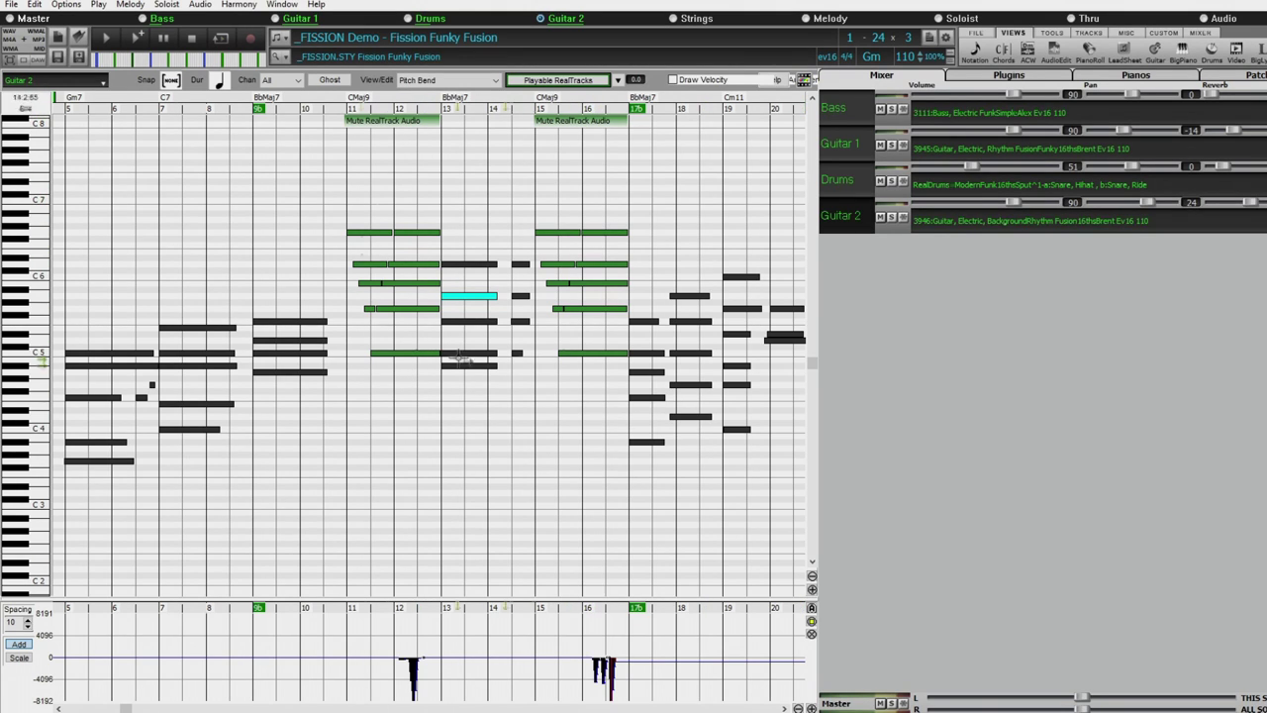
pyautogui.click(215, 103)
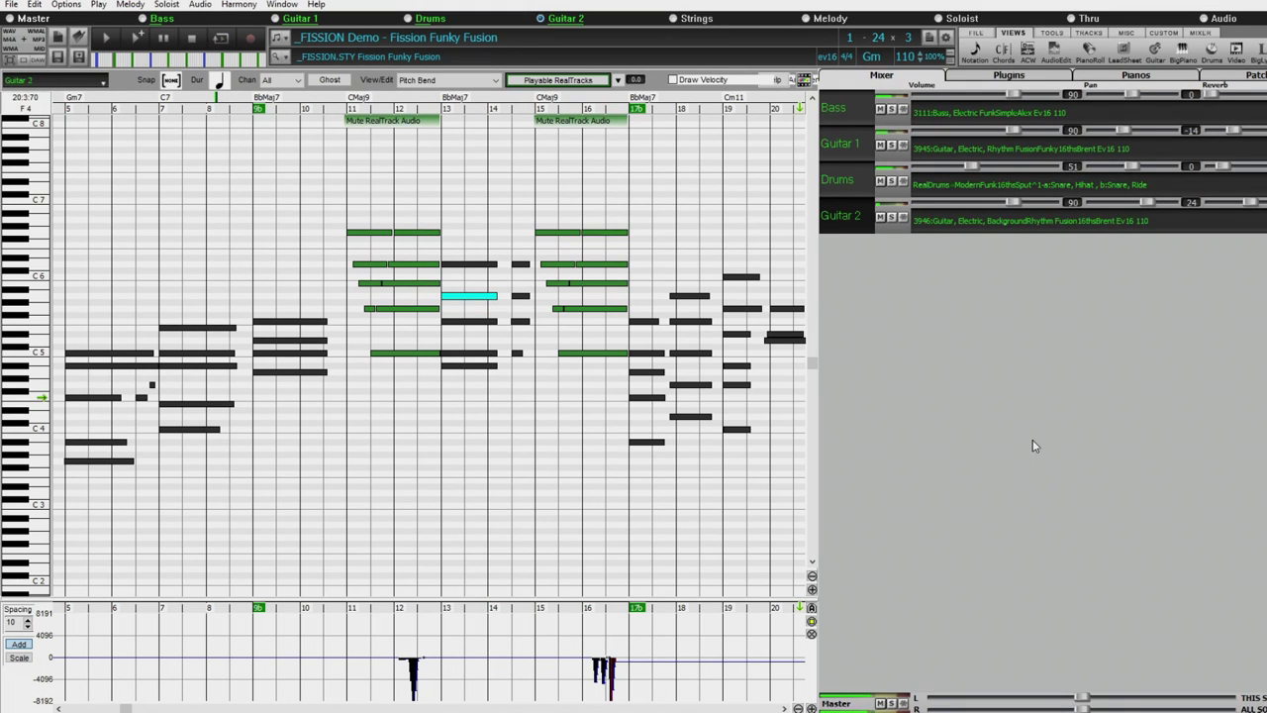
pyautogui.press('space')
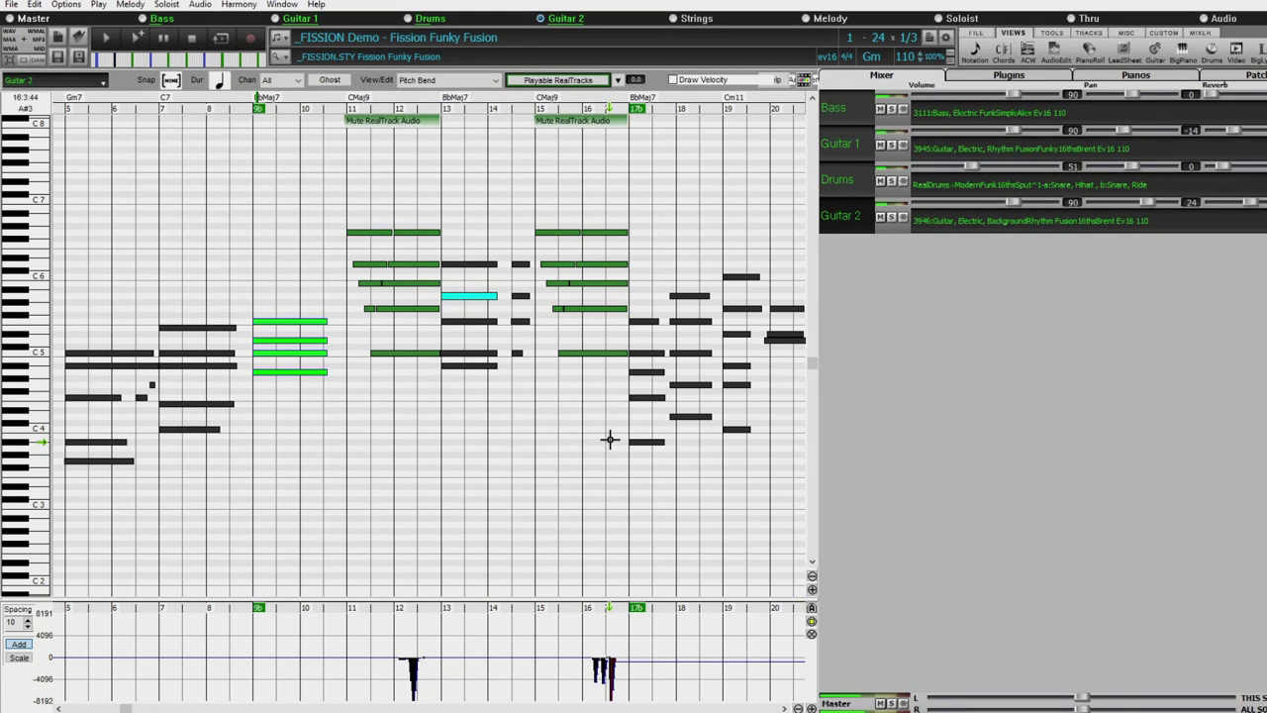
pyautogui.press('space')
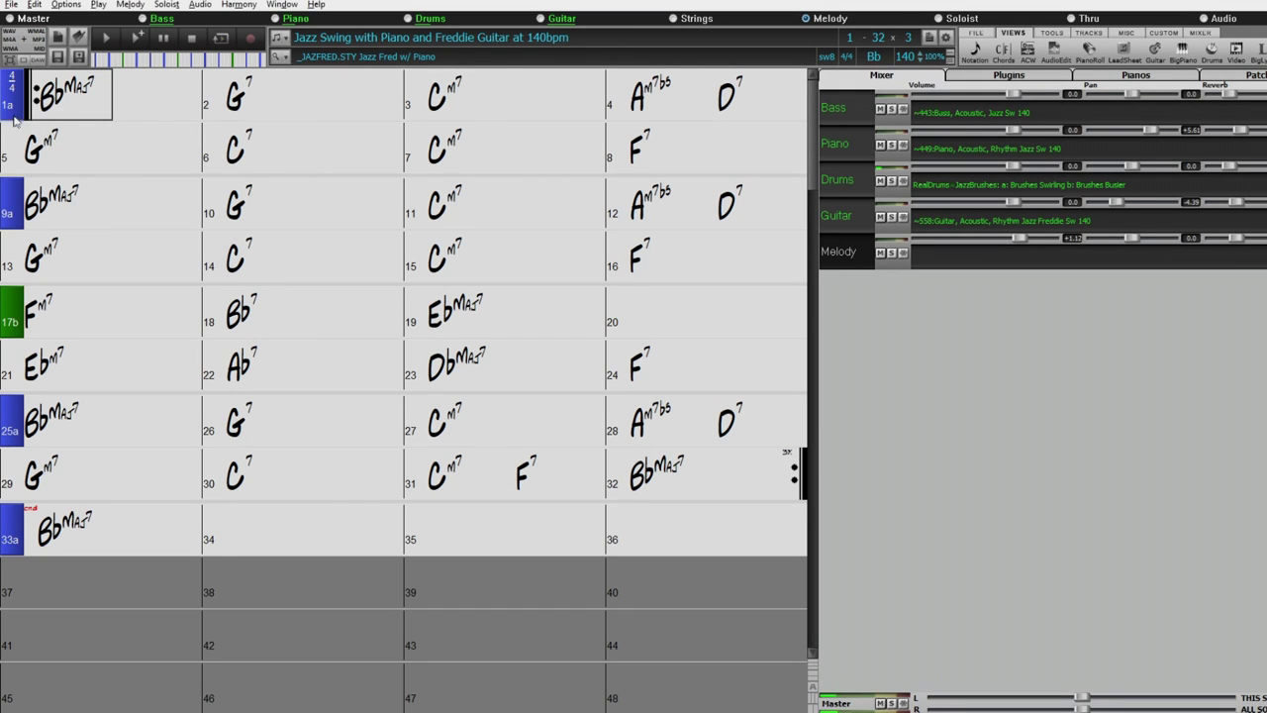
# Play the Jazz Swing song from bar 1 to hear its backing tracks
pyautogui.click(82, 101)
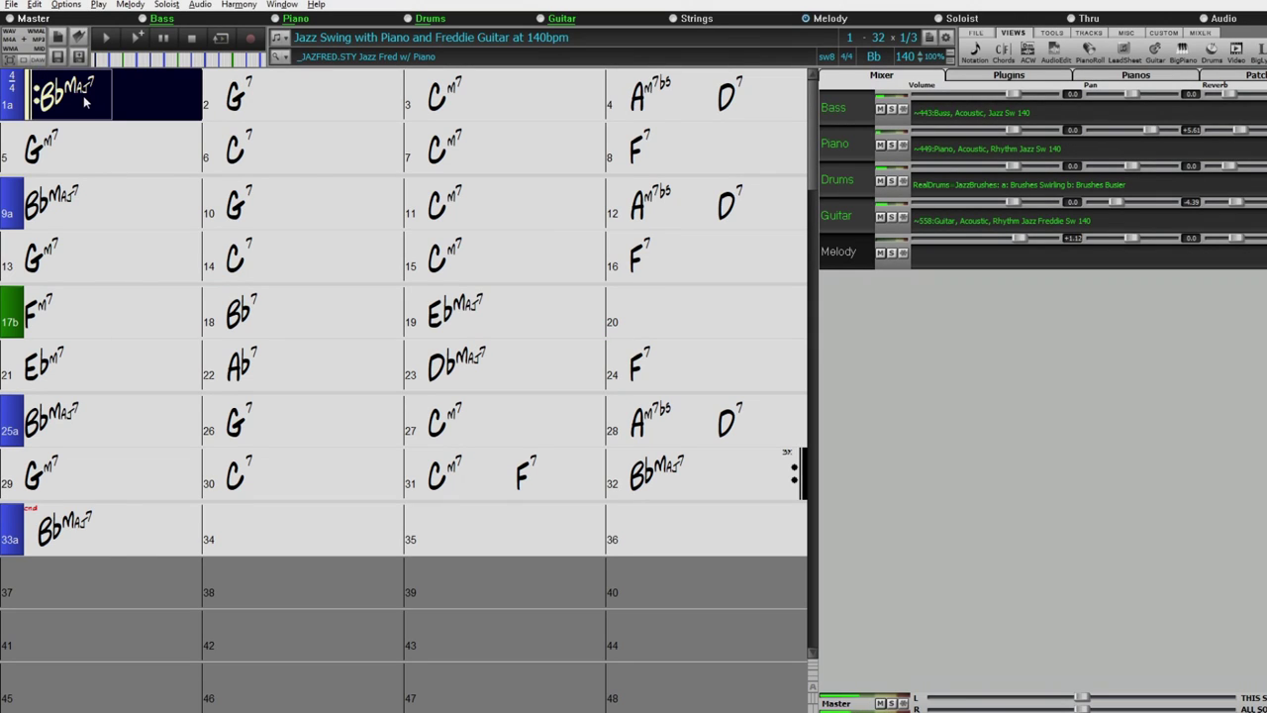
pyautogui.press('Right')
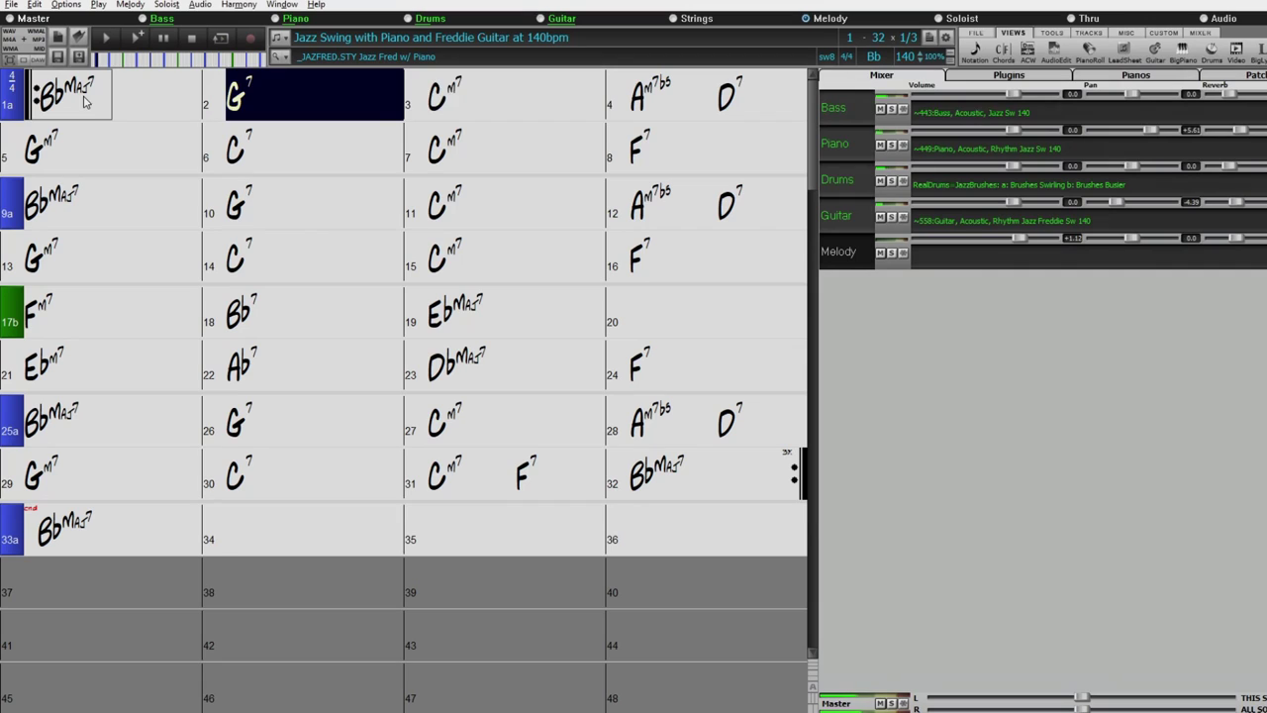
pyautogui.press('Right')
pyautogui.press('Right')
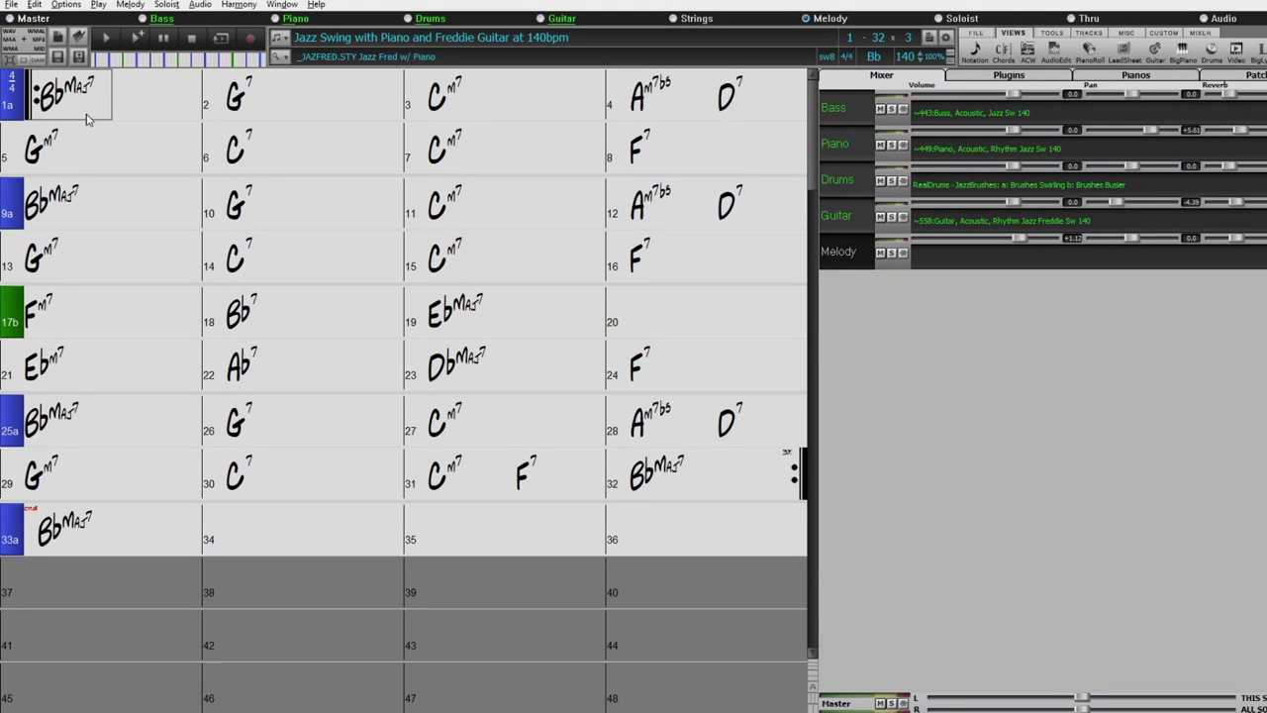
# Open the MultiRiff dialog and choose Melody as the track to generate on
pyautogui.hotkey('alt', 'F5')
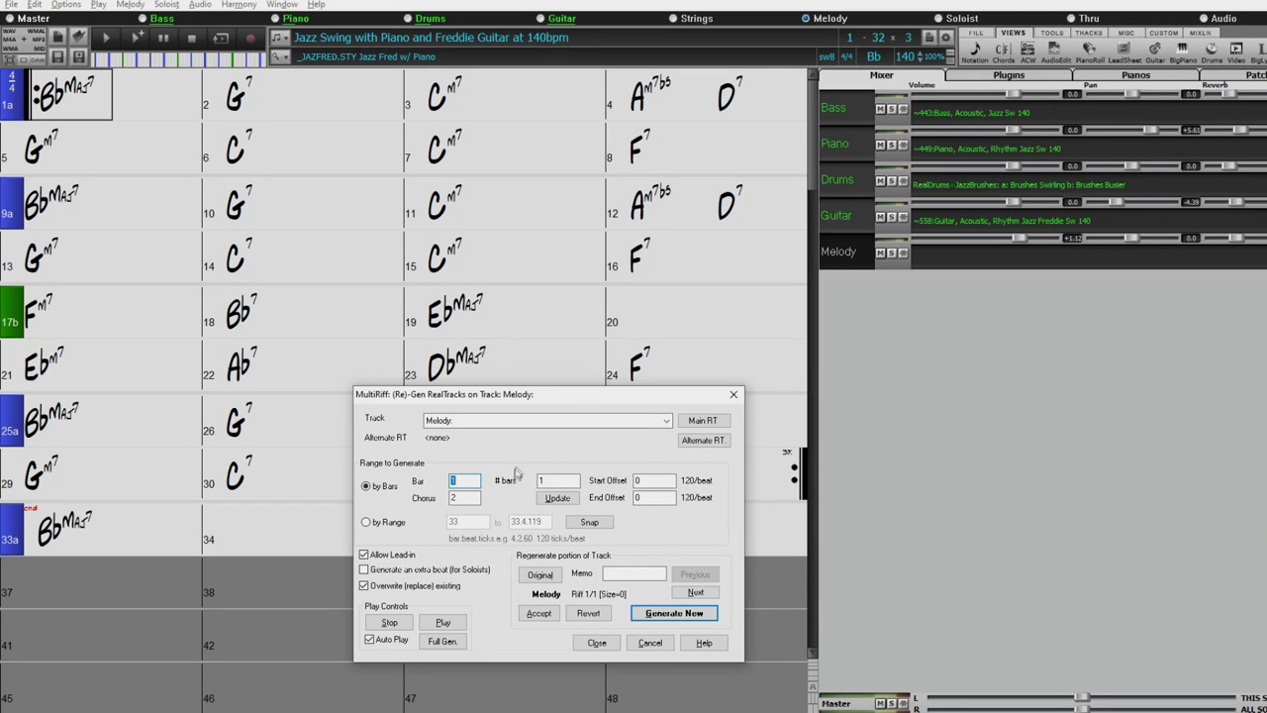
pyautogui.click(667, 420)
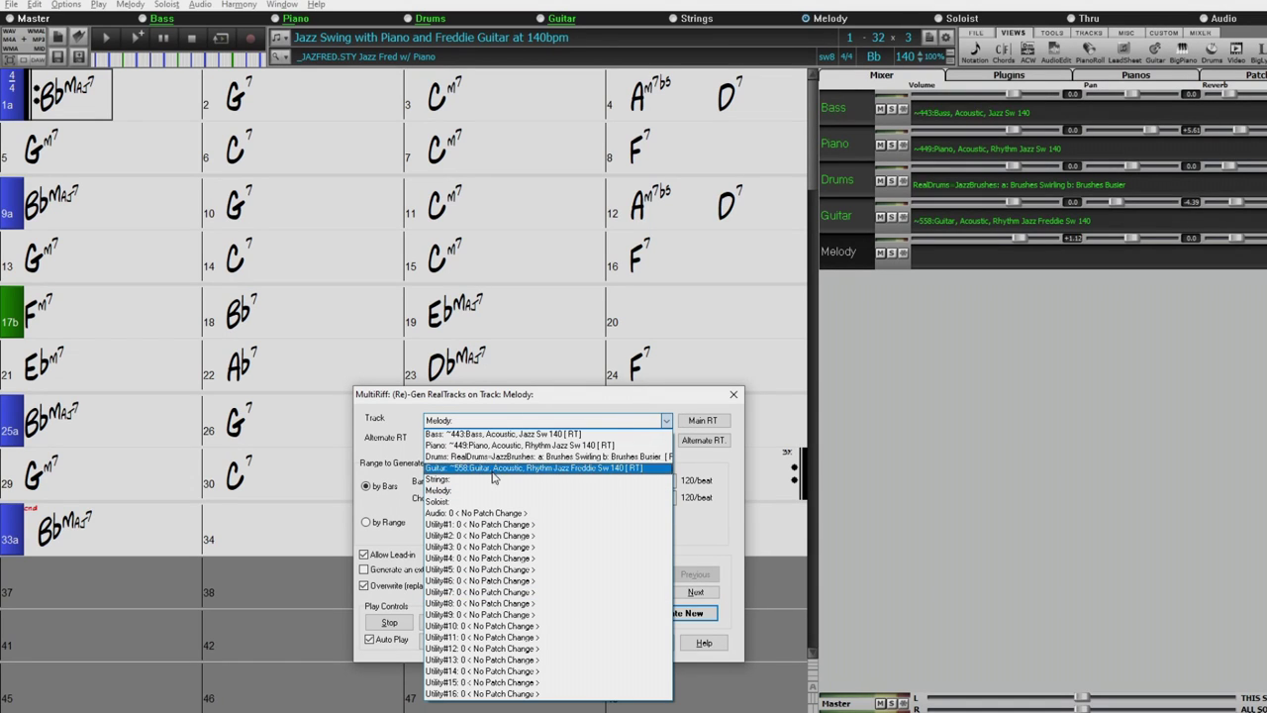
pyautogui.click(495, 492)
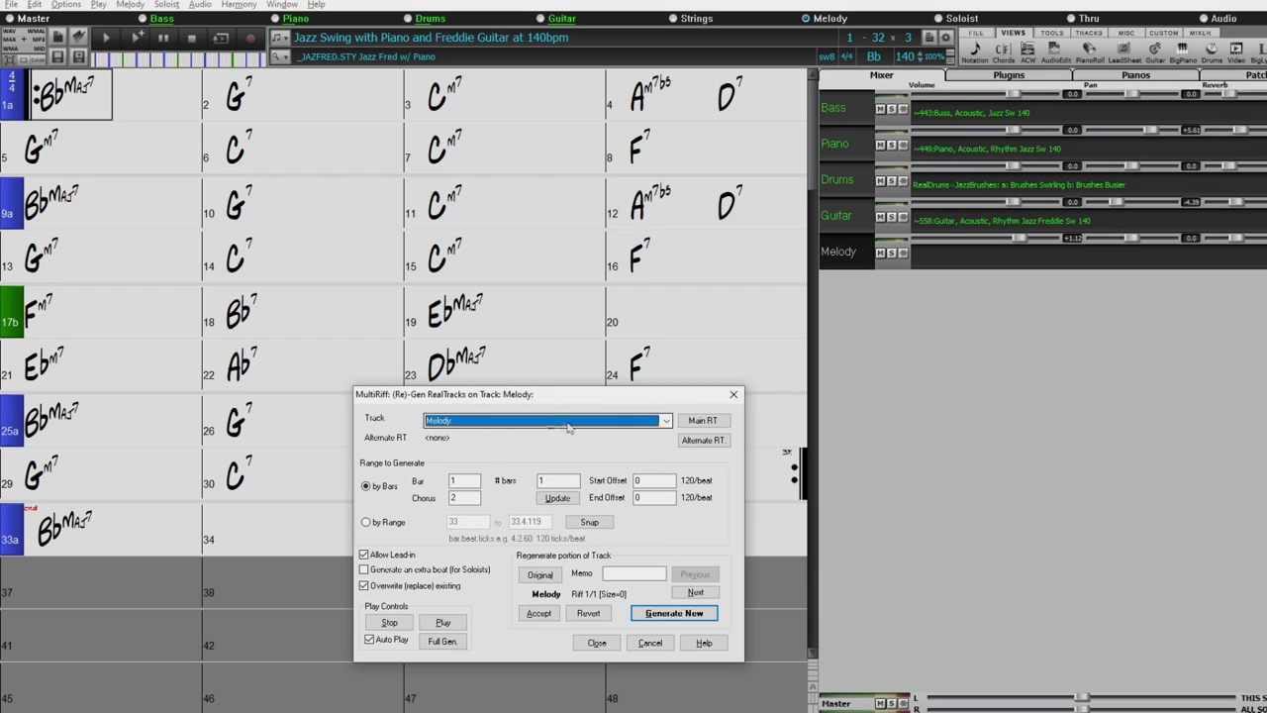
# Filter the RealTracks by "jazz sax" and assign 456 Sax, Alto, Jazz Sw 140 as the main RealTrack
pyautogui.click(703, 421)
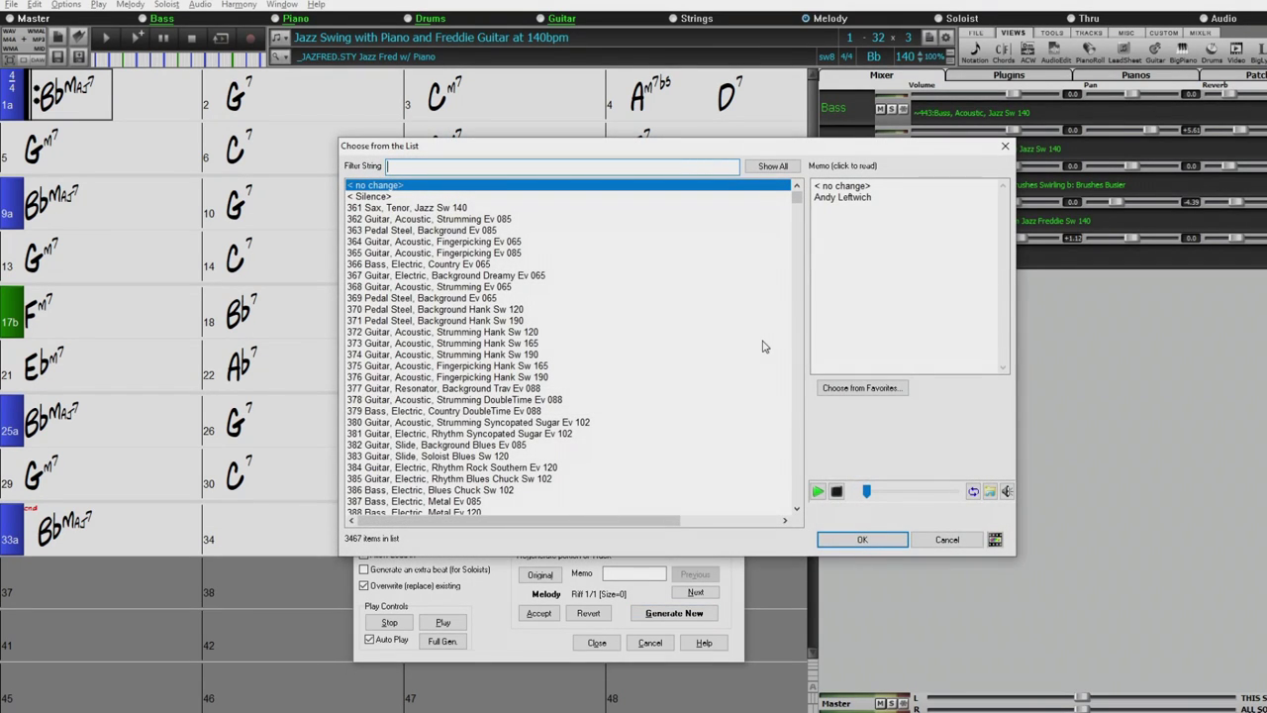
pyautogui.write('jazz ')
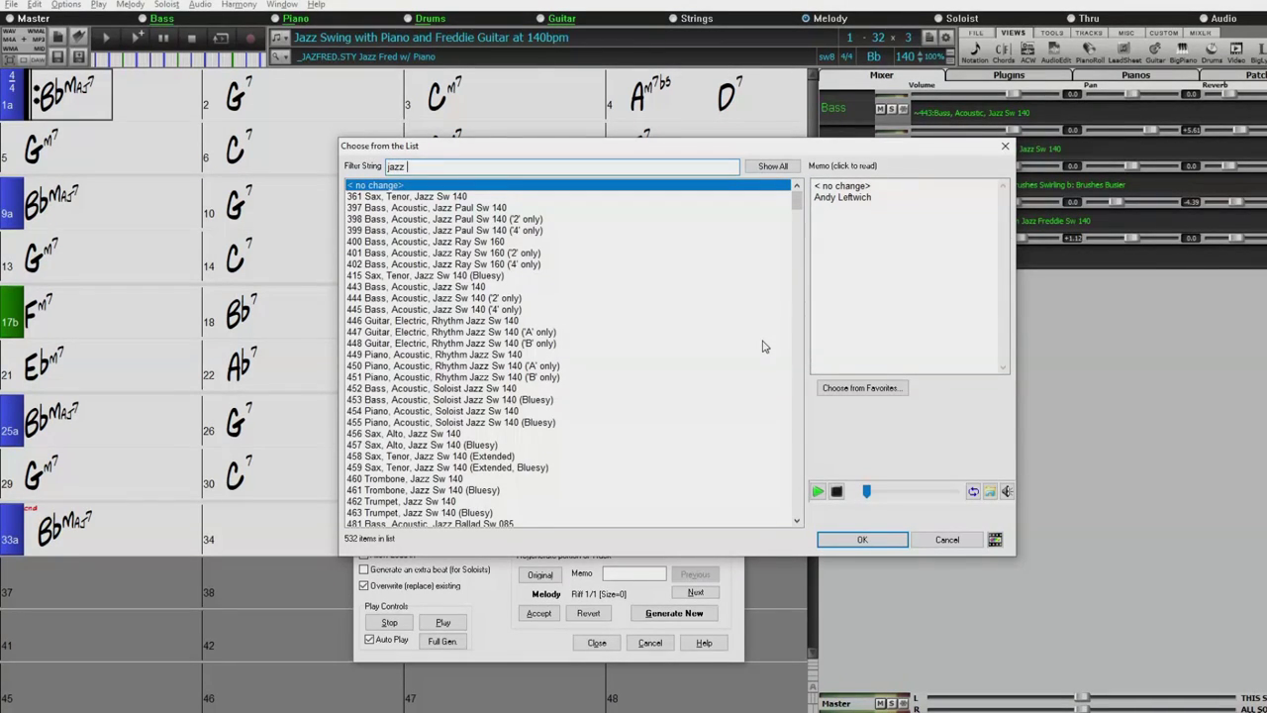
pyautogui.write('sax')
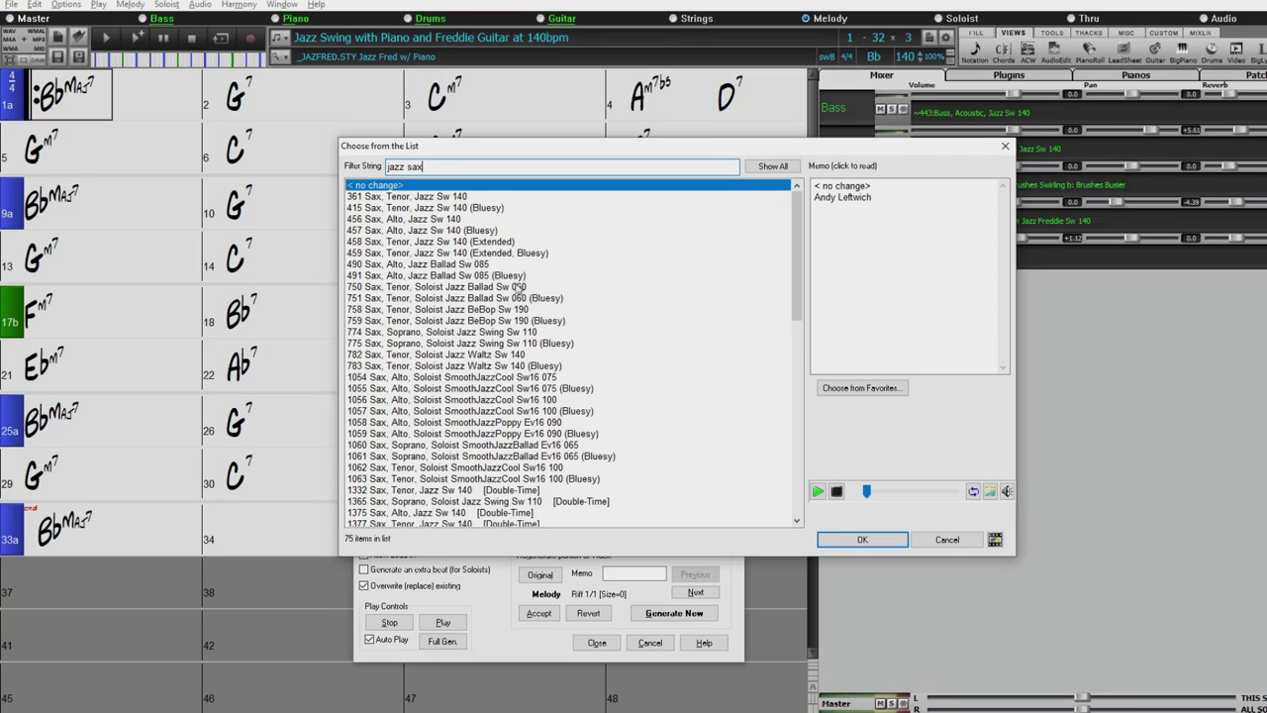
pyautogui.click(374, 220)
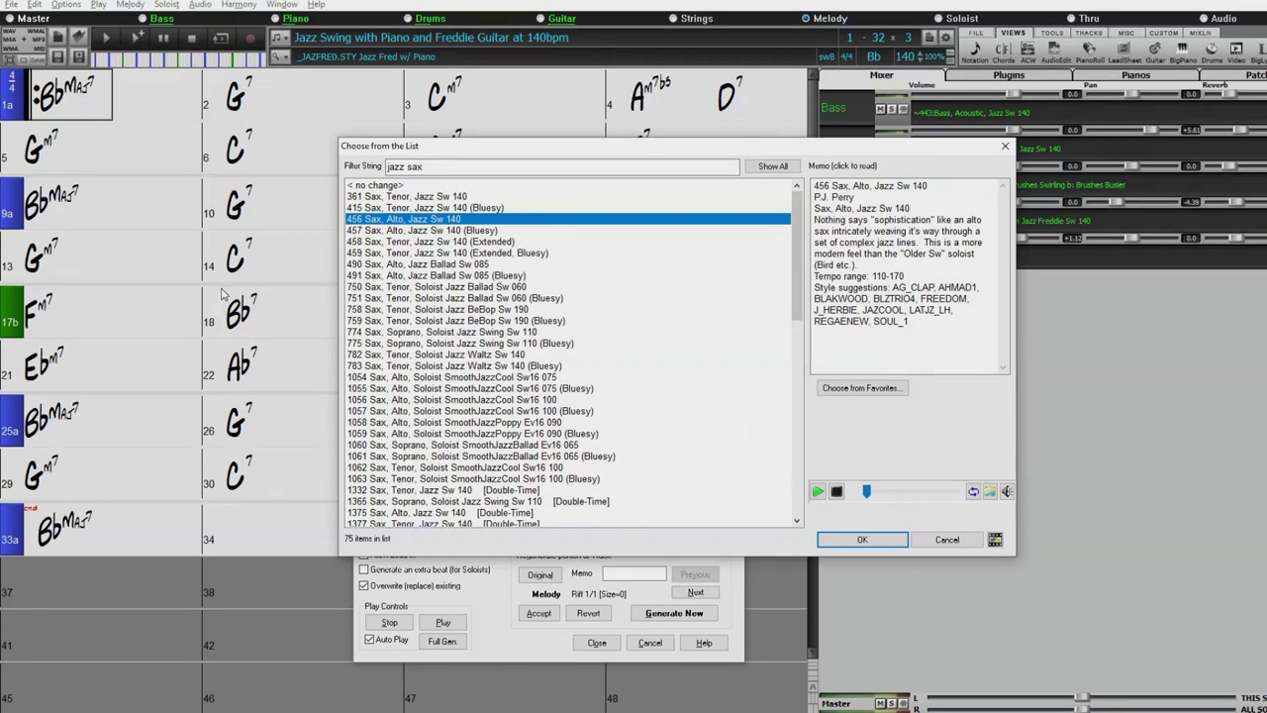
pyautogui.click(862, 540)
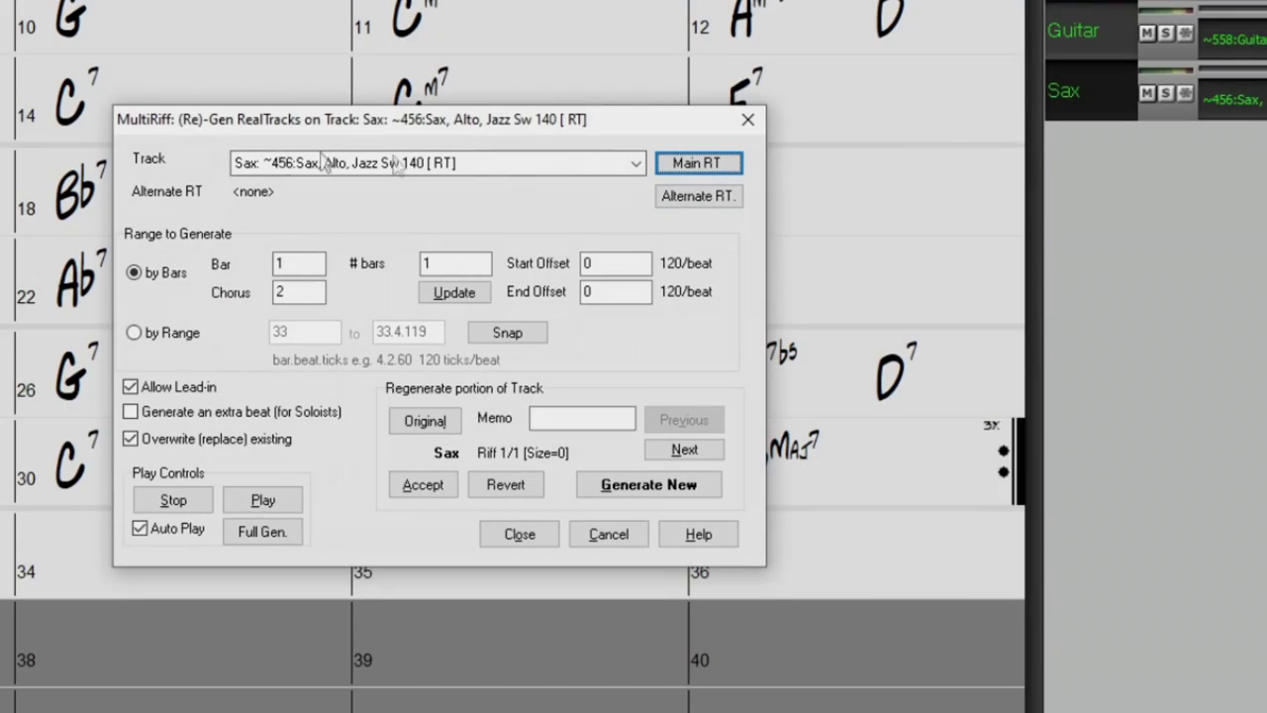
# Set the generation range by bars to bar 1 of chorus 1, 4 bars long, with a start offset of 0
pyautogui.click(169, 333)
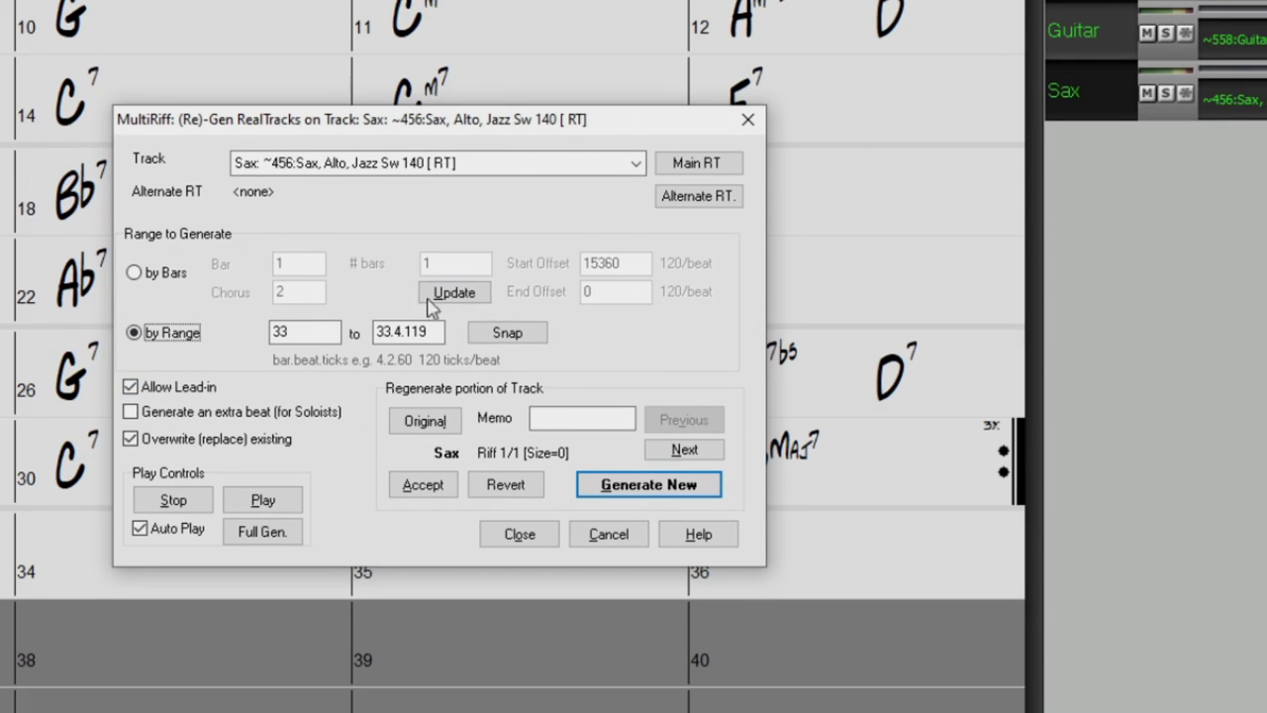
pyautogui.click(161, 273)
pyautogui.doubleClick(299, 292)
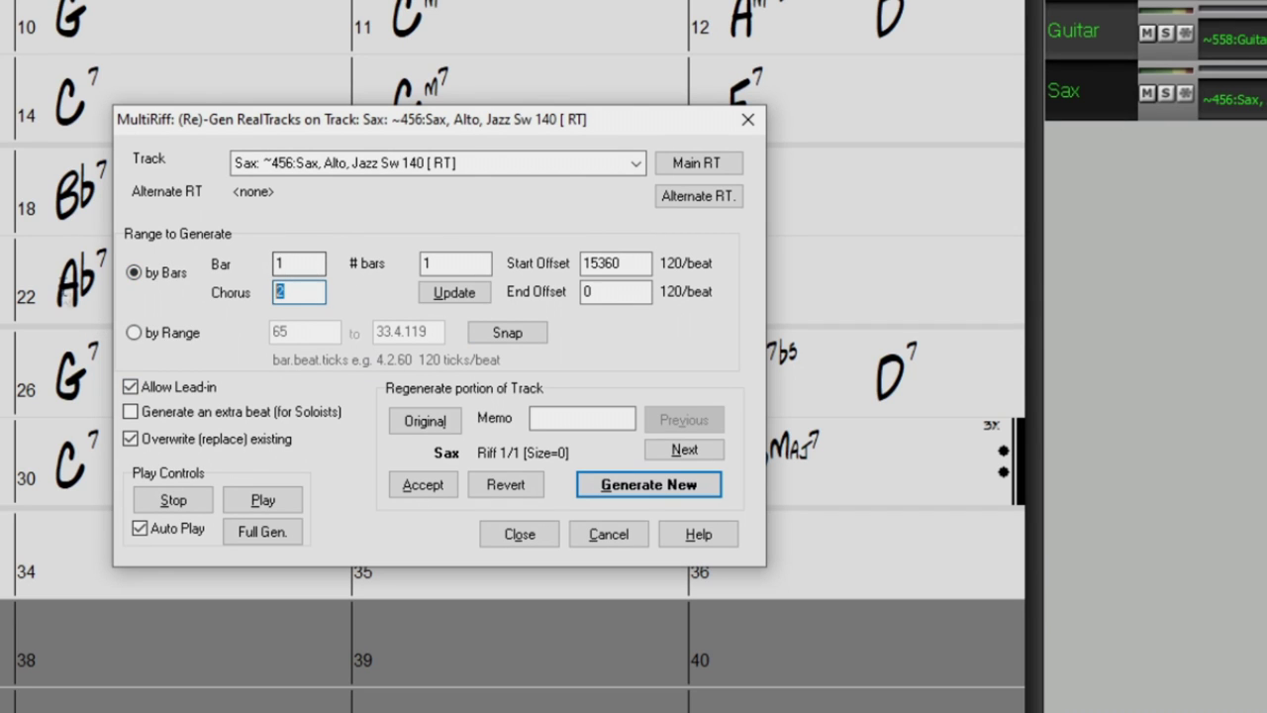
pyautogui.write('1')
pyautogui.press('Tab')
pyautogui.press('Tab')
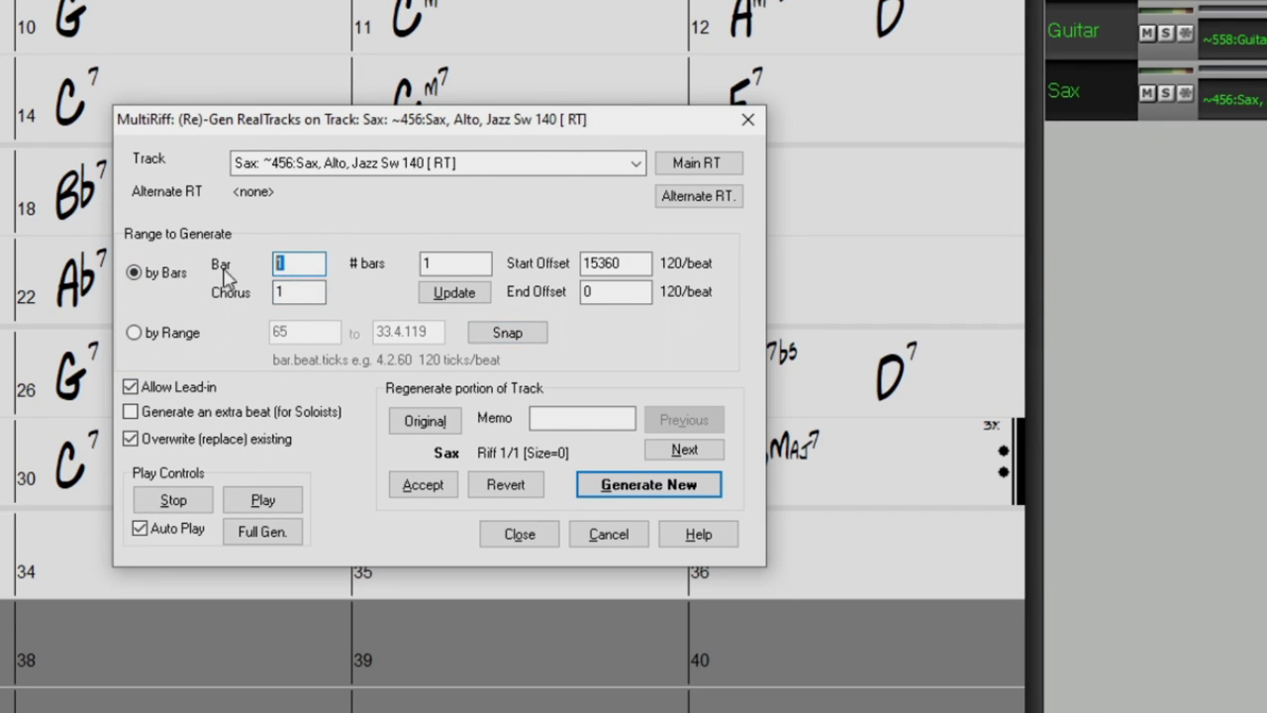
pyautogui.write('4')
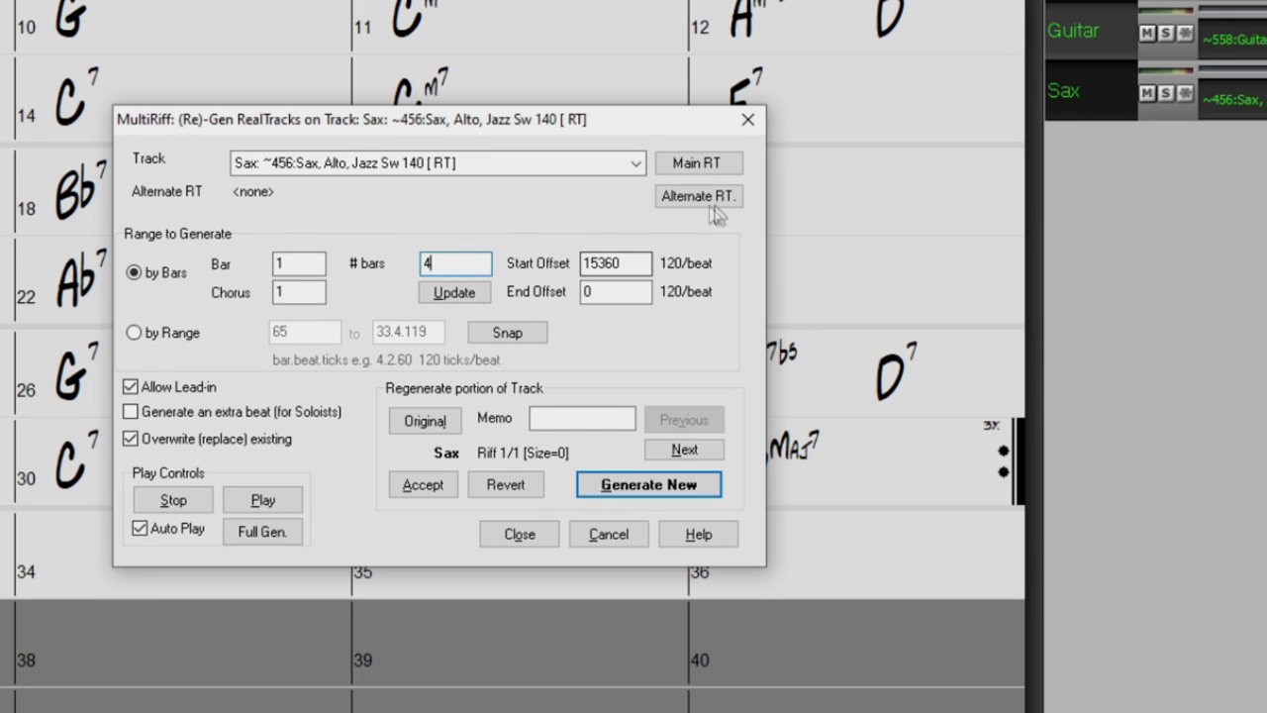
pyautogui.press('Tab')
pyautogui.write('0')
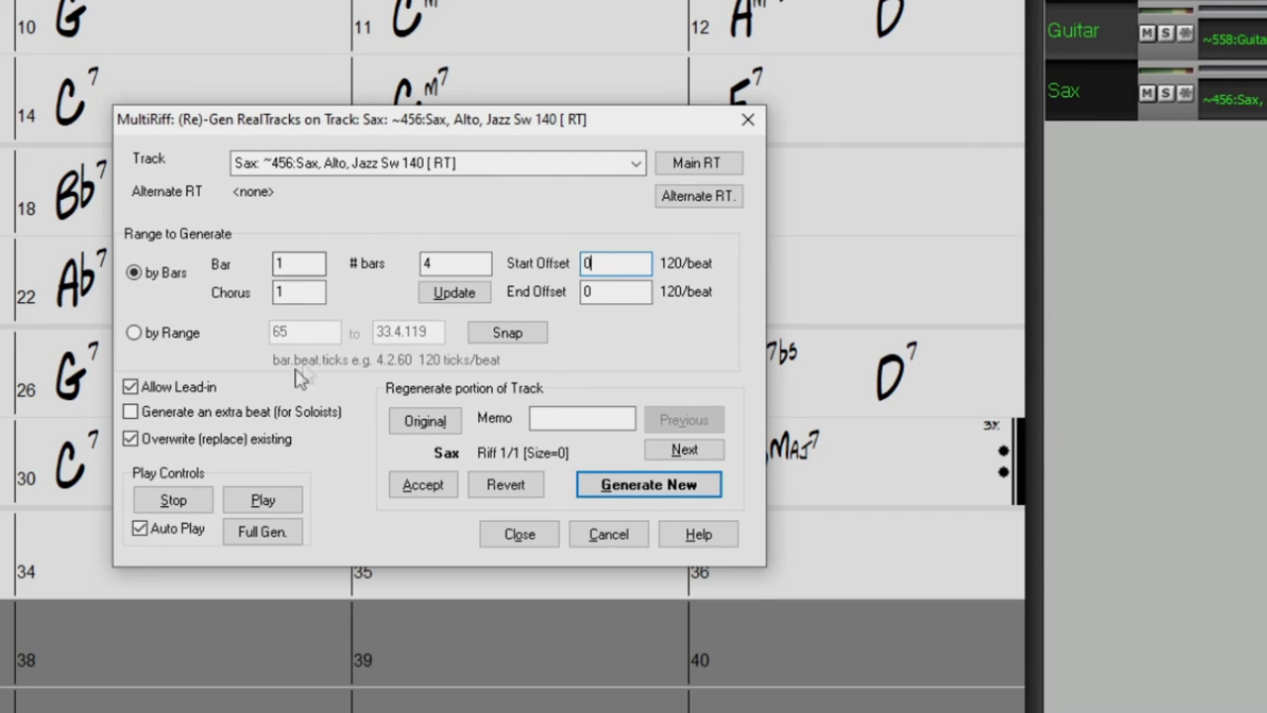
# Enable generating an extra beat for soloists, generate a new sax riff for the first four bars and stop playback after listening
pyautogui.click(130, 411)
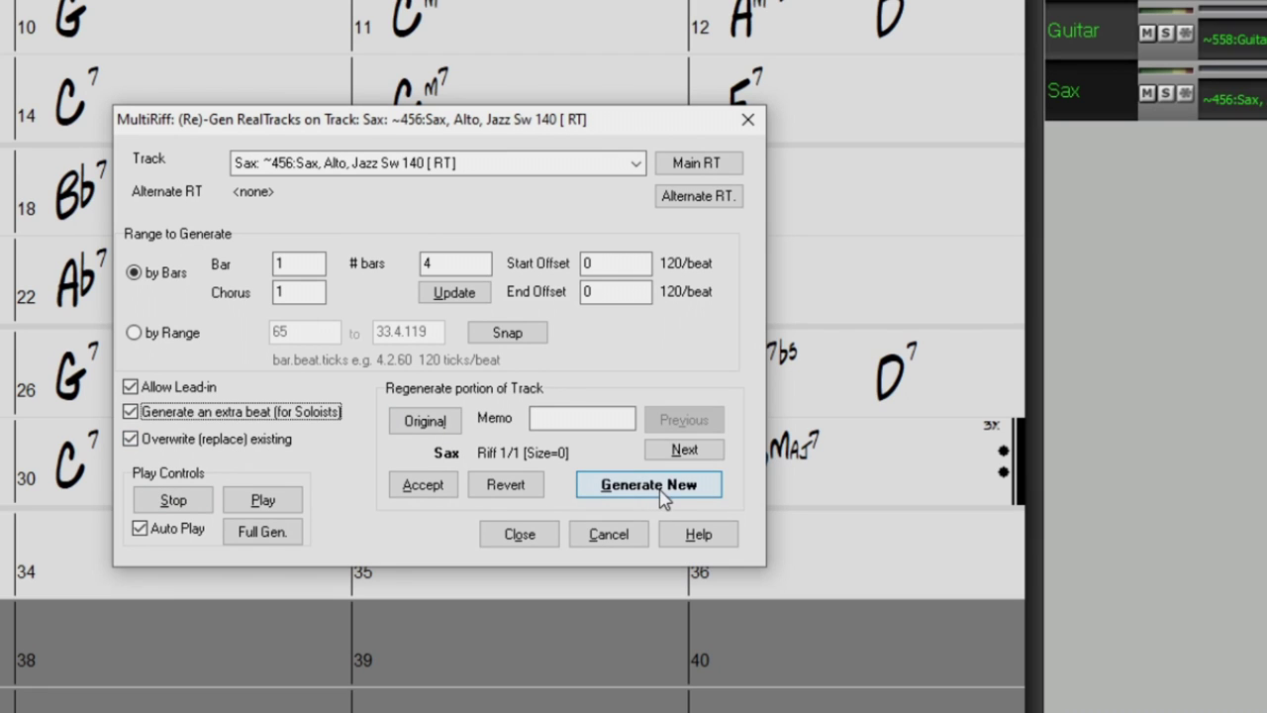
pyautogui.click(614, 488)
pyautogui.write('1')
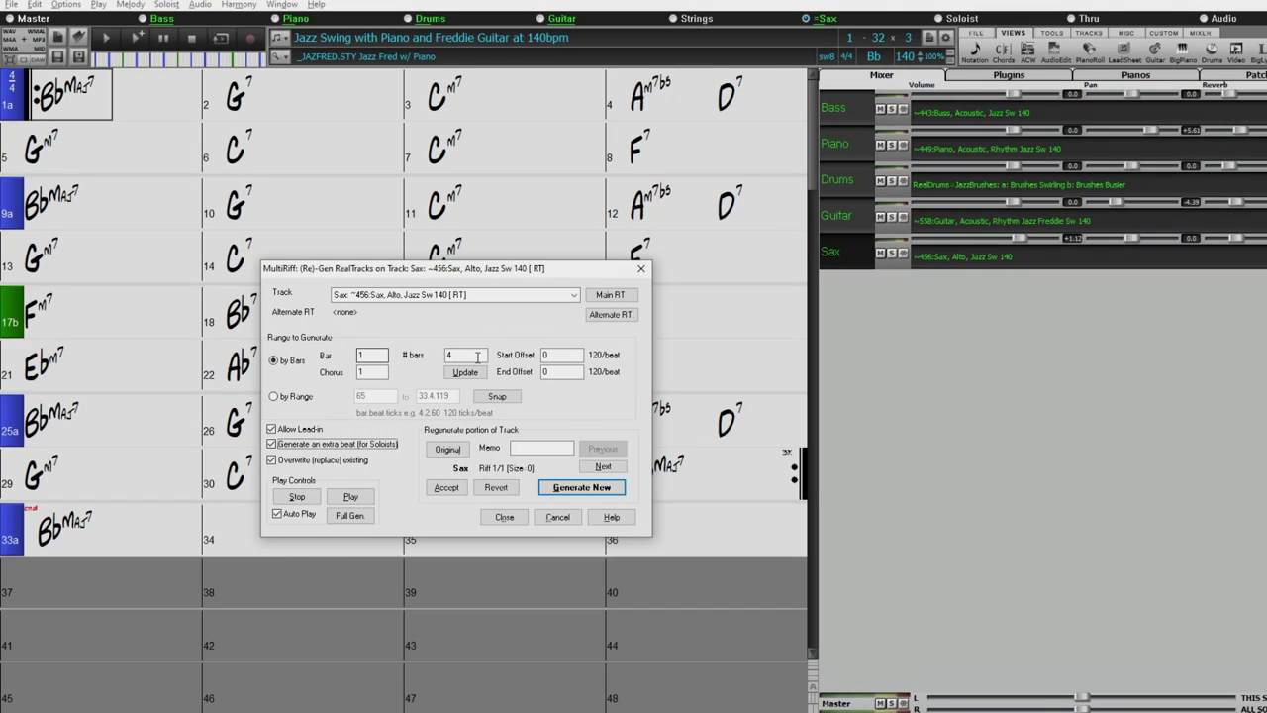
pyautogui.moveTo(478, 356); pyautogui.dragTo(448, 357)
pyautogui.click(580, 488)
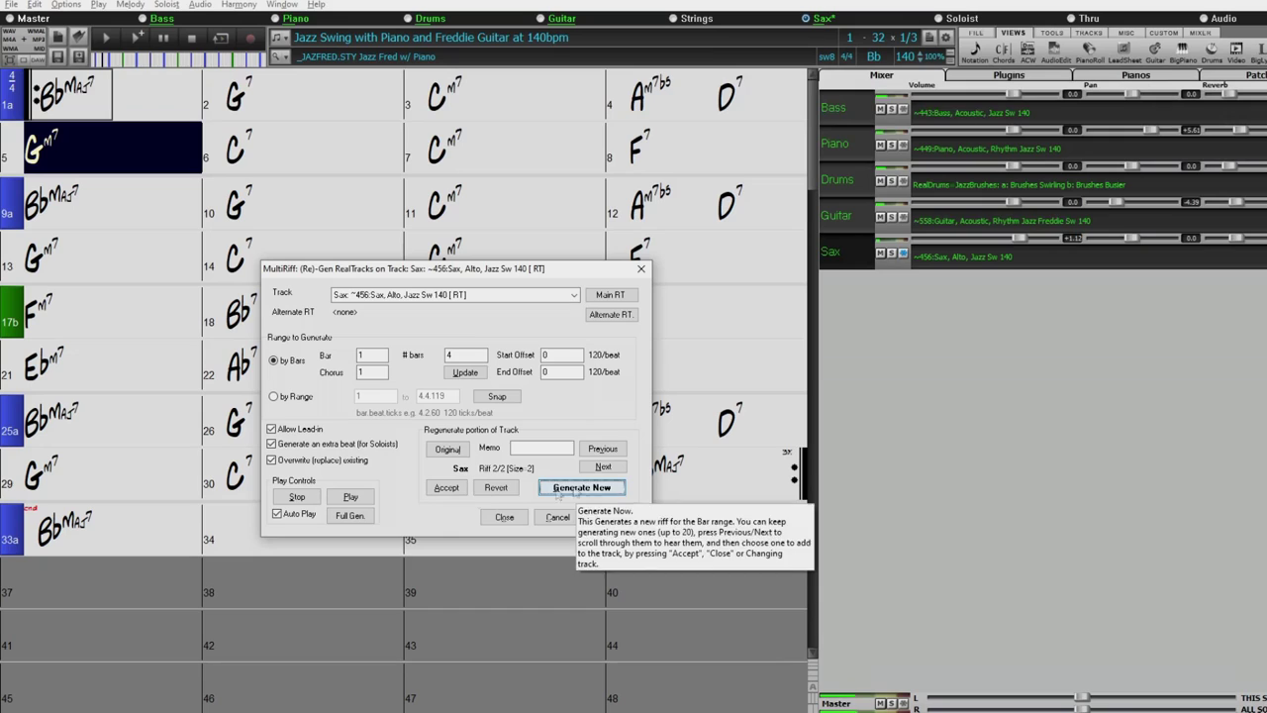
pyautogui.click(297, 497)
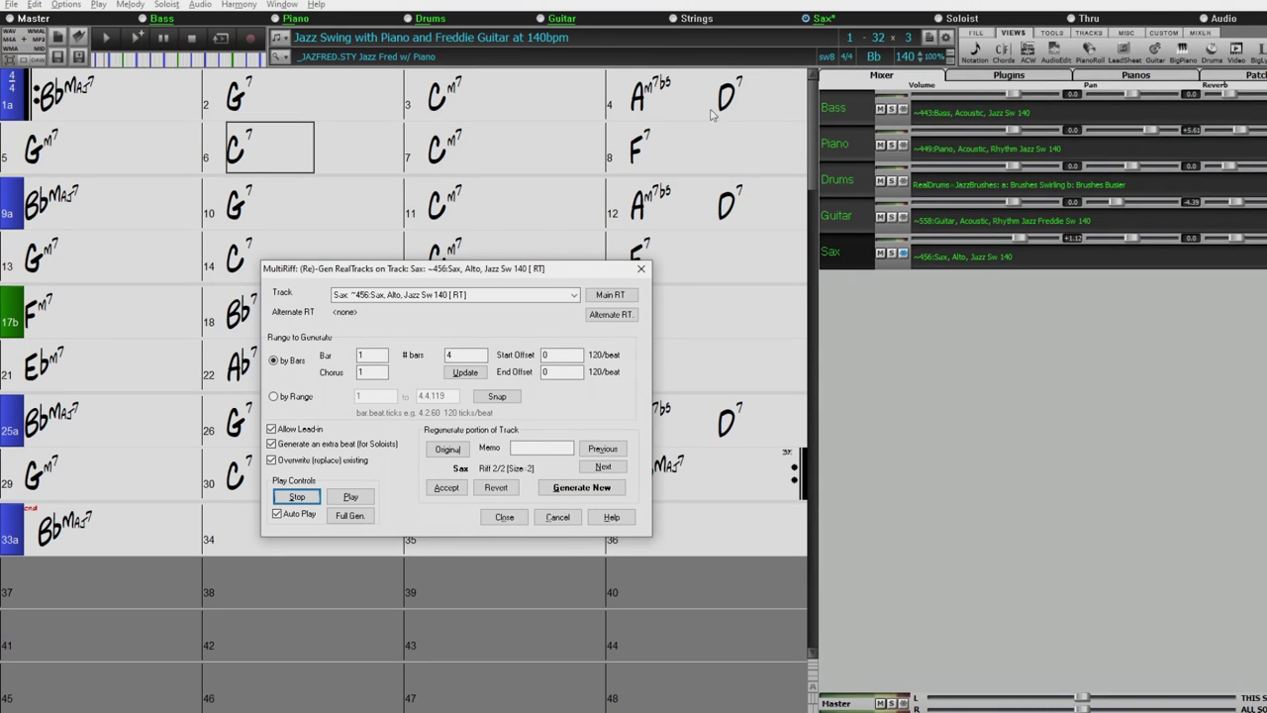
# Generate three more sax riffs for bars 1 to 4 and listen to each one
pyautogui.click(584, 485)
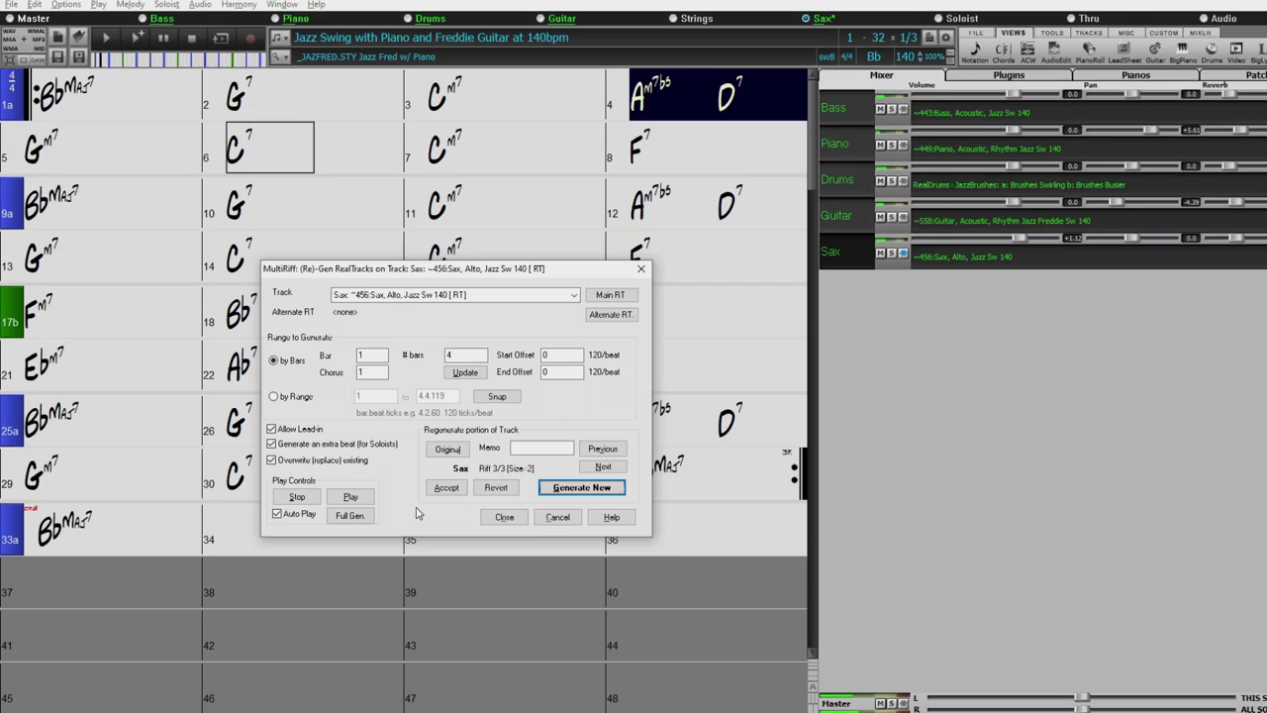
pyautogui.click(564, 487)
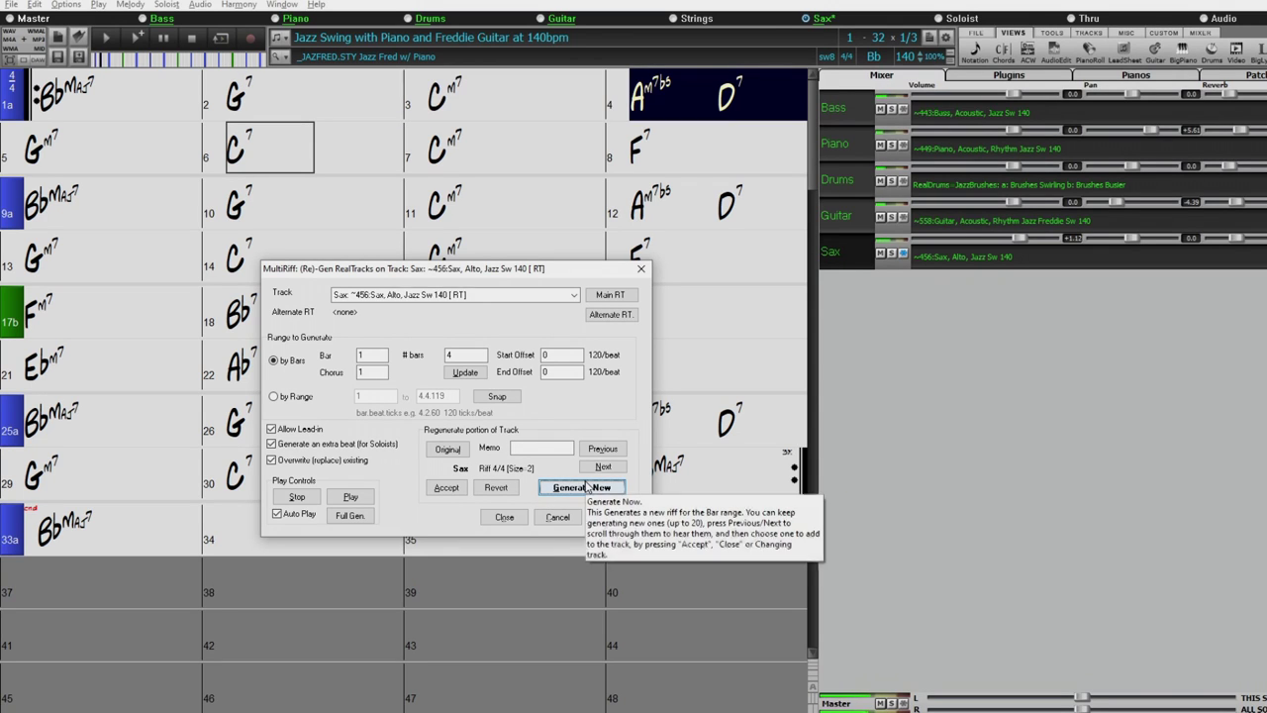
pyautogui.click(297, 496)
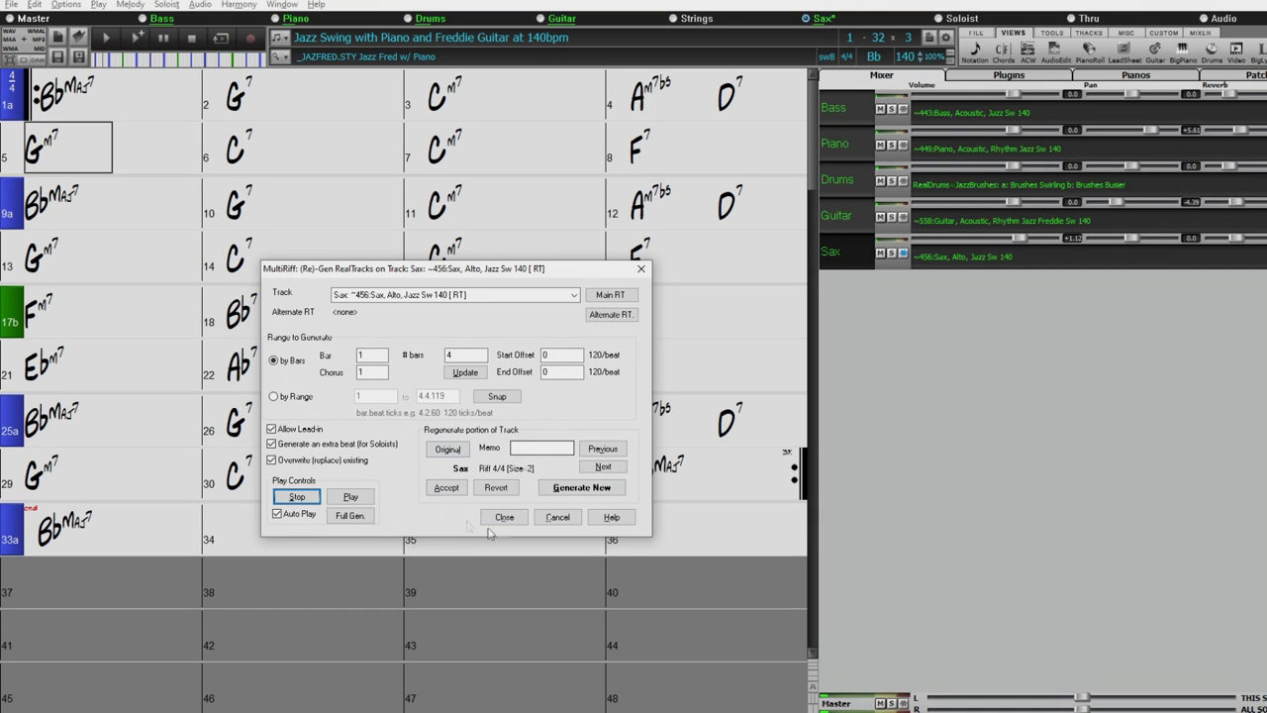
pyautogui.click(568, 491)
pyautogui.click(604, 487)
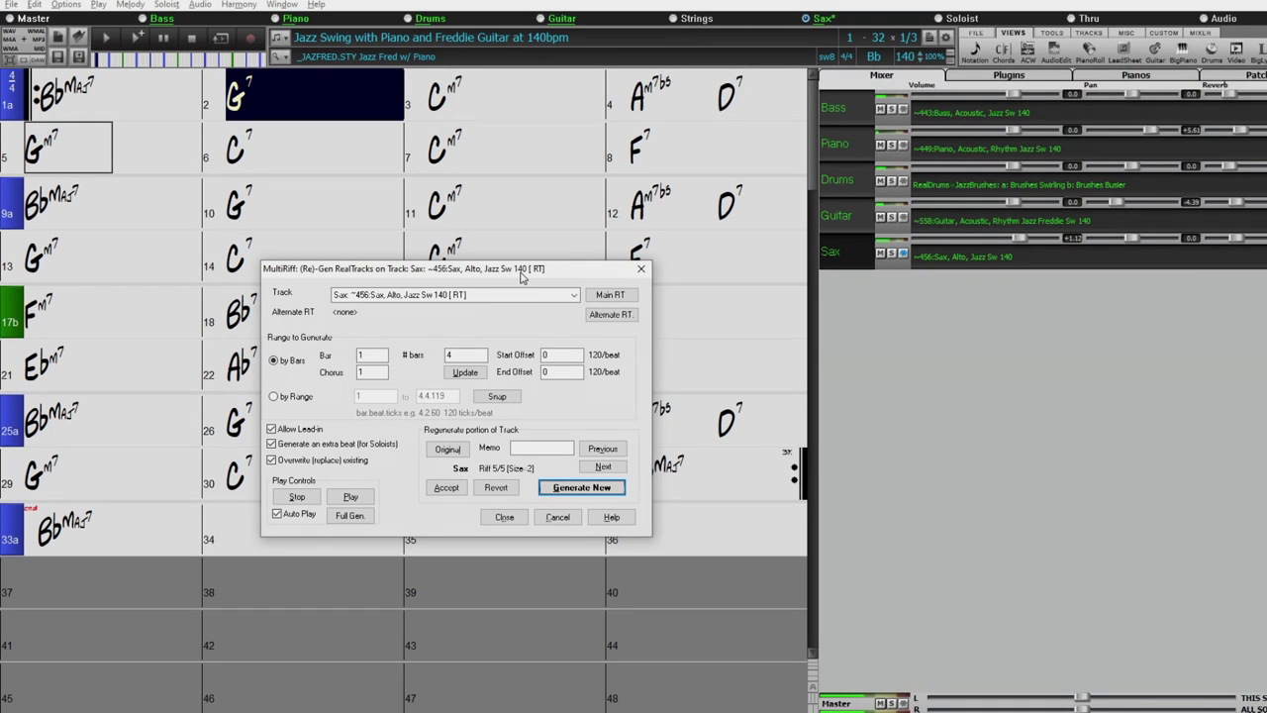
# Generate one more sax riff for bars 1 to 4, stop playback and label it with the memo "i like this one"
pyautogui.click(584, 492)
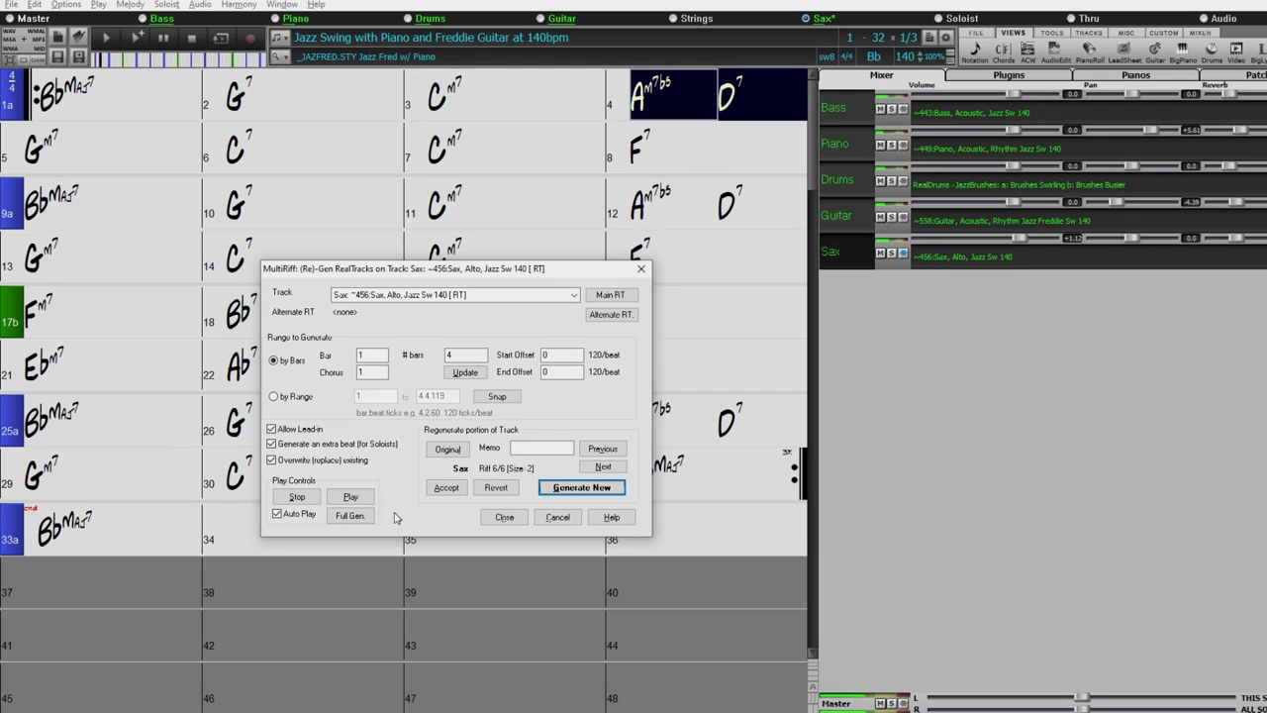
pyautogui.click(297, 496)
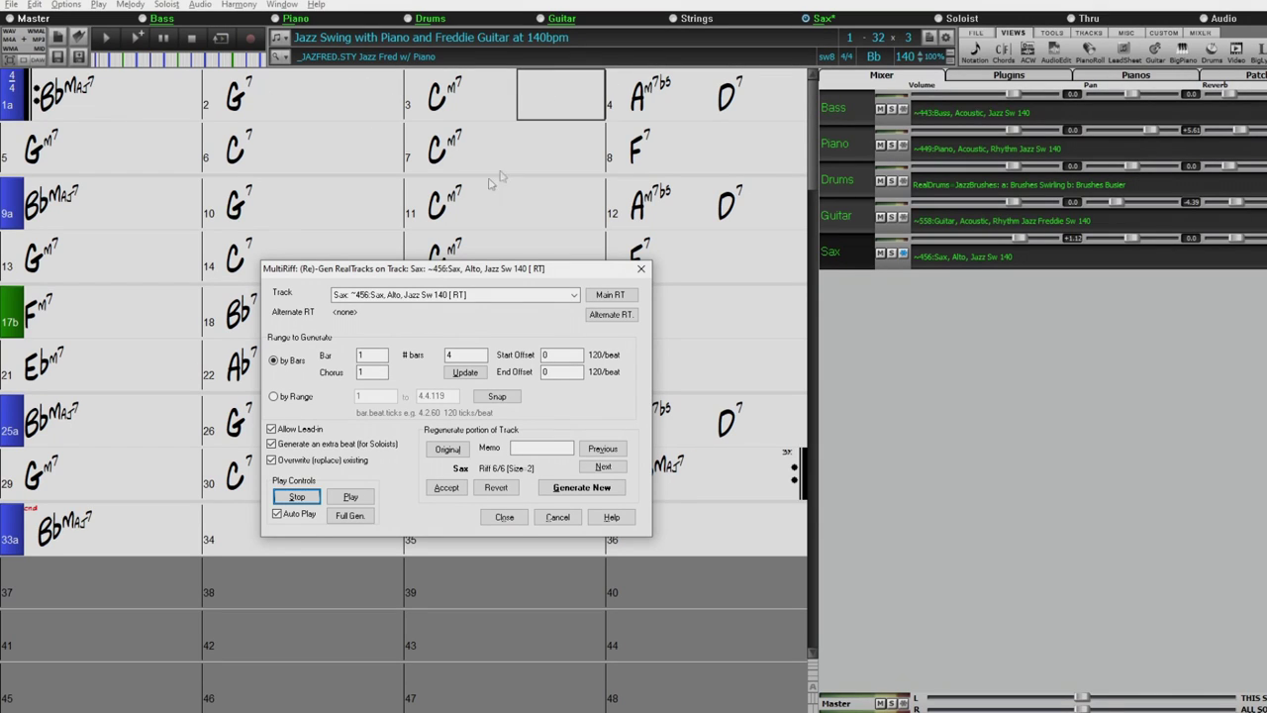
pyautogui.click(550, 447)
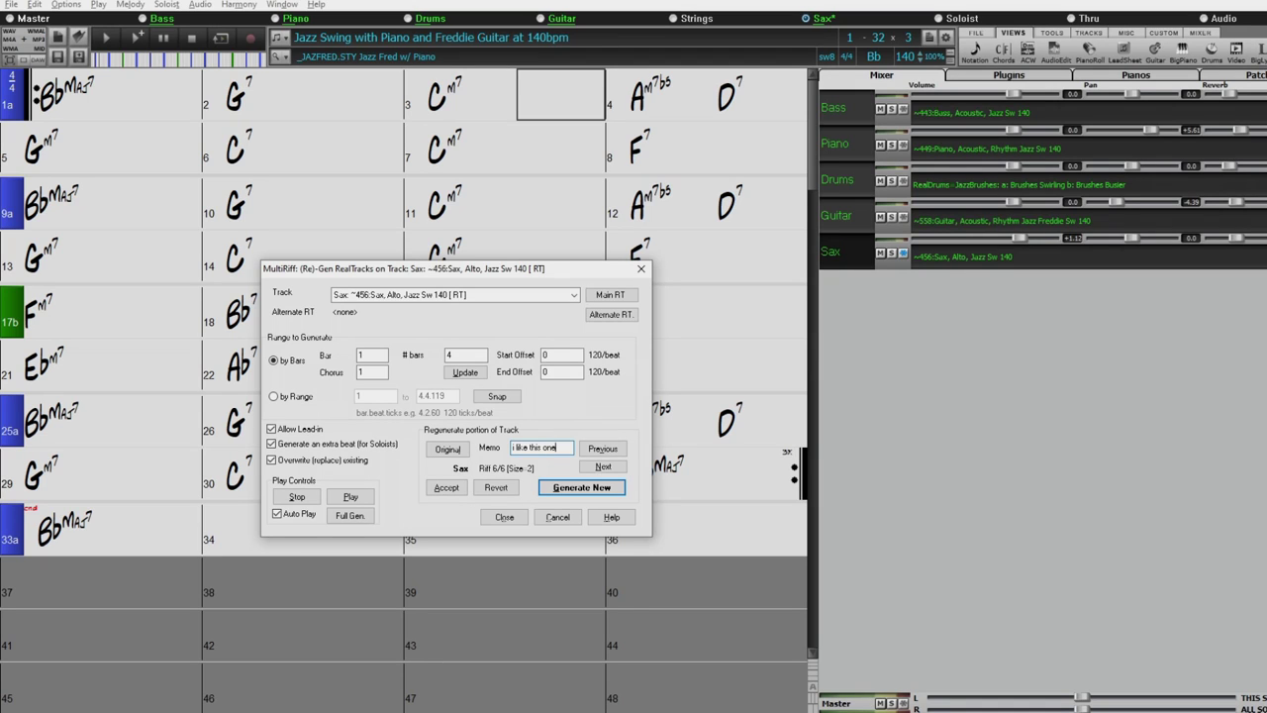
# Play back riff 5 and switch to riff 6 during playback to compare the two
pyautogui.click(603, 449)
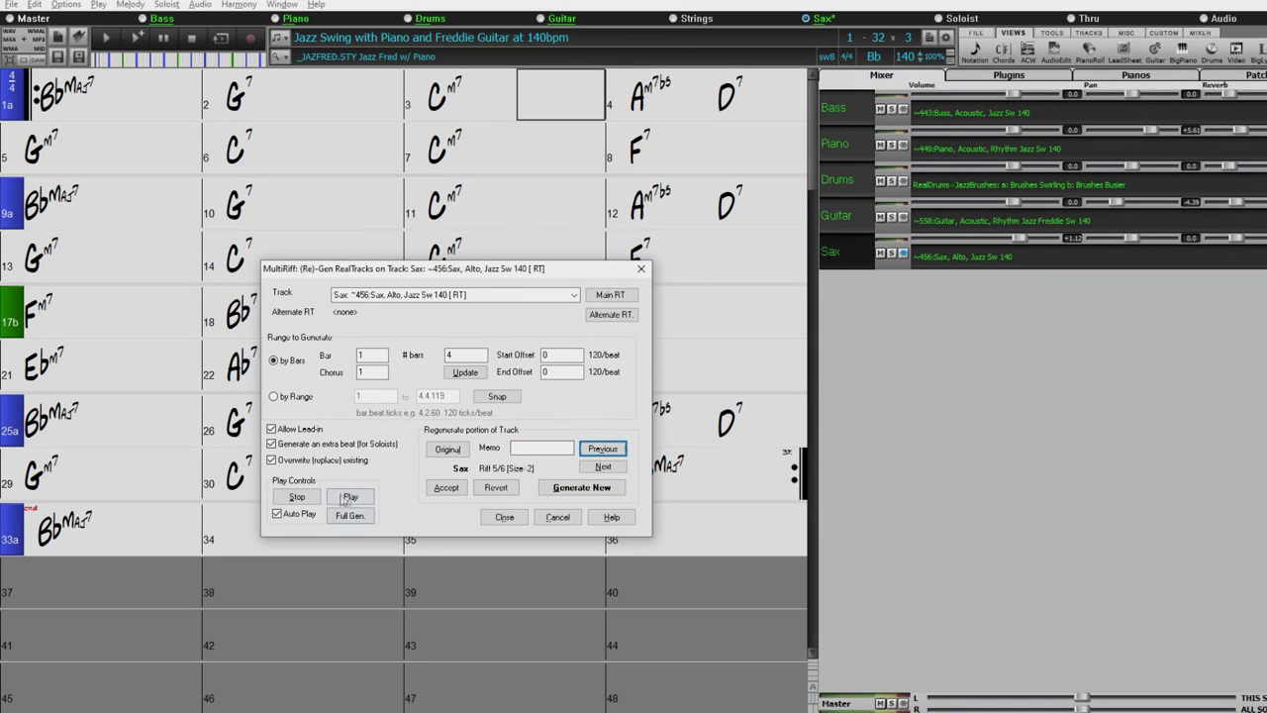
pyautogui.click(309, 498)
pyautogui.click(361, 501)
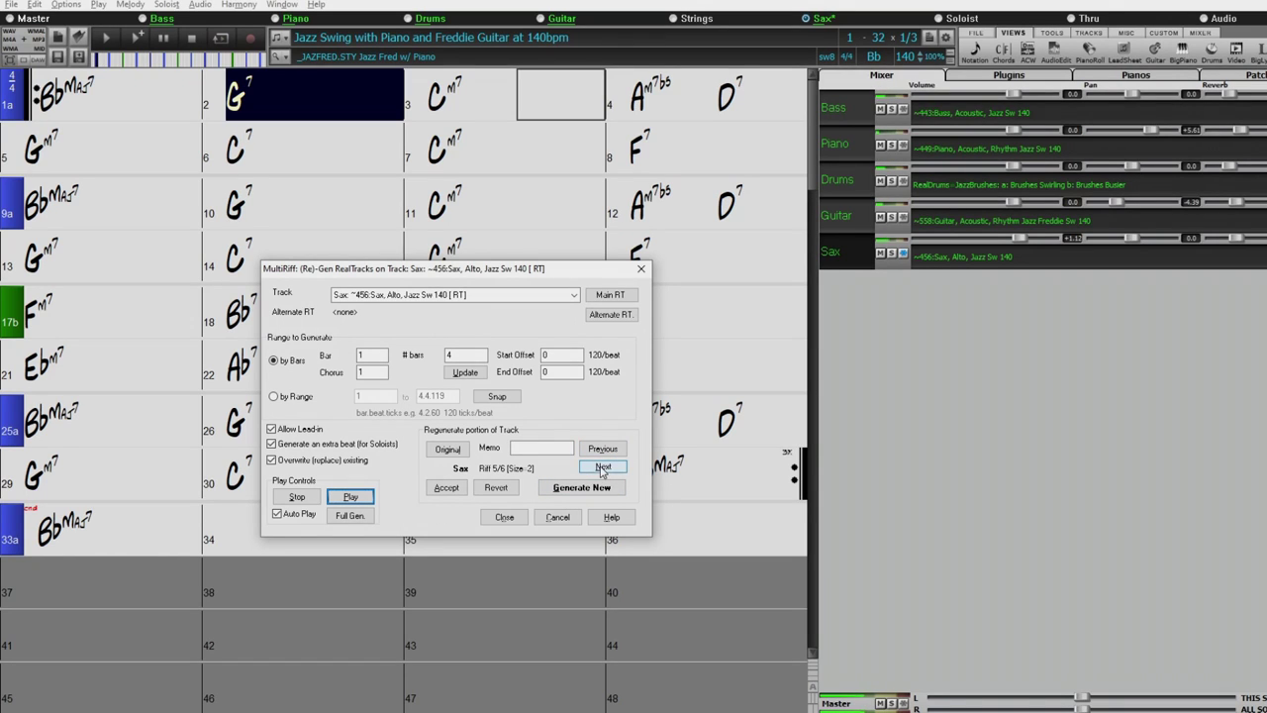
pyautogui.click(605, 466)
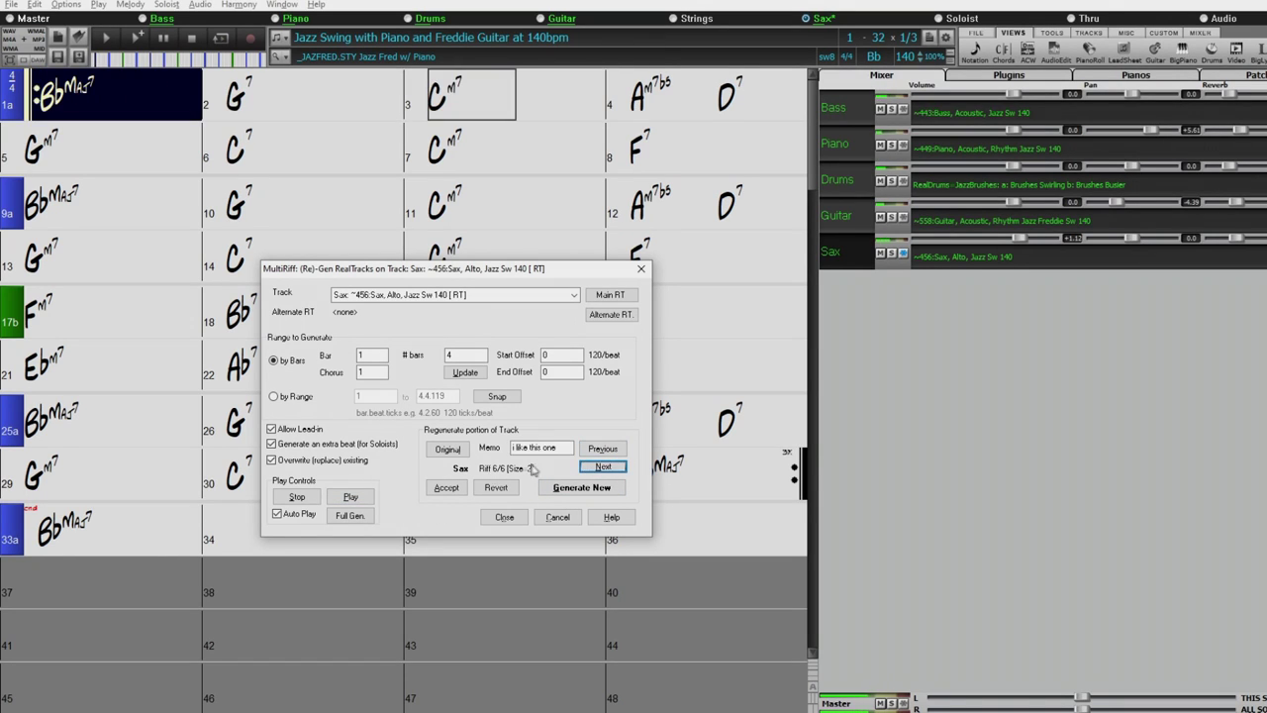
# Step back to riff 4 while listening and label it with the memo "pretty good too"
pyautogui.click(615, 453)
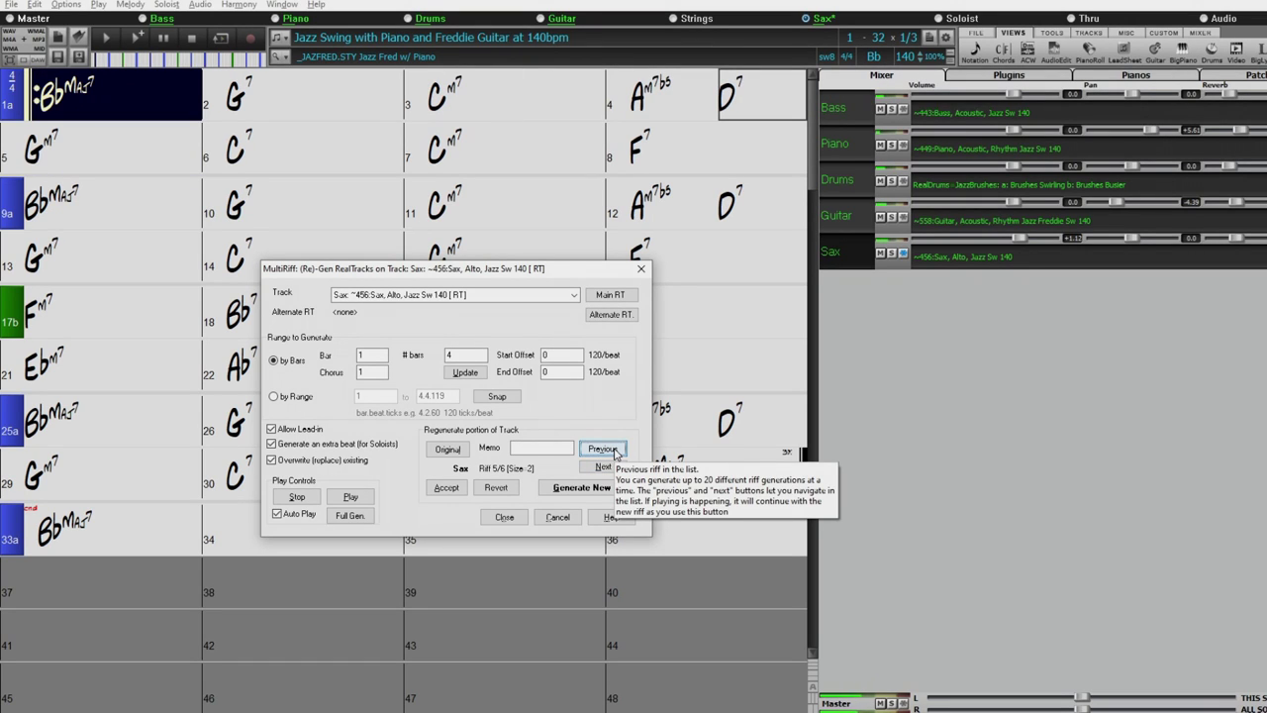
pyautogui.click(616, 452)
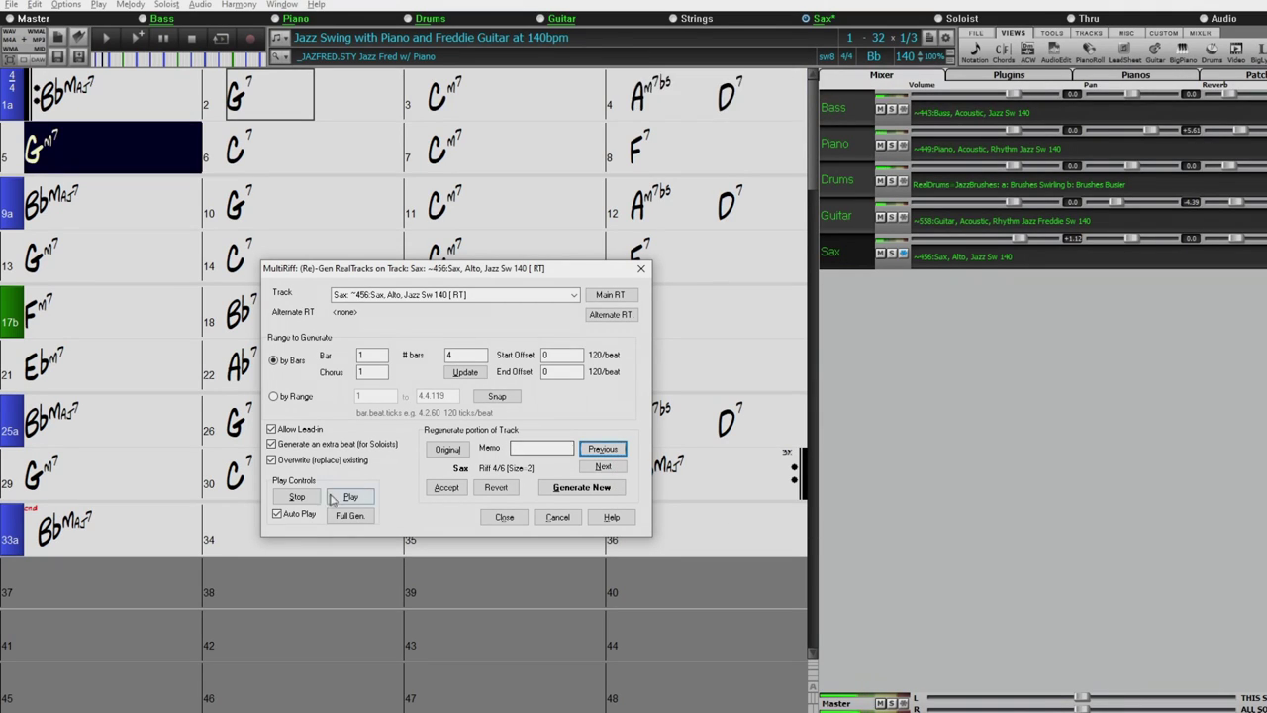
pyautogui.click(561, 447)
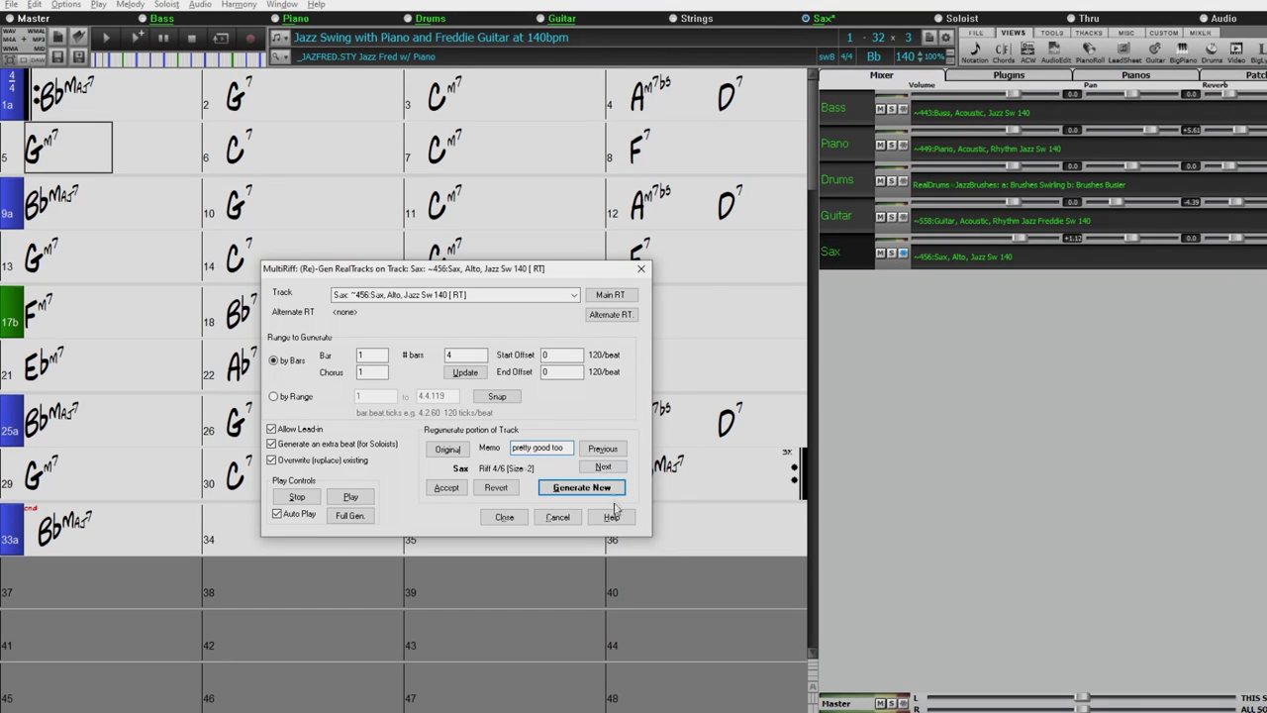
# Compare the memos of riffs 4 and 6, audition the riffs from 4 back to 1 and stop playback
pyautogui.click(602, 466)
pyautogui.click(603, 466)
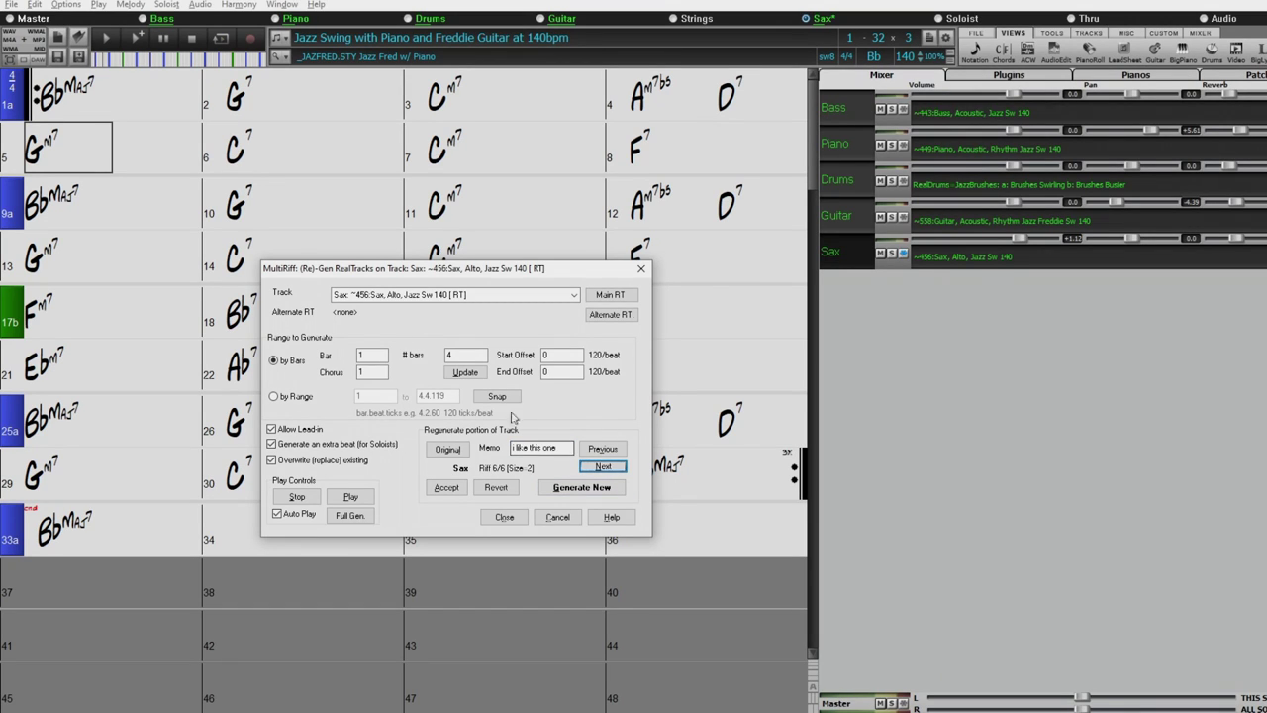
pyautogui.click(602, 448)
pyautogui.click(602, 449)
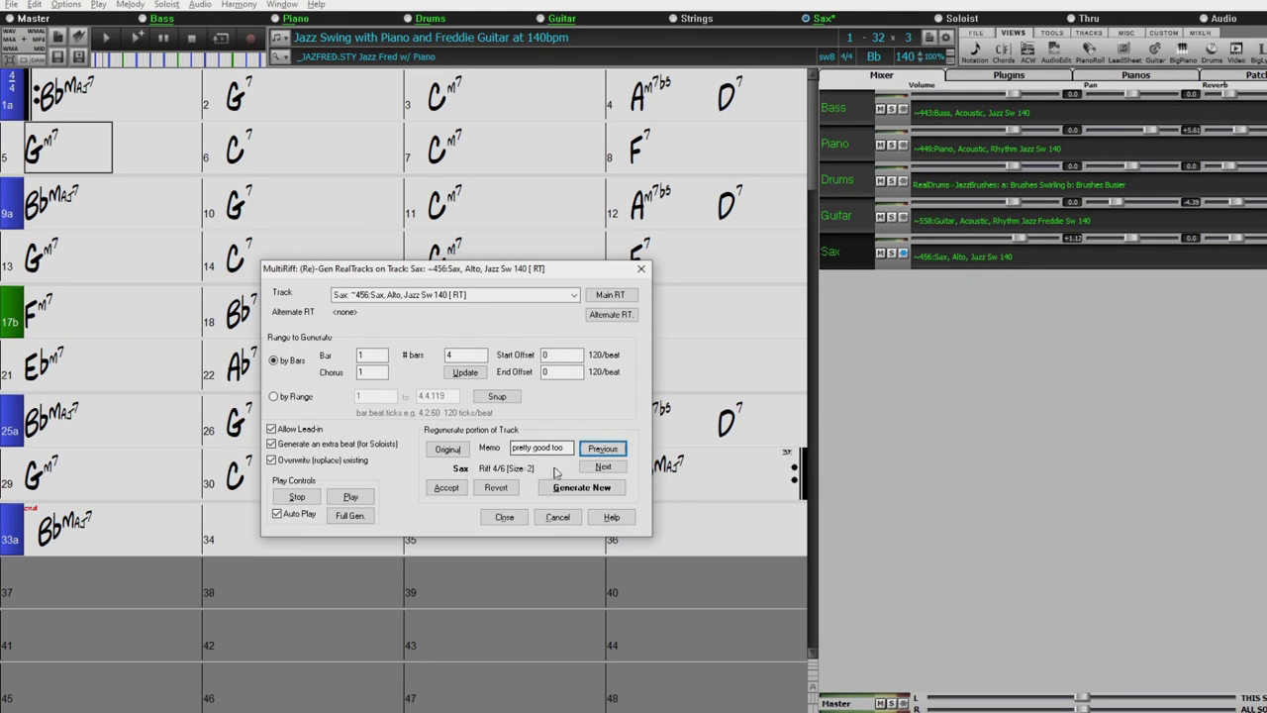
pyautogui.click(350, 496)
pyautogui.click(603, 448)
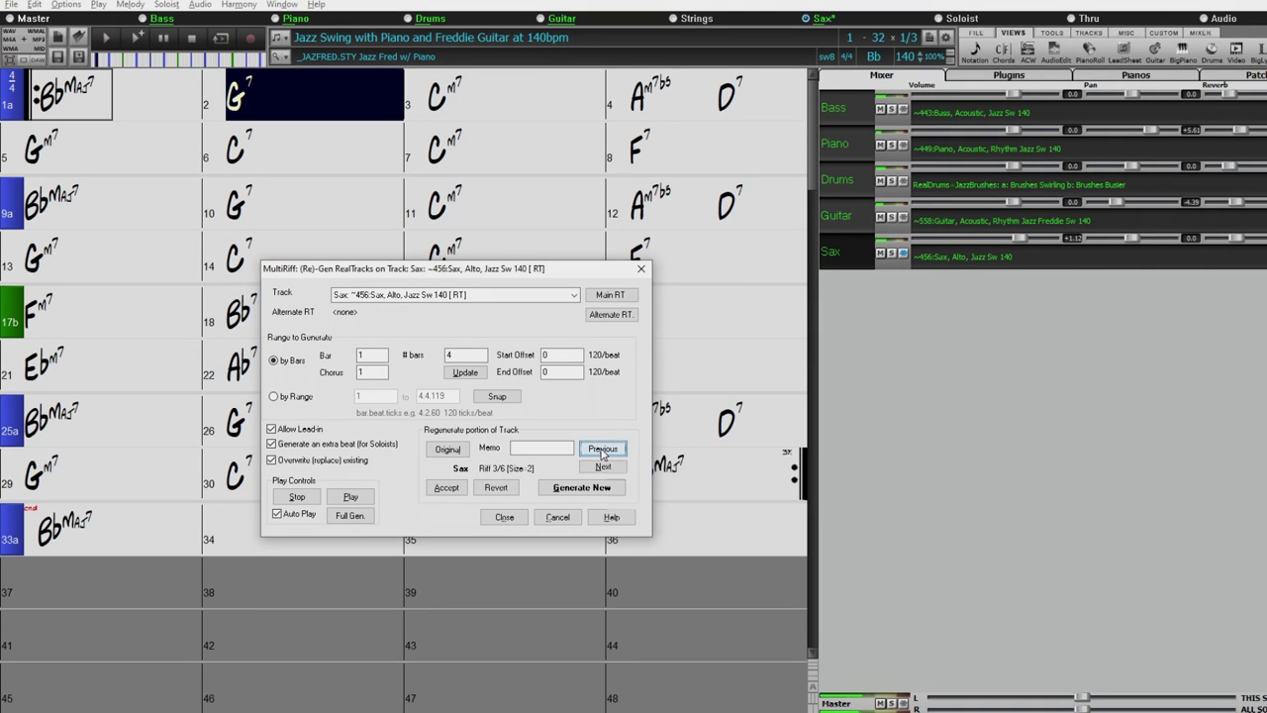
pyautogui.click(601, 453)
pyautogui.click(597, 448)
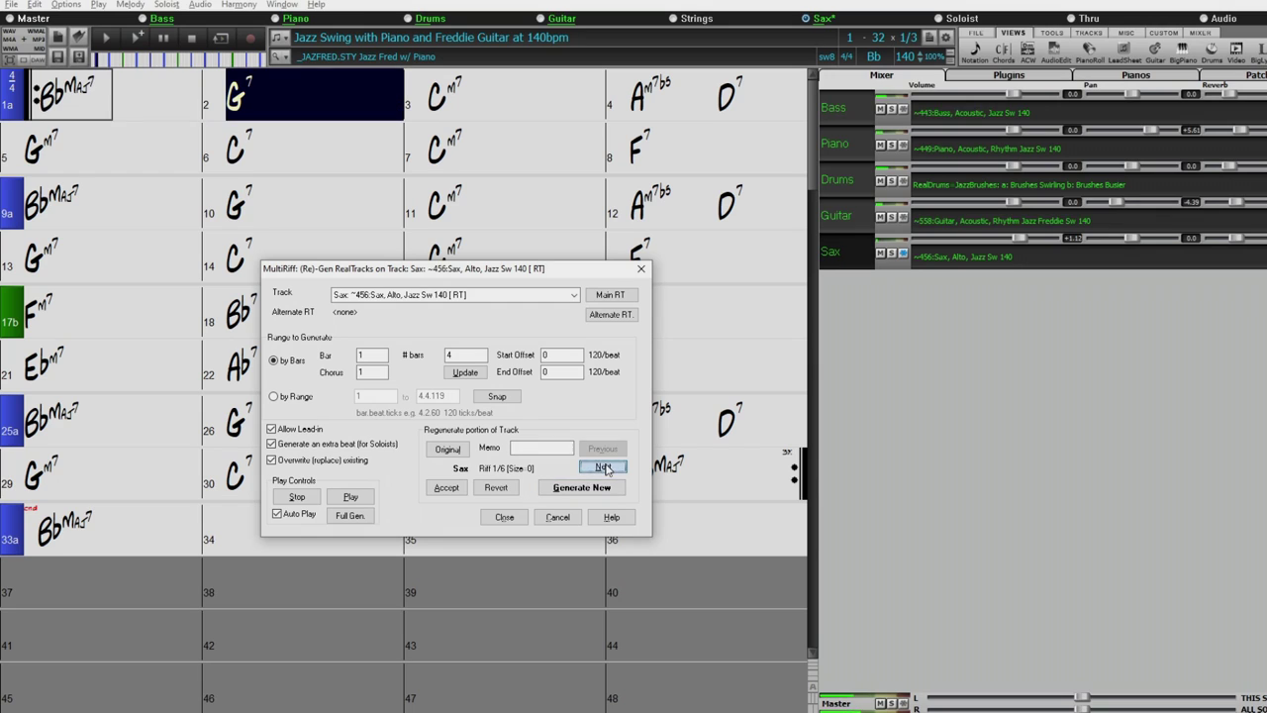
pyautogui.click(299, 496)
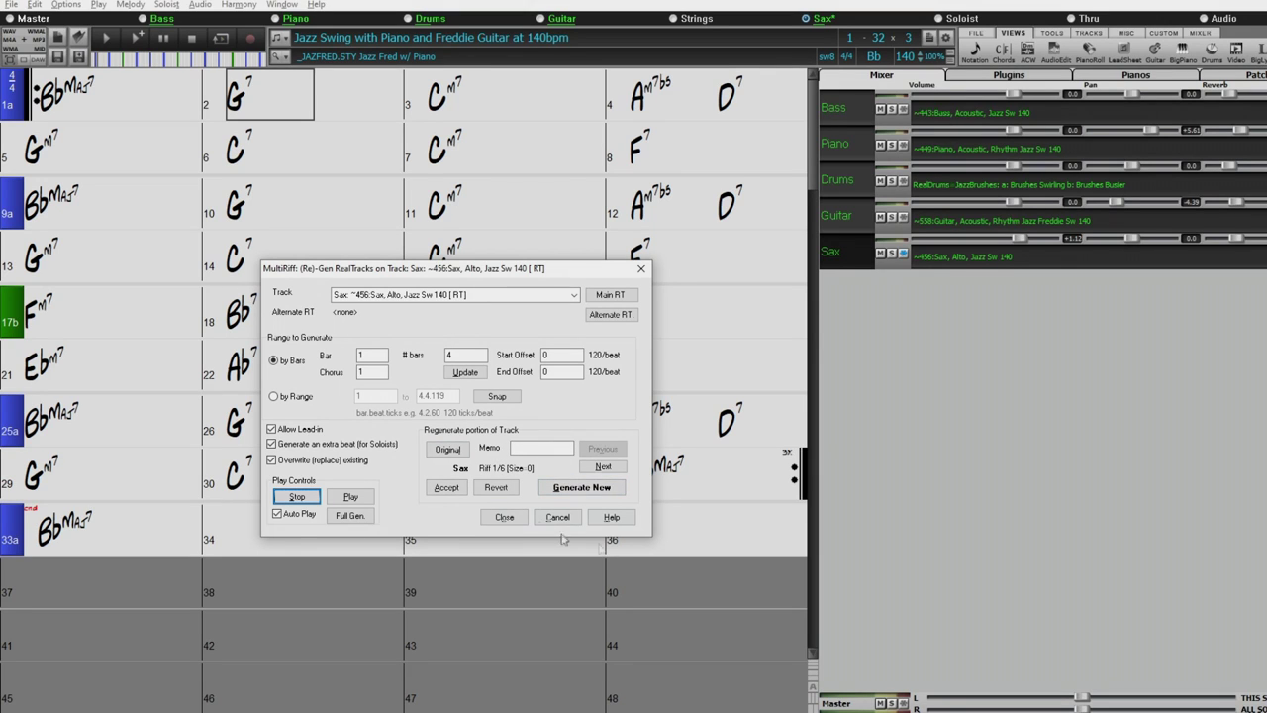
# Return to riff 6, labelled "i like this one", and accept it for the first four bars
pyautogui.click(600, 468)
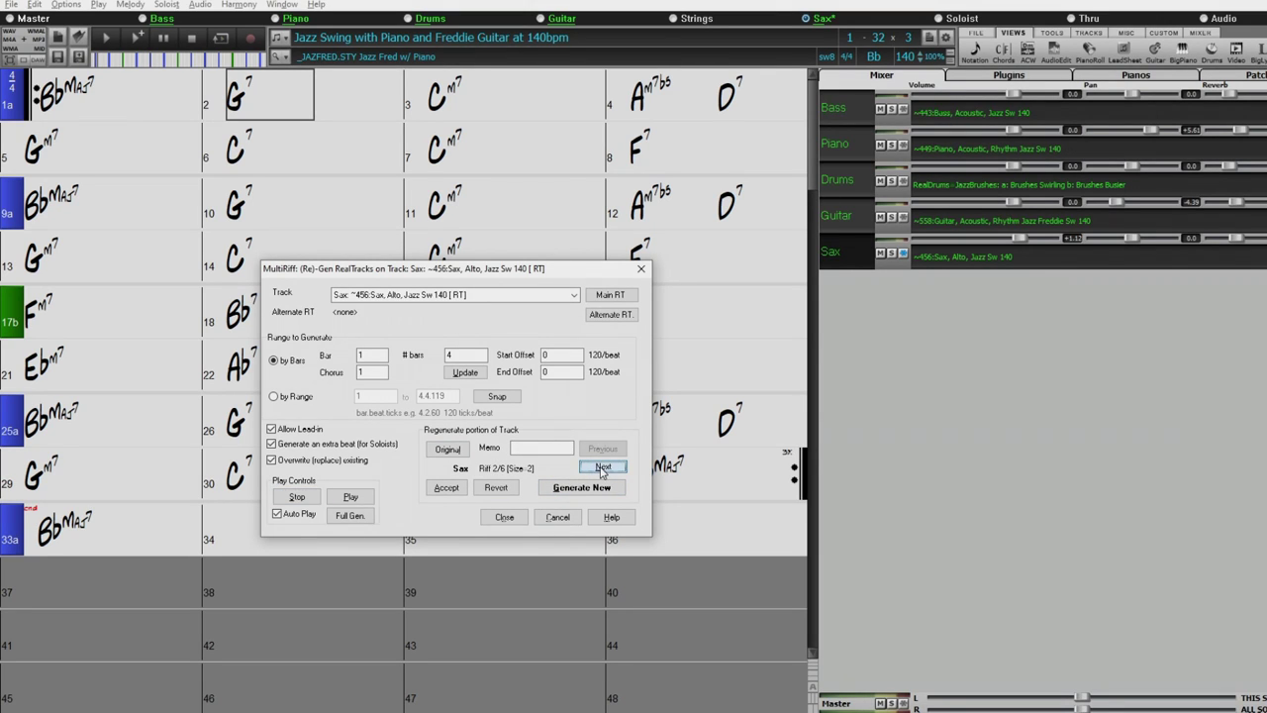
pyautogui.click(601, 468)
pyautogui.click(600, 468)
pyautogui.click(601, 468)
pyautogui.click(601, 468)
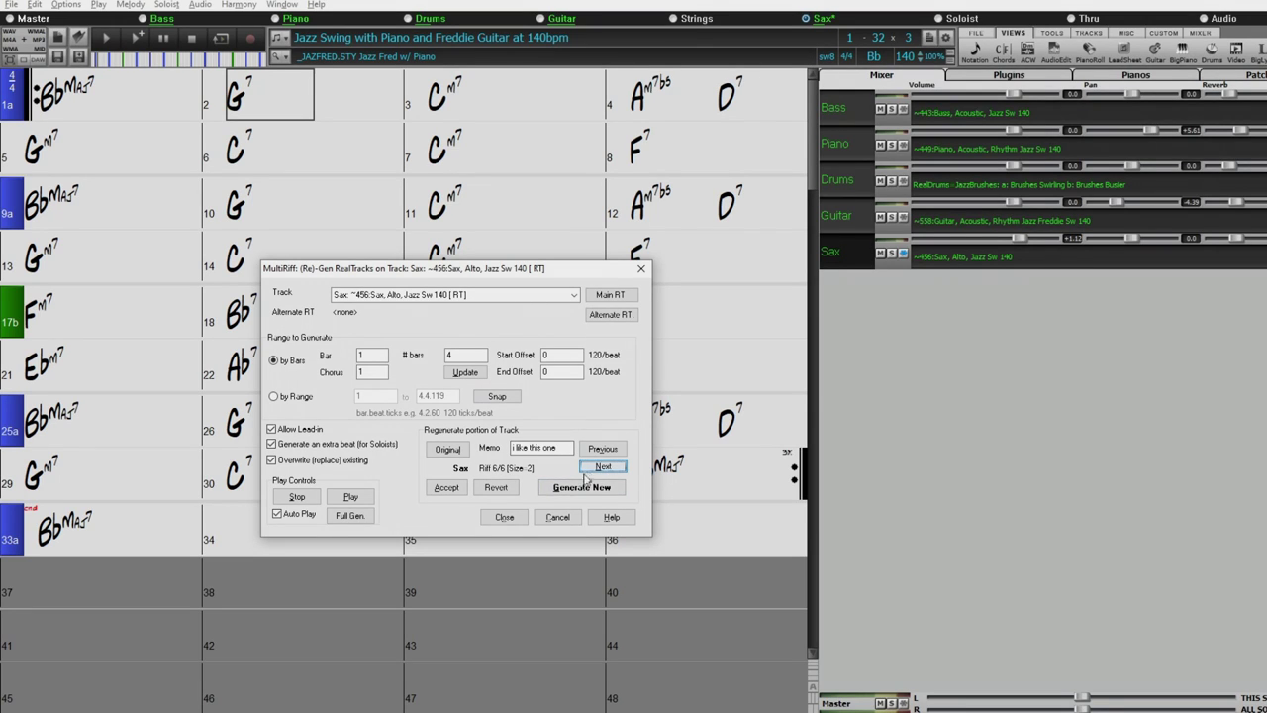
pyautogui.click(450, 489)
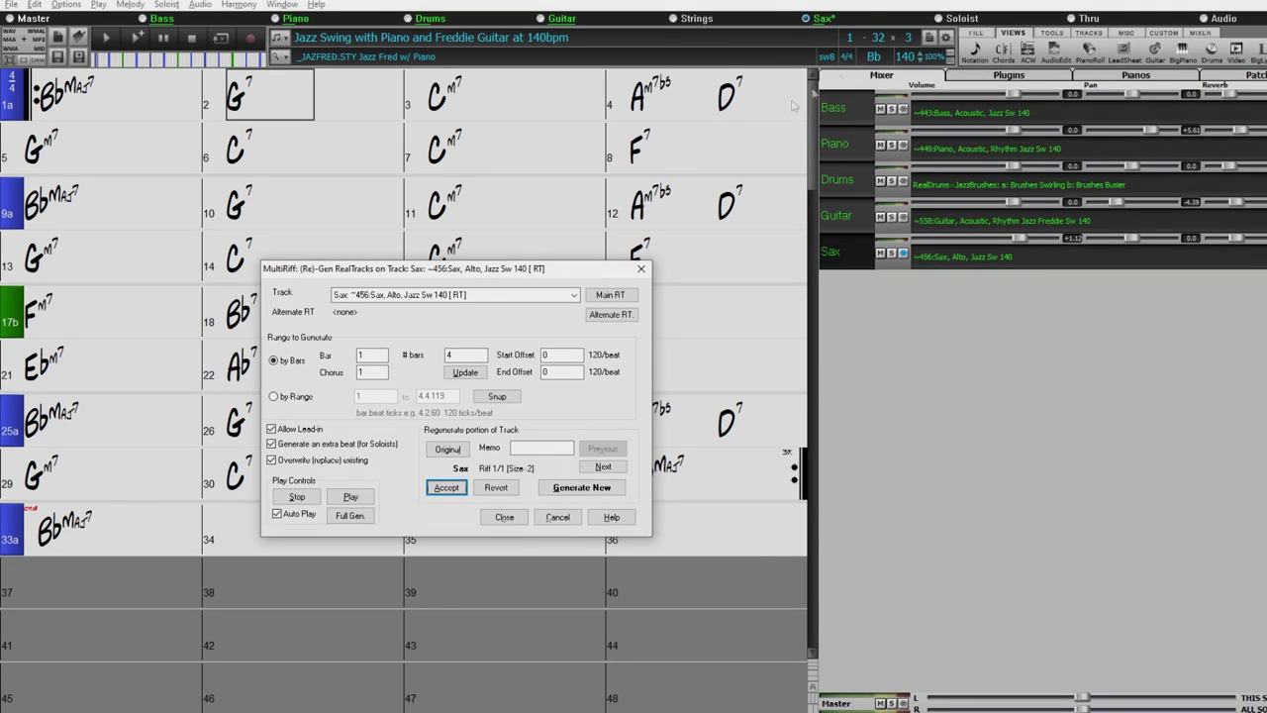
# Set the generation range to start at bar 5 and generate nine sax riffs for bars 5 to 8, listening to each
pyautogui.doubleClick(372, 354)
pyautogui.write('5')
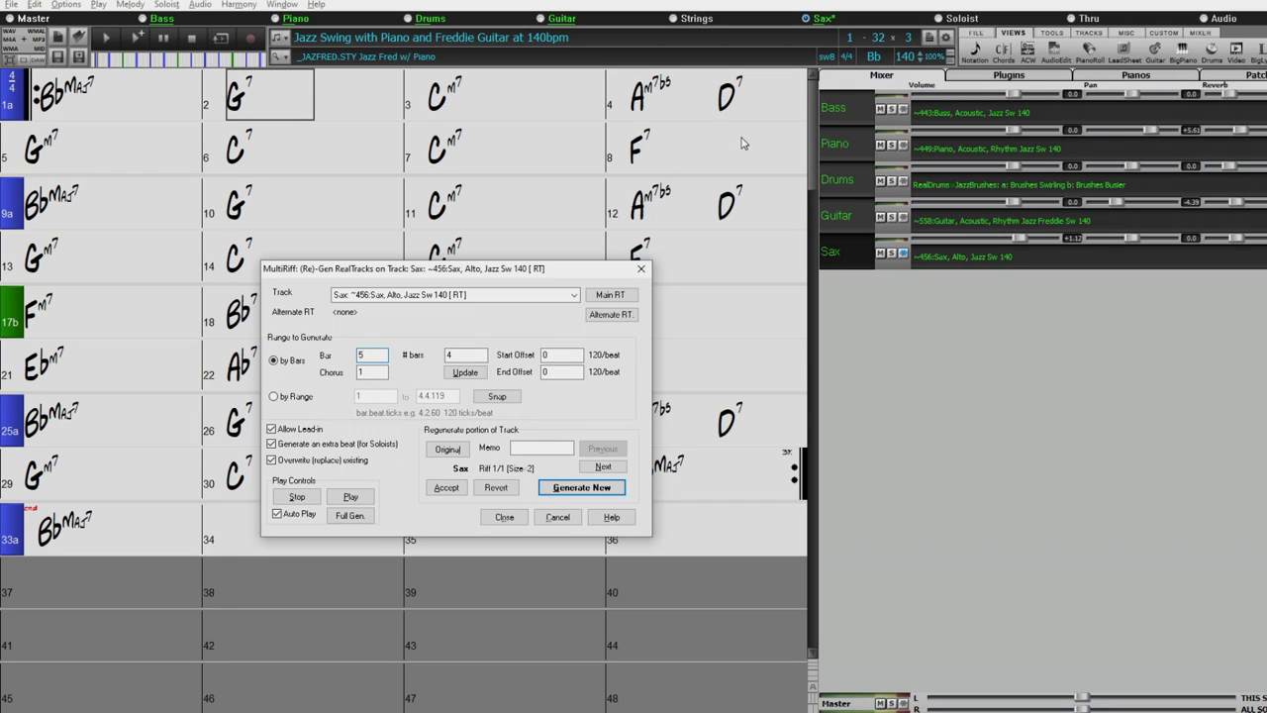
pyautogui.click(582, 487)
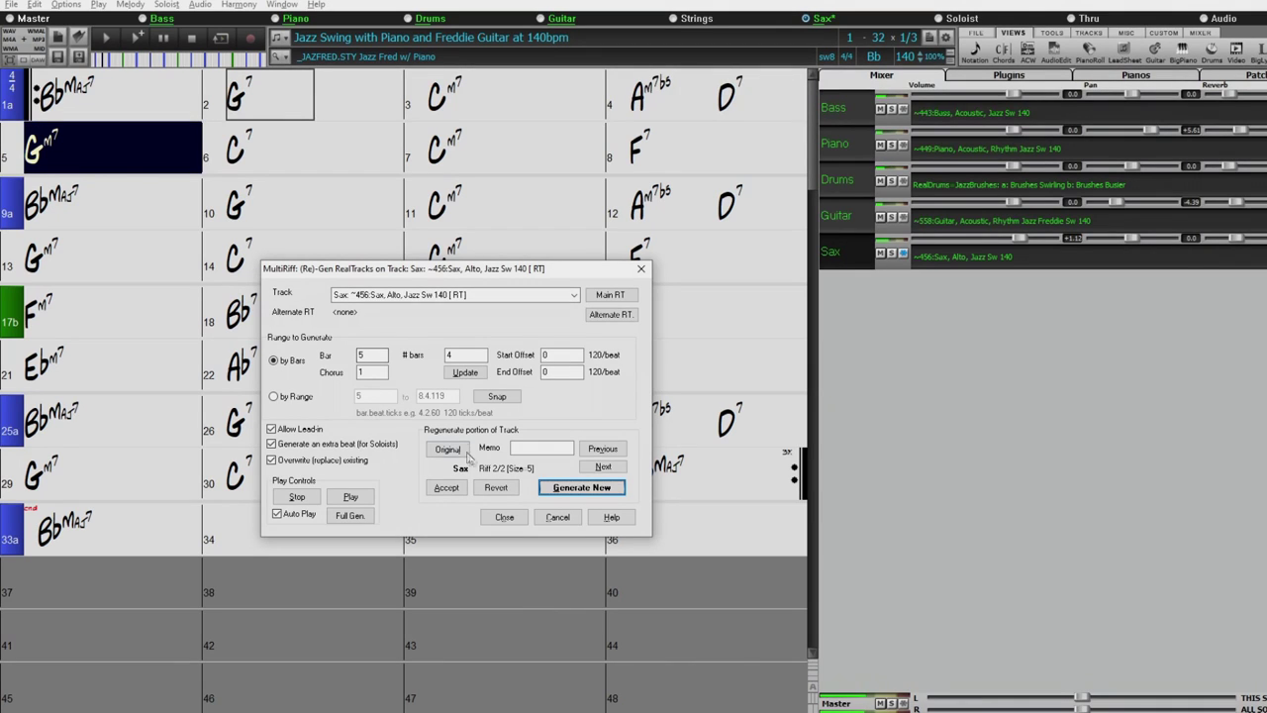
pyautogui.click(581, 489)
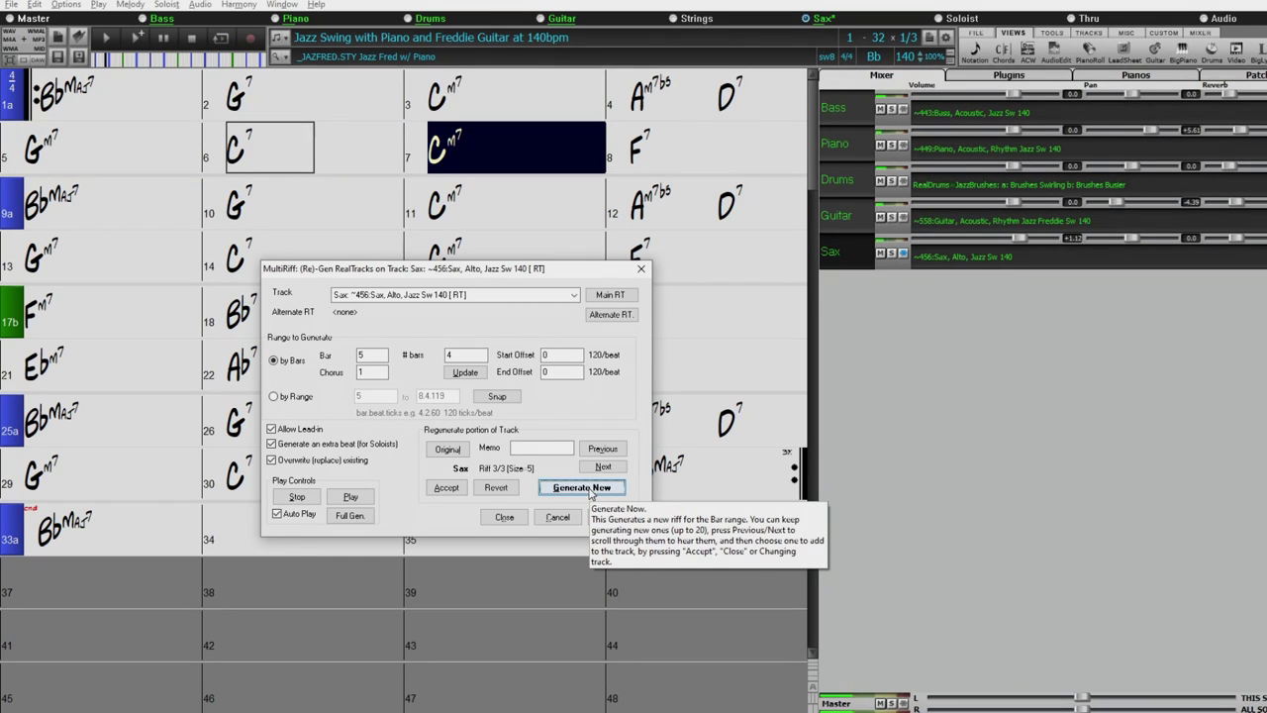
pyautogui.click(583, 487)
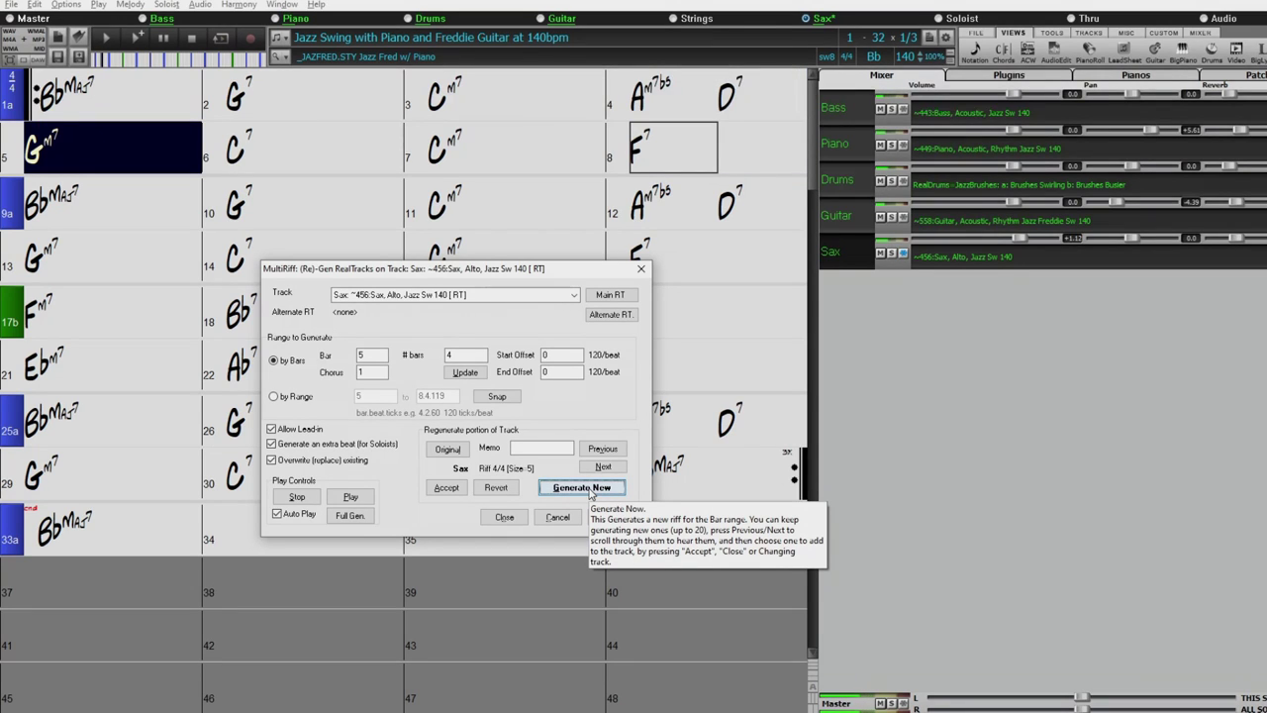
pyautogui.click(593, 489)
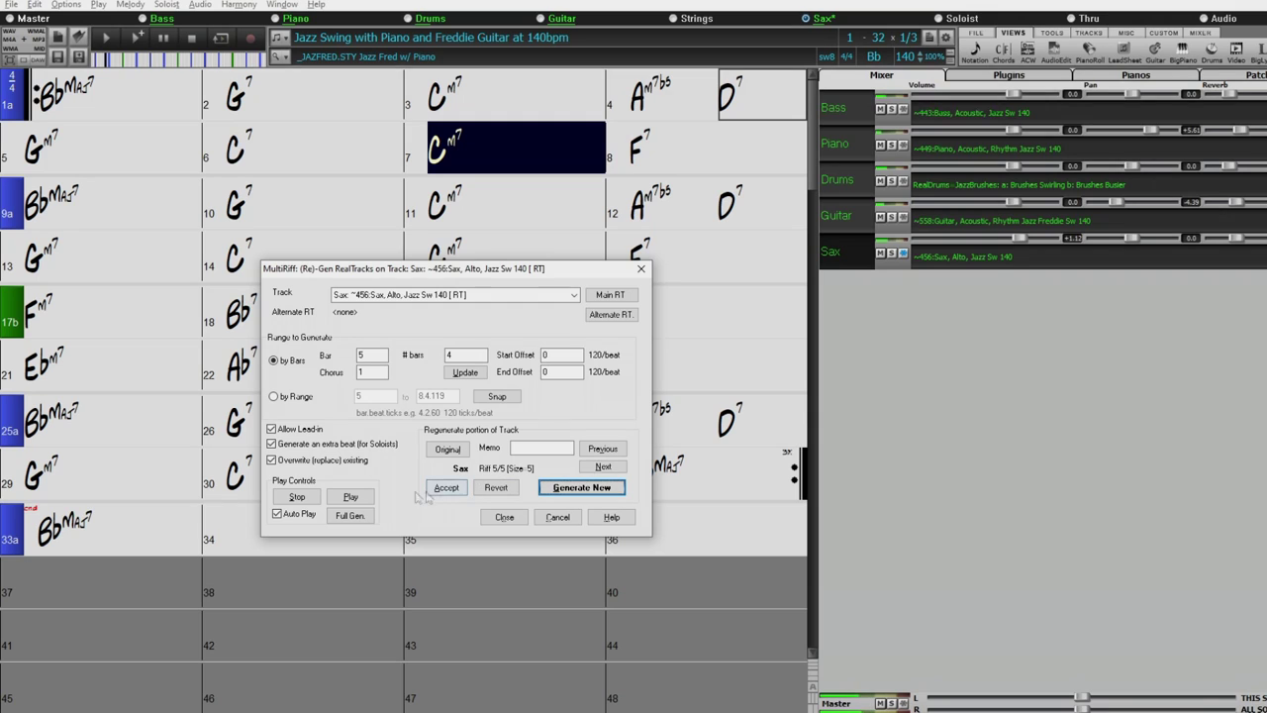
pyautogui.click(581, 487)
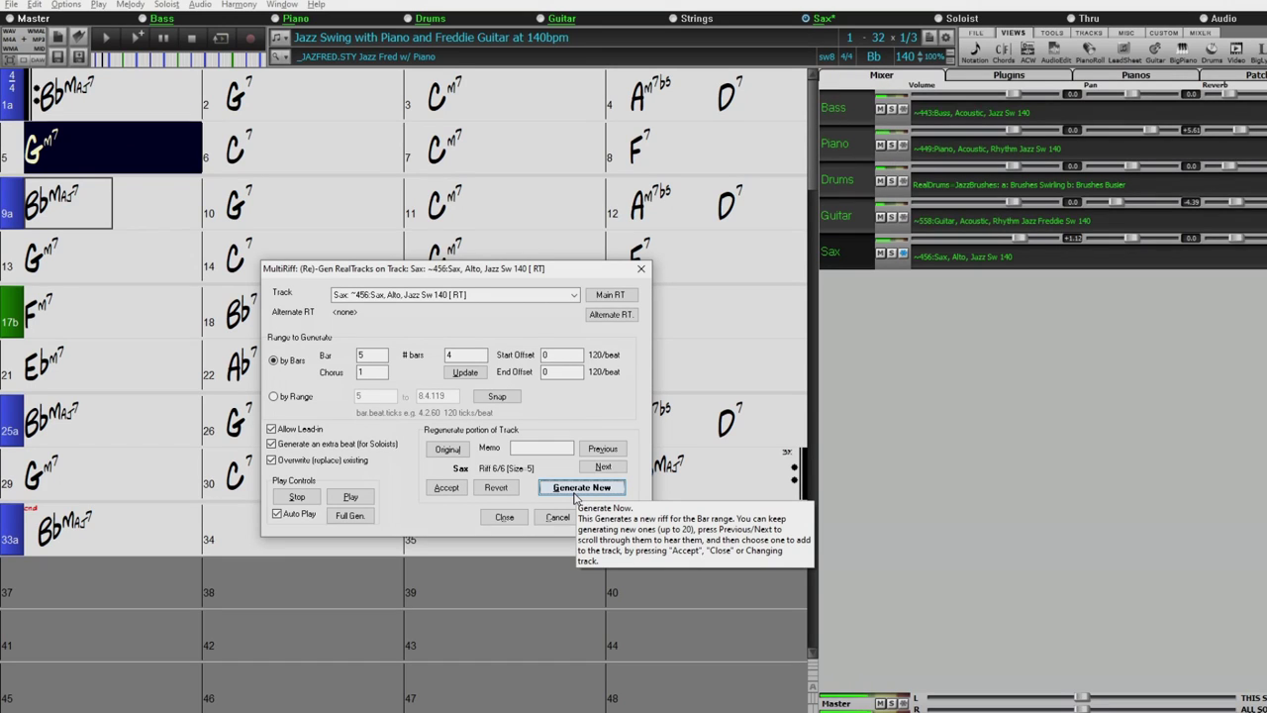
pyautogui.click(578, 490)
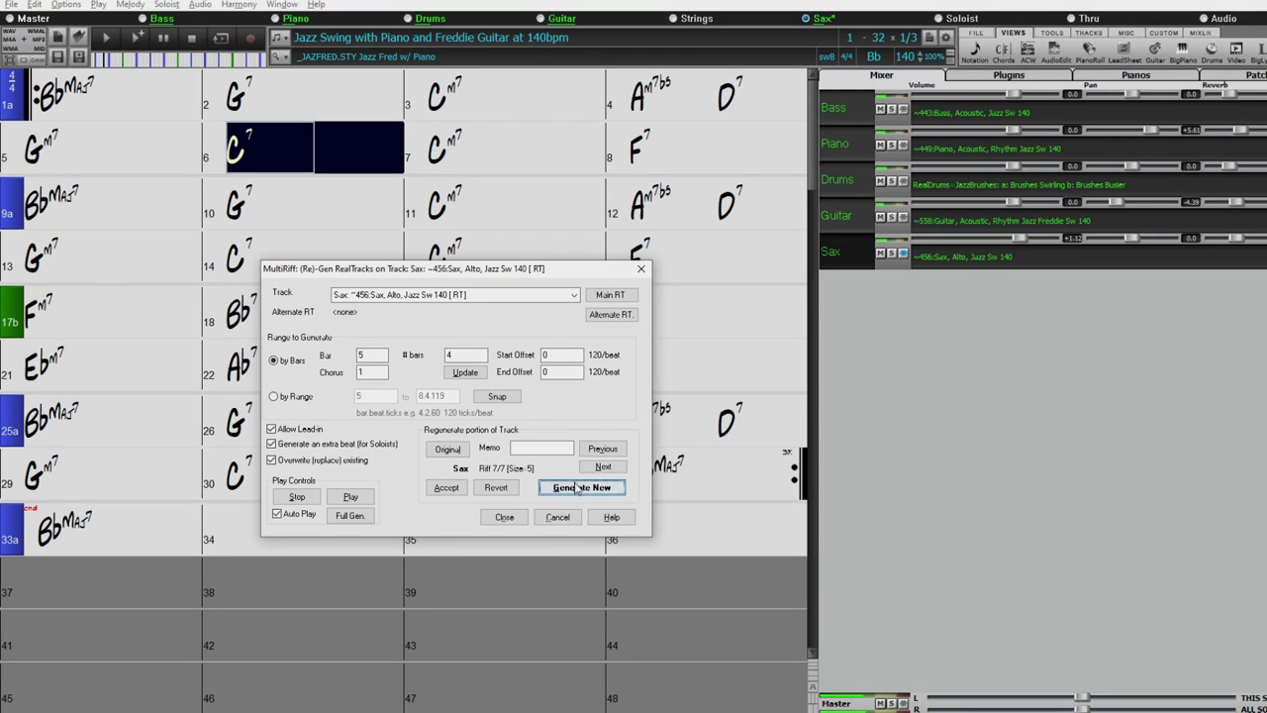
pyautogui.click(598, 488)
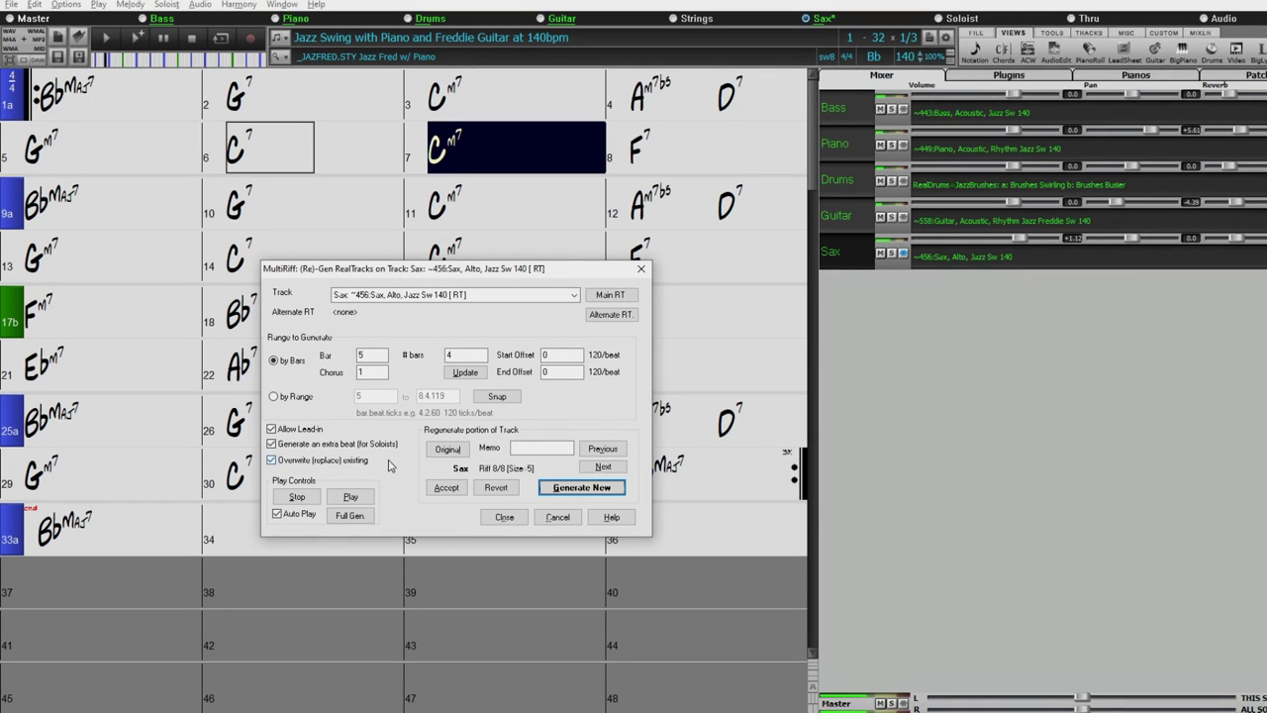
pyautogui.press('Return')
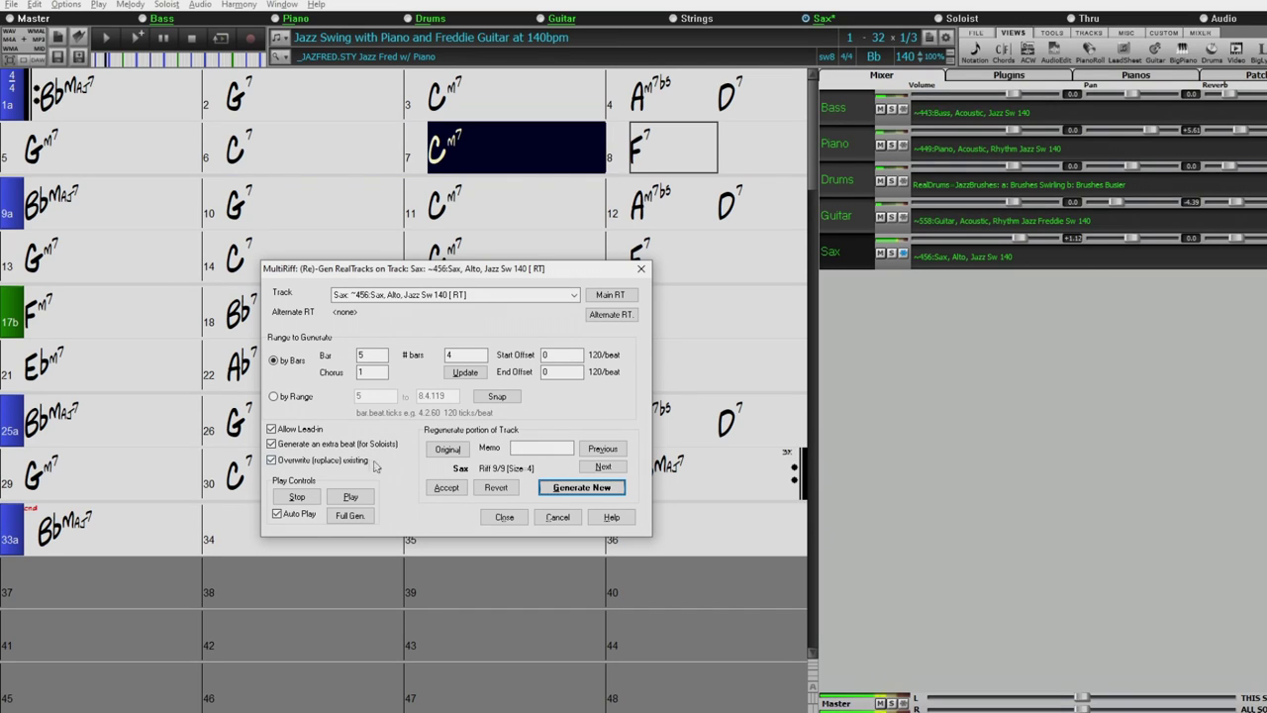
pyautogui.click(563, 488)
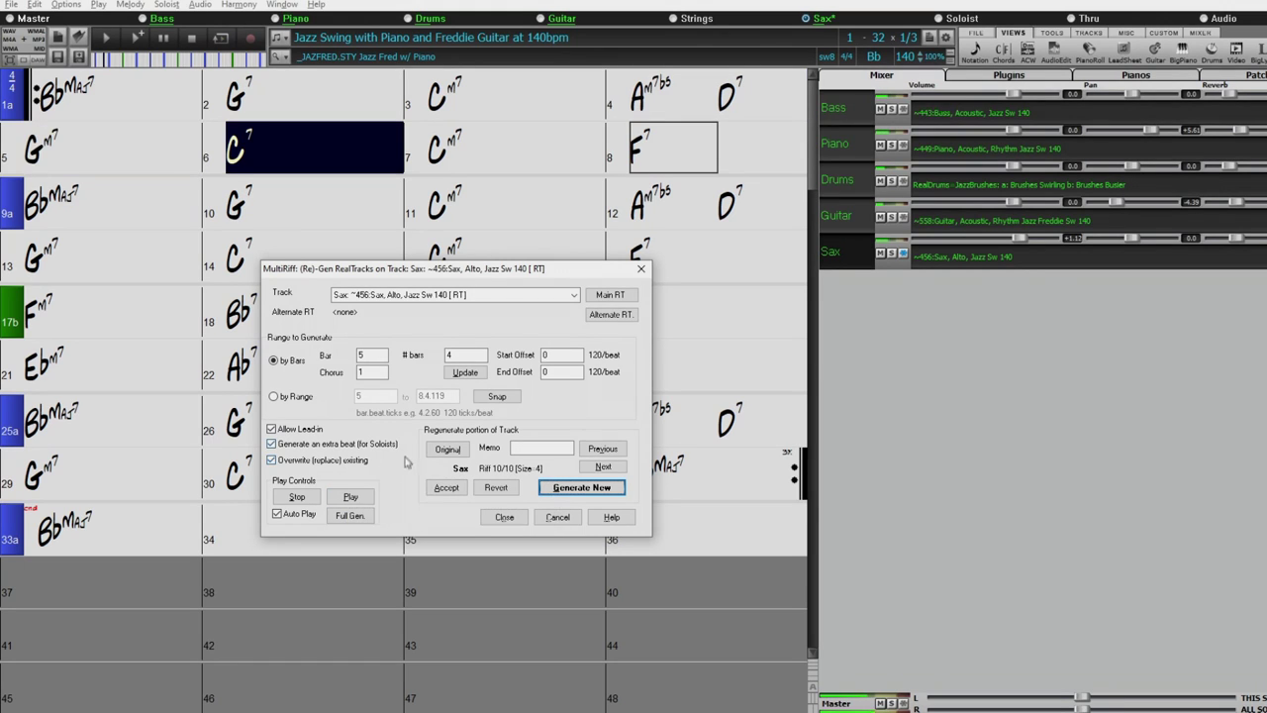
# Stop playback, go back to riff 9 and accept it for bars 5 to 8
pyautogui.click(315, 498)
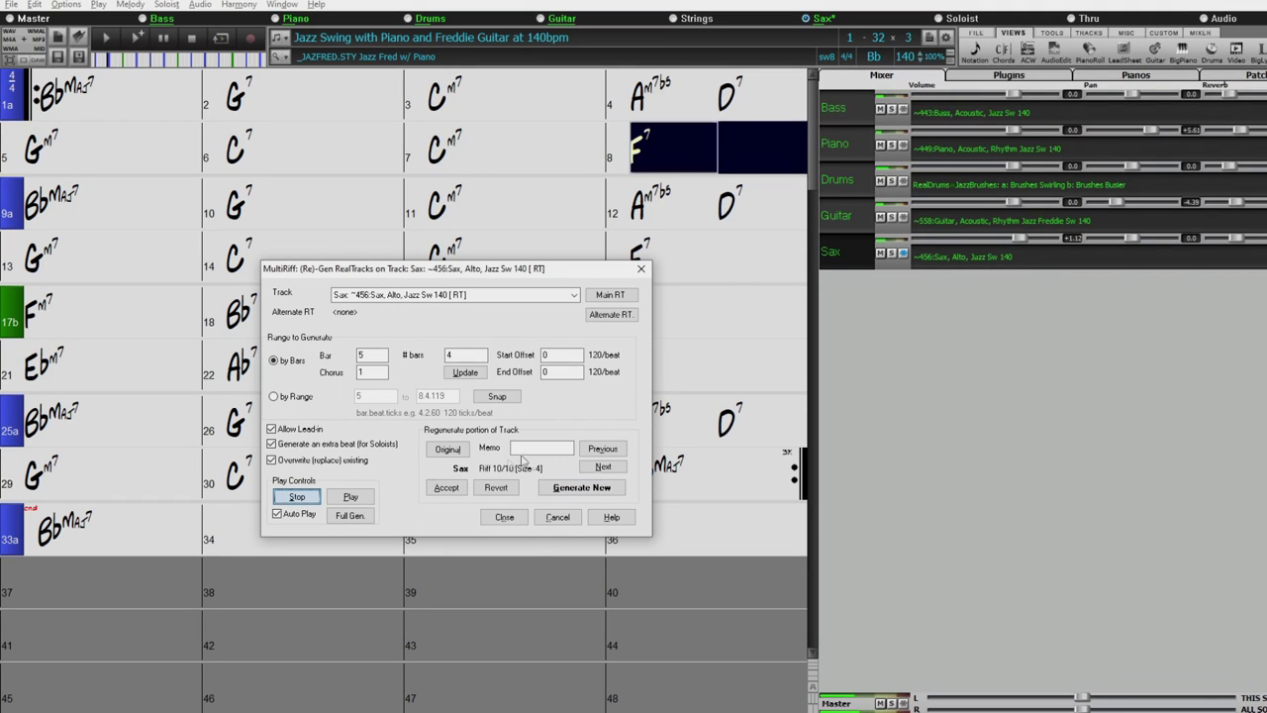
pyautogui.click(603, 449)
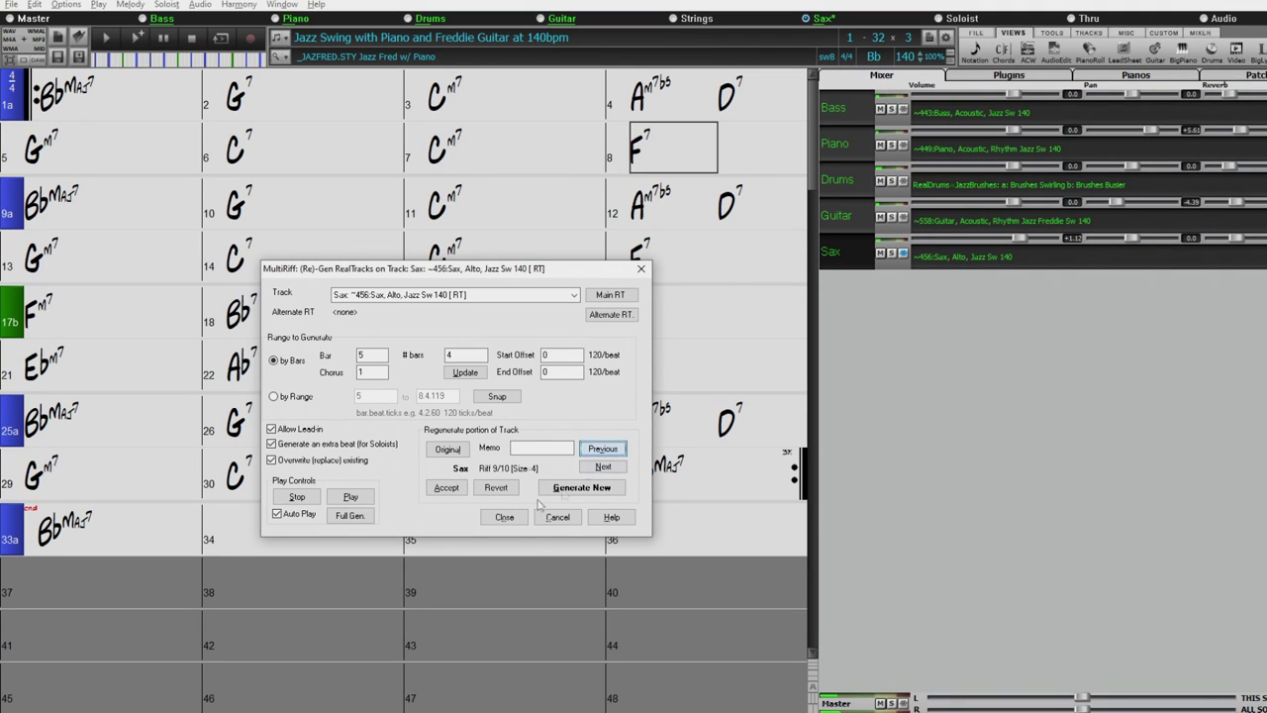
pyautogui.click(453, 491)
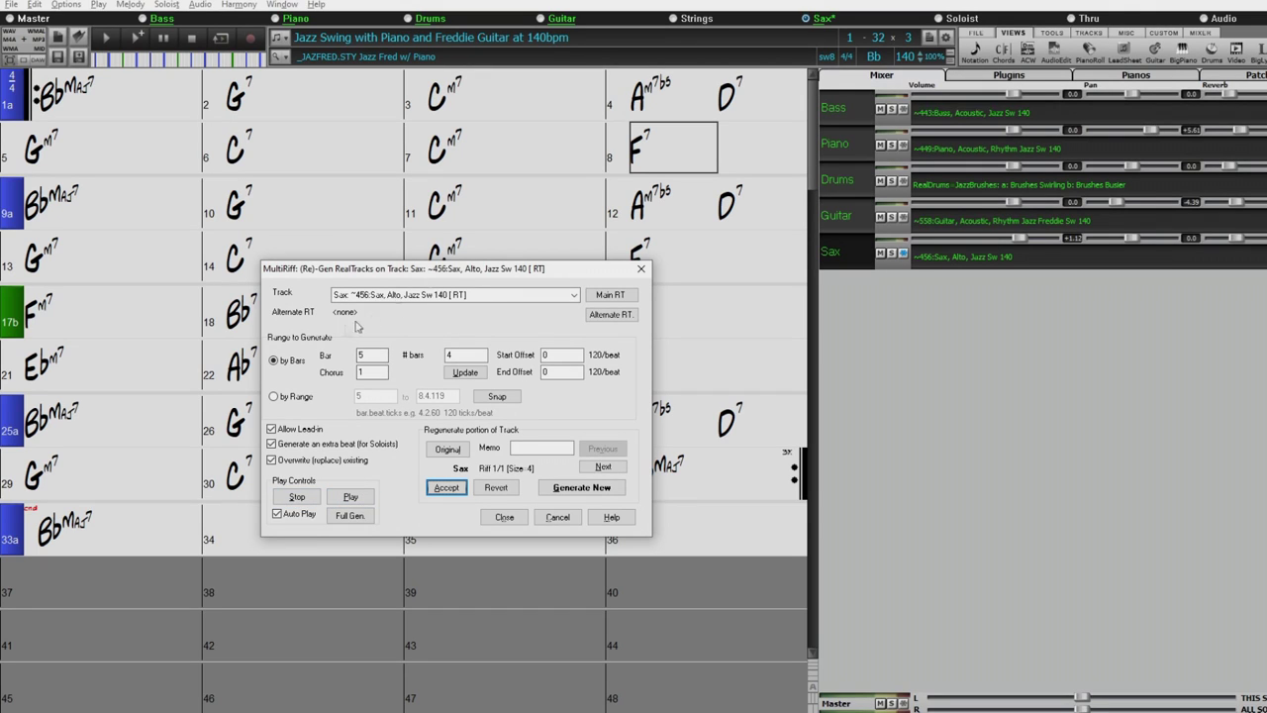
# Generate a new alto sax riff covering four bars from bar 9, and stop the playback
pyautogui.doubleClick(370, 354)
pyautogui.write('9')
pyautogui.click(564, 489)
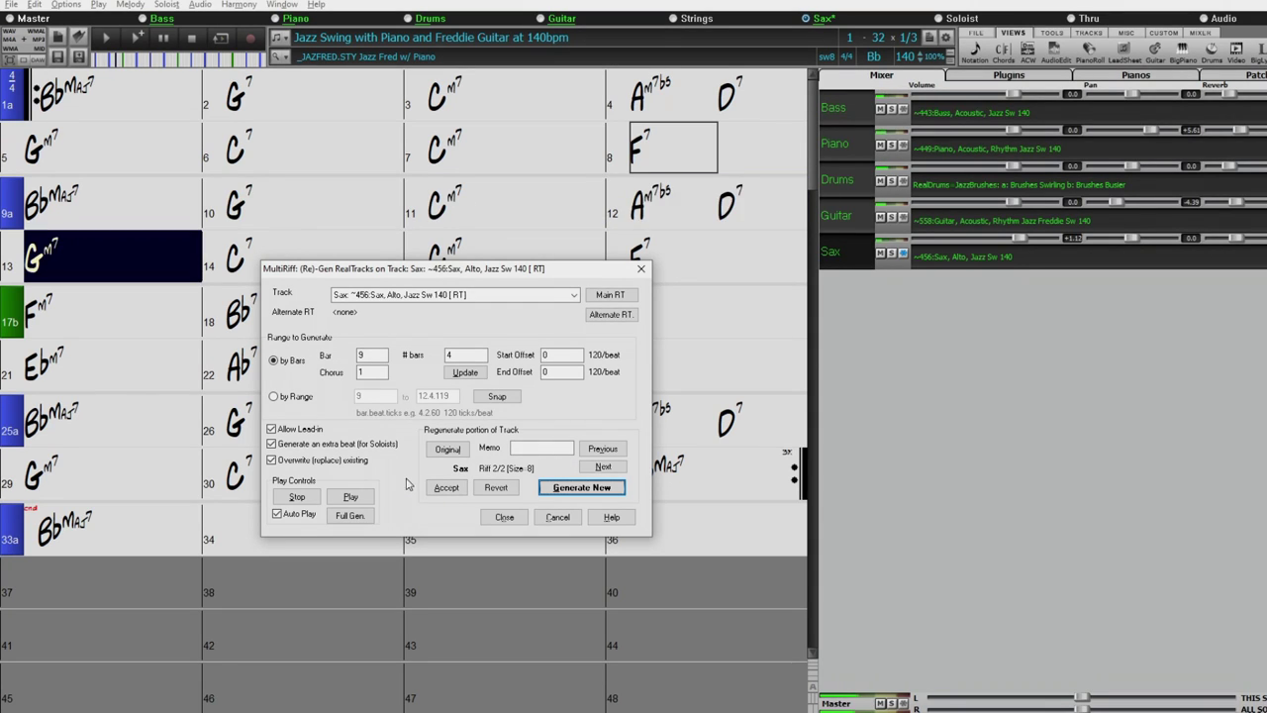
pyautogui.click(316, 495)
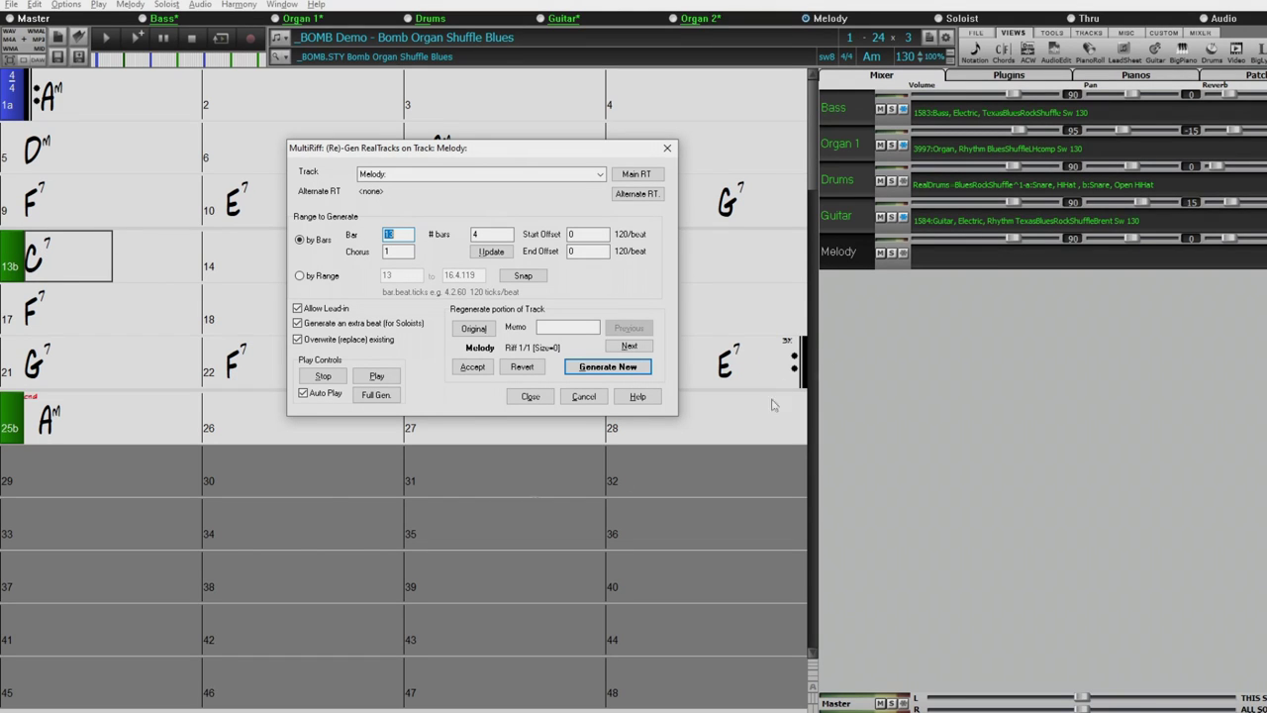
# Move the MultiRiff window over the lower part of the chord sheet
pyautogui.moveTo(401, 148); pyautogui.dragTo(343, 437)
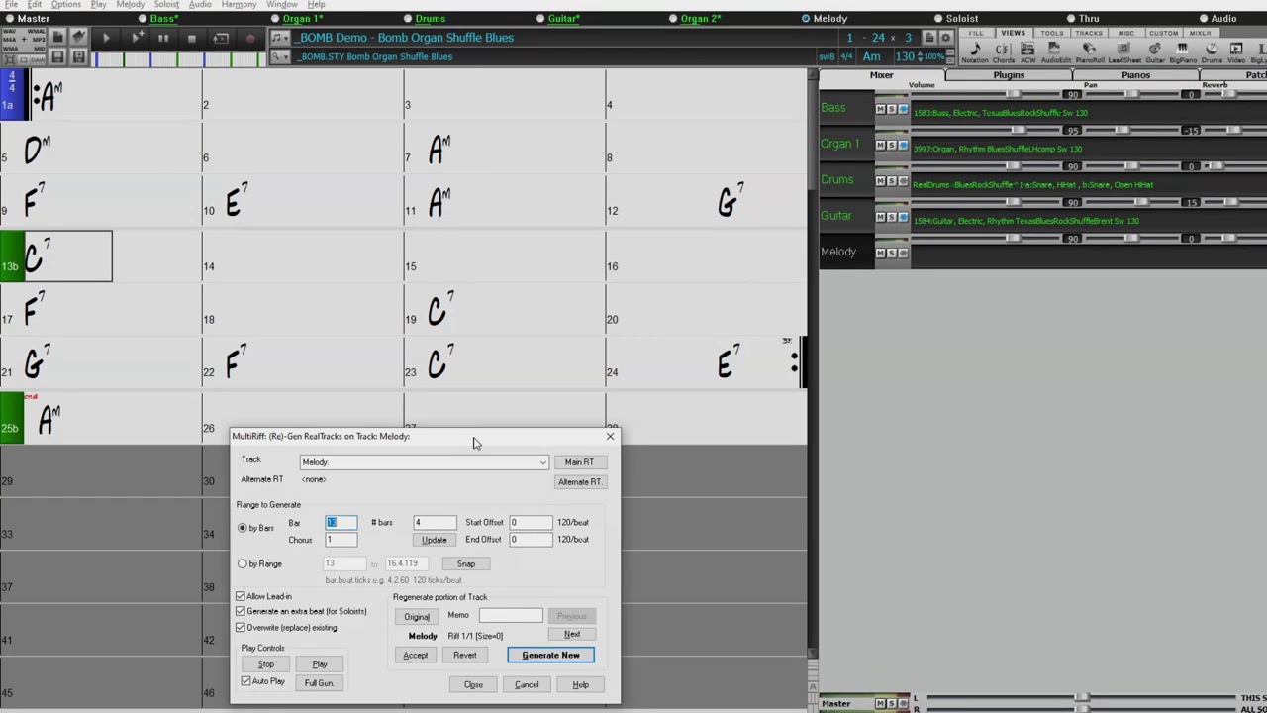
pyautogui.moveTo(473, 443); pyautogui.dragTo(1083, 60)
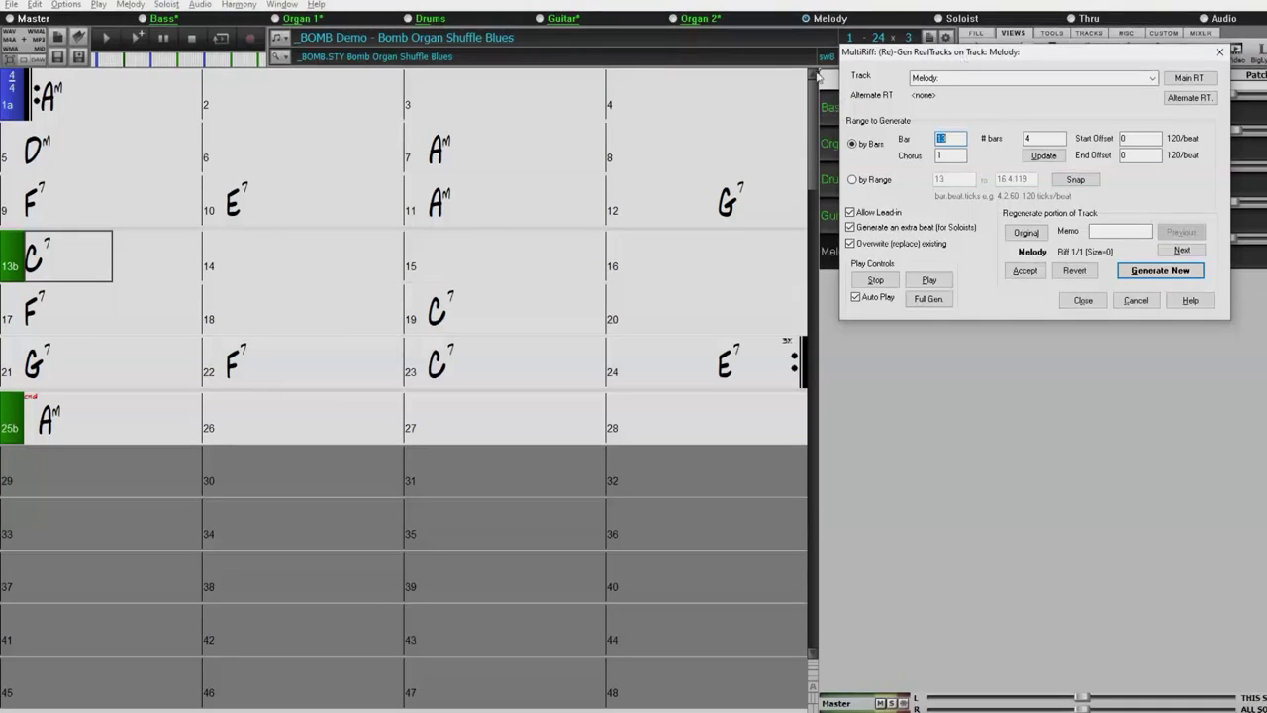
pyautogui.moveTo(902, 58); pyautogui.dragTo(376, 321)
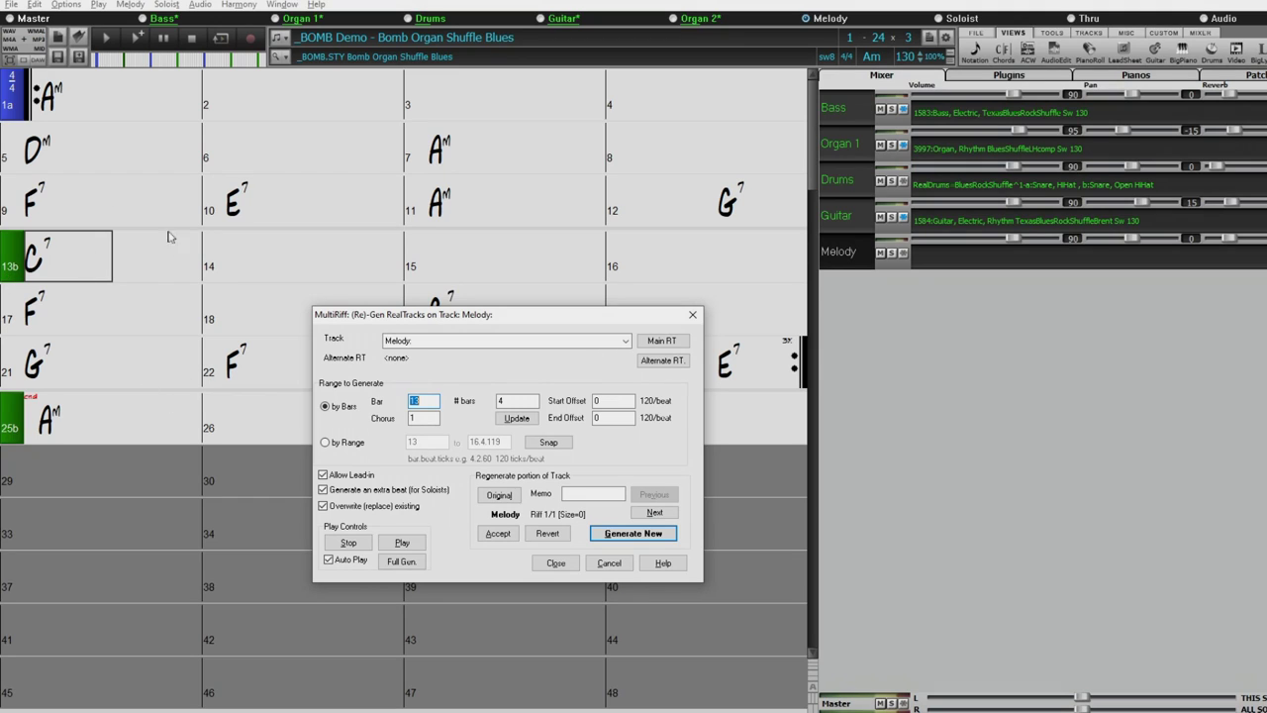
# Assign the main RealTrack 4117 Sax, Alto, Rhythm ShuffleGroove1 Sw 130 to Utility#1, filtering the list by "sax groove"
pyautogui.click(426, 341)
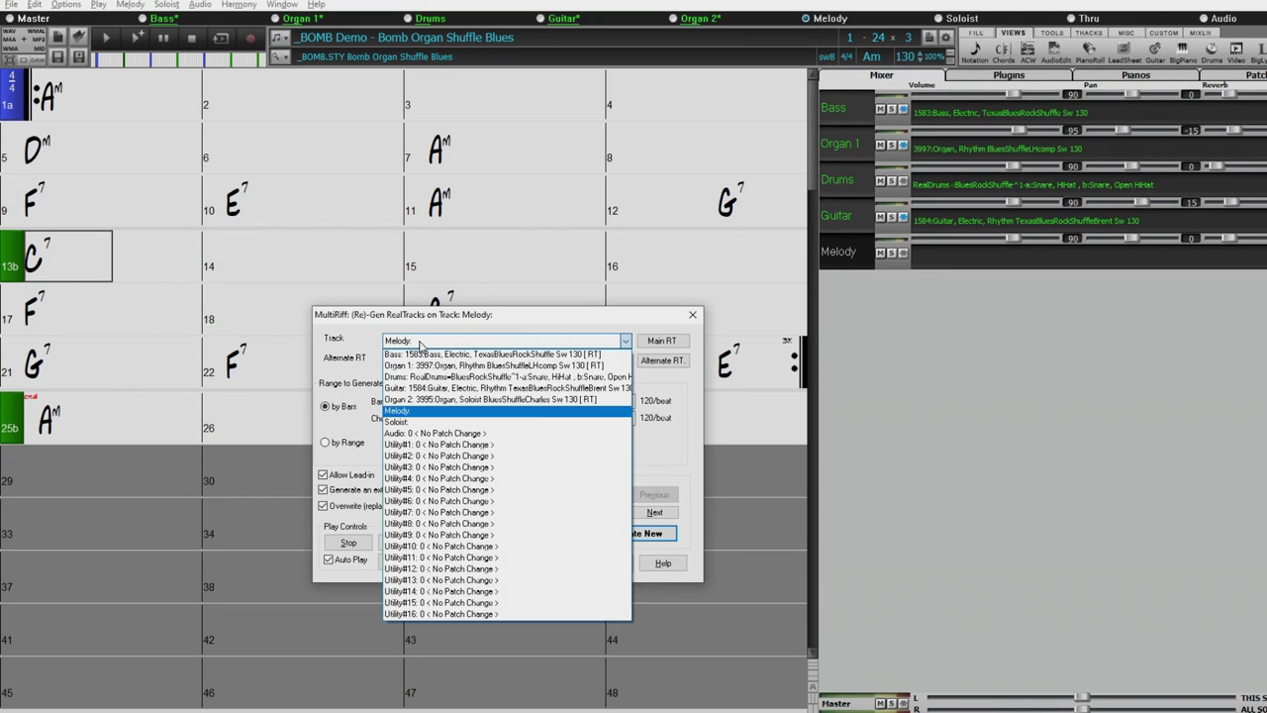
pyautogui.click(461, 445)
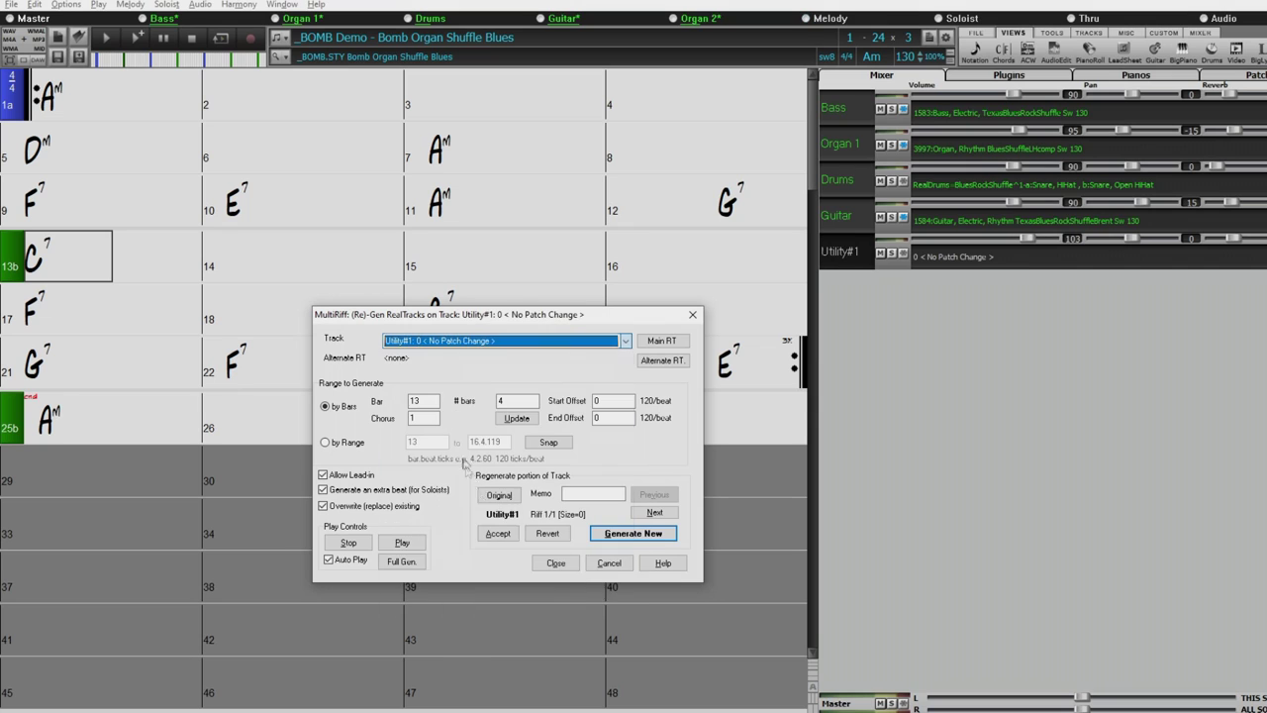
pyautogui.click(675, 341)
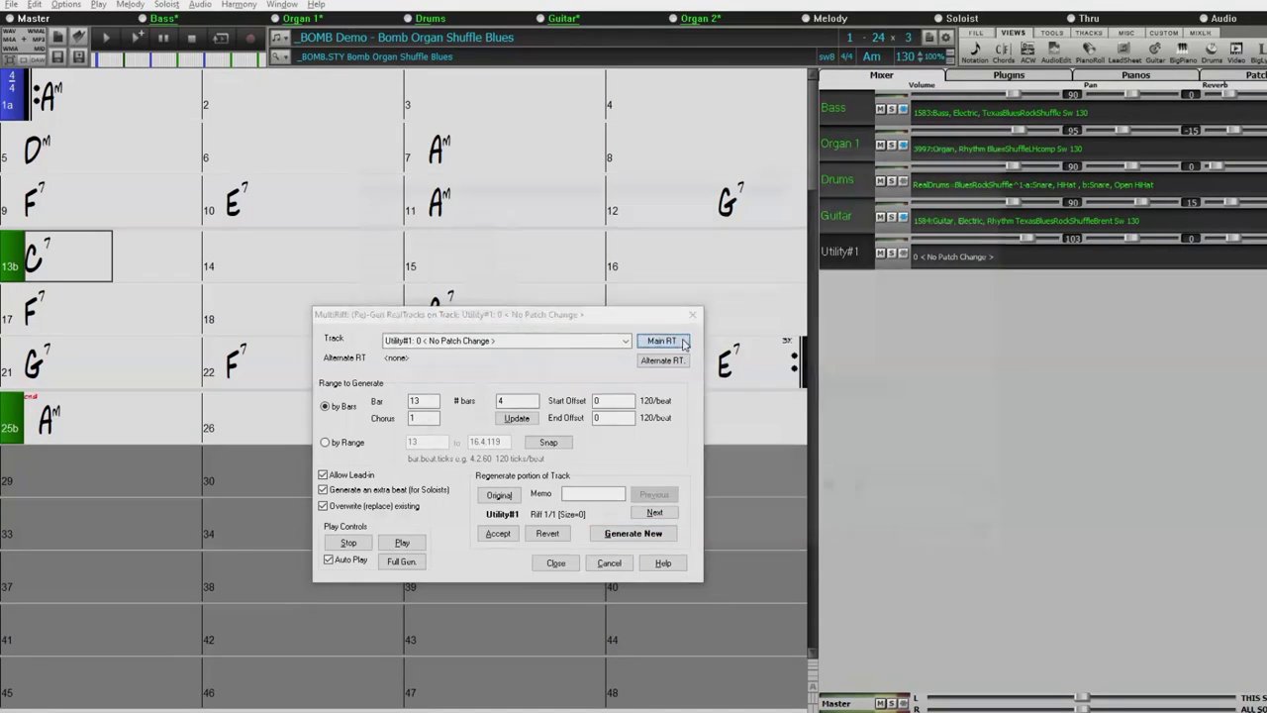
pyautogui.scroll(-10, 577, 443)
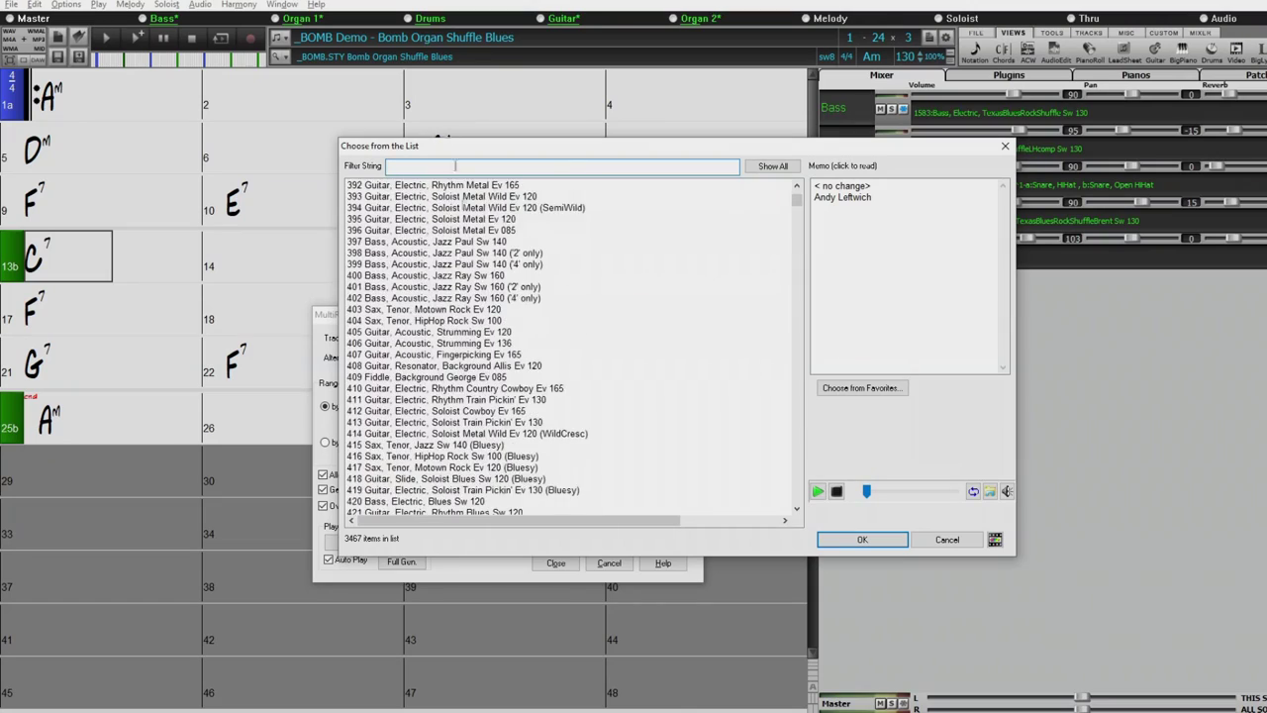
pyautogui.click(428, 165)
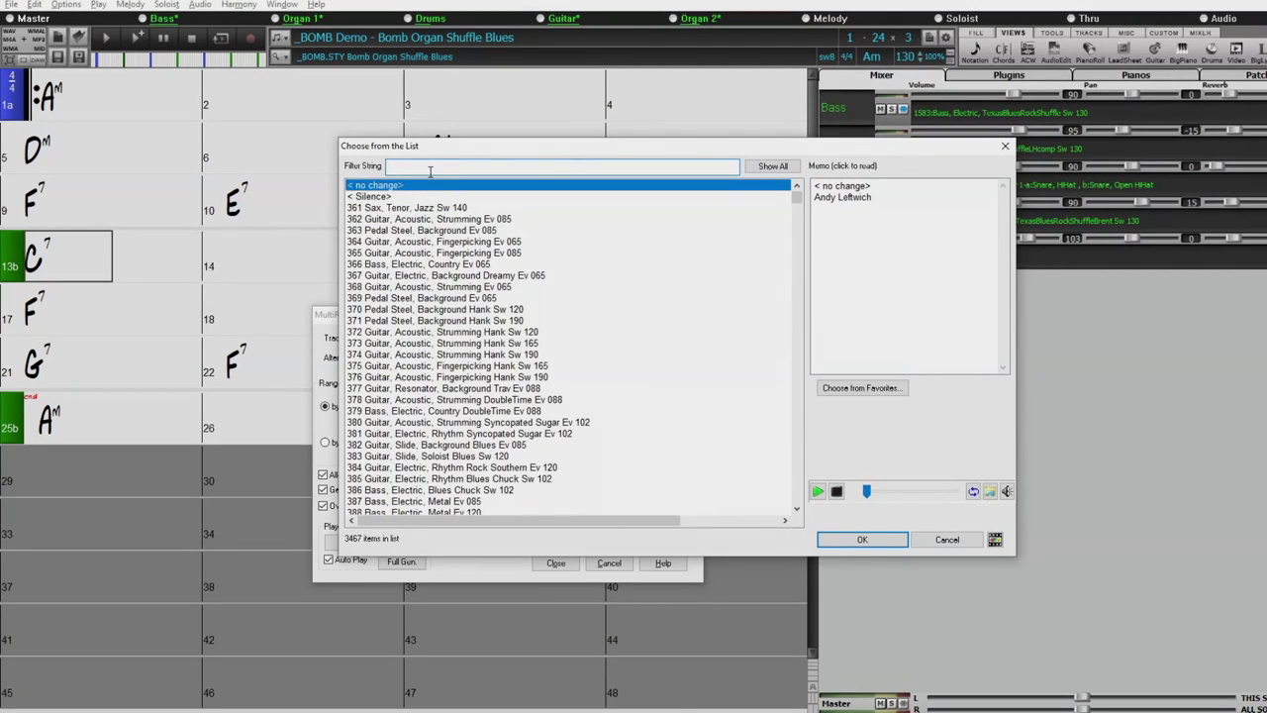
pyautogui.write('sax groo')
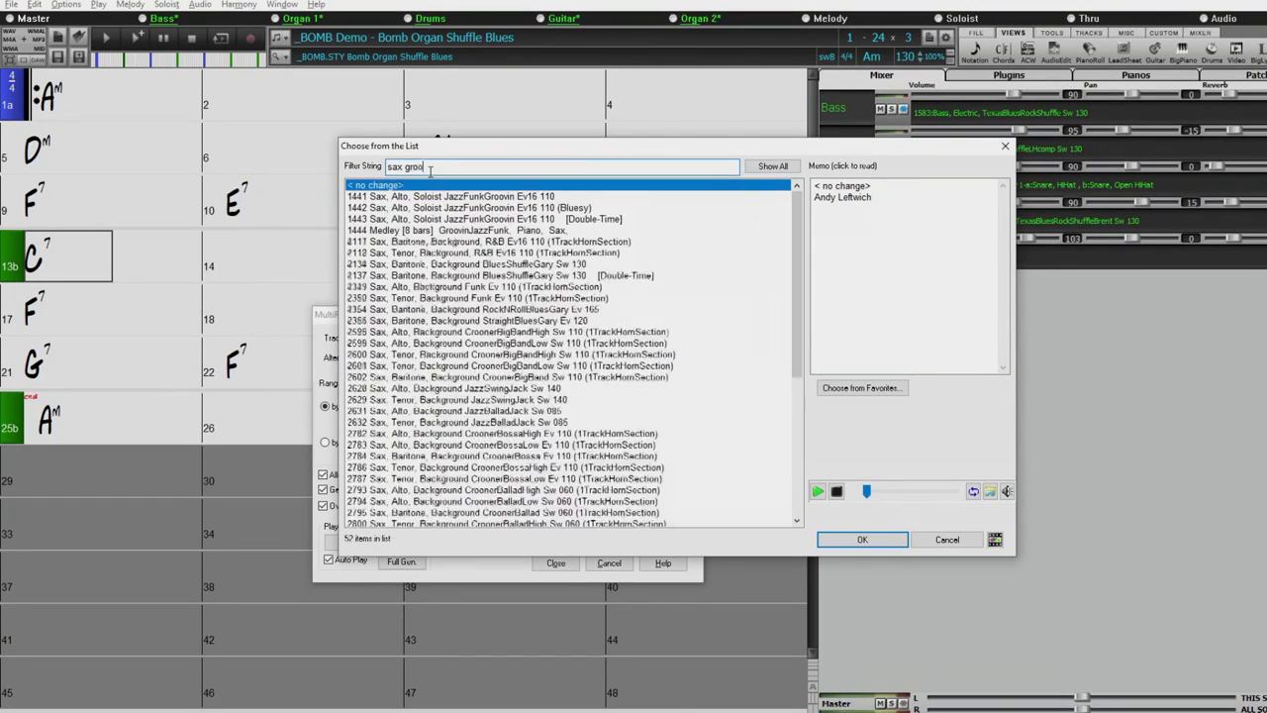
pyautogui.write('ve')
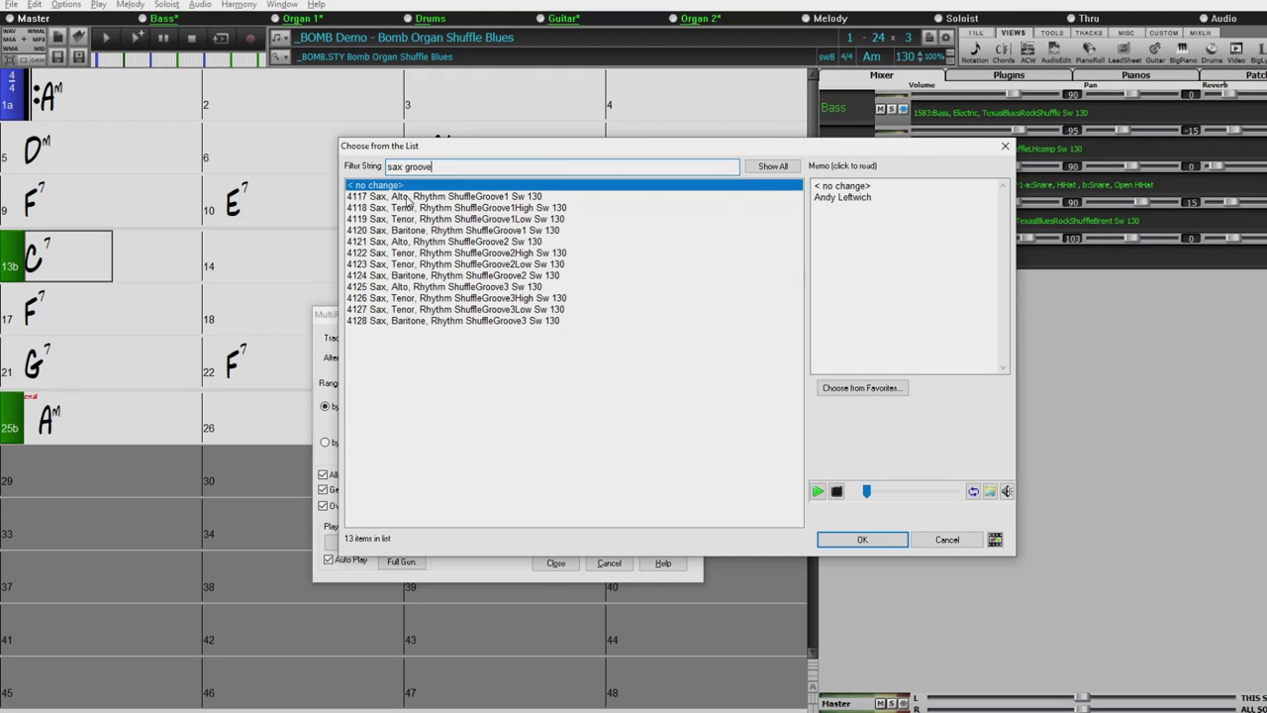
pyautogui.click(407, 197)
pyautogui.click(877, 544)
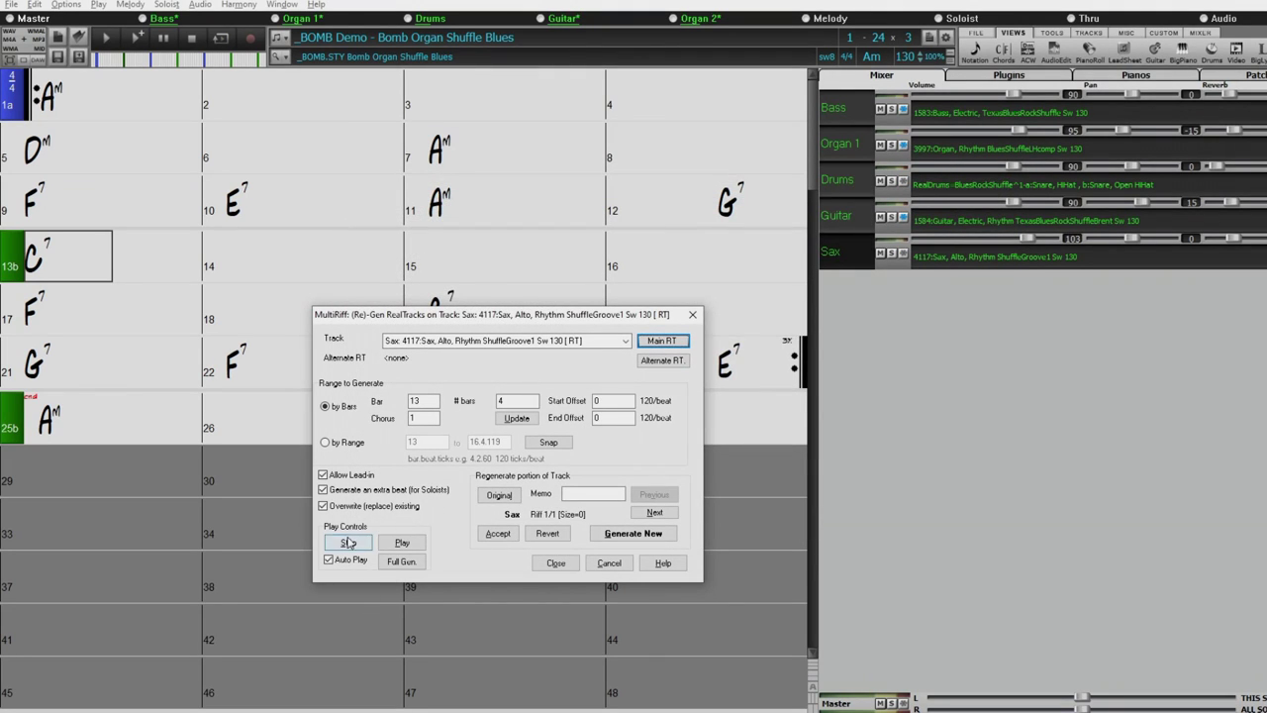
# Generate a 12-bar riff on the alto sax track starting at bar 13, and stop the playback
pyautogui.doubleClick(420, 401)
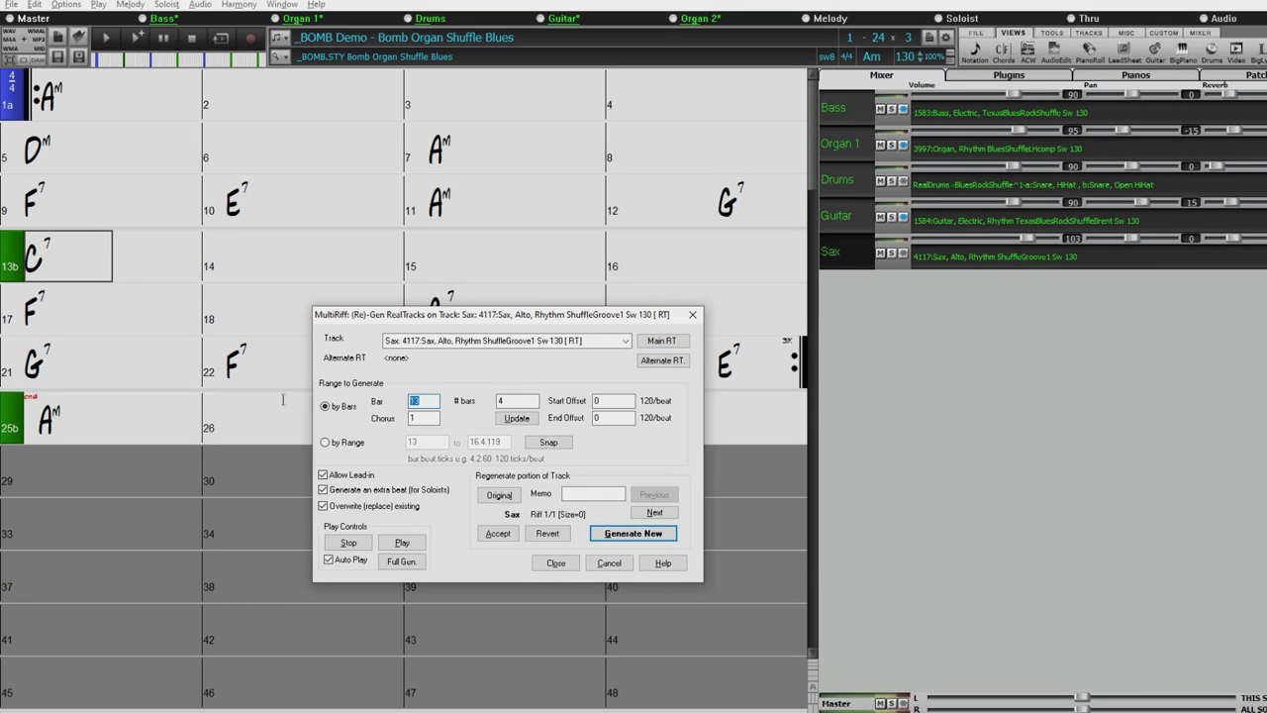
pyautogui.doubleClick(534, 403)
pyautogui.write('12')
pyautogui.click(639, 534)
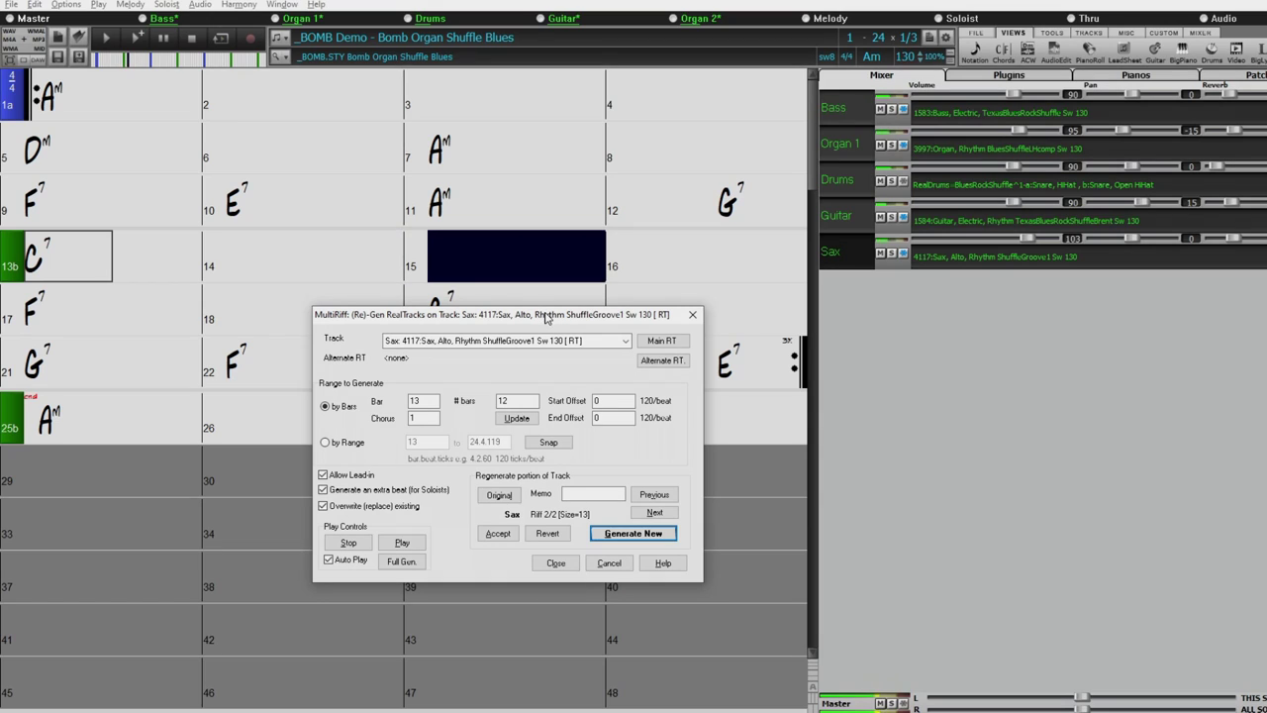
pyautogui.click(348, 542)
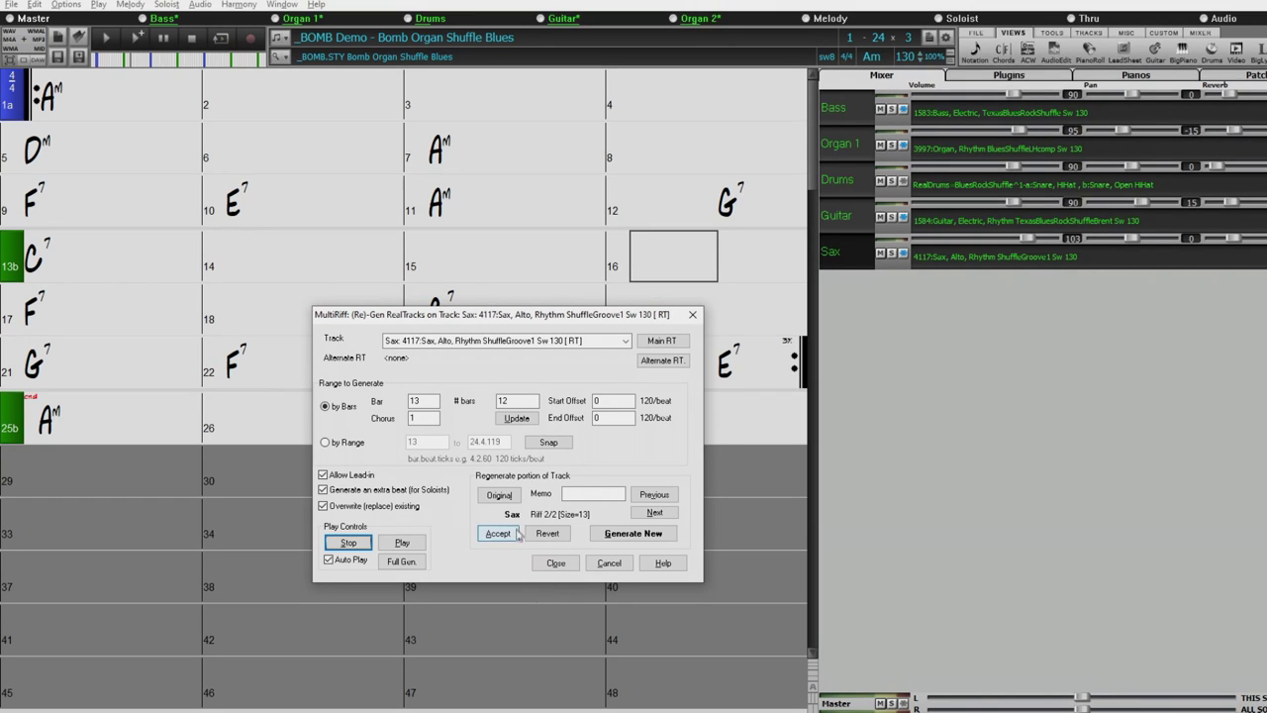
# Assign 4118 Sax, Tenor, Rhythm ShuffleGroove1High Sw 130 to Utility#2, filtering by "sax groove", and generate and accept its riff
pyautogui.click(626, 341)
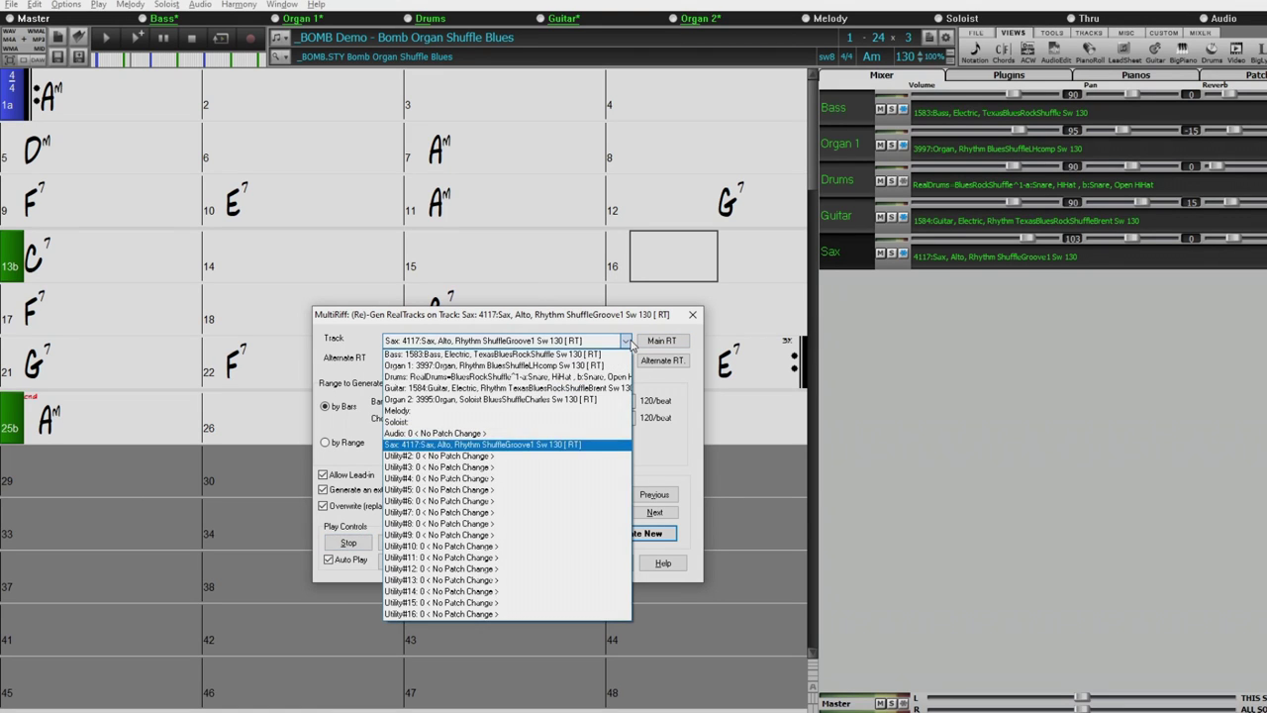
pyautogui.click(543, 461)
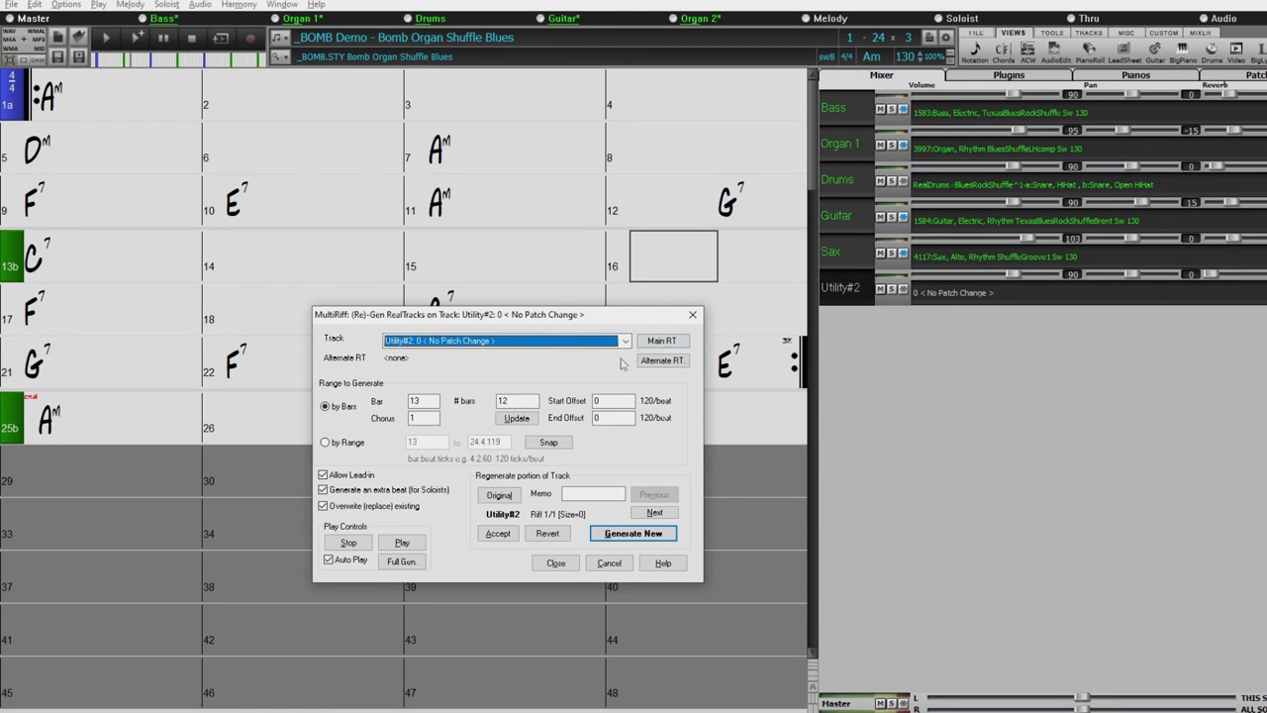
pyautogui.click(673, 344)
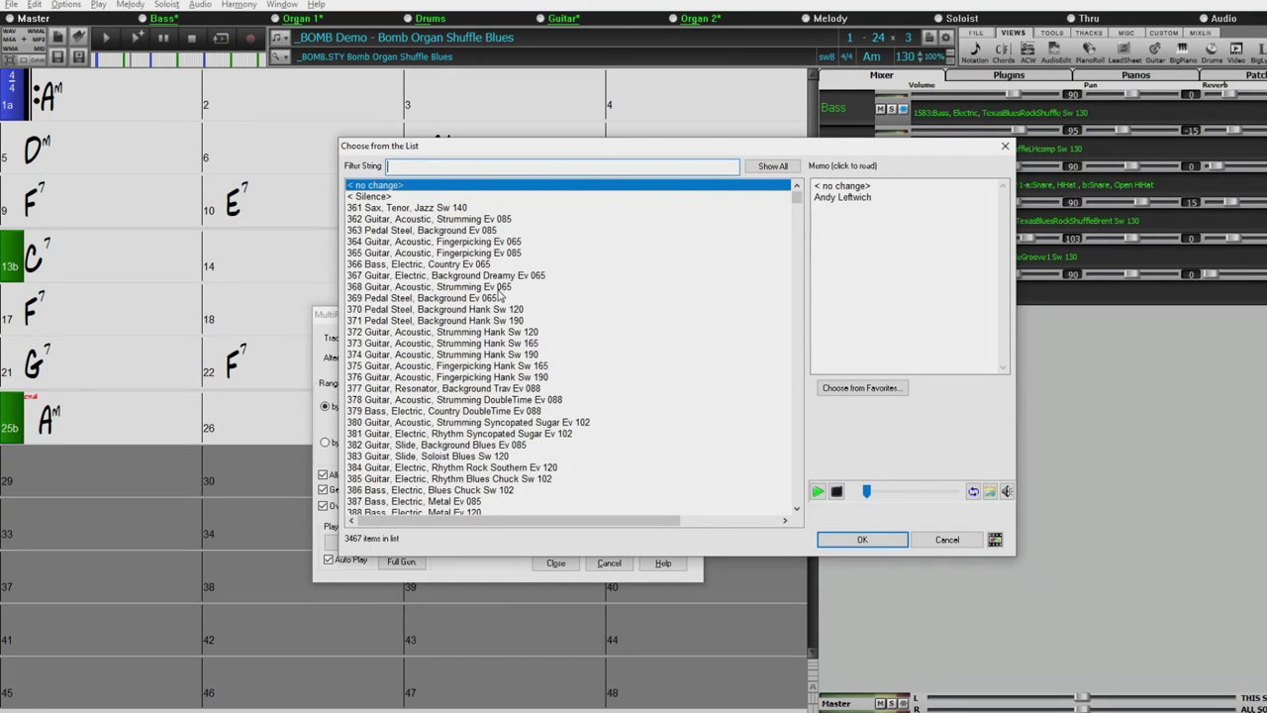
pyautogui.write('sax ')
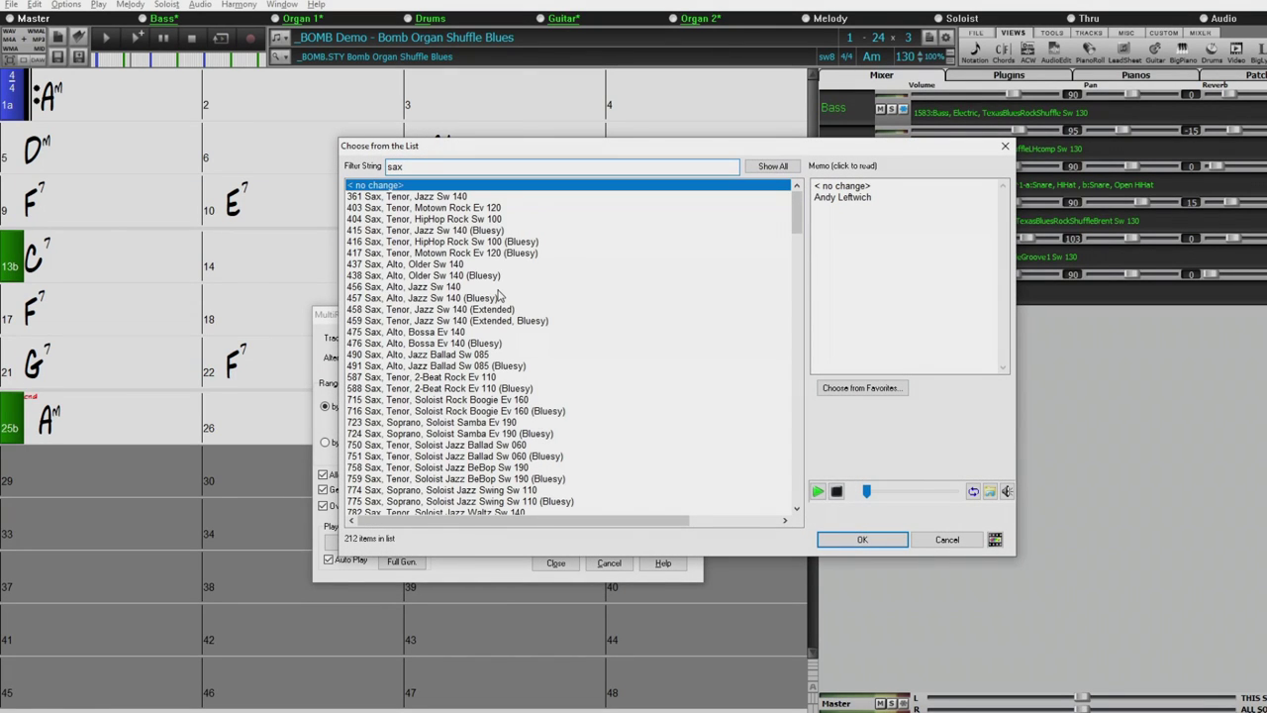
pyautogui.write('groove')
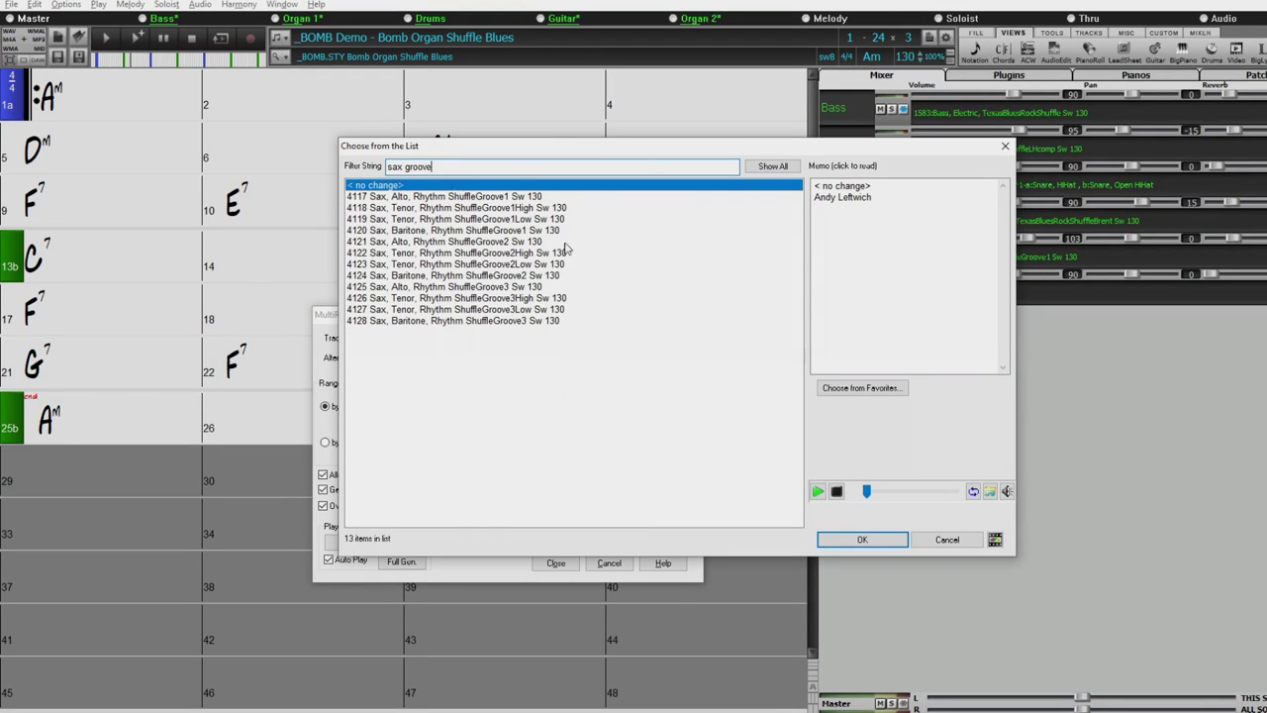
pyautogui.click(473, 209)
pyautogui.click(861, 539)
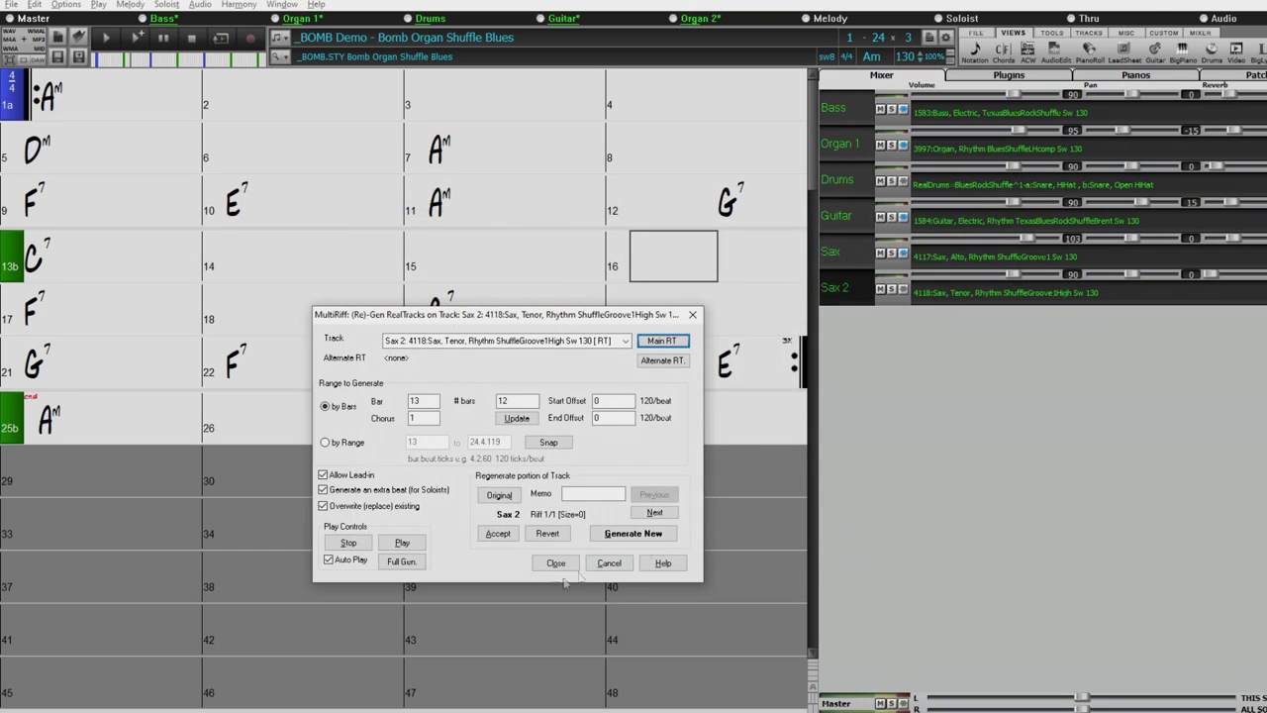
pyautogui.click(641, 532)
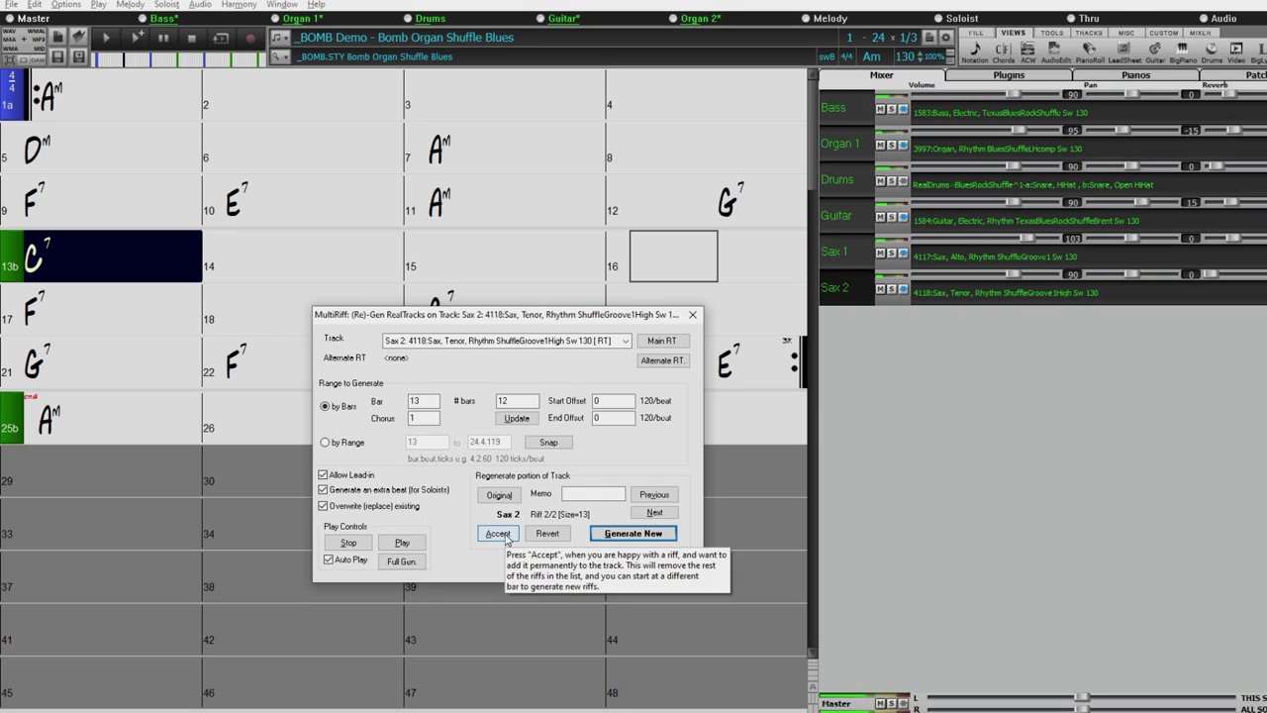
pyautogui.click(498, 533)
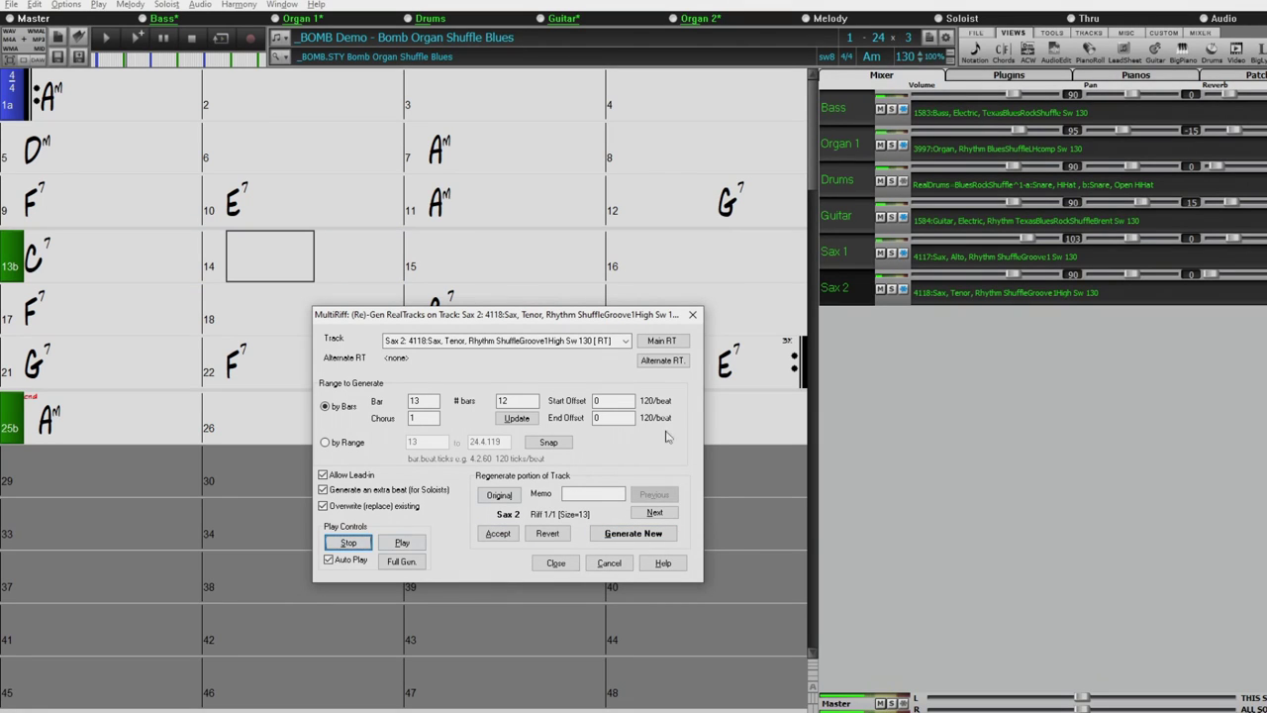
# Assign the main RealTrack 4119 Sax, Tenor, Rhythm ShuffleGroove1Low Sw 130 to Utility#3, filtering the list by "sax groove1"
pyautogui.click(626, 340)
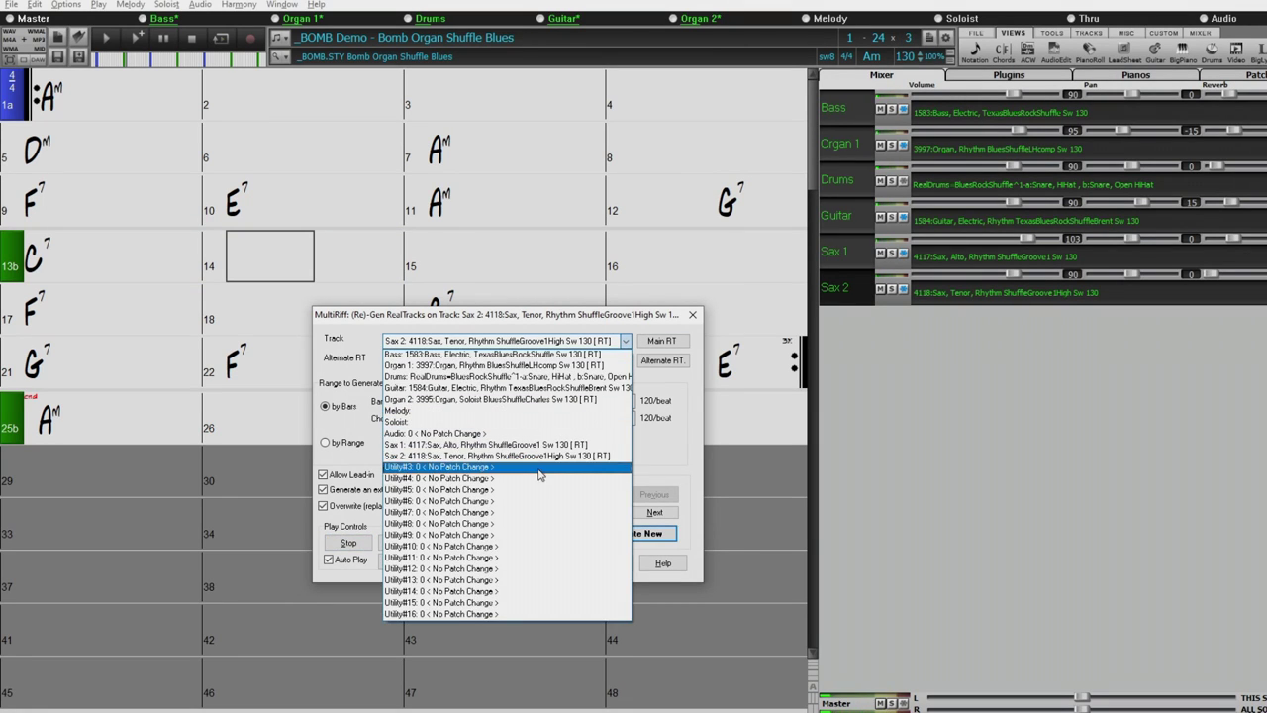
pyautogui.click(539, 475)
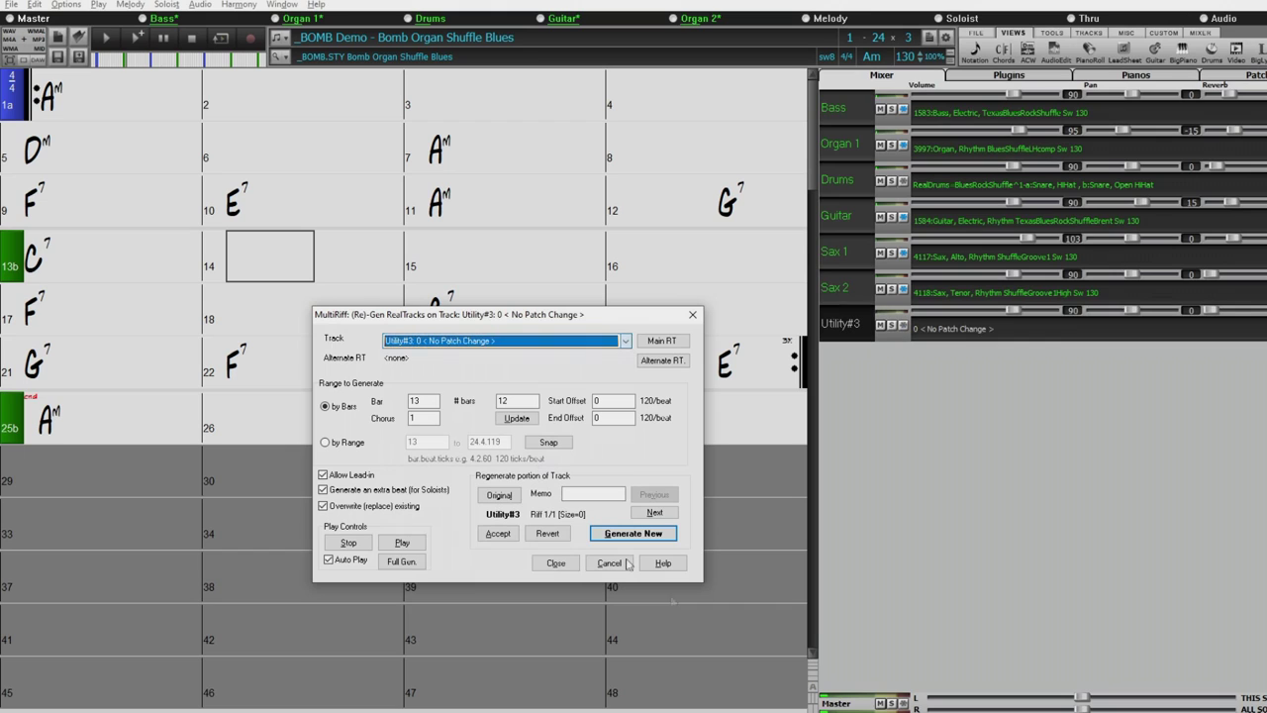
pyautogui.click(679, 342)
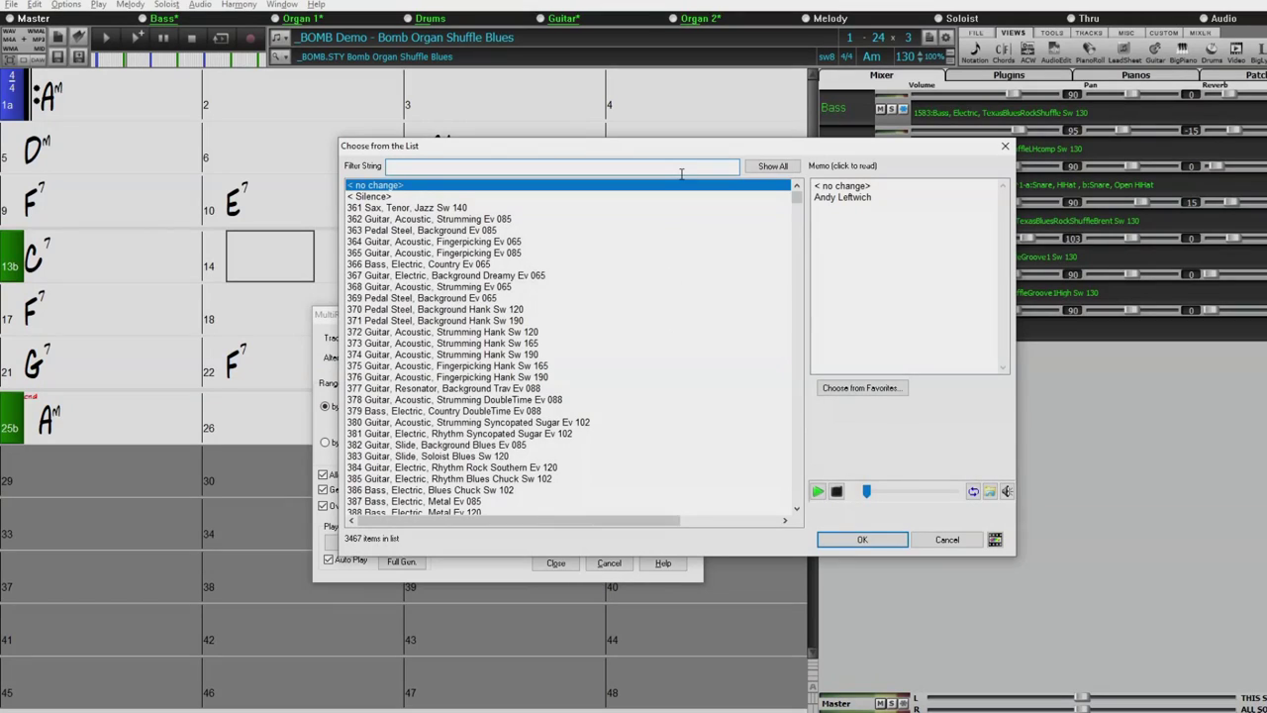
pyautogui.write('sax groove')
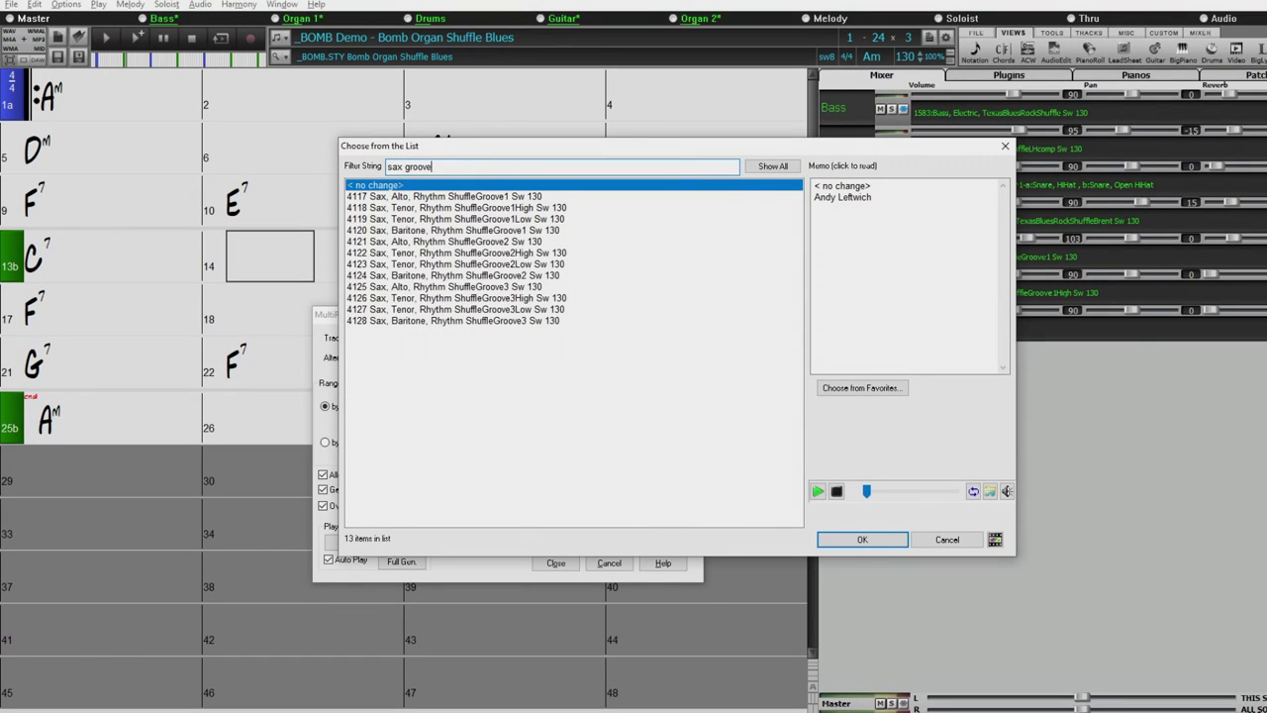
pyautogui.write('1')
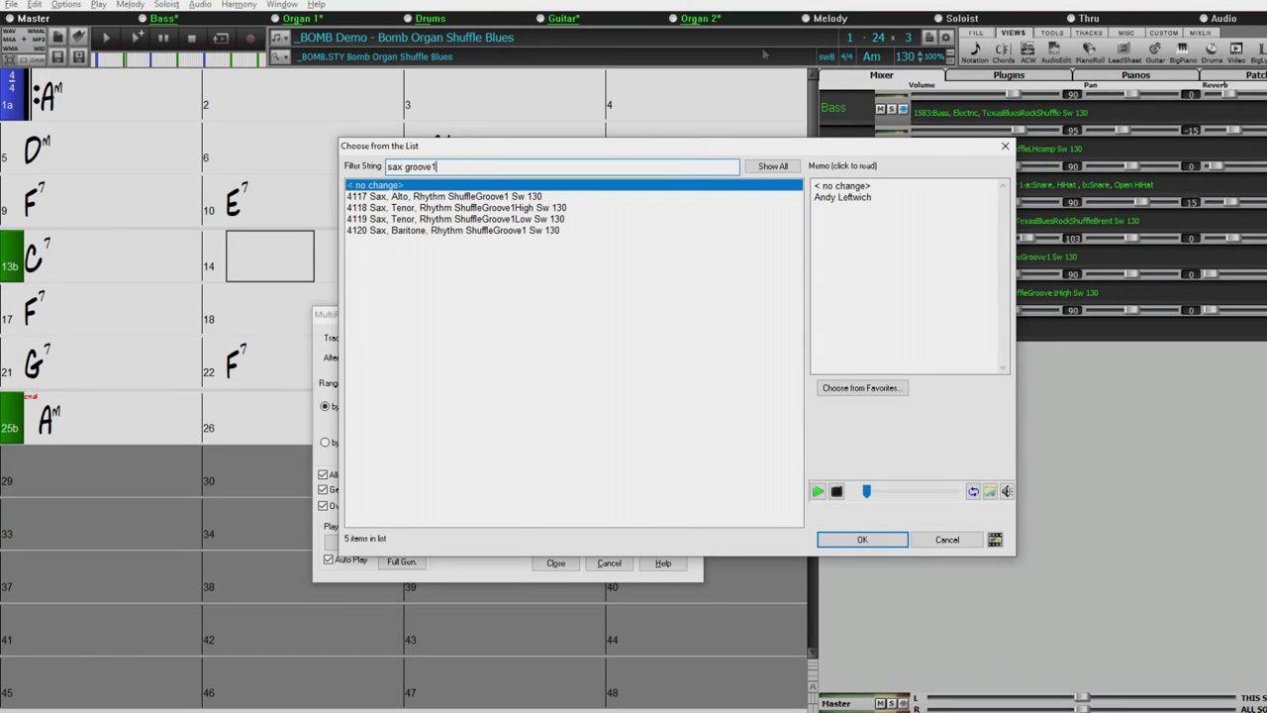
pyautogui.click(484, 219)
pyautogui.click(862, 538)
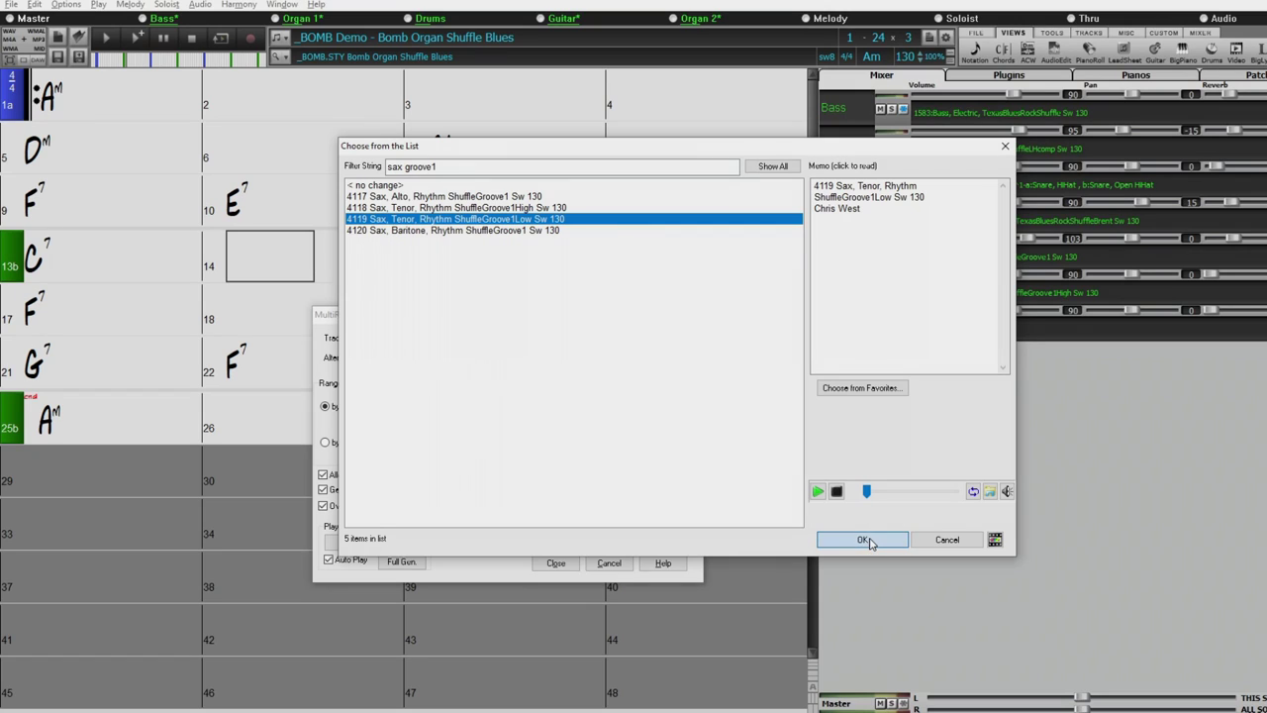
# Generate and accept a riff on the ShuffleGroove1Low tenor sax track, and stop the playback
pyautogui.click(401, 561)
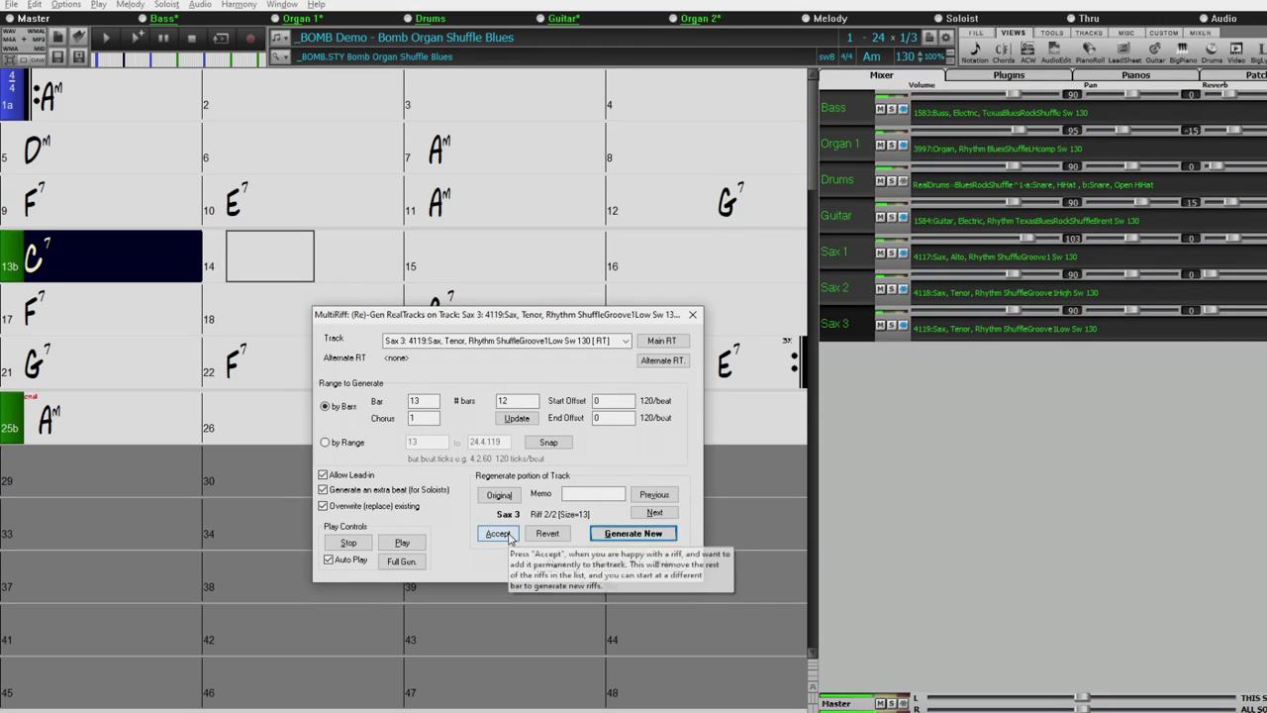
pyautogui.click(504, 535)
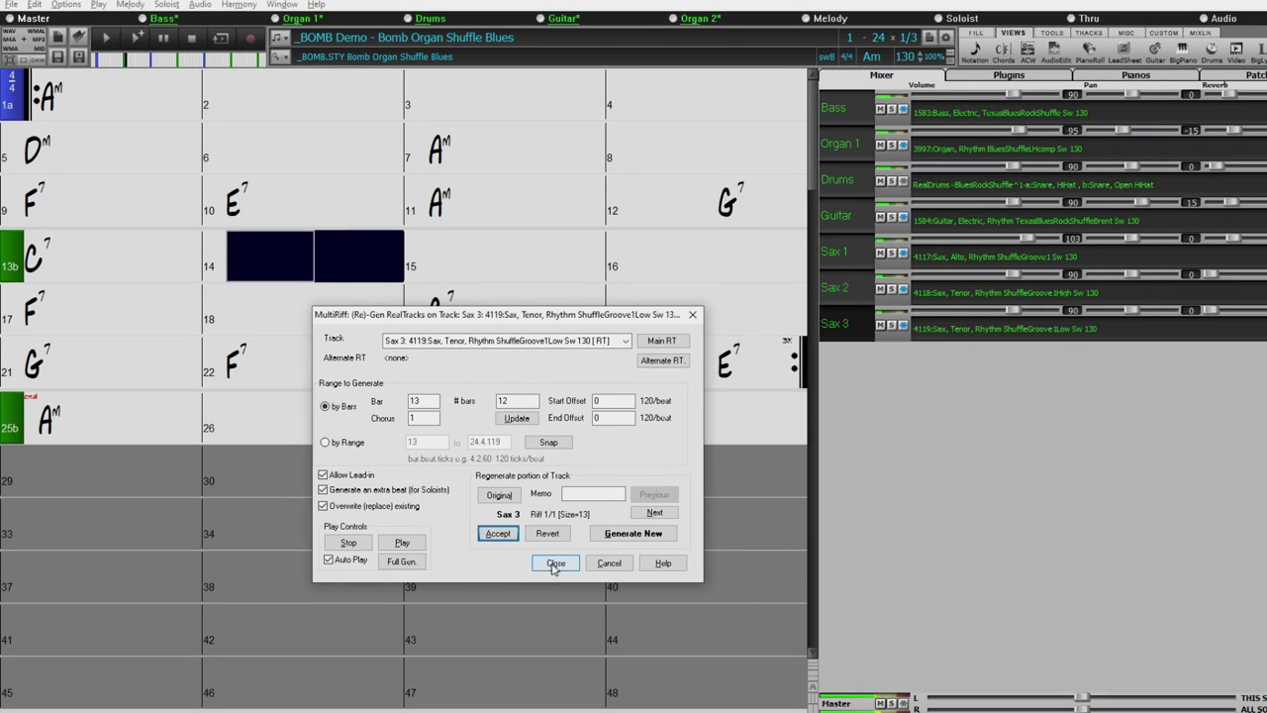
pyautogui.click(351, 543)
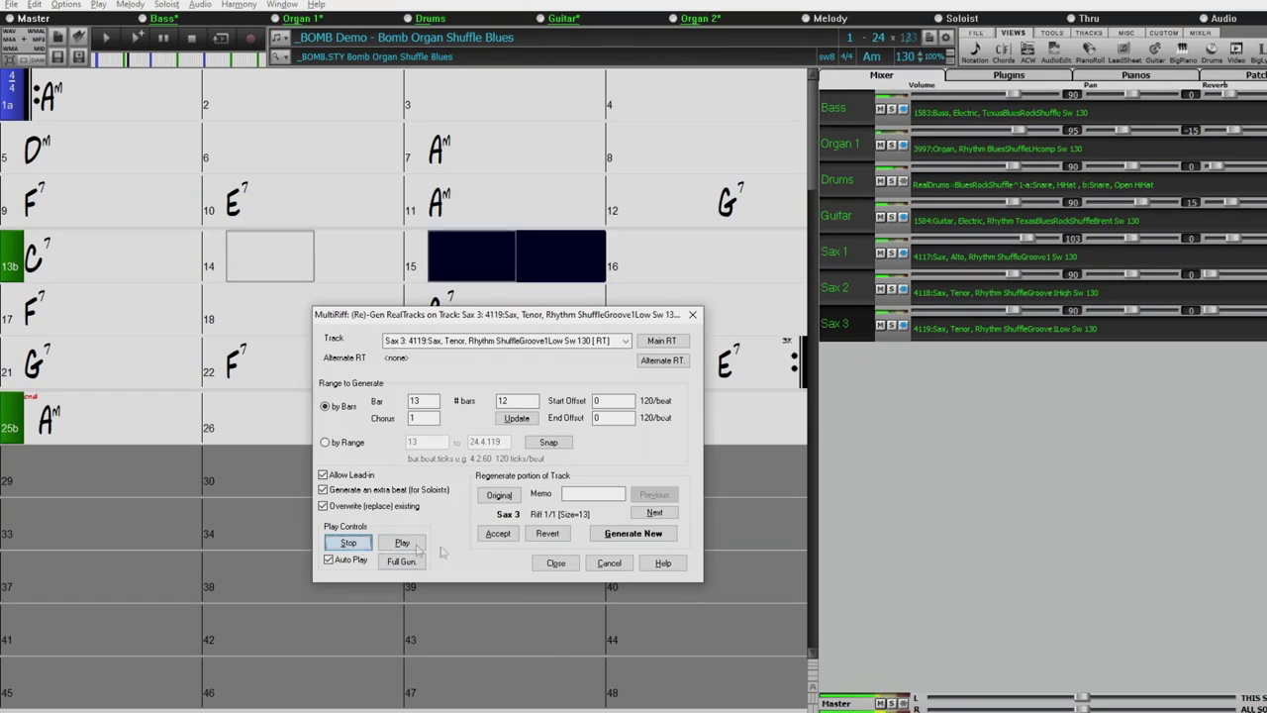
# Assign the main RealTrack 4120 Sax, Baritone, Rhythm ShuffleGroove1 Sw 130 to Utility#4, filtering the list by "sax groove1"
pyautogui.click(514, 340)
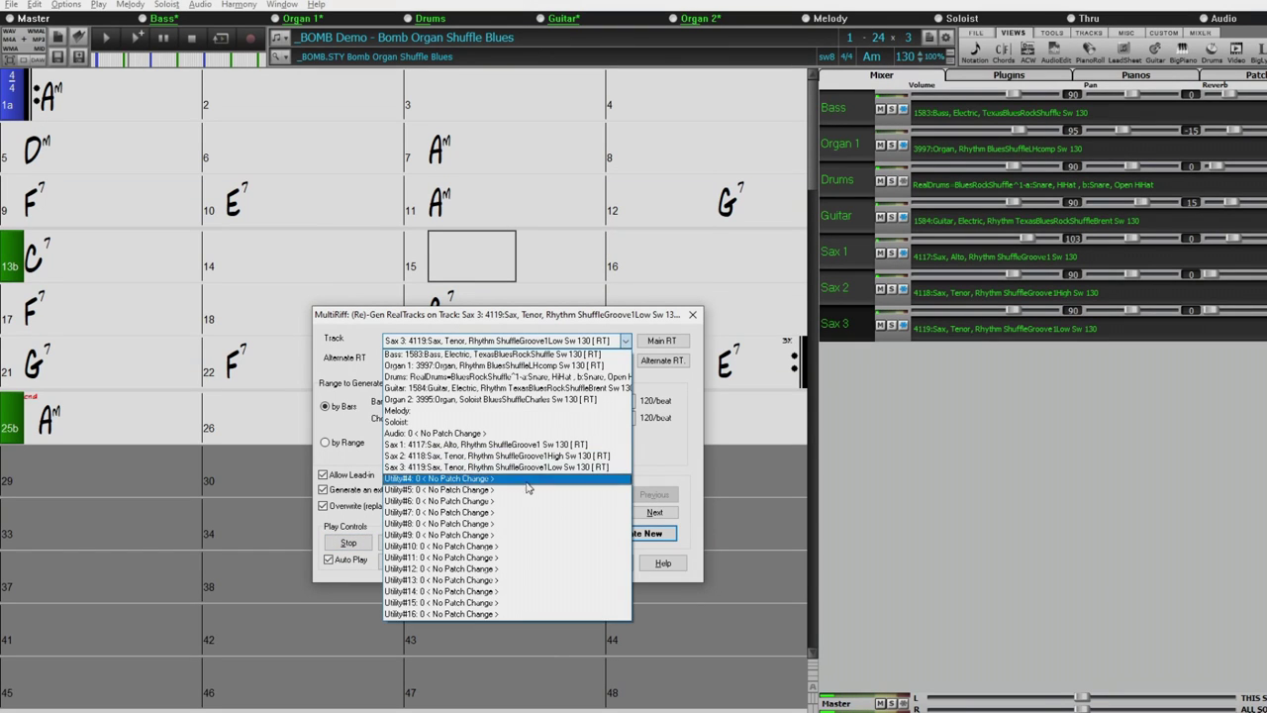
pyautogui.click(527, 480)
pyautogui.click(661, 341)
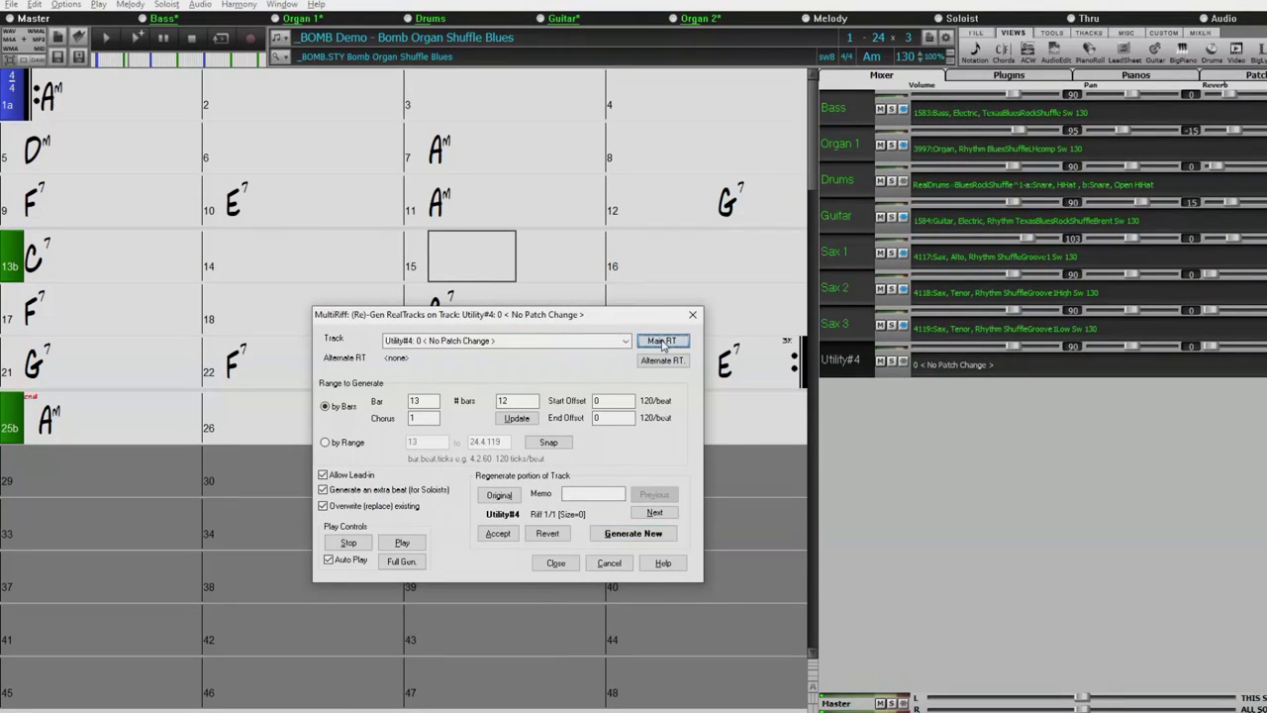
pyautogui.write('sax groove1')
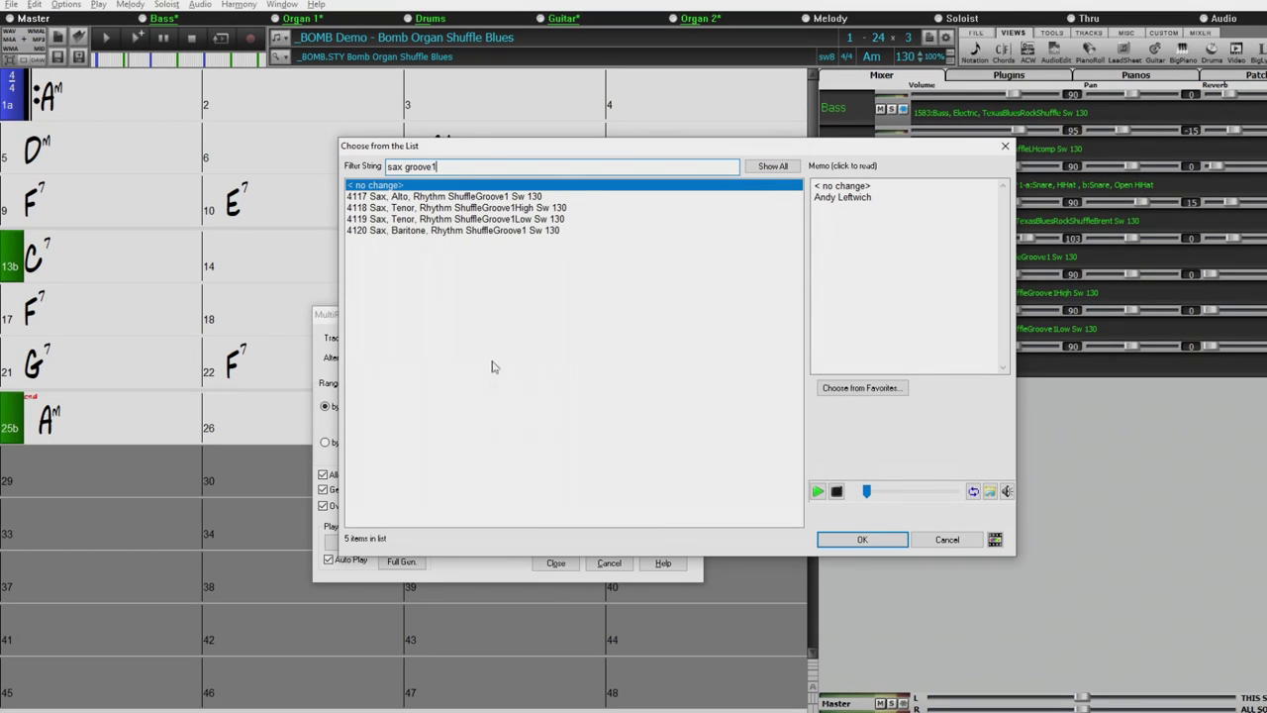
pyautogui.click(461, 229)
pyautogui.click(862, 540)
# Generate a 12-bar riff from bar 13 on the baritone sax track, move the dialog clear of the chord sheet, and stop the playback
pyautogui.click(656, 535)
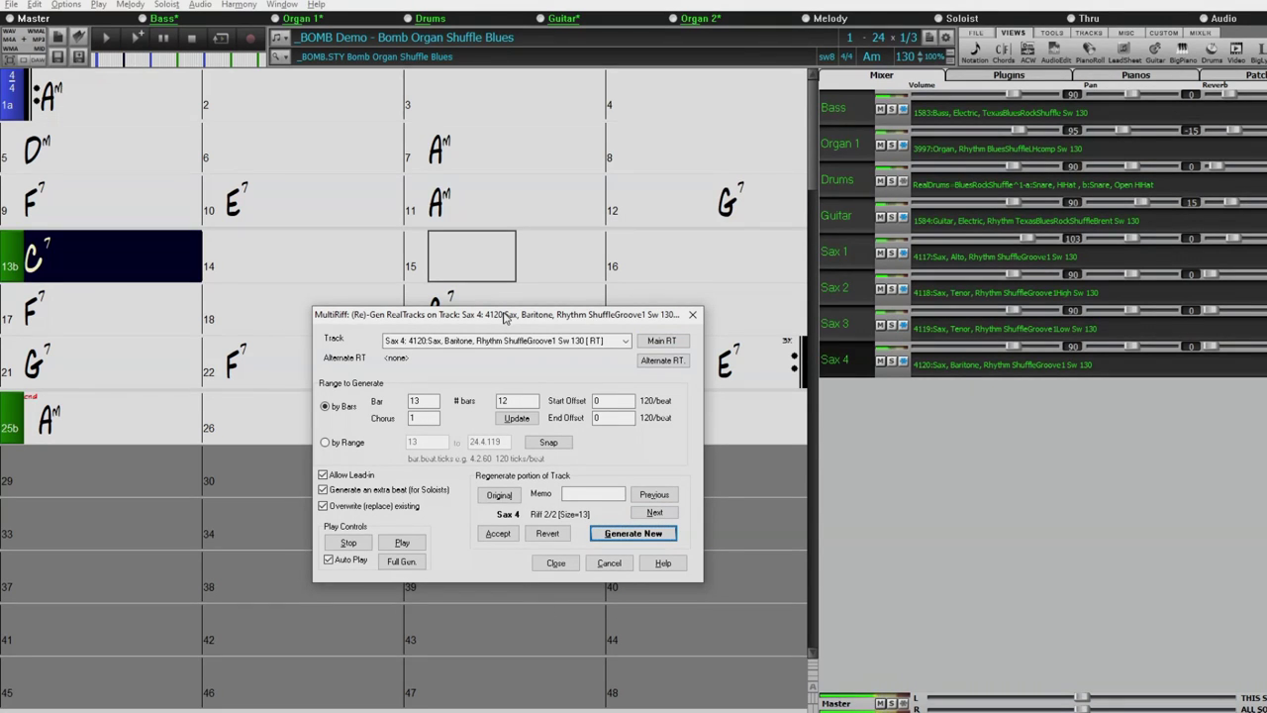
pyautogui.moveTo(508, 316); pyautogui.dragTo(574, 448)
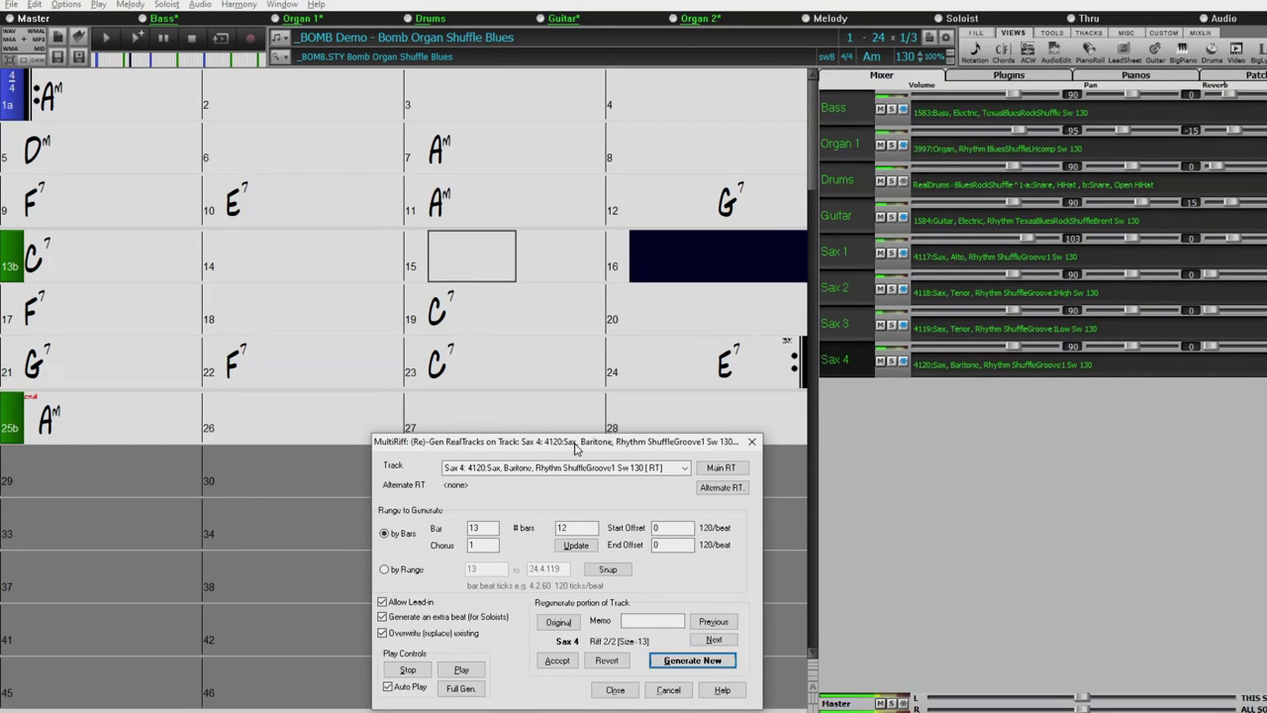
pyautogui.moveTo(574, 445); pyautogui.dragTo(459, 402)
pyautogui.click(293, 630)
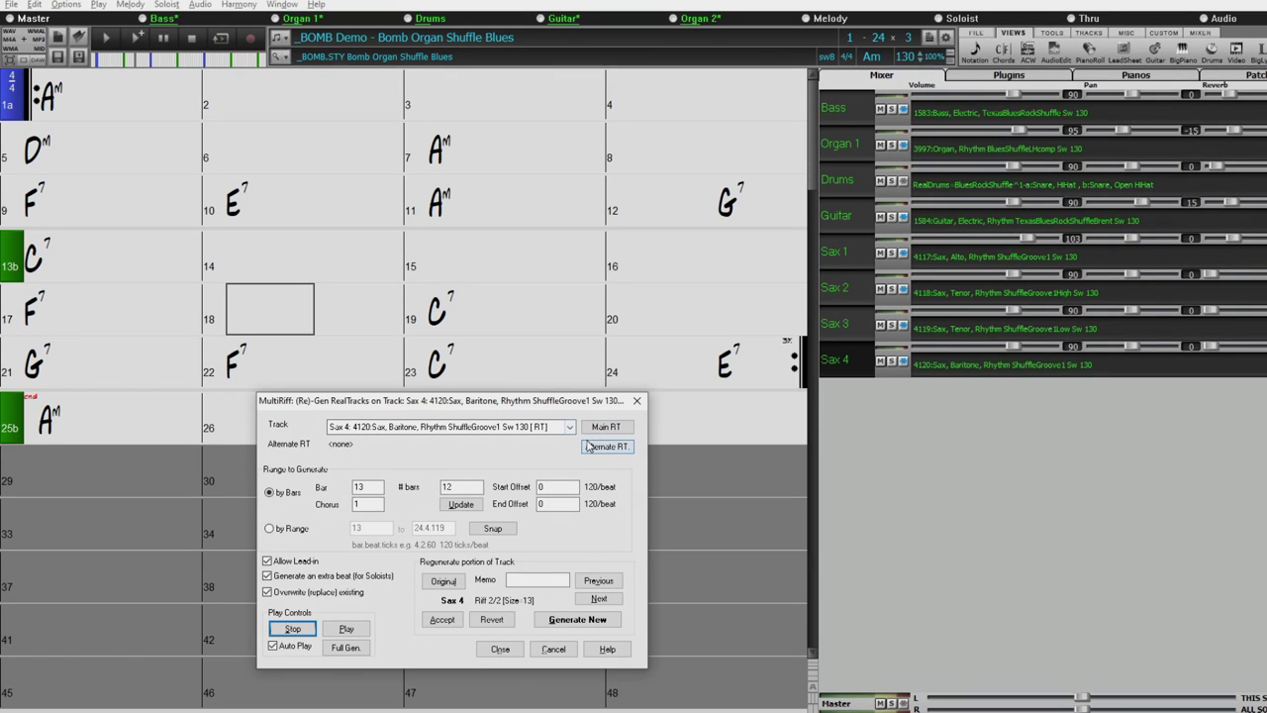
# Set the MultiRiff range to start at bar 21 and last 2 bars
pyautogui.doubleClick(372, 489)
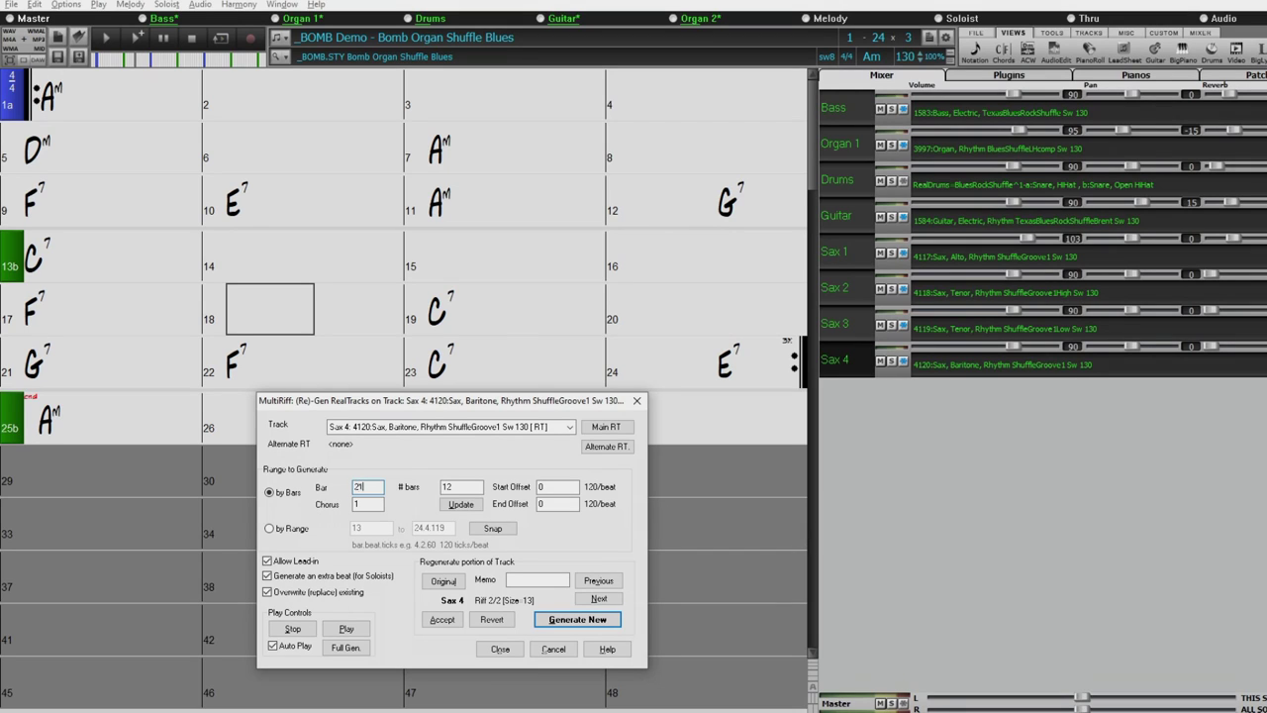
pyautogui.press('Tab')
pyautogui.write('2')
# Give Sax 1 the alternate RealTrack 4113 Sax, Alto, Rhythm Held 130, filtering by "sax held", and generate its two-bar riff
pyautogui.click(569, 426)
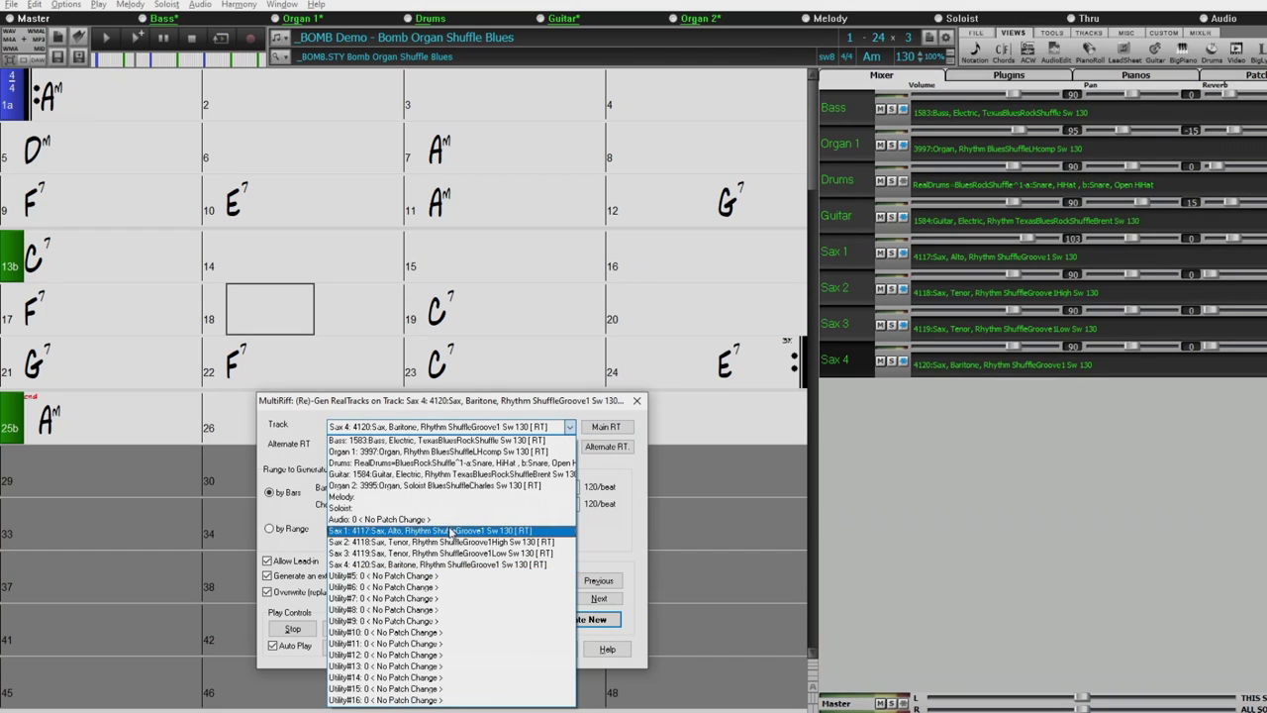
pyautogui.click(458, 535)
pyautogui.click(614, 447)
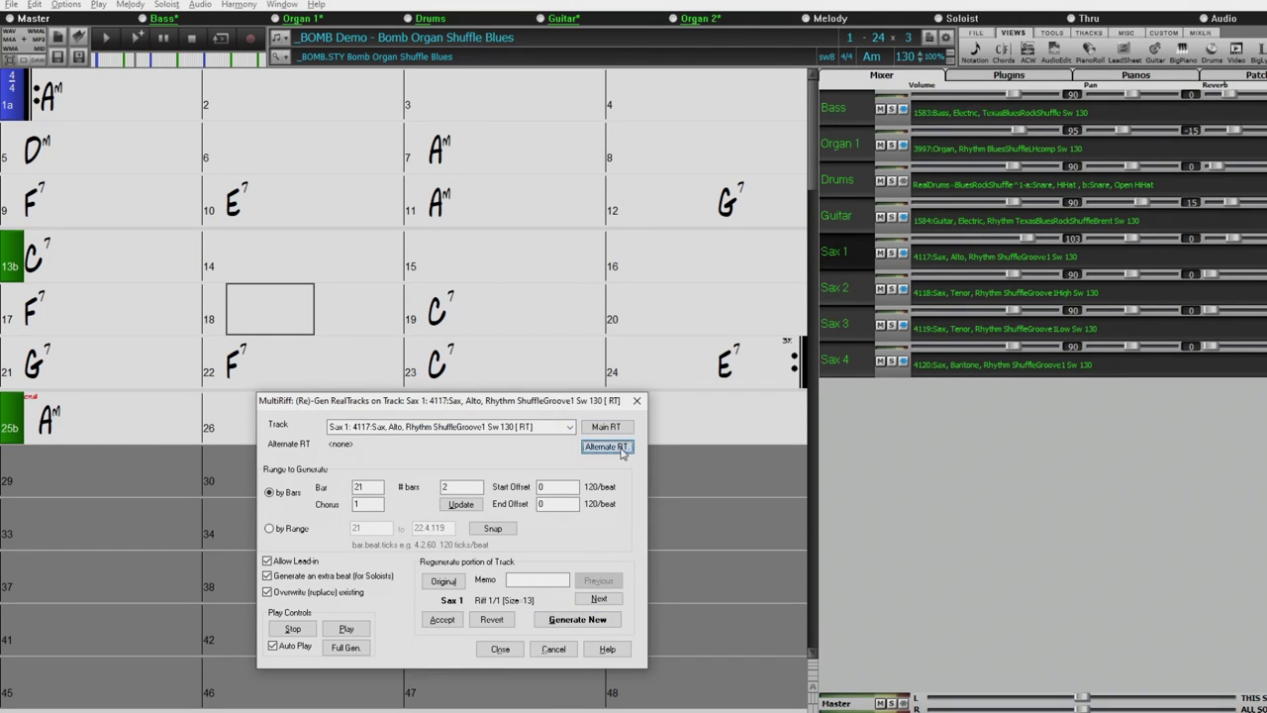
pyautogui.write('sax held')
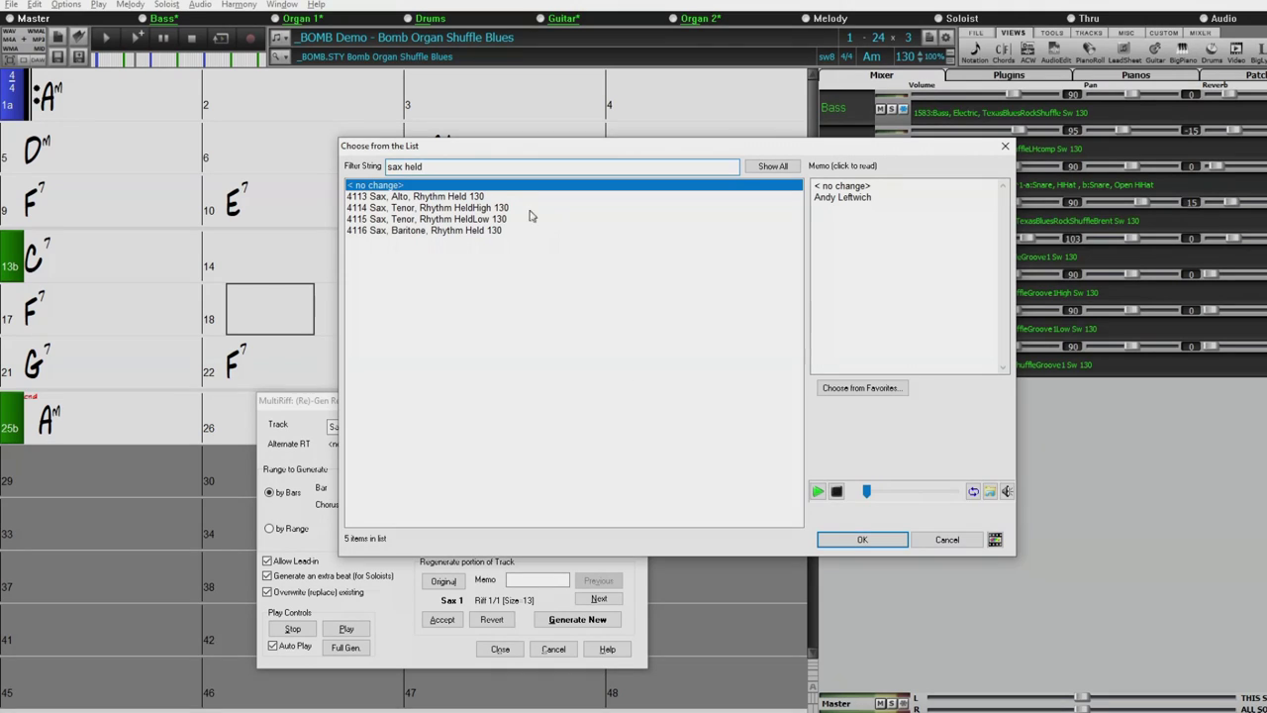
pyautogui.click(465, 196)
pyautogui.click(877, 539)
pyautogui.click(594, 620)
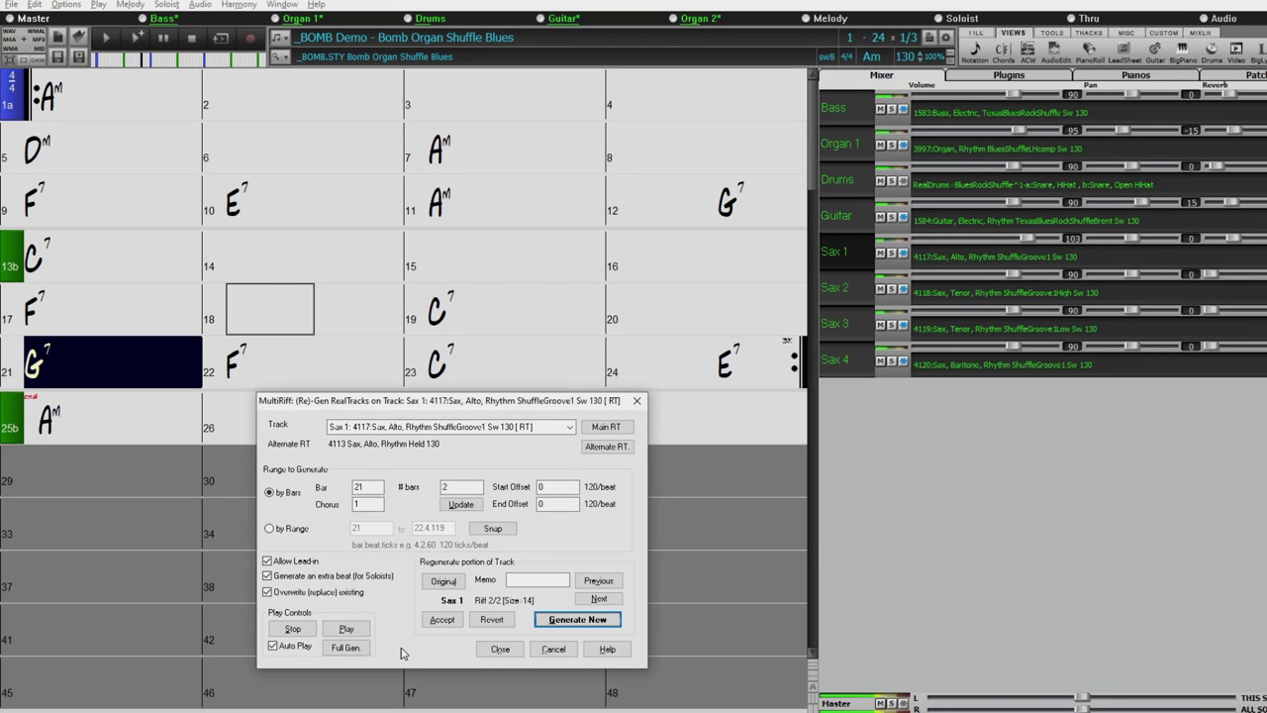
pyautogui.click(308, 631)
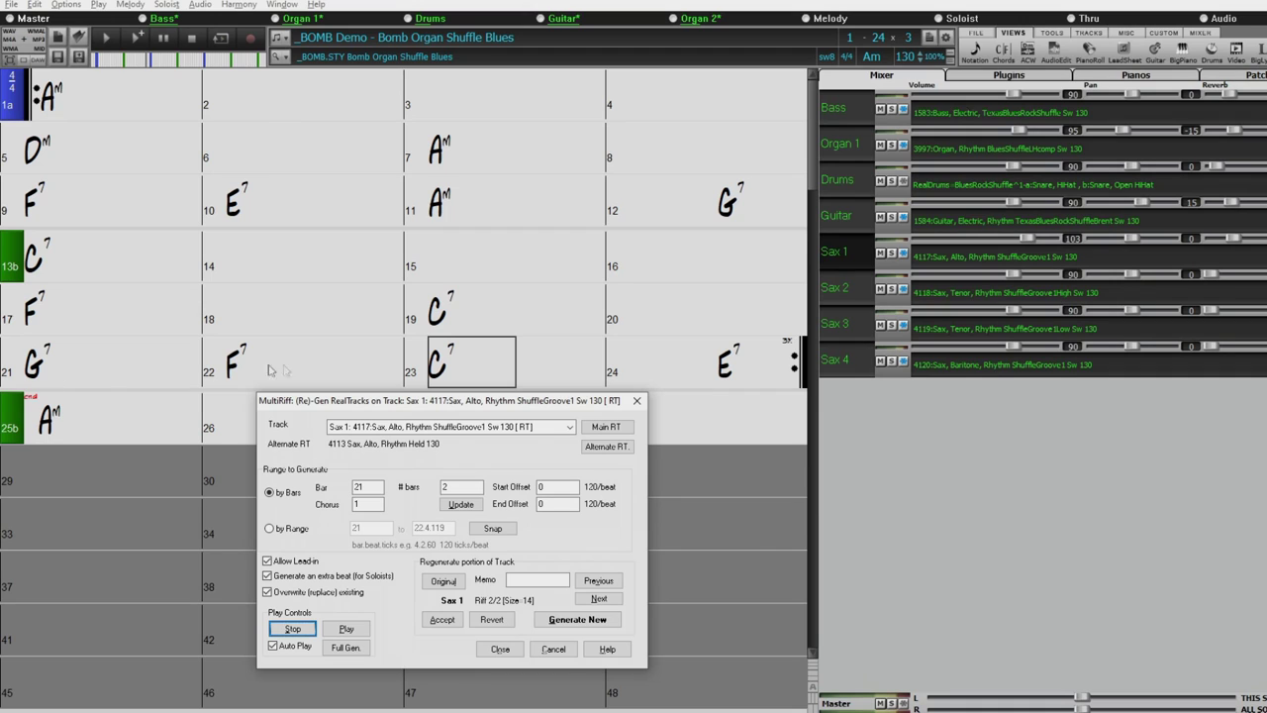
# Give Sax 2 the alternate RealTrack 4114 Sax, Tenor, Rhythm HeldHigh 130, filtering by "sax held", and generate and accept its riff
pyautogui.click(569, 427)
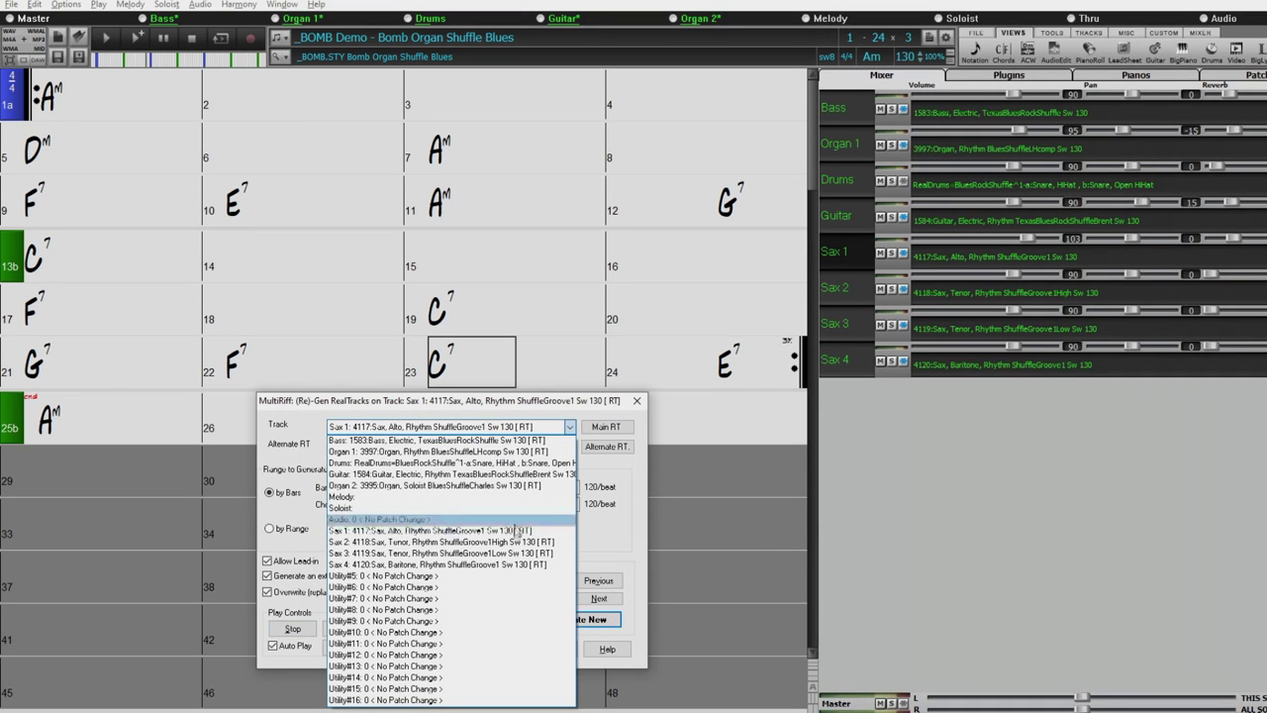
pyautogui.click(508, 543)
pyautogui.click(606, 446)
pyautogui.write('sax held')
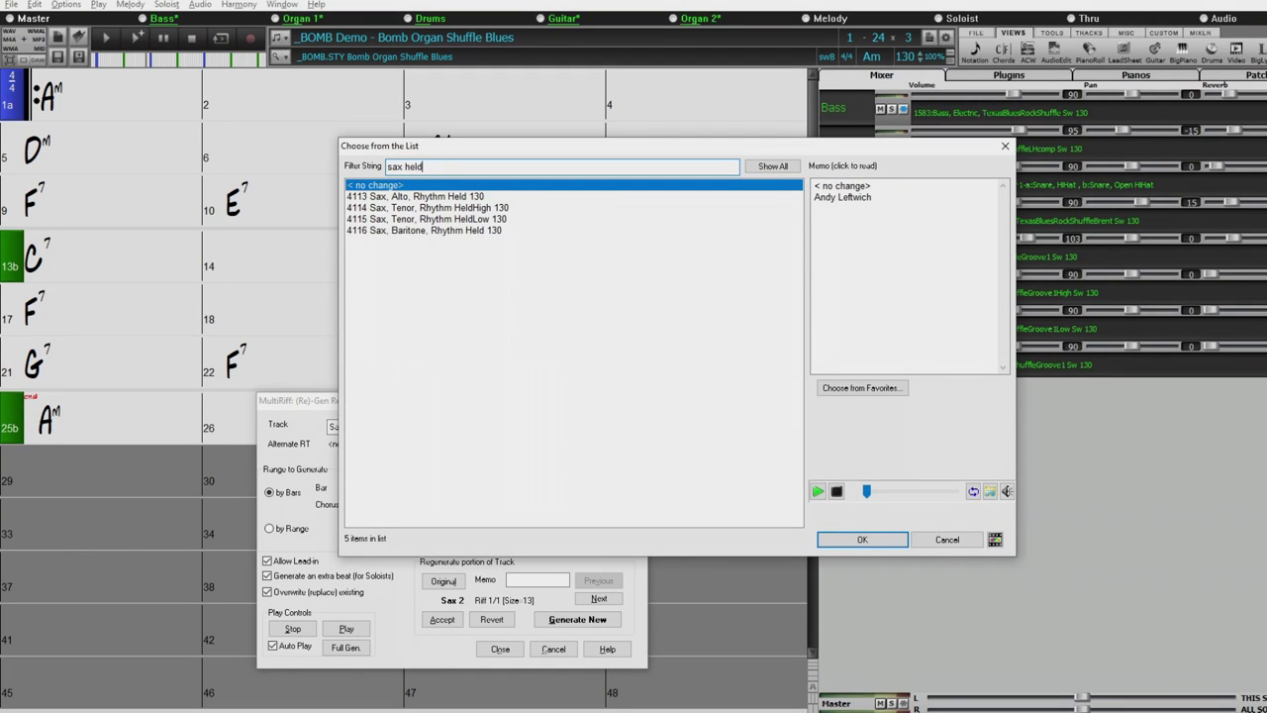
pyautogui.click(485, 209)
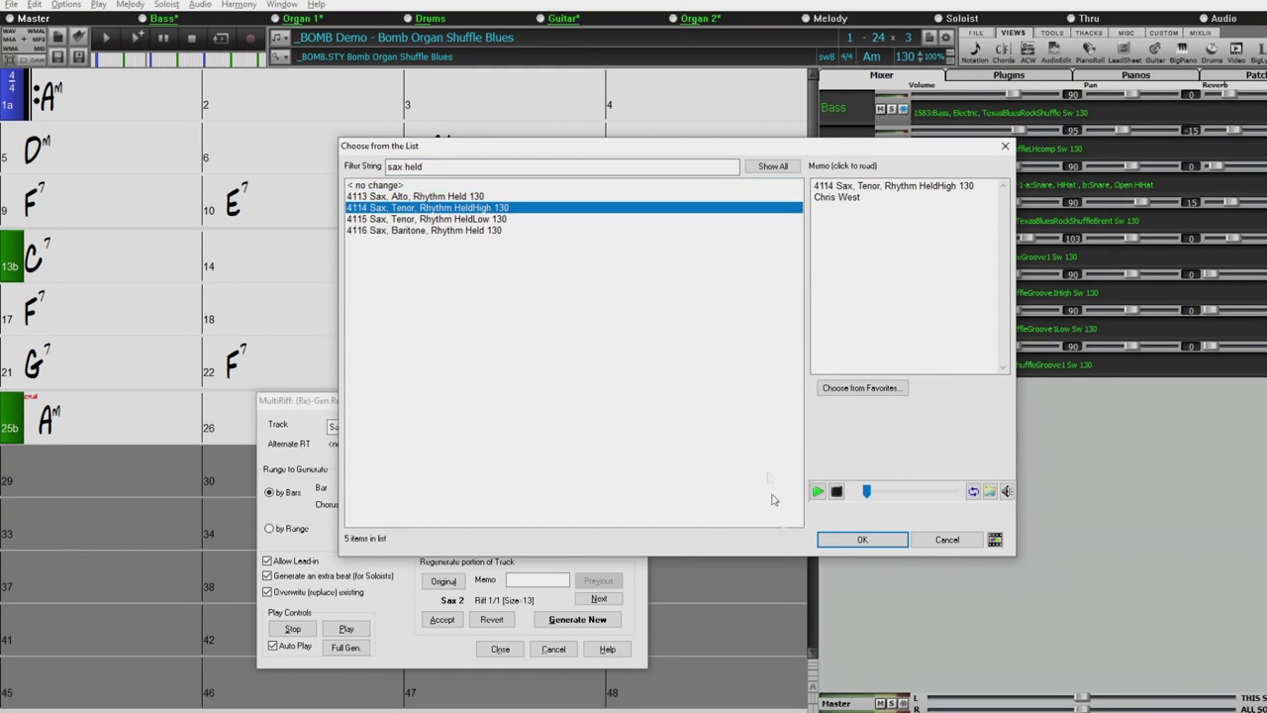
pyautogui.click(857, 540)
pyautogui.click(577, 619)
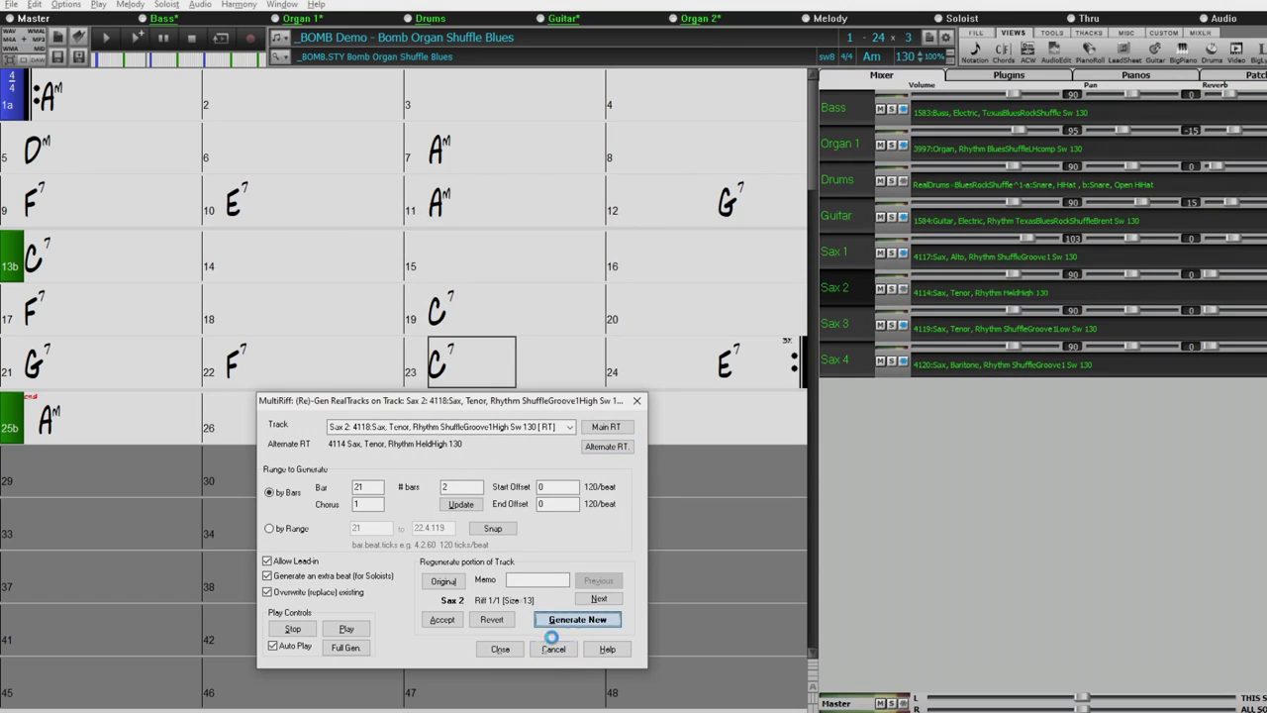
pyautogui.click(445, 621)
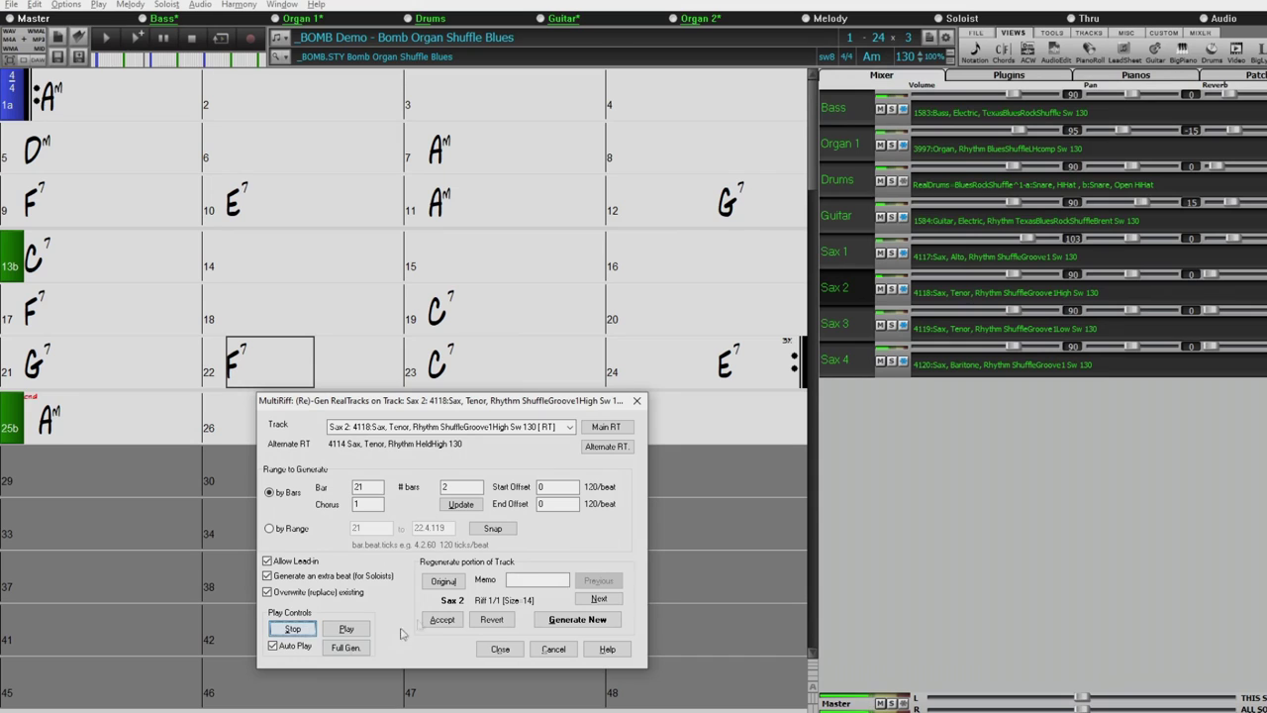
# Give Sax 3 the alternate RealTrack 4115 Sax, Tenor, Rhythm HeldLow 130, filtering by "sax held", and generate and accept its riff
pyautogui.click(555, 426)
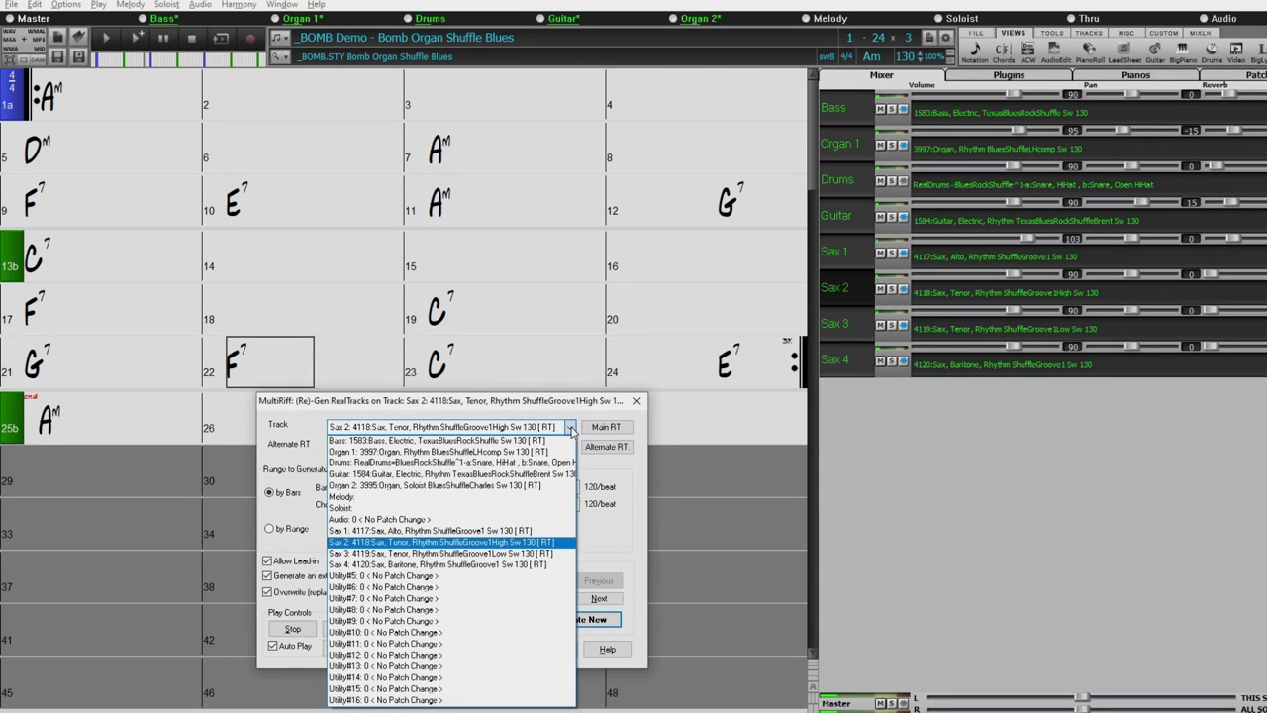
pyautogui.click(464, 562)
pyautogui.click(606, 446)
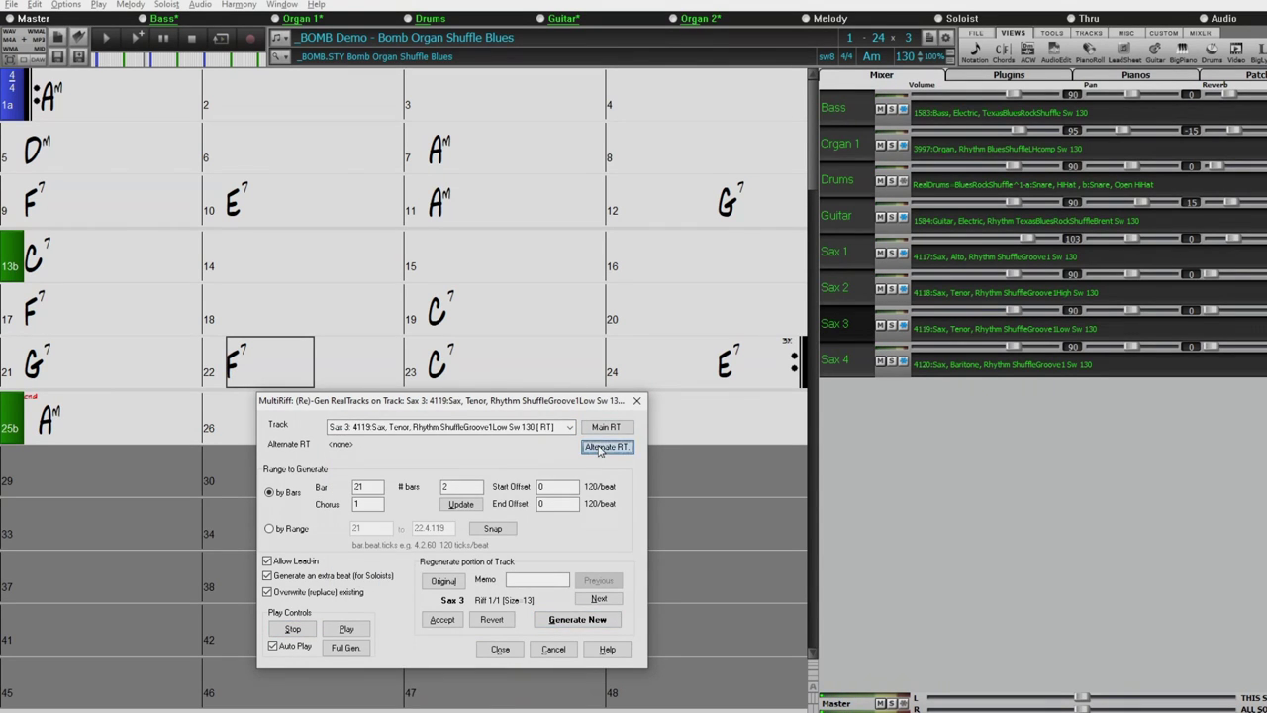
pyautogui.write('sax held')
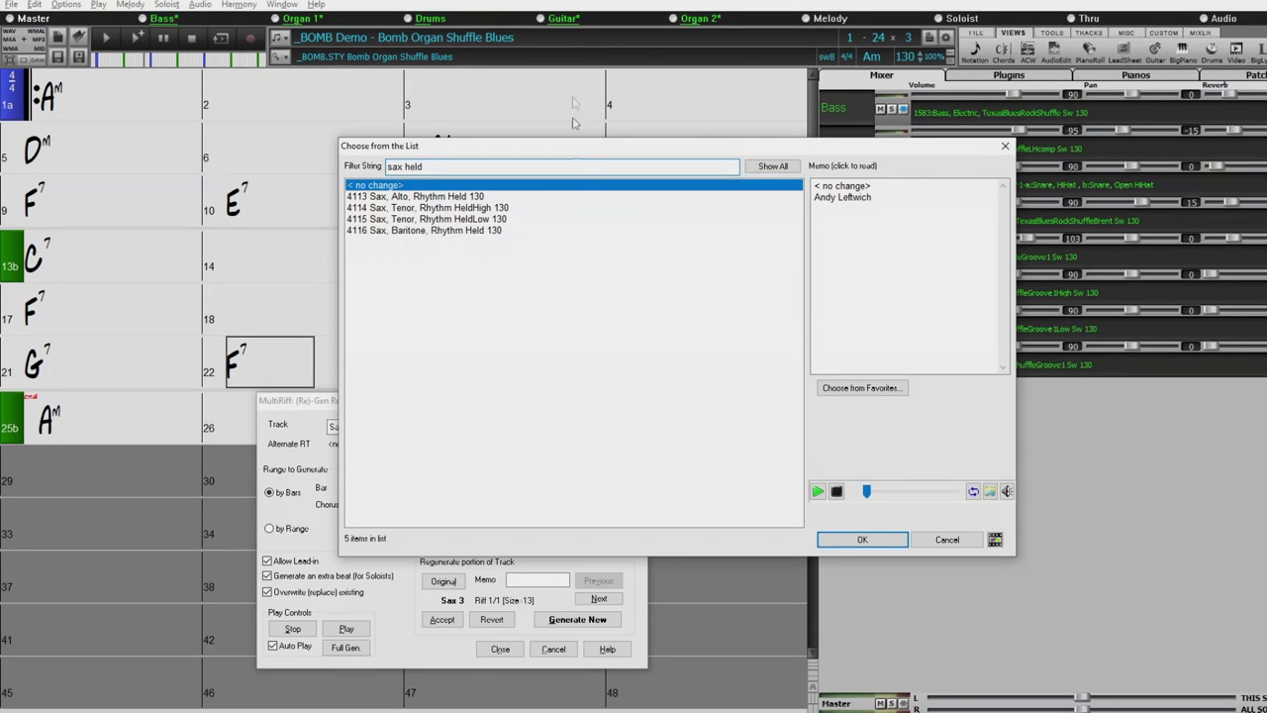
pyautogui.click(466, 218)
pyautogui.click(885, 539)
pyautogui.click(594, 626)
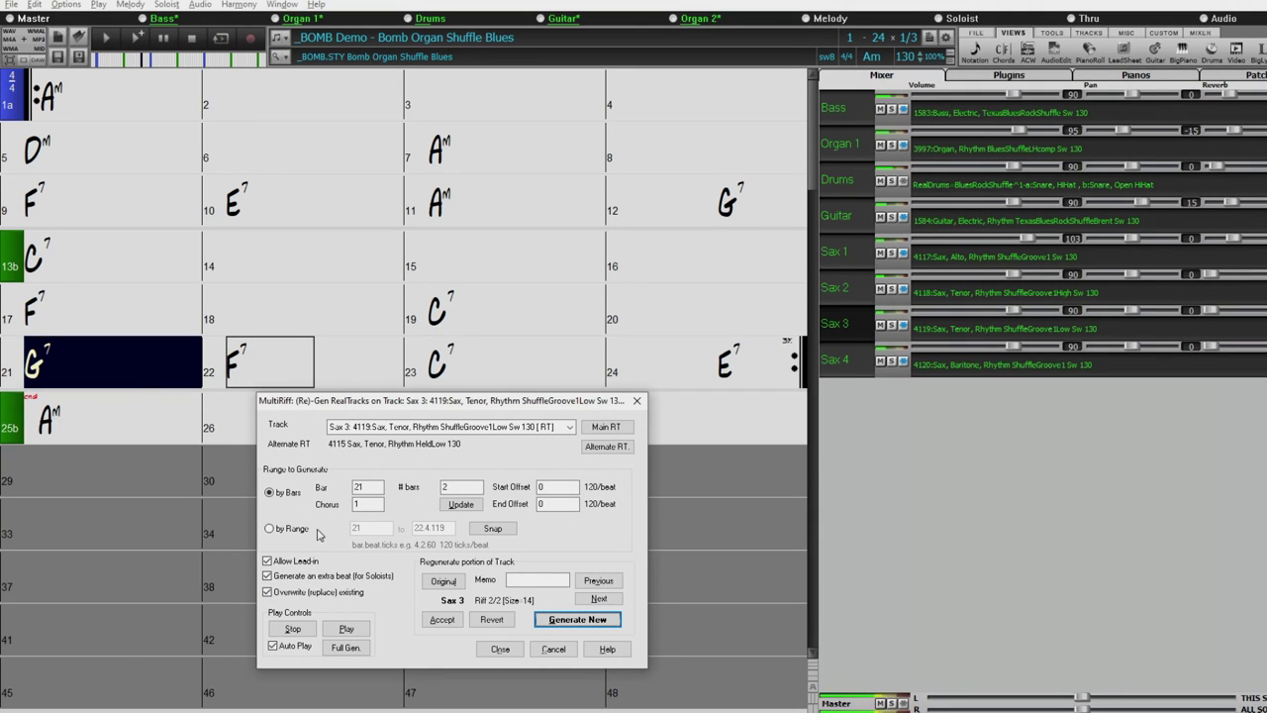
pyautogui.click(293, 630)
pyautogui.click(441, 619)
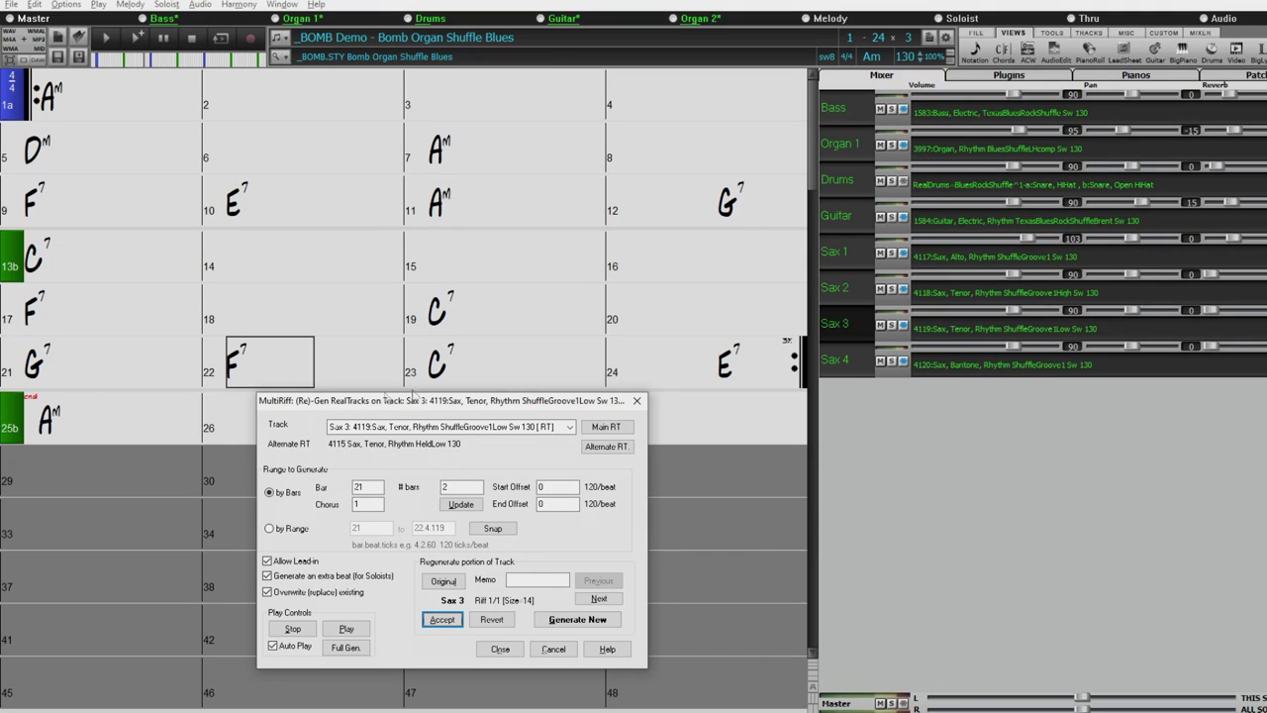
# Give Sax 4 the alternate RealTrack 4116 Sax, Baritone, Rhythm Held 130, filtering by "sax held", generate its riff, and stop the playback
pyautogui.click(569, 428)
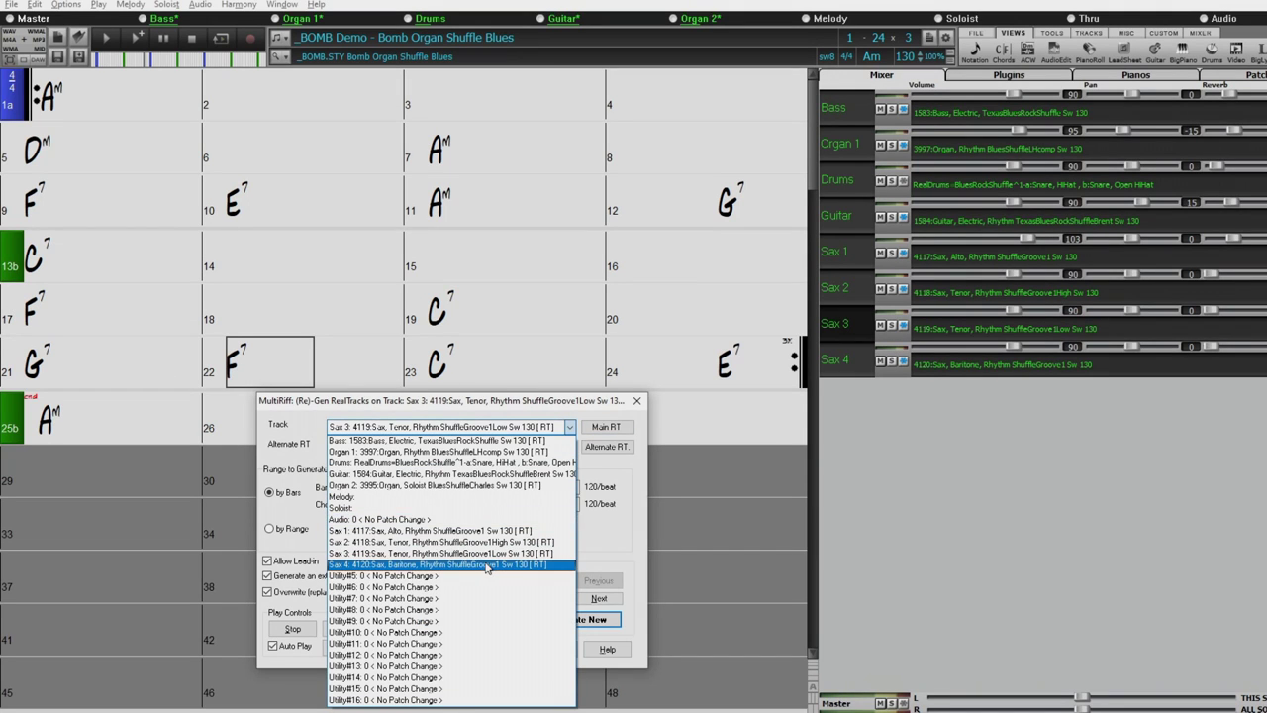
pyautogui.click(486, 560)
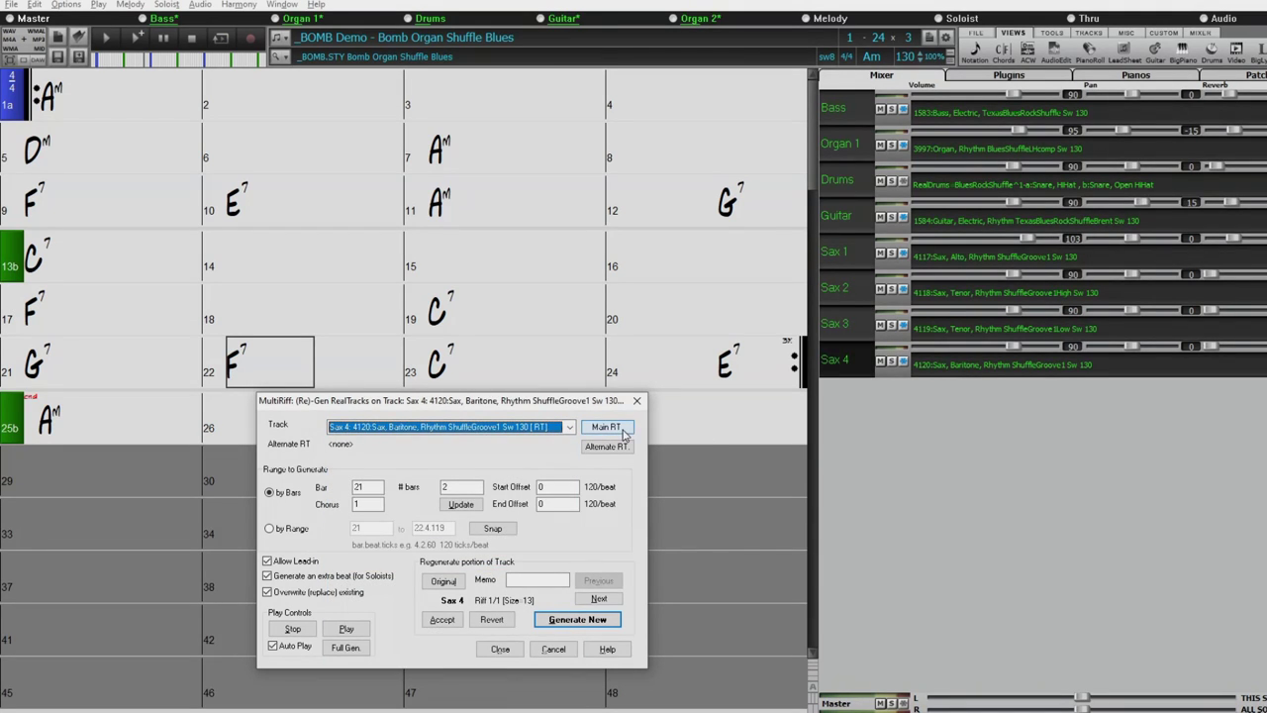
pyautogui.click(623, 447)
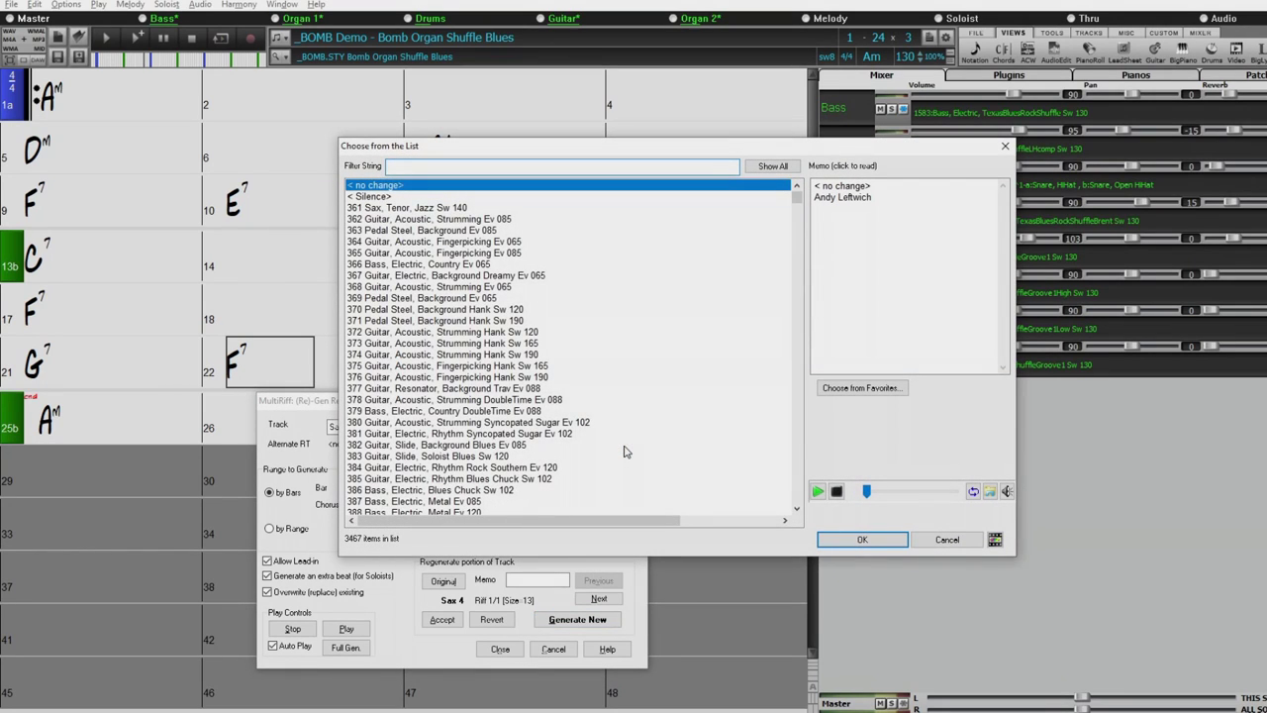
pyautogui.write('sax held')
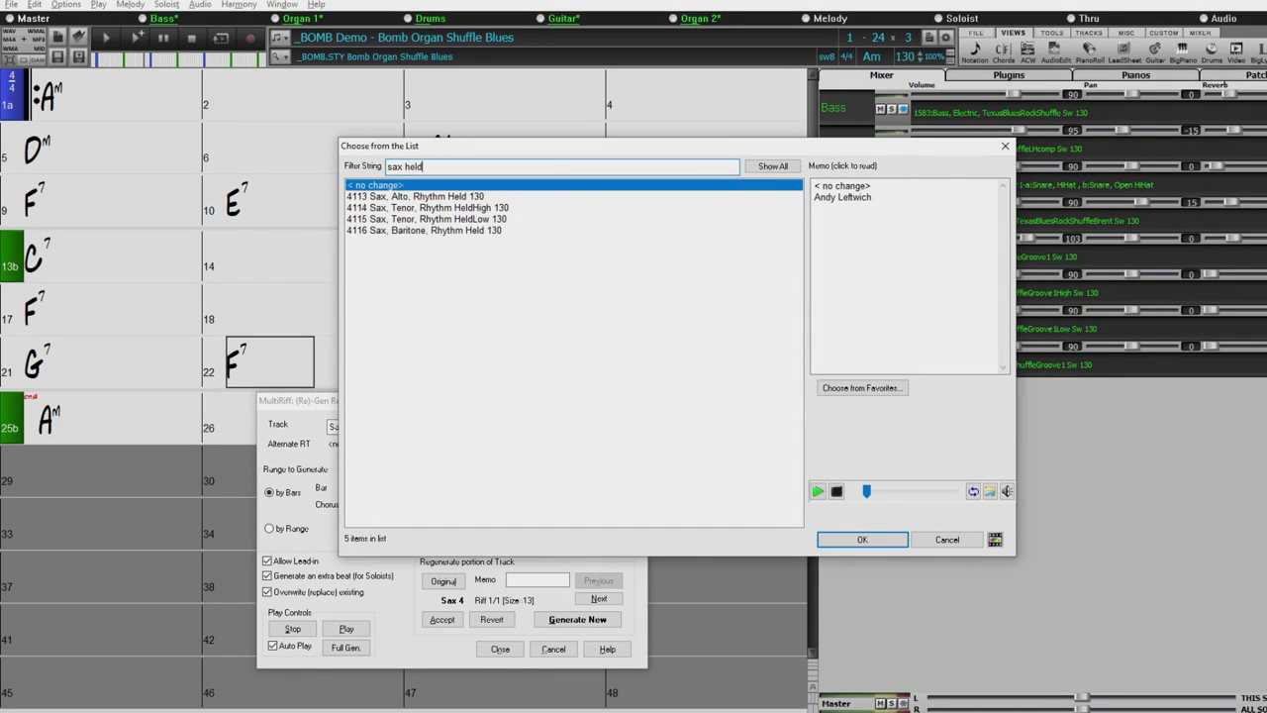
pyautogui.click(500, 230)
pyautogui.click(862, 539)
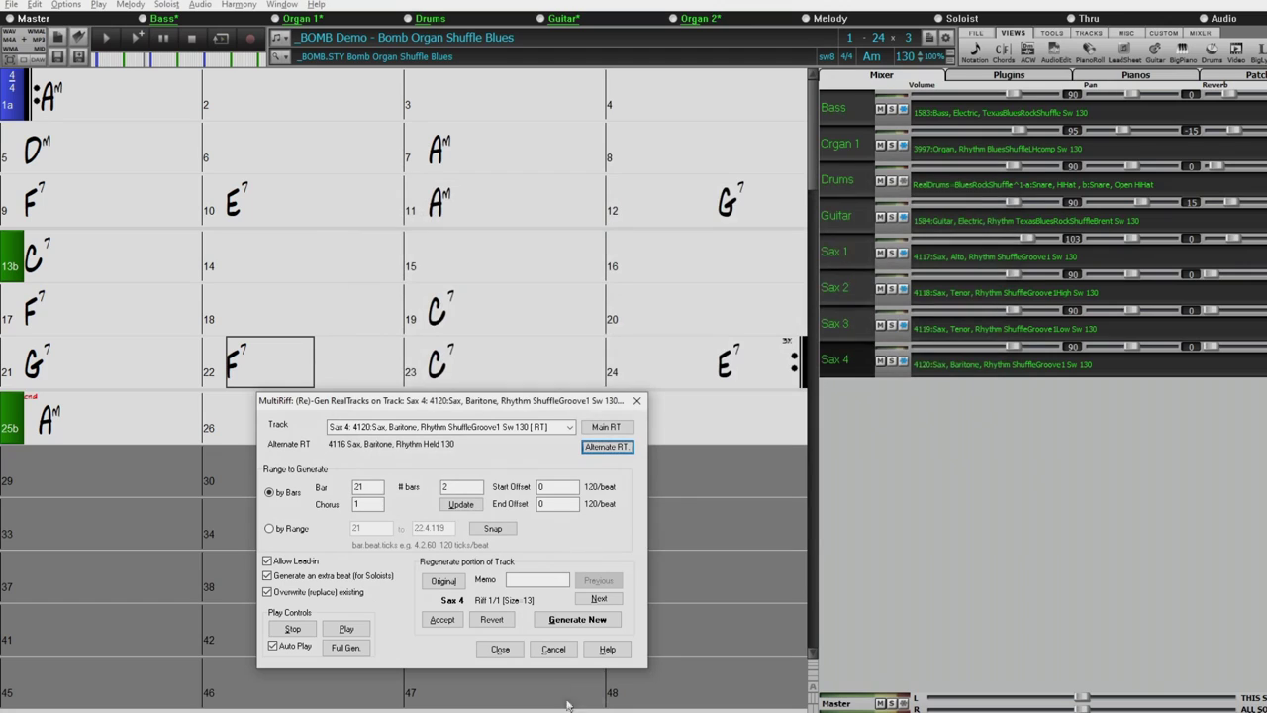
pyautogui.click(540, 631)
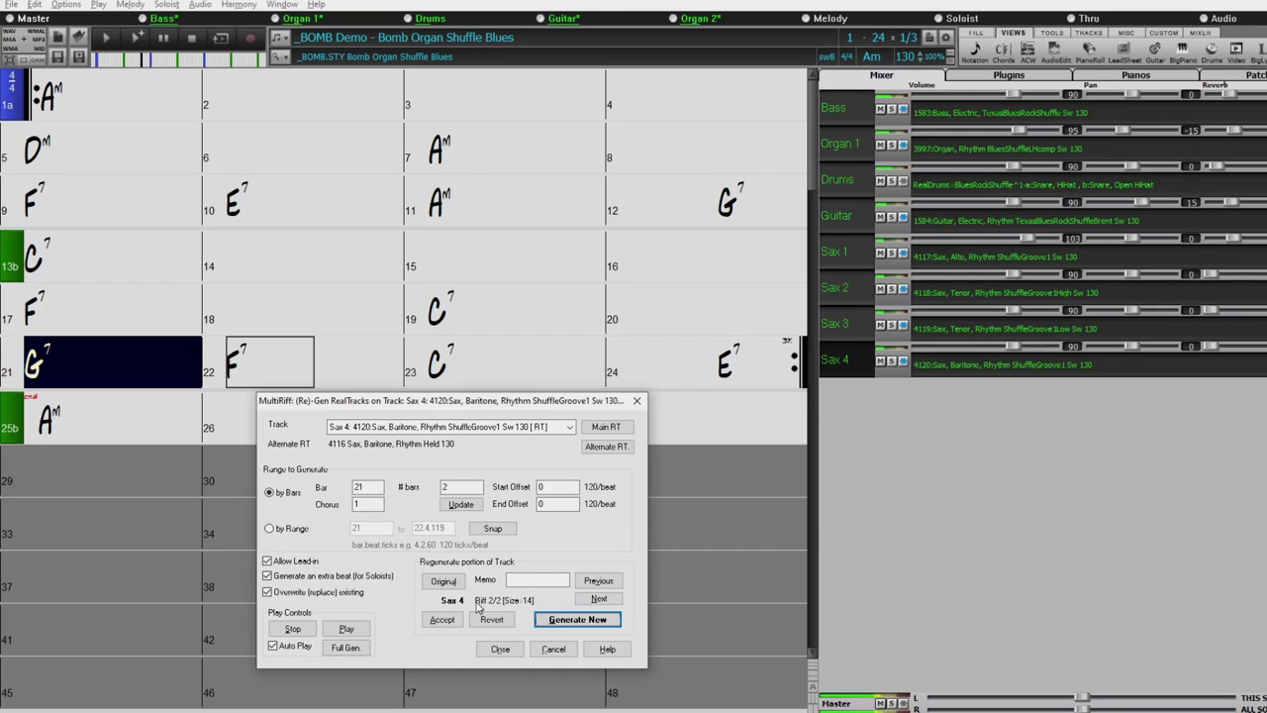
pyautogui.click(293, 630)
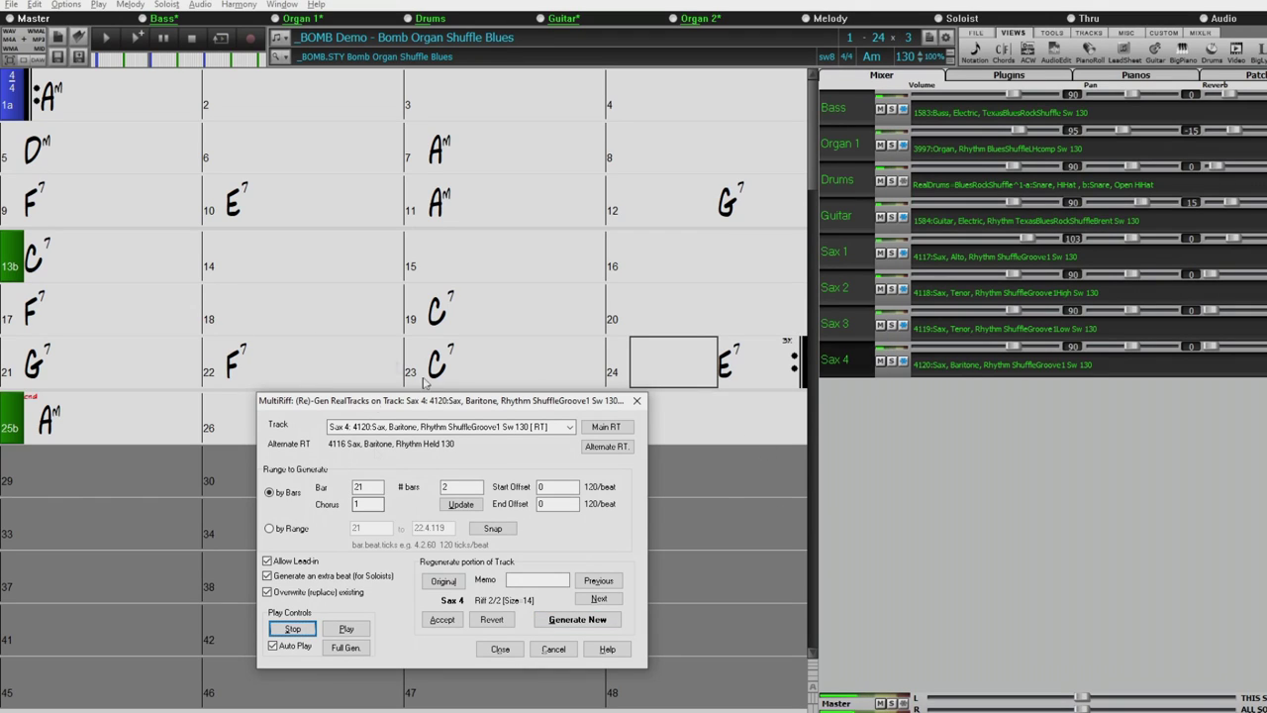
# Set the start bar to 13 and play the completed sax section from there
pyautogui.doubleClick(369, 486)
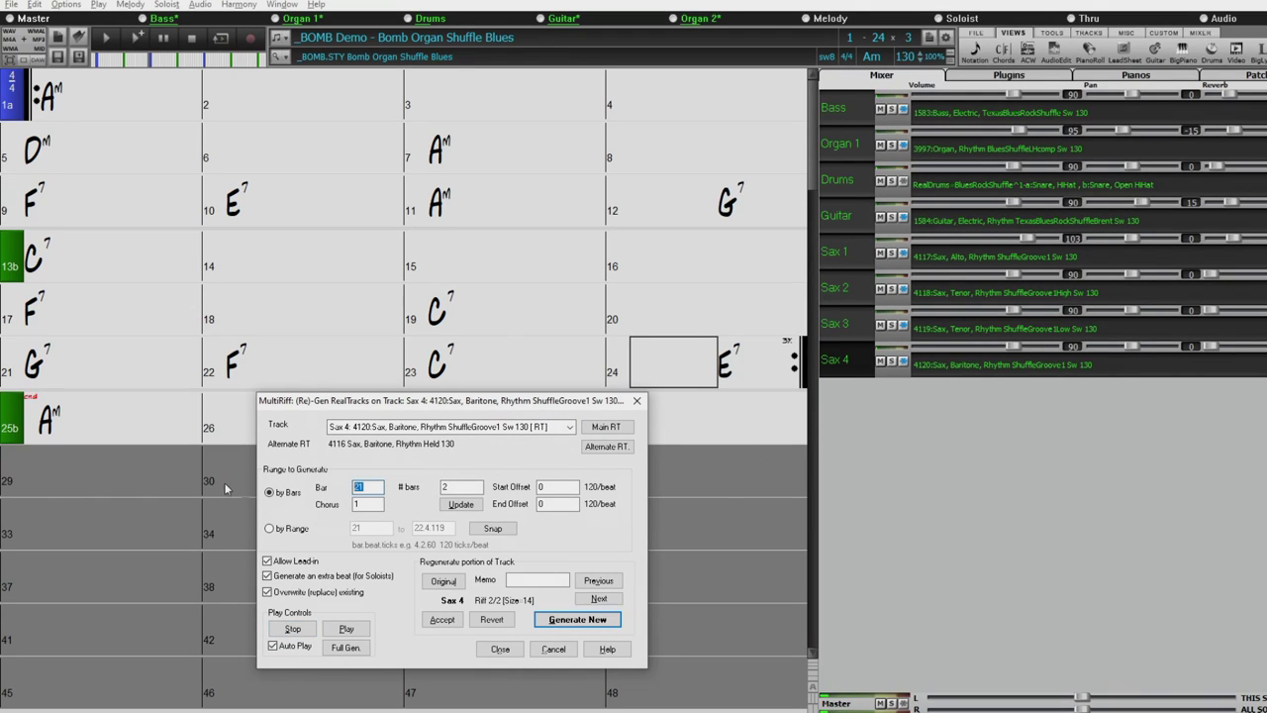
pyautogui.write('13')
pyautogui.click(358, 631)
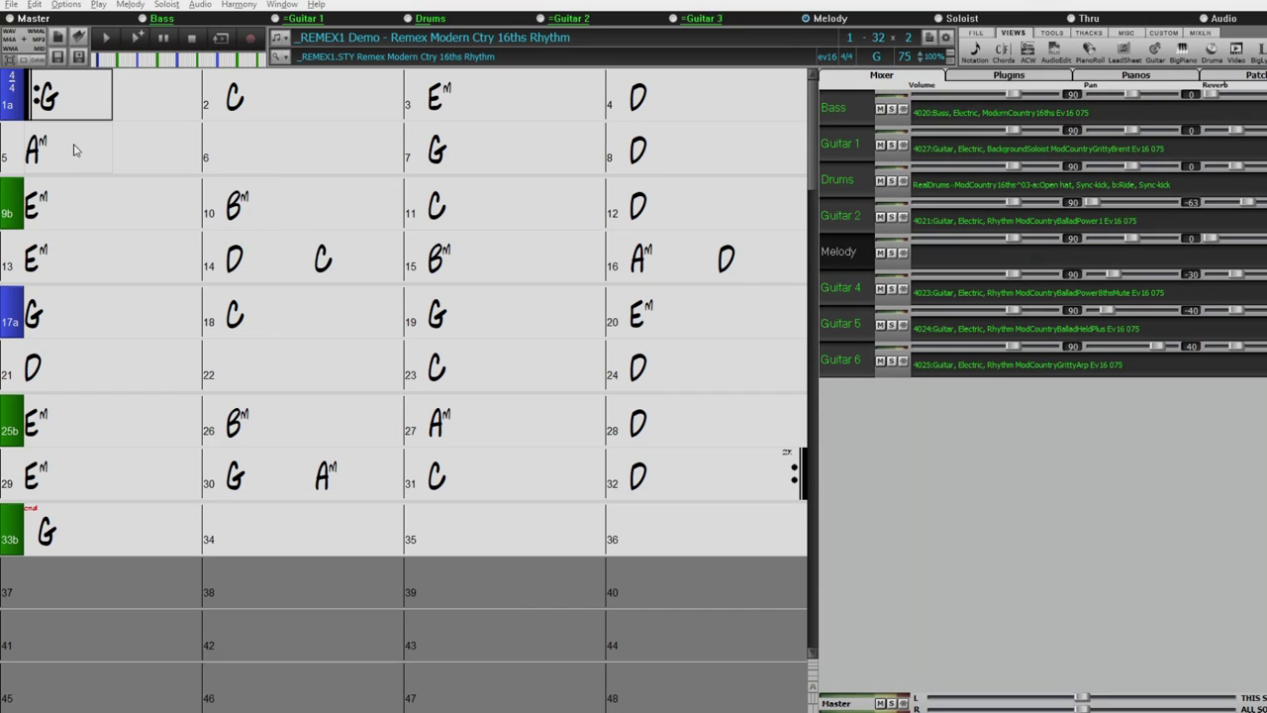
# Select bar 1 of the Remex Modern Ctry 16ths Rhythm song and start its playback
pyautogui.click(74, 149)
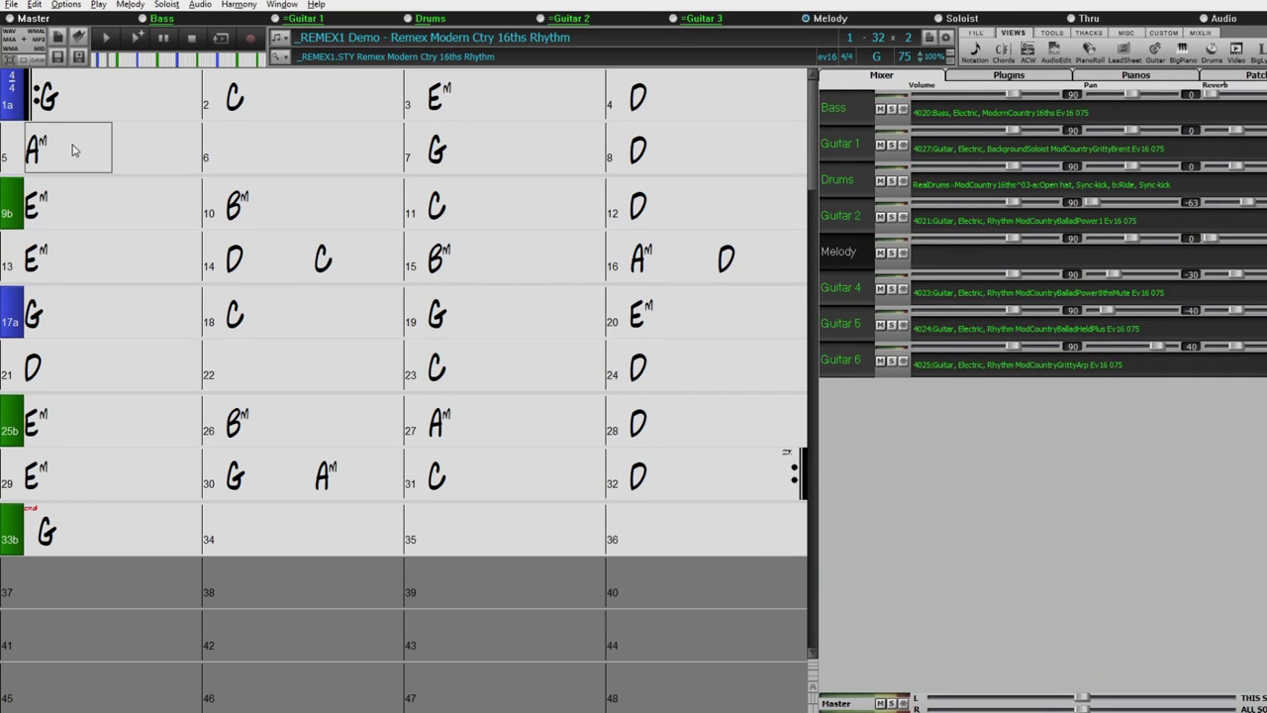
pyautogui.click(72, 150)
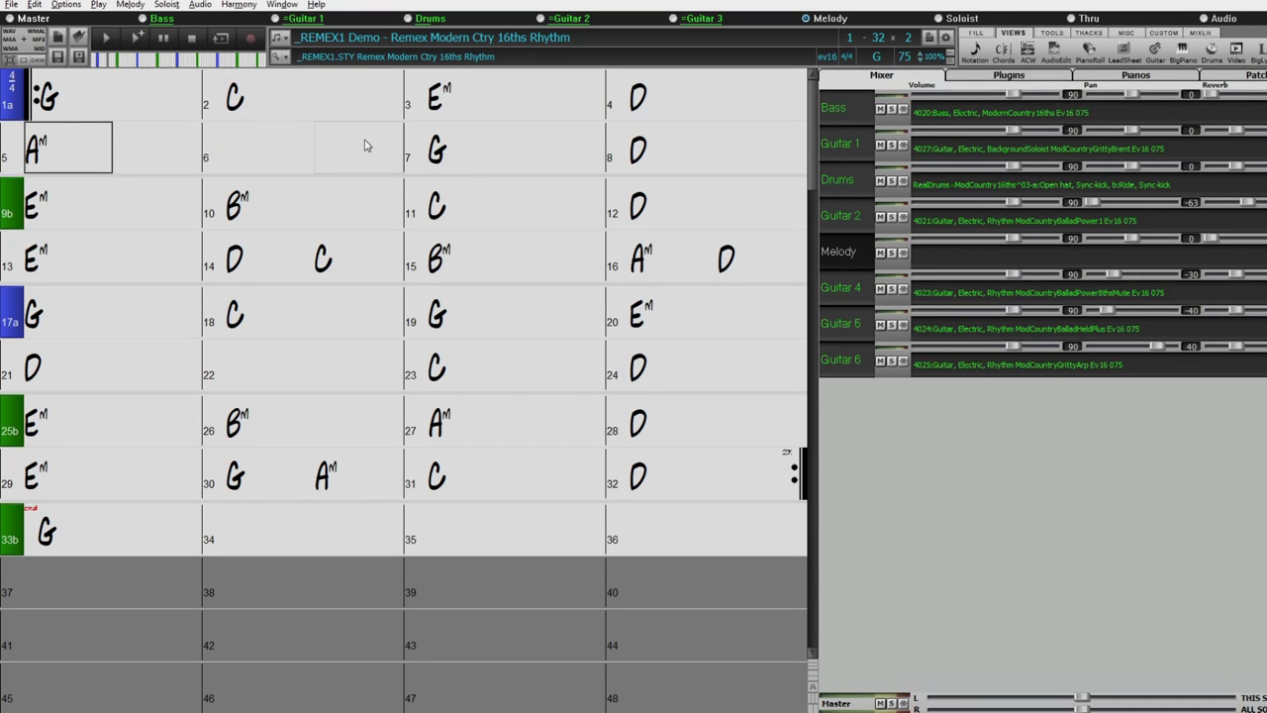
pyautogui.click(87, 97)
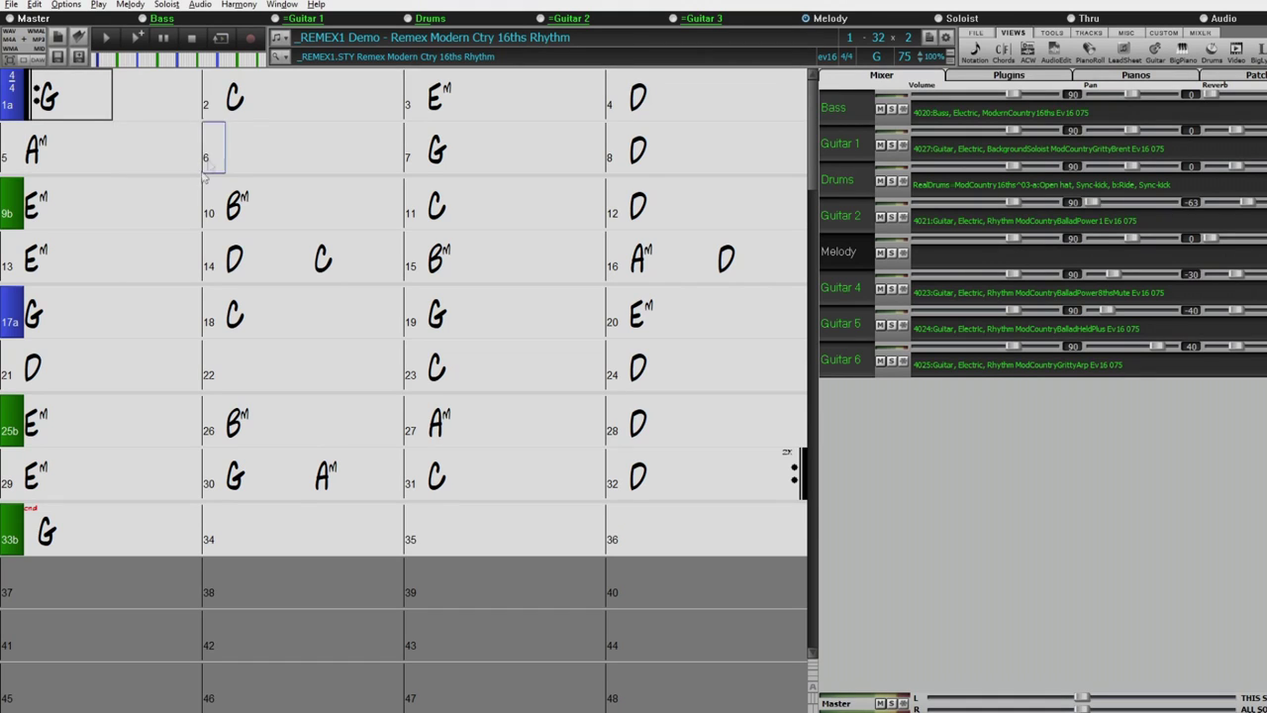
pyautogui.click(142, 42)
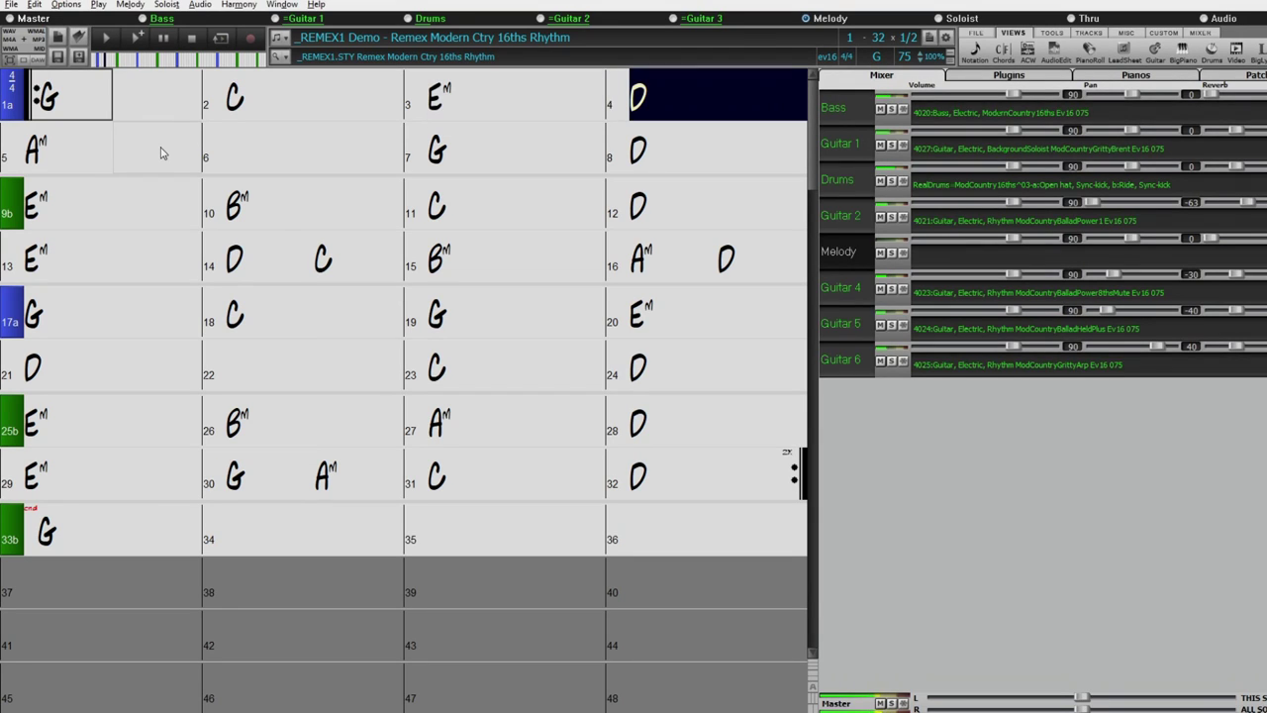
# Stop the playback and open the MicroChords settings for bar 2, clear of the first bars of the chord sheet
pyautogui.click(193, 38)
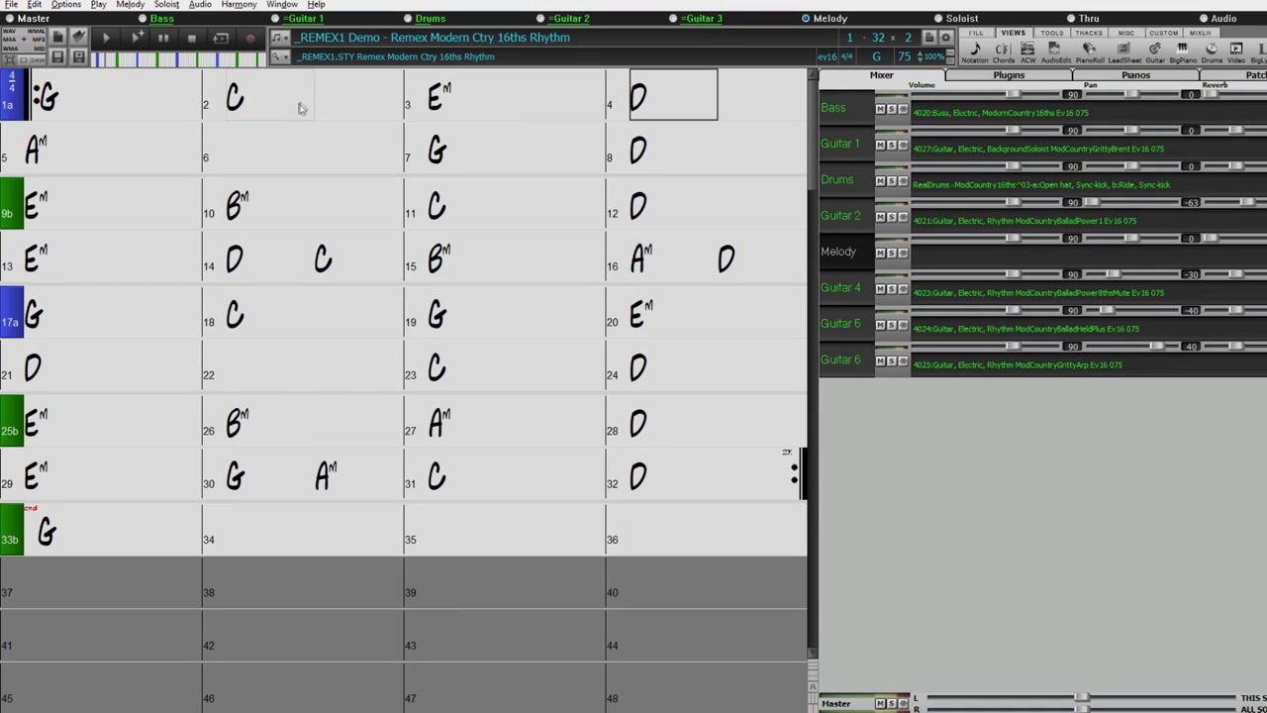
pyautogui.click(282, 94)
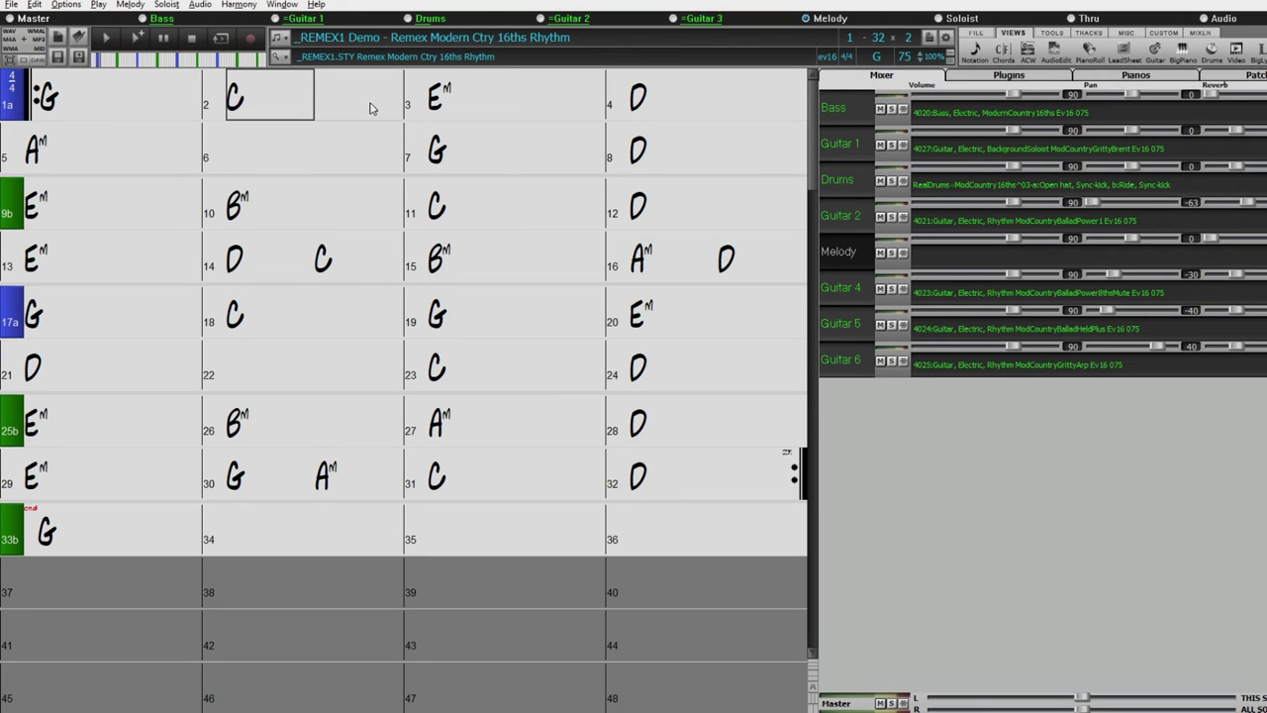
pyautogui.write('M')
pyautogui.press('Return')
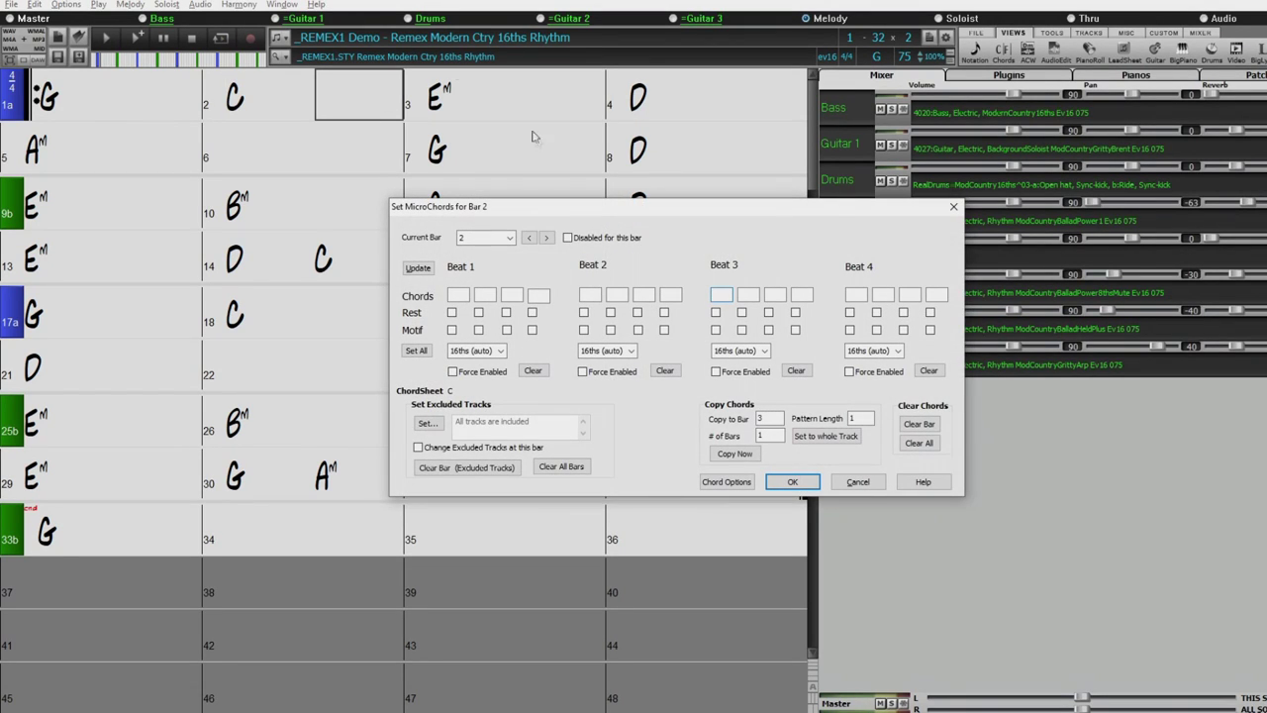
pyautogui.moveTo(574, 211); pyautogui.dragTo(344, 201)
pyautogui.click(254, 283)
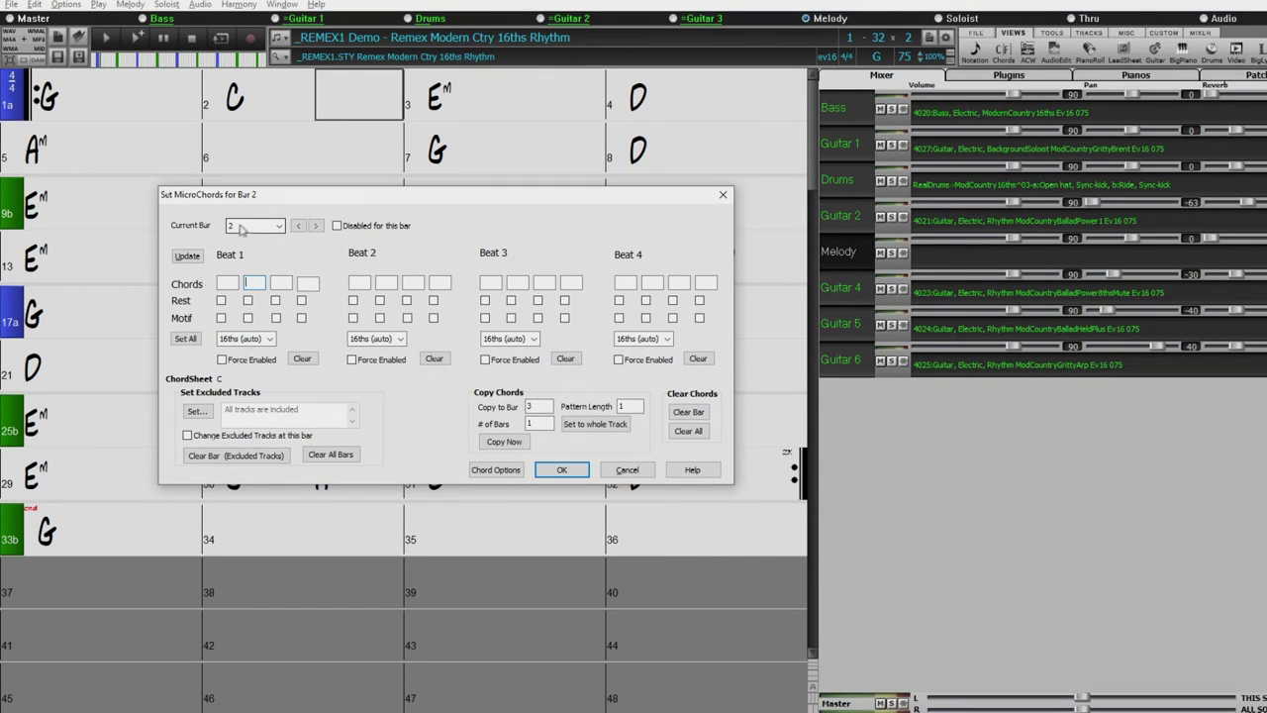
pyautogui.click(414, 283)
pyautogui.click(439, 281)
pyautogui.press('Tab')
pyautogui.click(571, 283)
pyautogui.click(652, 282)
# Enter C in the first slot and Dm in the third slot of beat 1 for bar 2
pyautogui.click(221, 282)
pyautogui.write('c')
pyautogui.click(273, 283)
pyautogui.write('dm')
pyautogui.press('Tab')
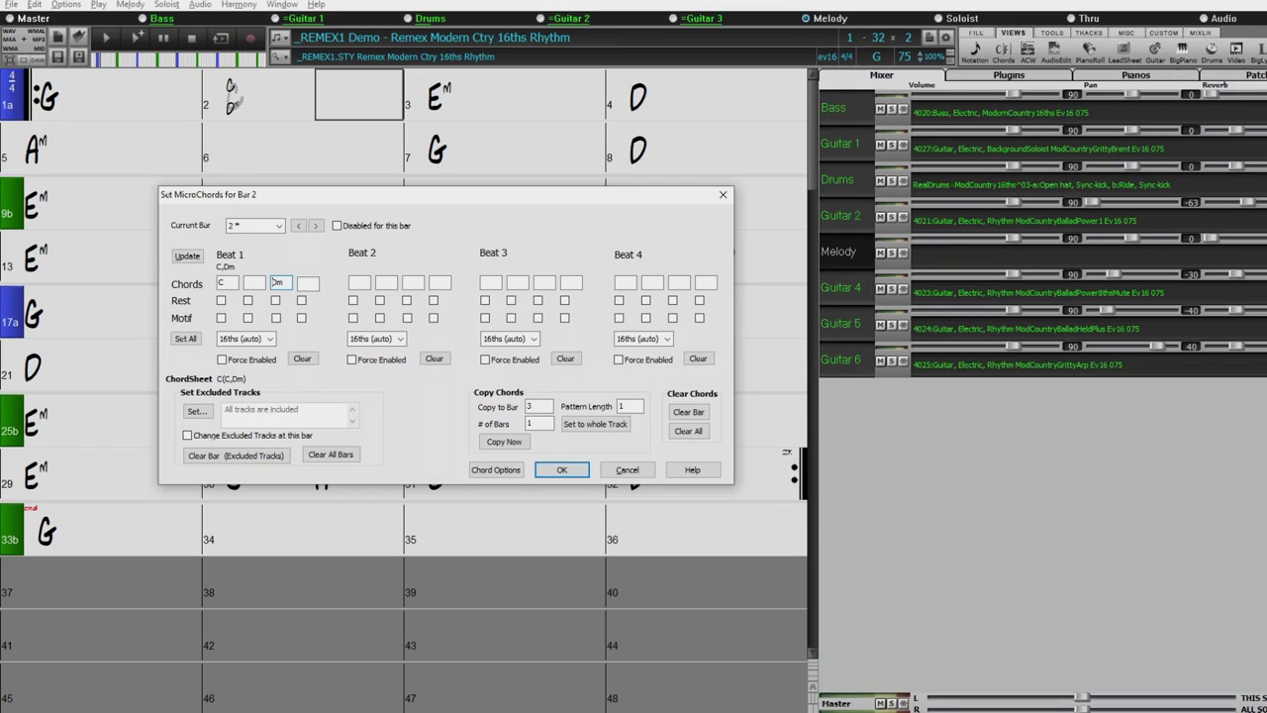
# Enter Em in the first slot and Dm in the third slot of beat 2 for bar 2
pyautogui.click(359, 283)
pyautogui.write('em')
pyautogui.click(413, 284)
pyautogui.write('dm')
pyautogui.press('Tab')
# Enter C in the first slot of beat 3 for bar 2 and accept the MicroChords
pyautogui.click(493, 283)
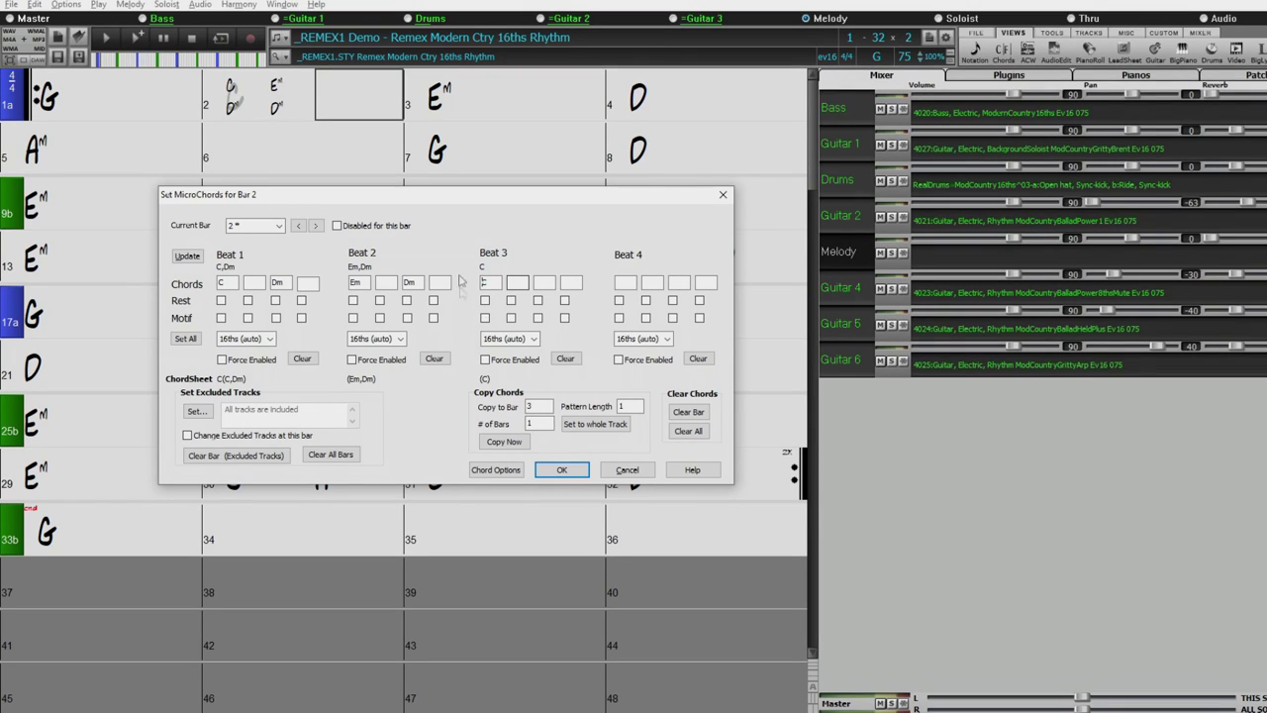
pyautogui.click(490, 283)
pyautogui.write('C')
pyautogui.click(561, 472)
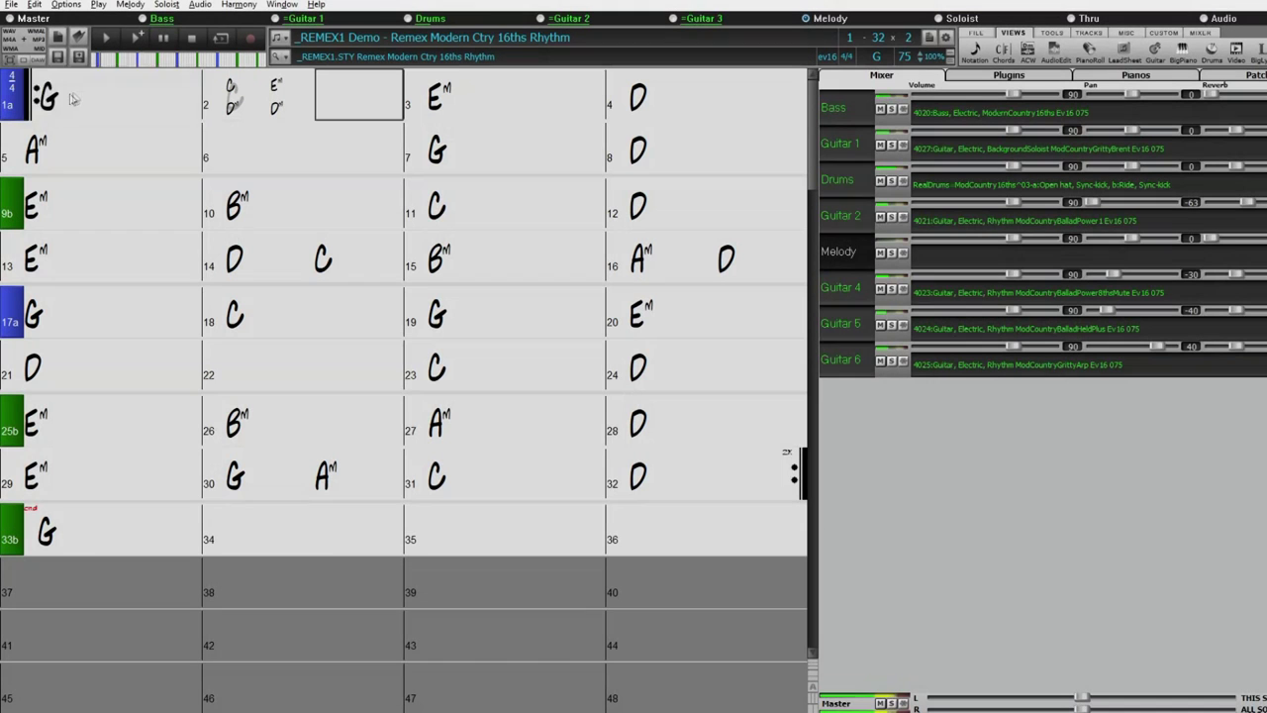
# Play the song from bar 1 to audition the MicroChords in bar 2, and stop the playback
pyautogui.click(55, 102)
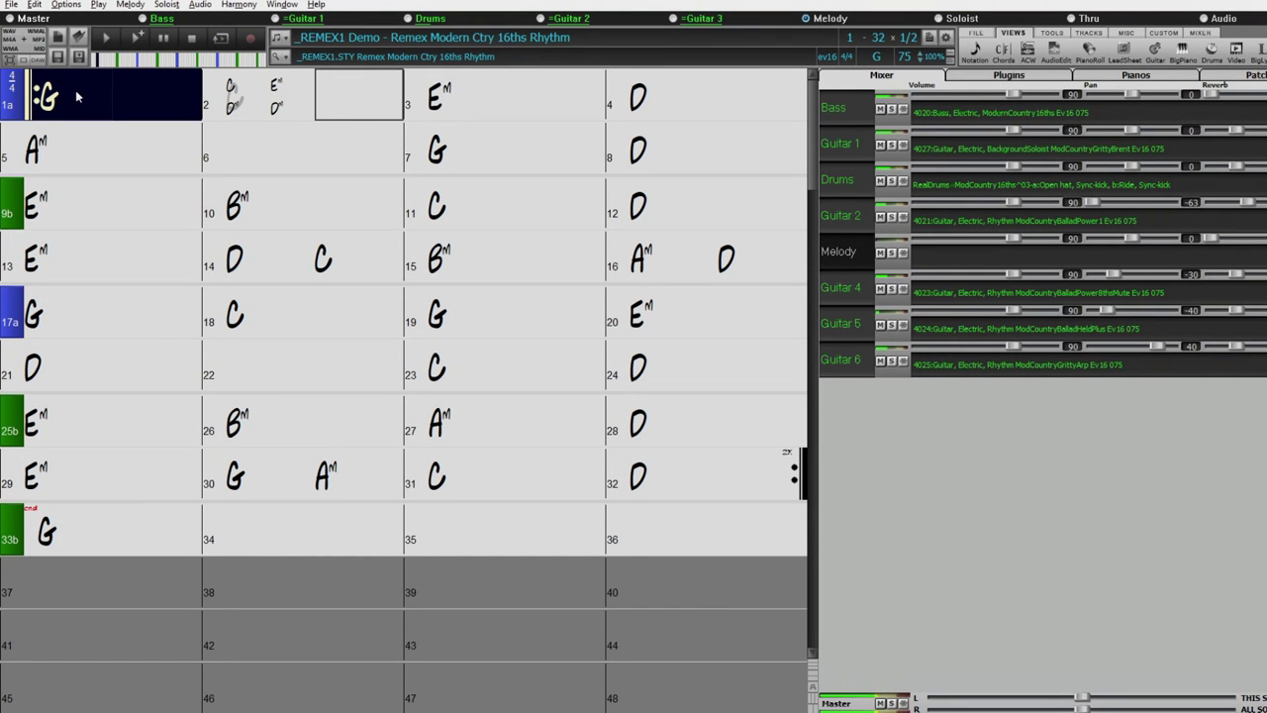
pyautogui.press('Right')
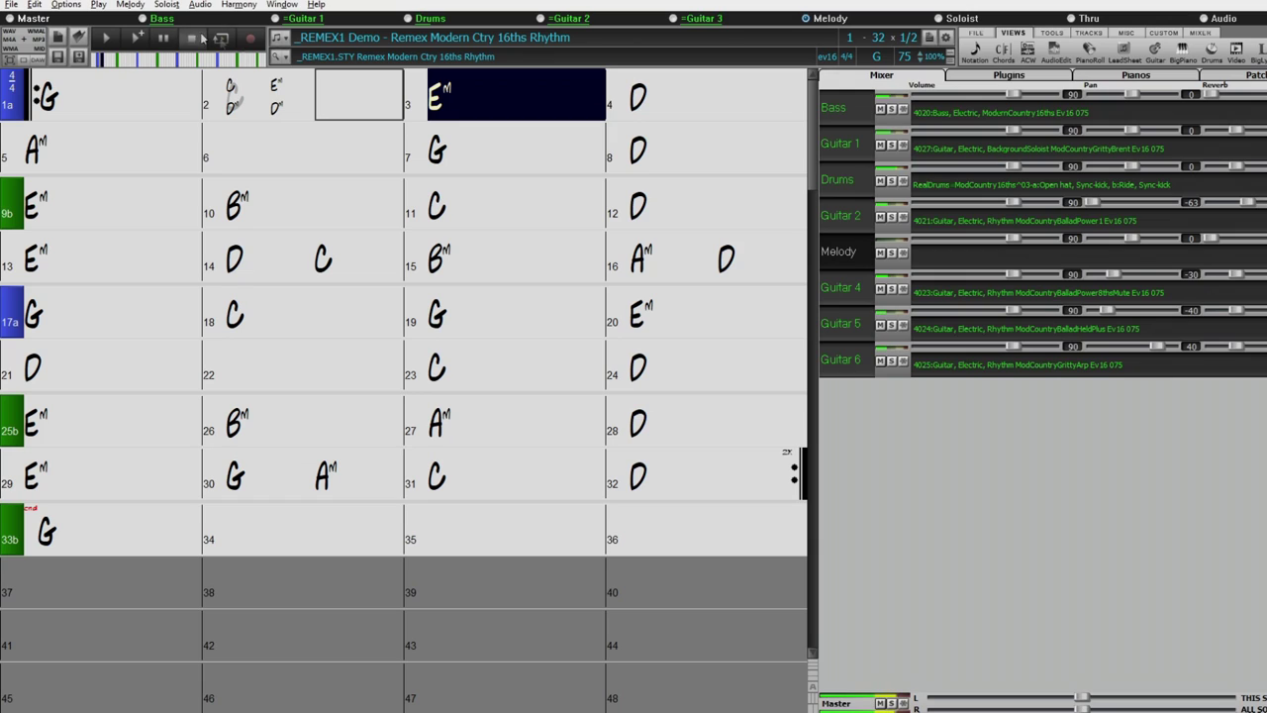
pyautogui.click(307, 117)
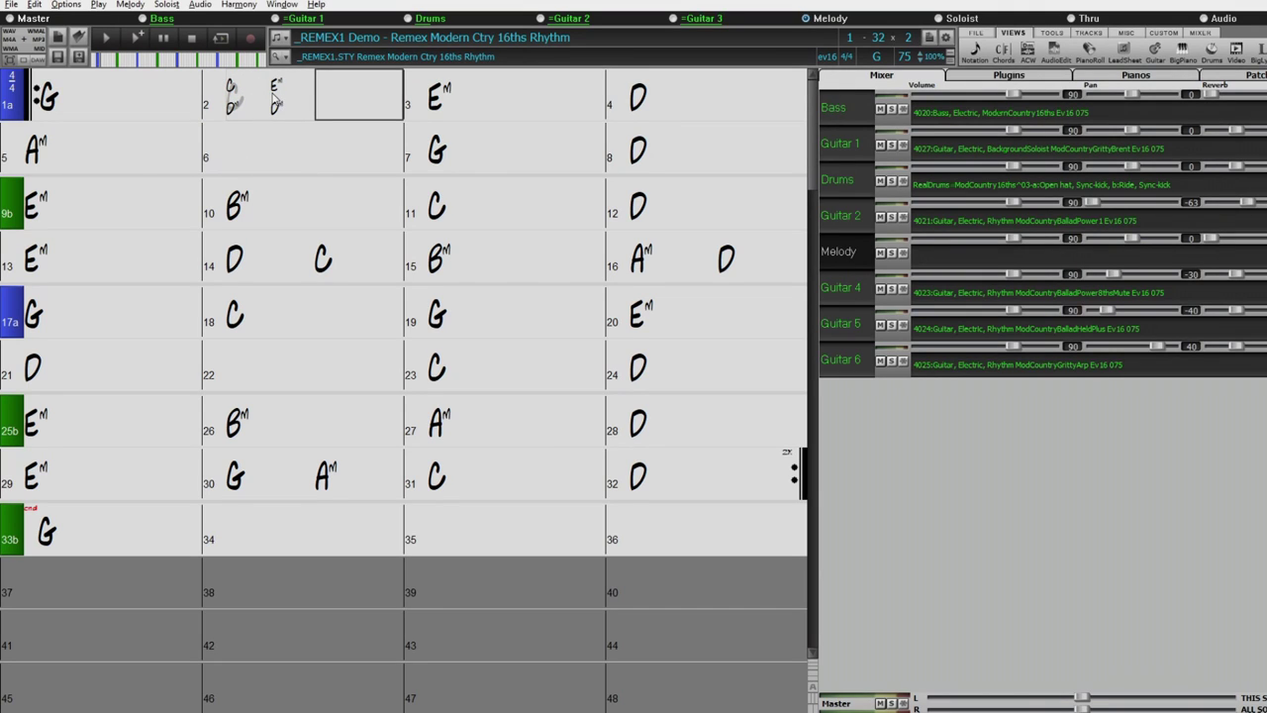
# Reopen the MicroChords settings for bar 2 and exclude all tracks from its MicroChords
pyautogui.click(278, 111)
pyautogui.doubleClick(277, 111)
pyautogui.moveTo(429, 206); pyautogui.dragTo(218, 144)
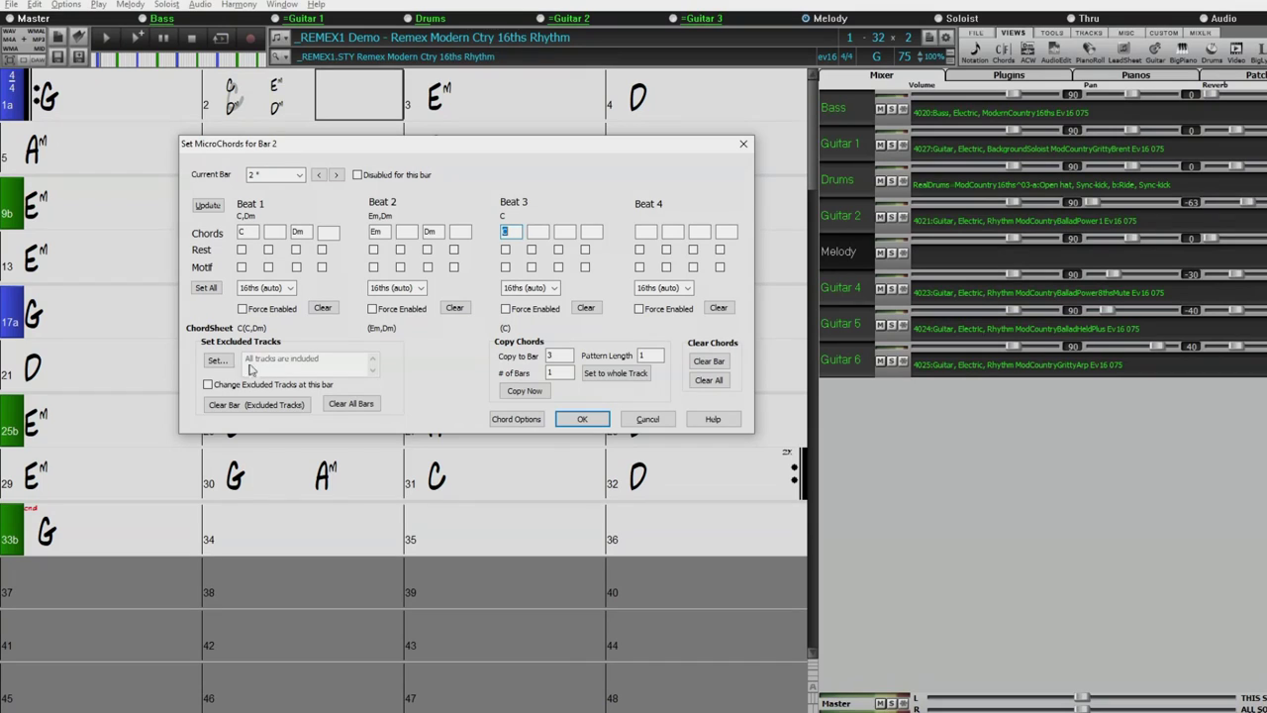
pyautogui.click(218, 361)
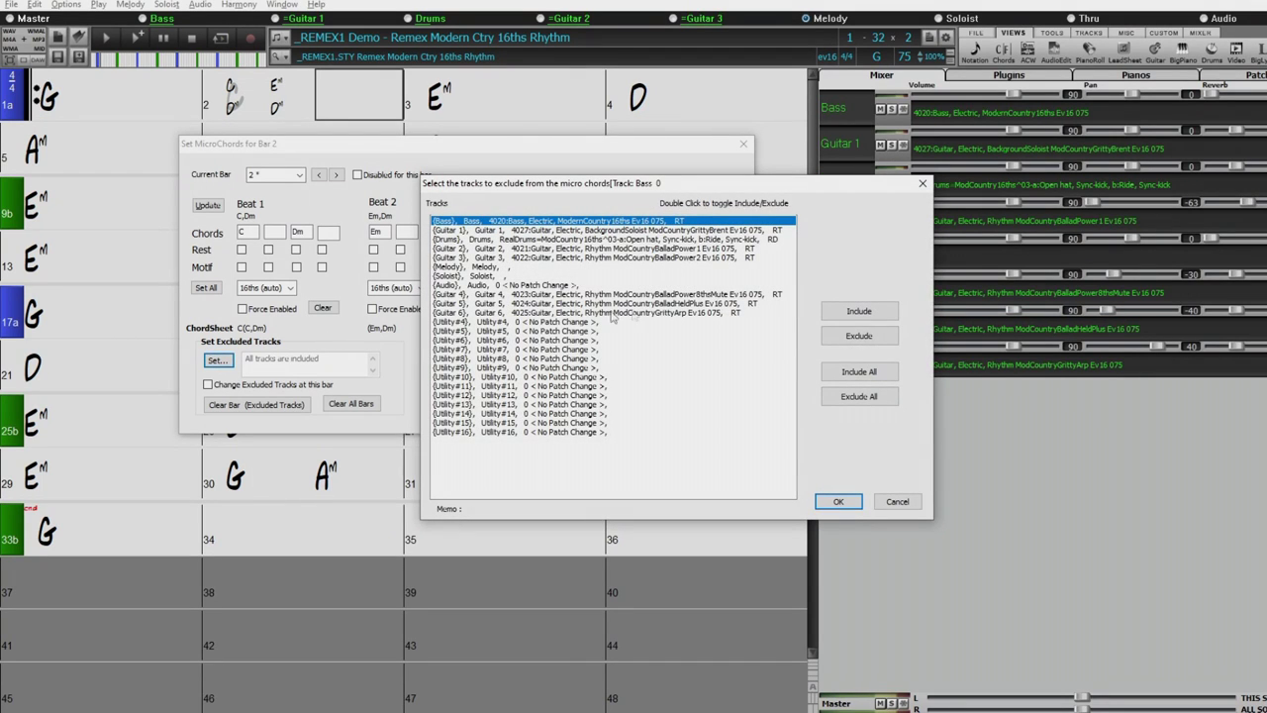
pyautogui.click(861, 397)
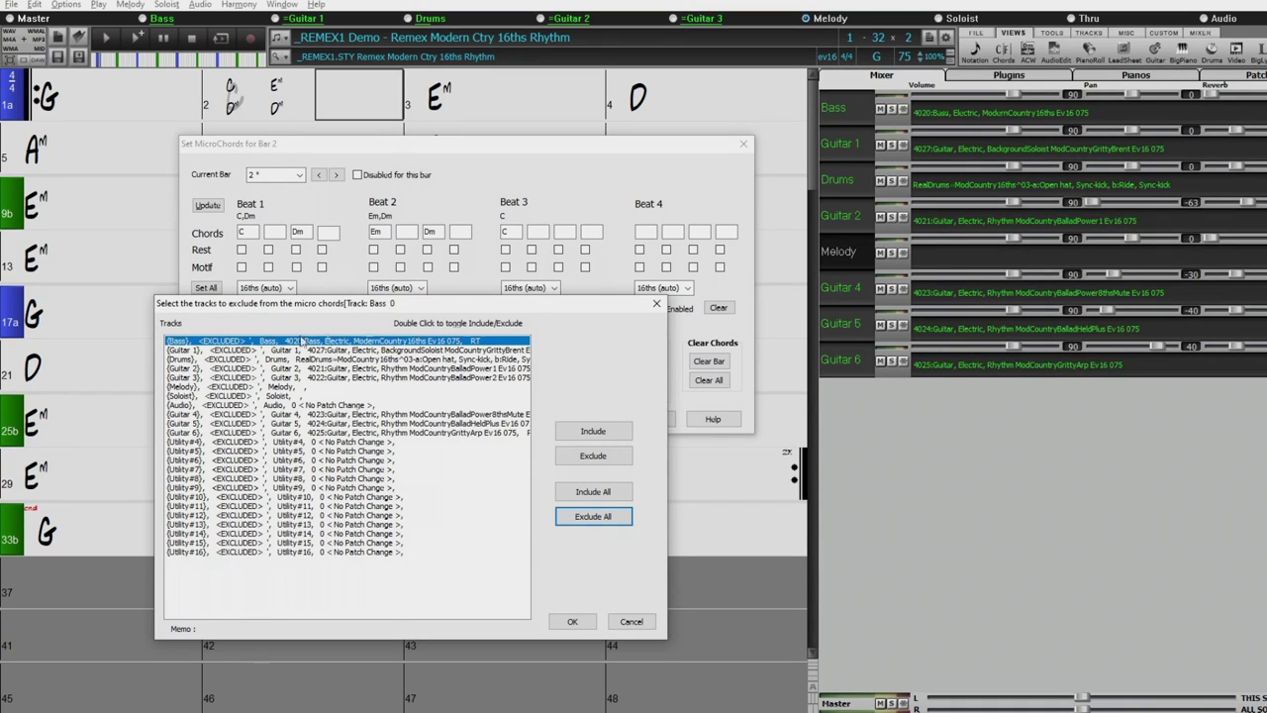
# Include Guitar 2 and Guitar 4 in bar 2's MicroChords, accept the settings, and play the song to audition them
pyautogui.click(244, 369)
pyautogui.click(593, 430)
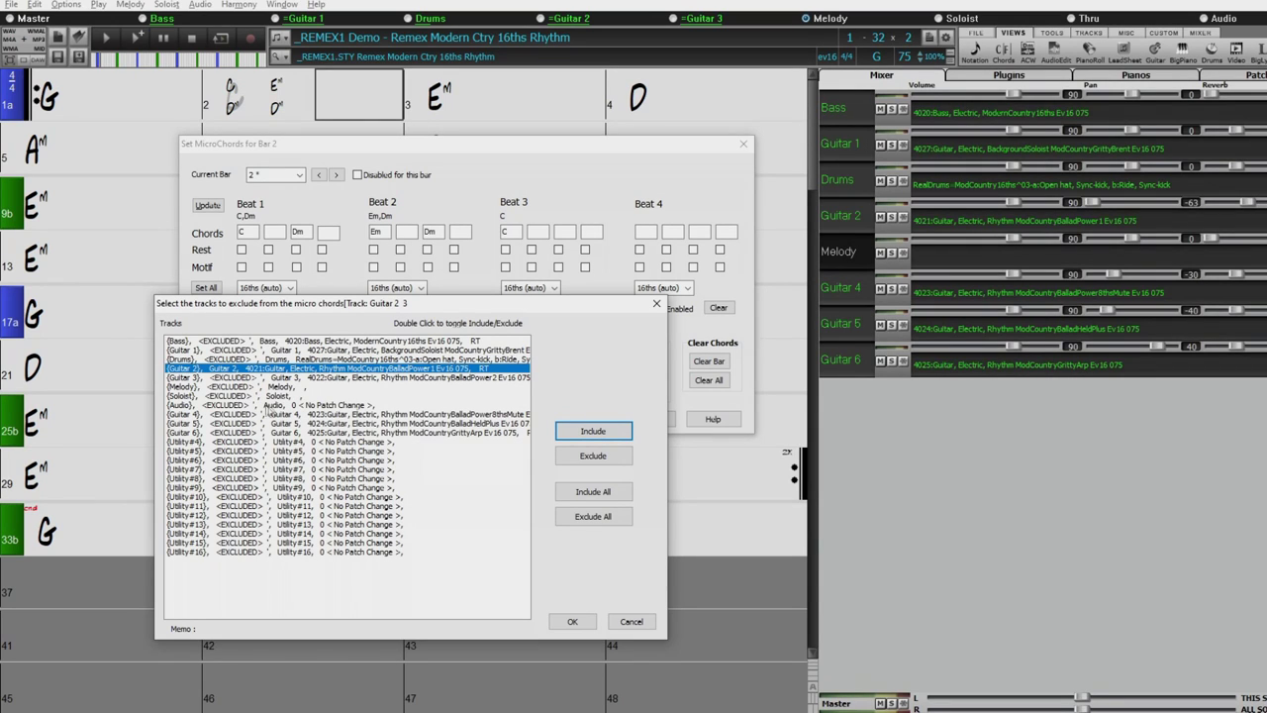
pyautogui.click(401, 414)
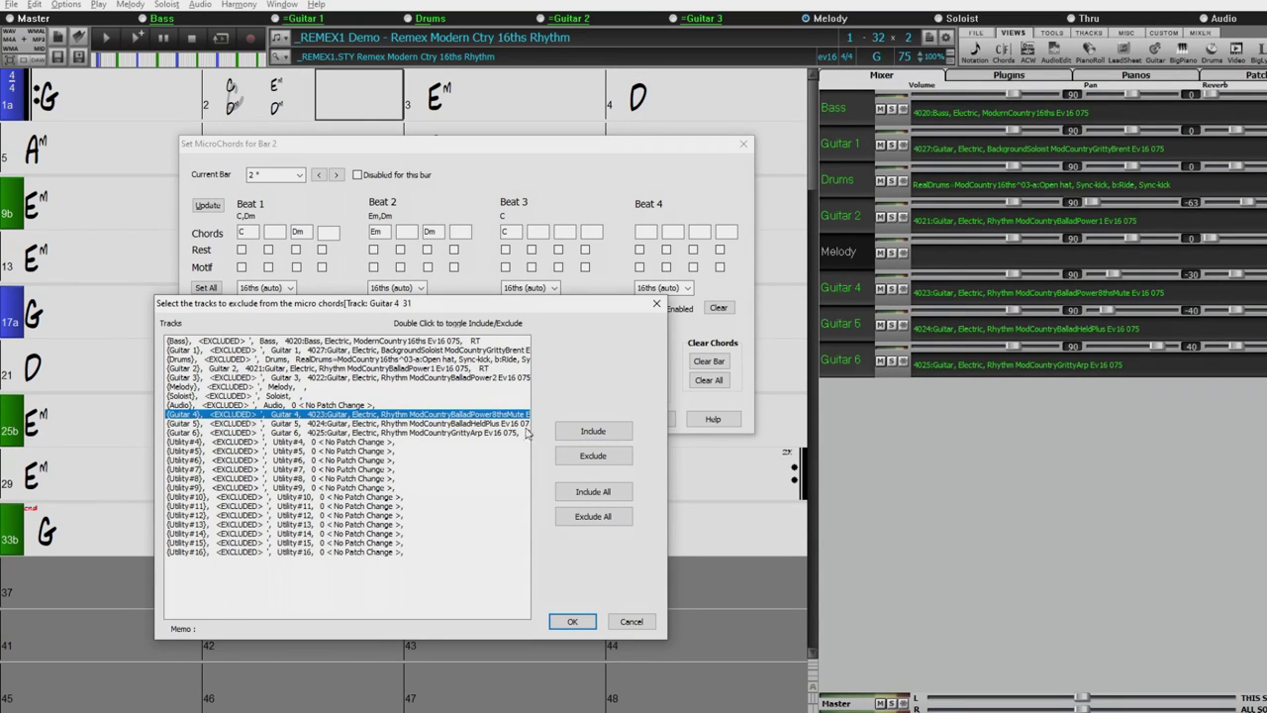
pyautogui.click(609, 431)
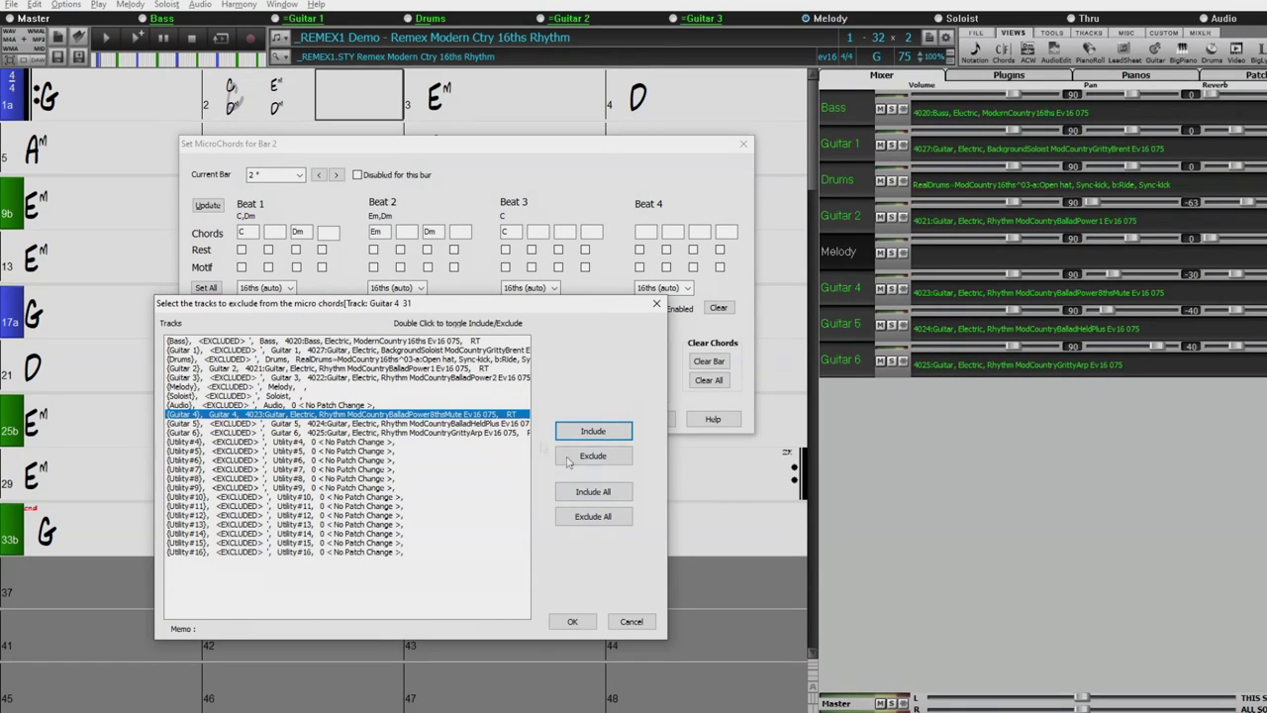
pyautogui.click(584, 623)
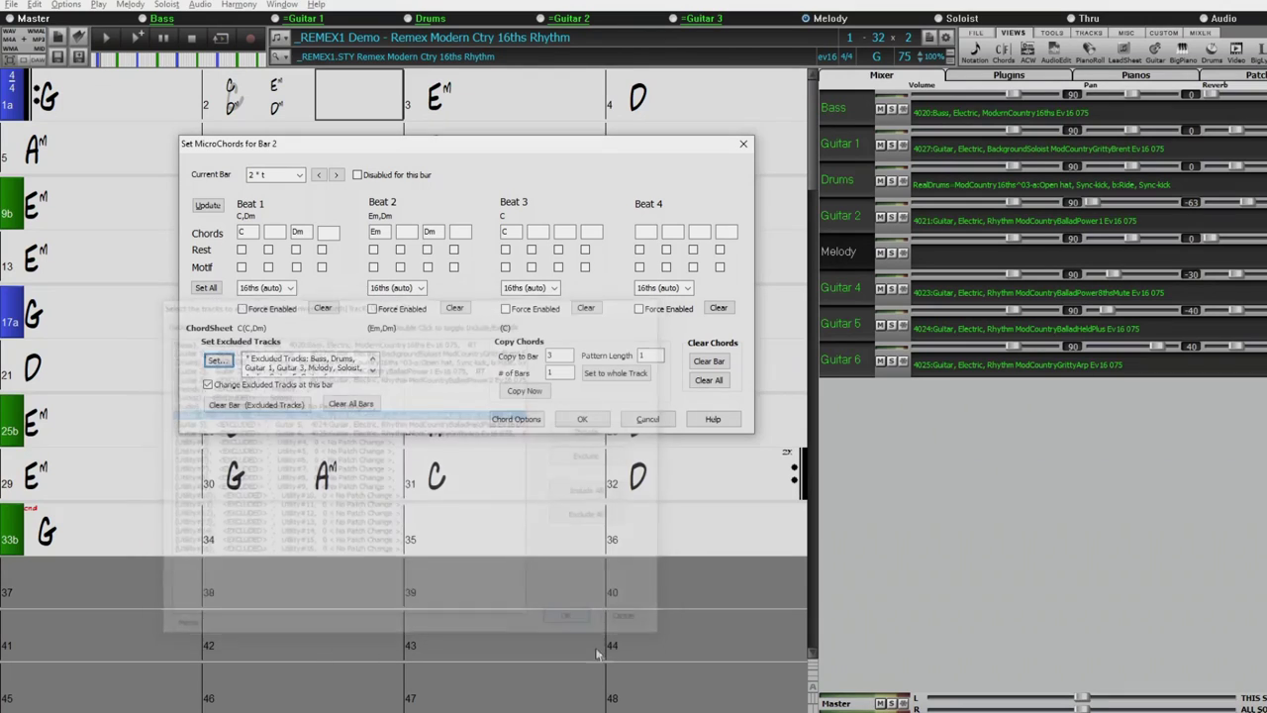
pyautogui.click(583, 420)
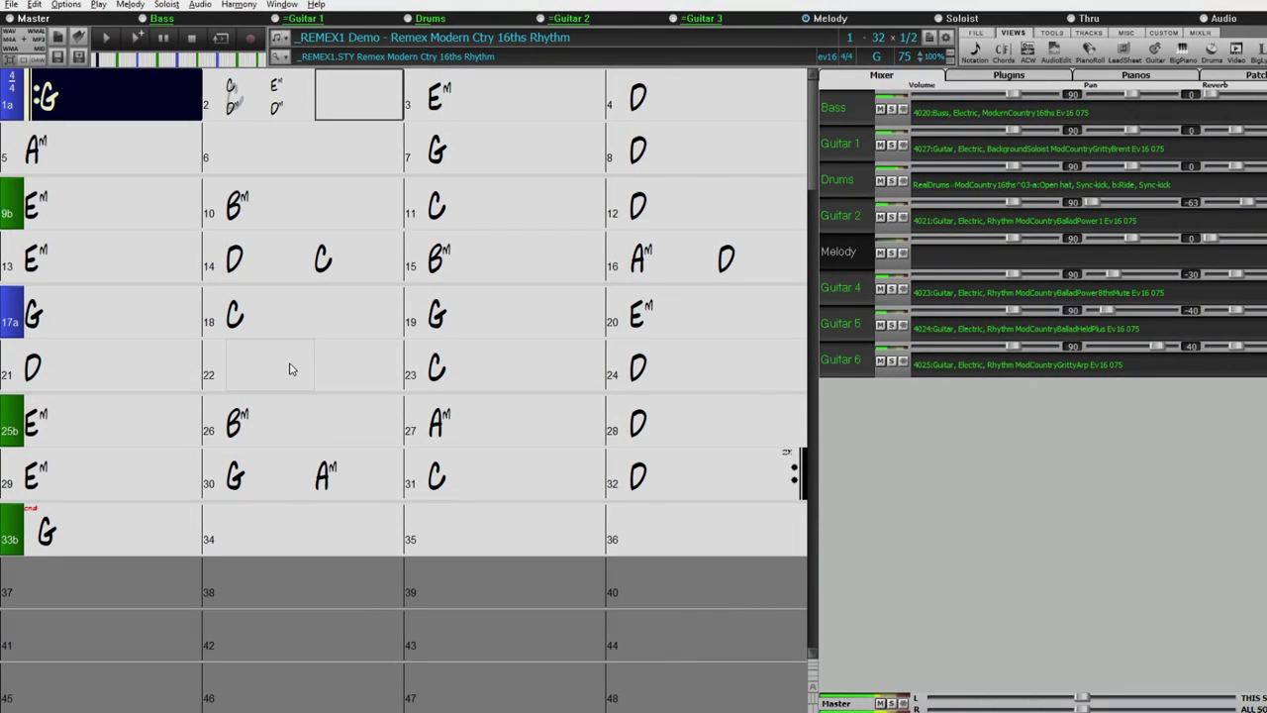
pyautogui.press('Right')
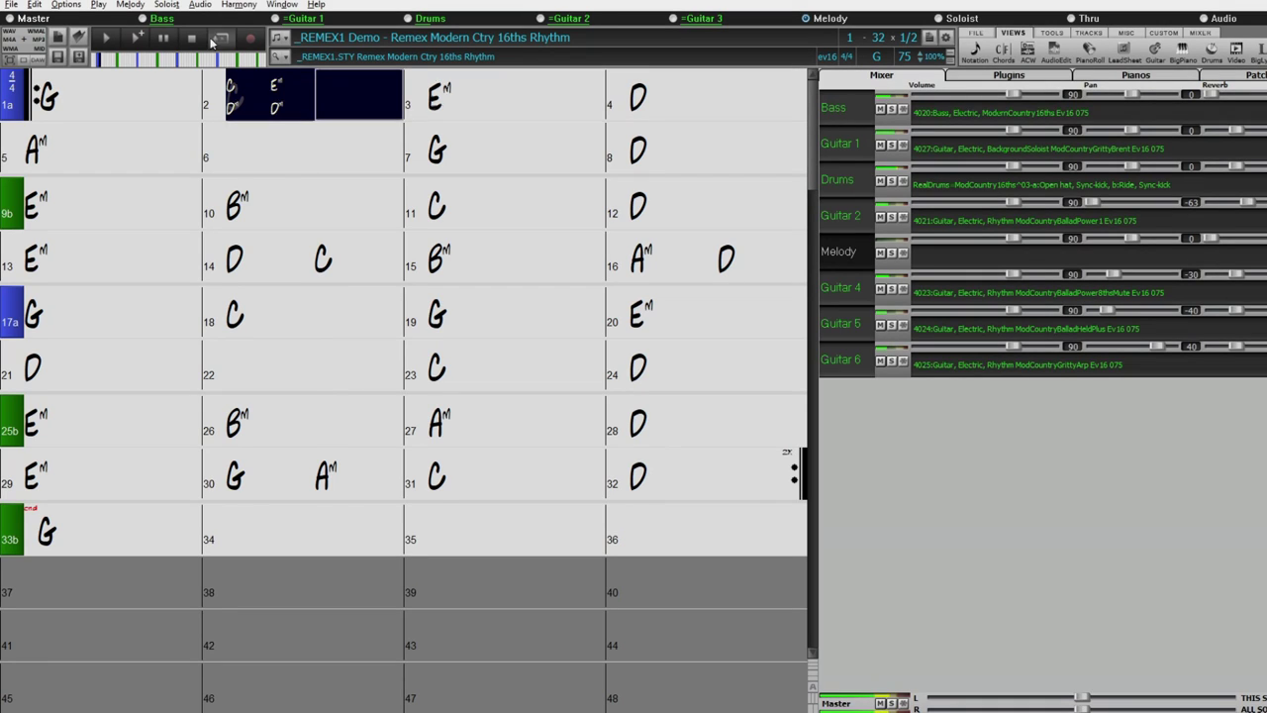
pyautogui.click(195, 38)
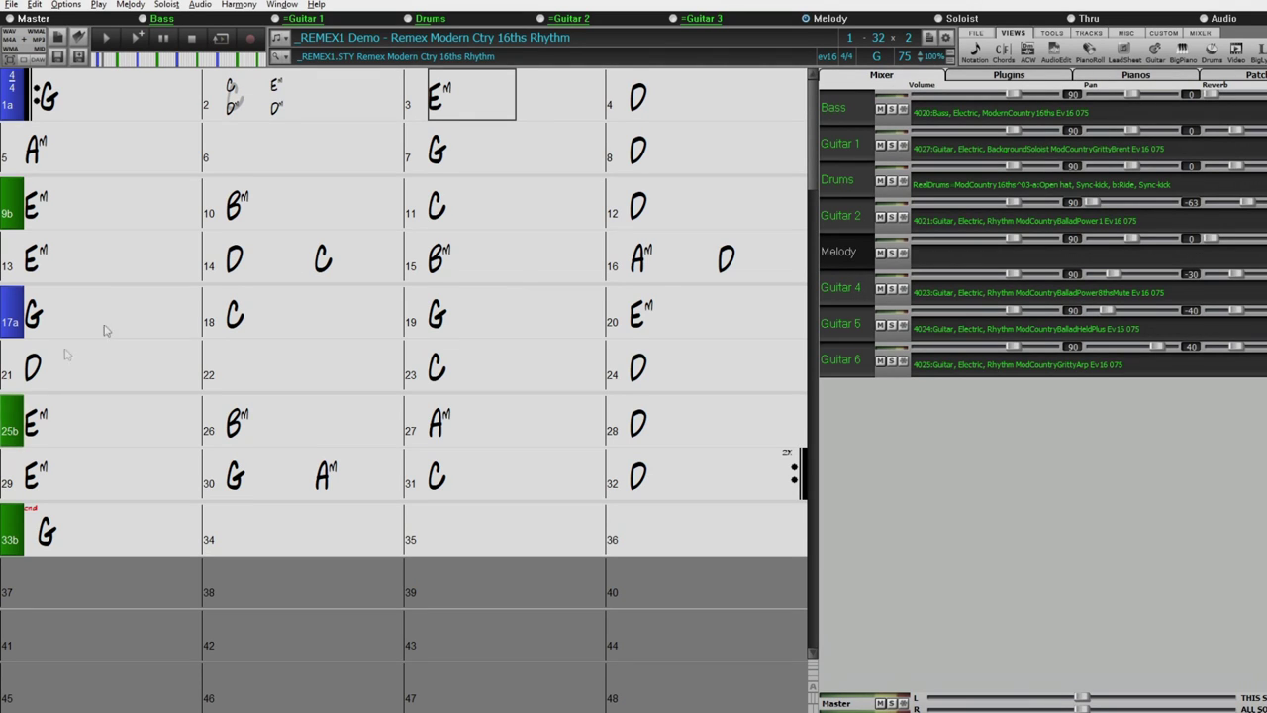
# Reopen bar 2's MicroChords track exclusions, include the Bass track, and close the settings
pyautogui.click(278, 86)
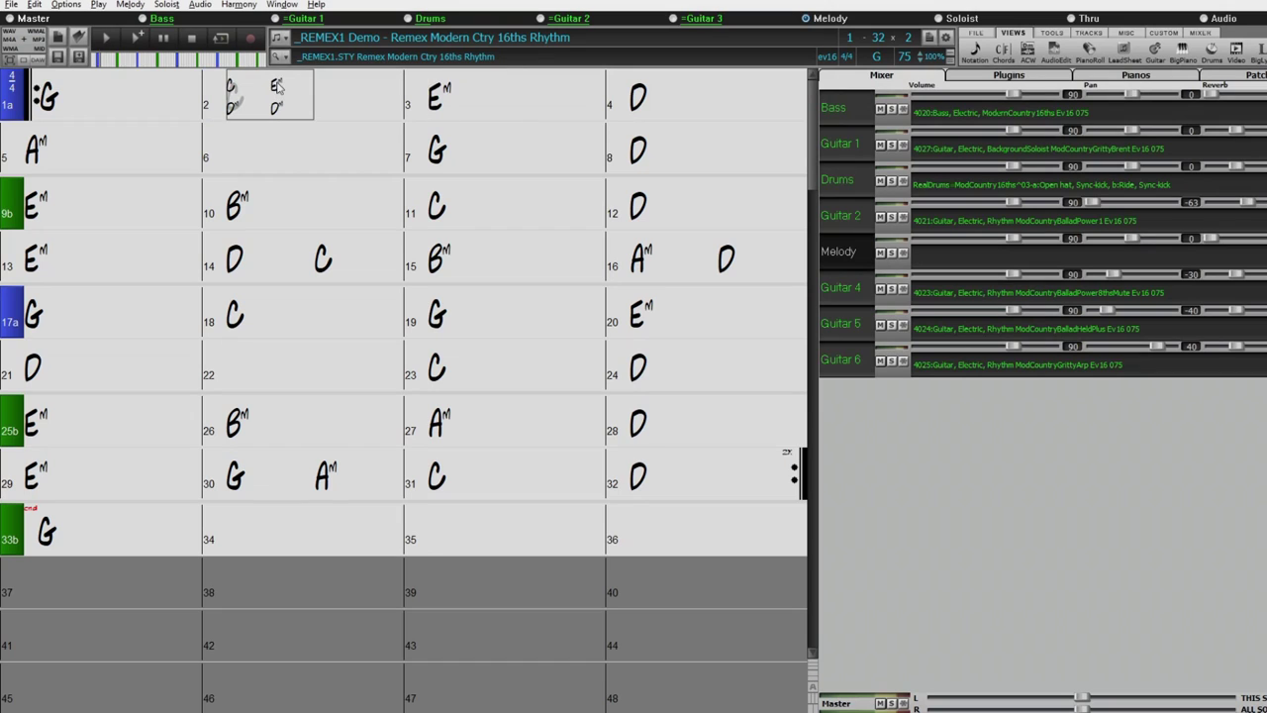
pyautogui.doubleClick(278, 87)
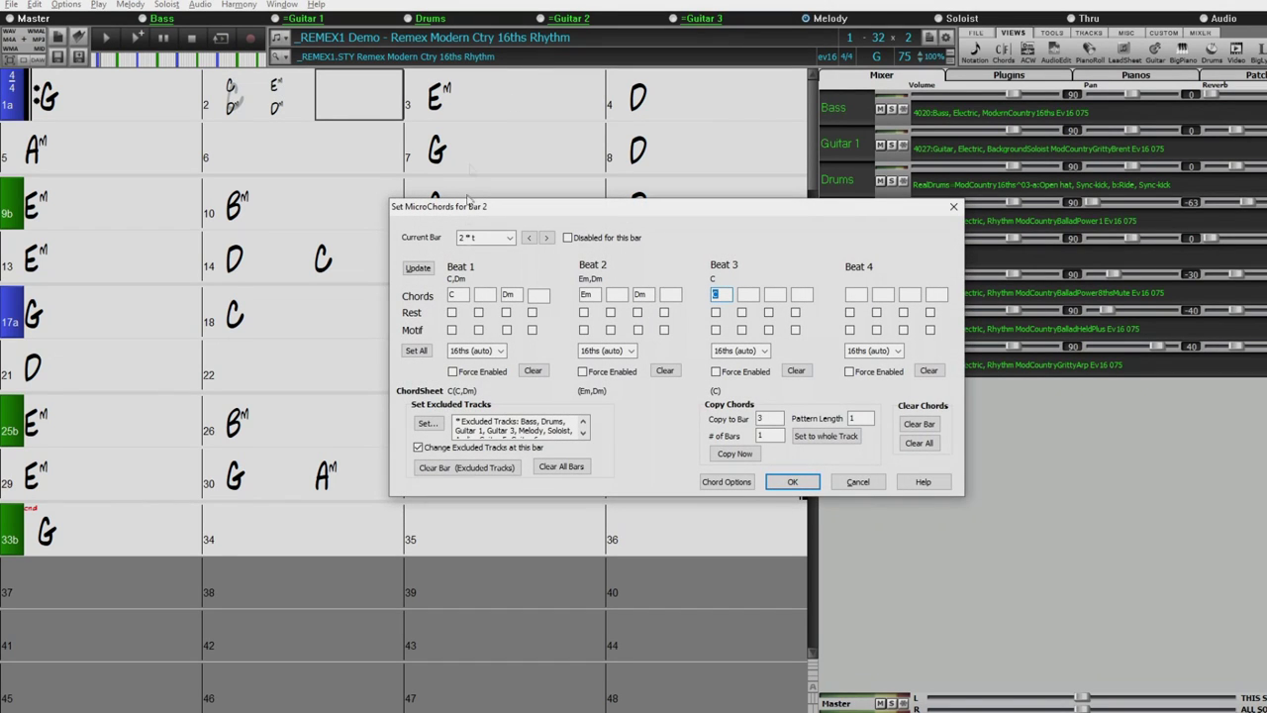
pyautogui.click(440, 423)
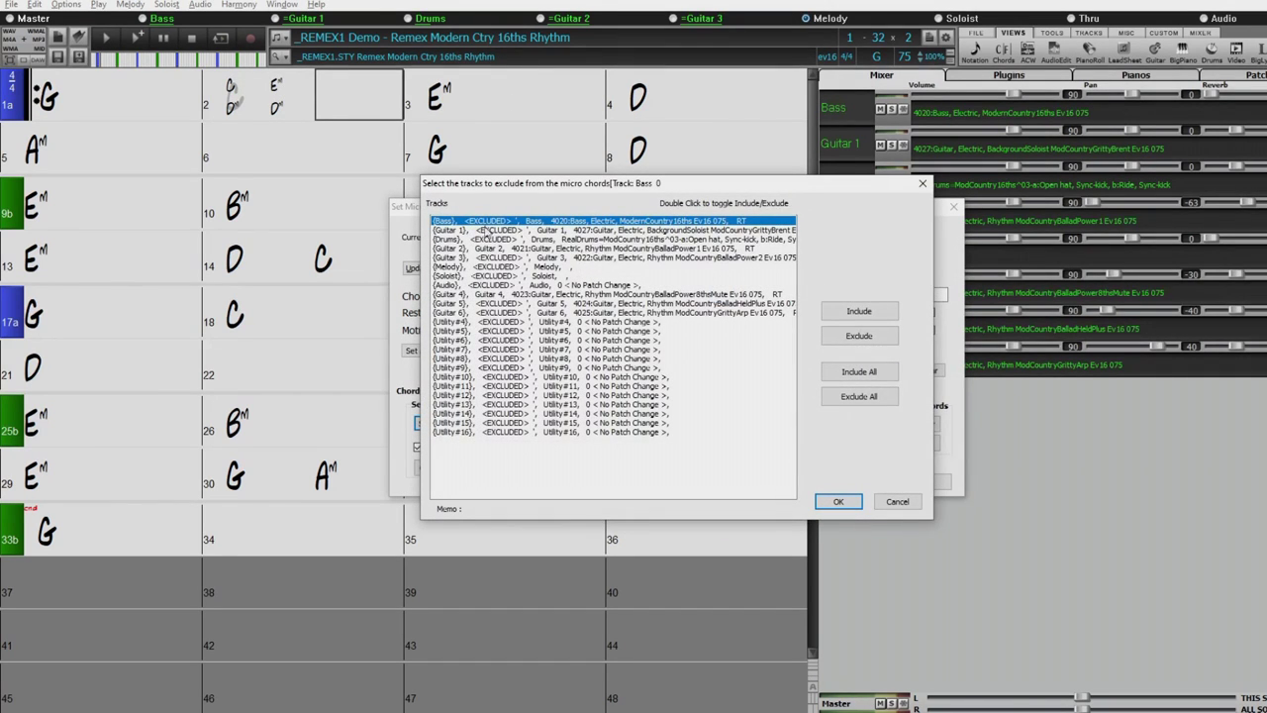
pyautogui.click(859, 311)
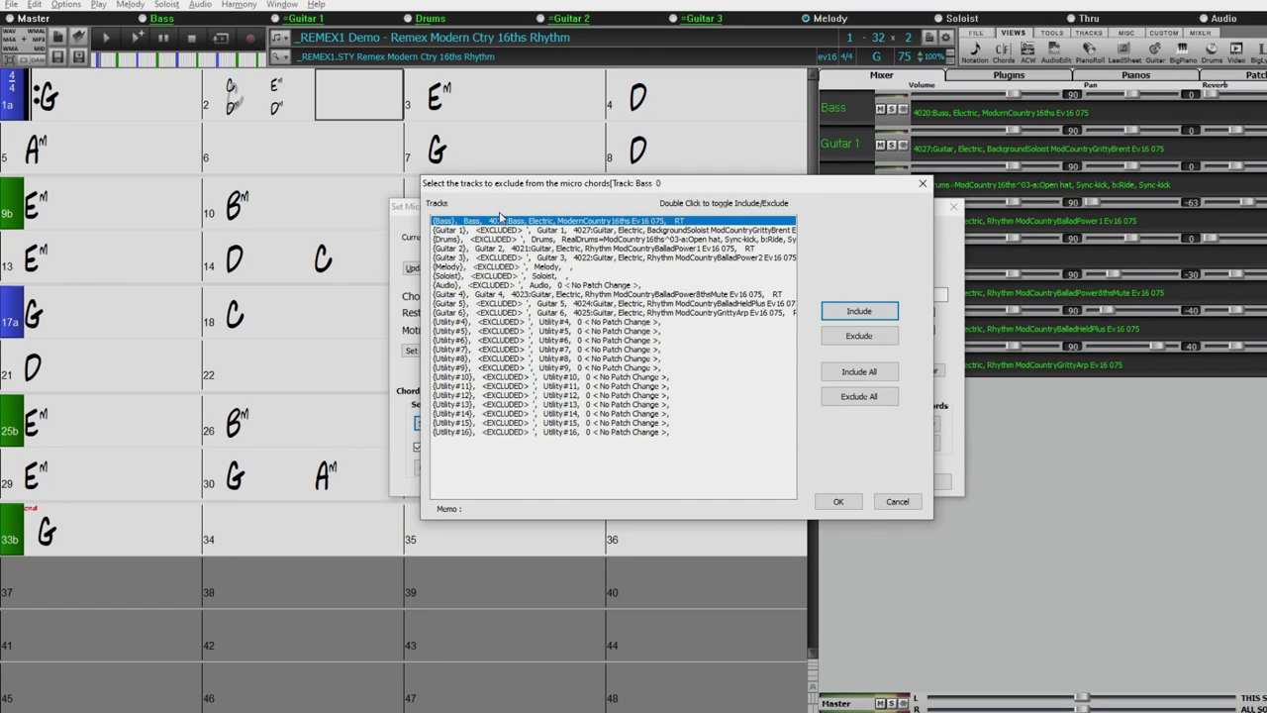
pyautogui.click(840, 502)
pyautogui.click(877, 482)
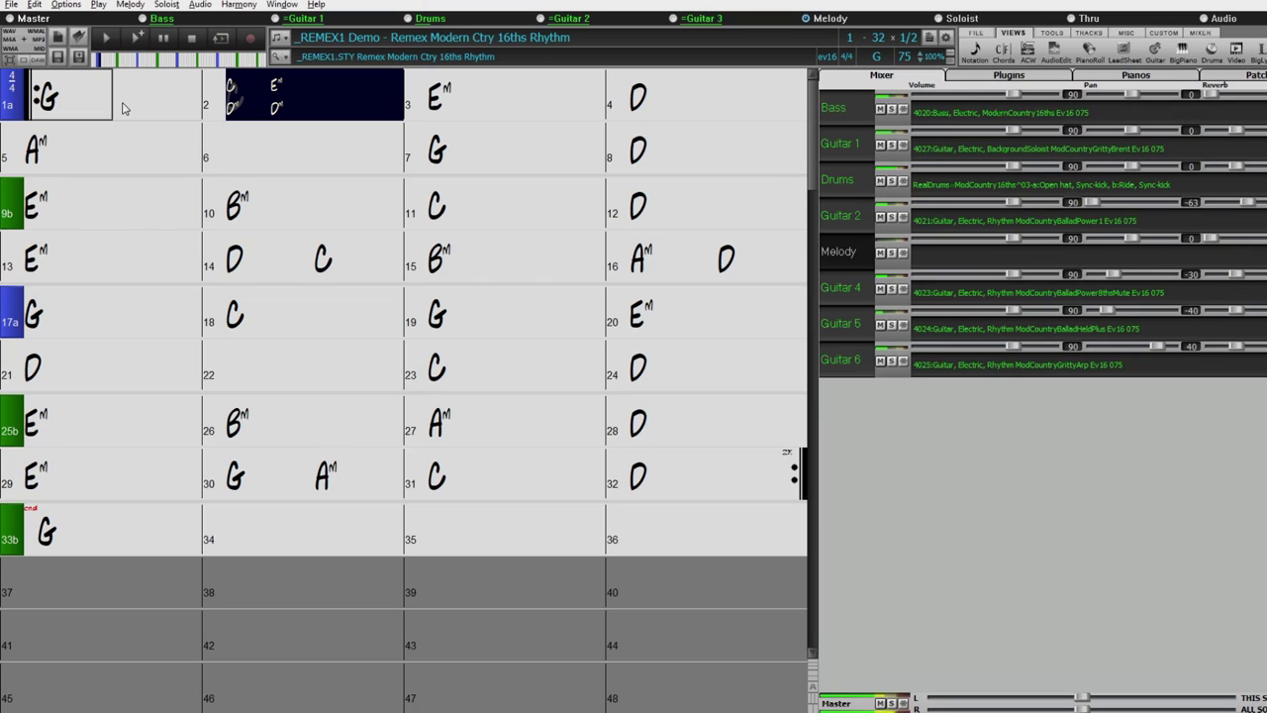
# Solo Bass, Drums, Guitar 2 and Guitar 4, and play the song from bar 1 through bar 2
pyautogui.click(191, 36)
pyautogui.click(891, 109)
pyautogui.click(891, 181)
pyautogui.click(891, 216)
pyautogui.click(890, 289)
pyautogui.click(164, 99)
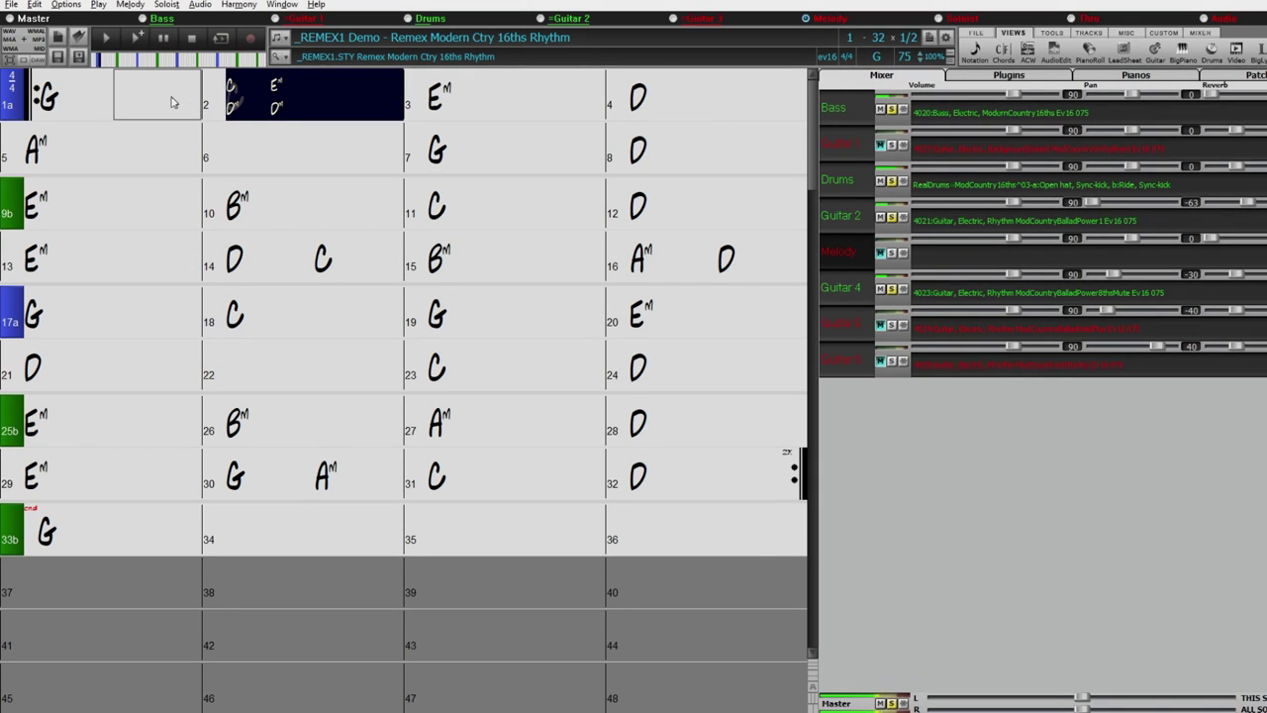
pyautogui.click(195, 35)
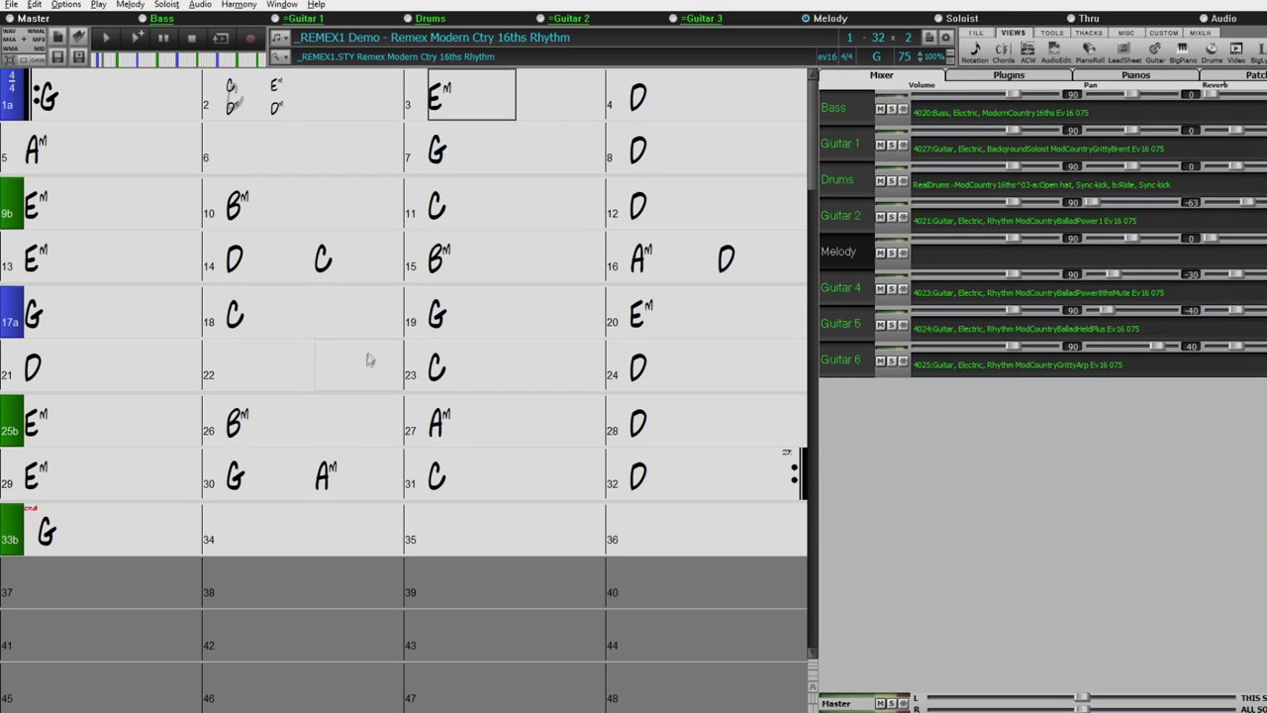
# Try adding a Dm chord on beat 2 of bar 18, and remove it again
pyautogui.click(274, 325)
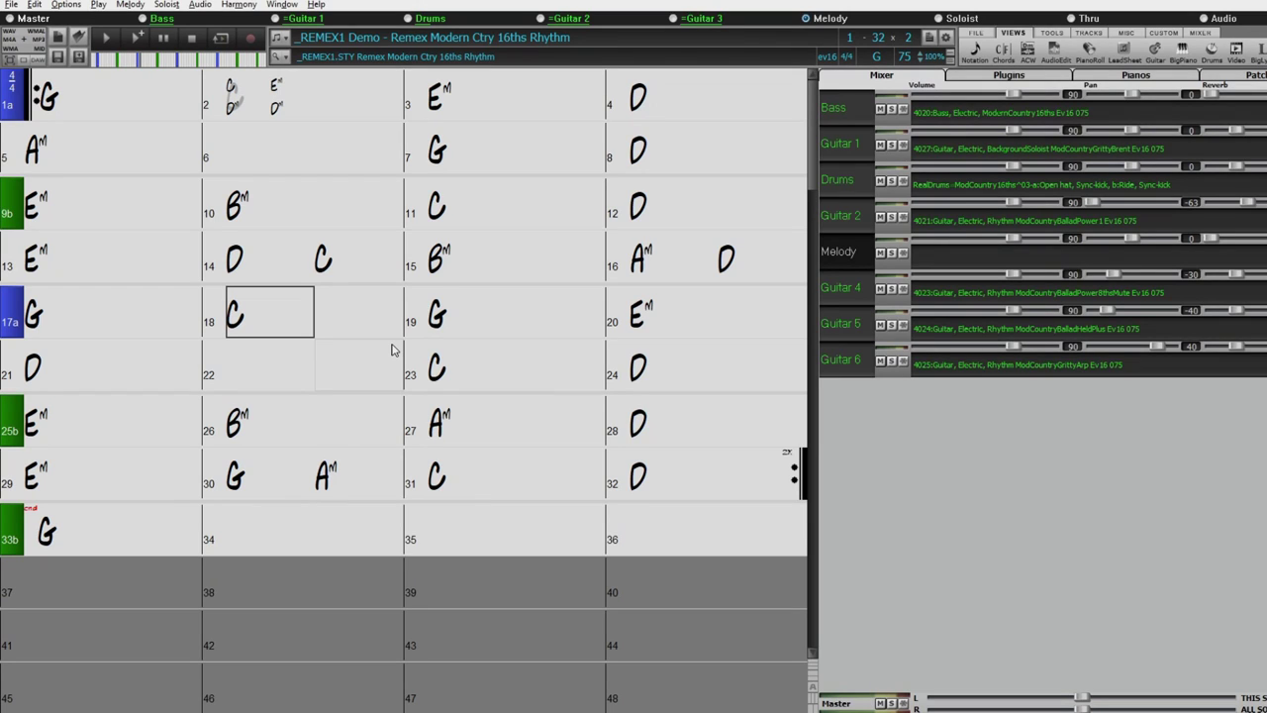
pyautogui.write(',Dm')
pyautogui.press('Return')
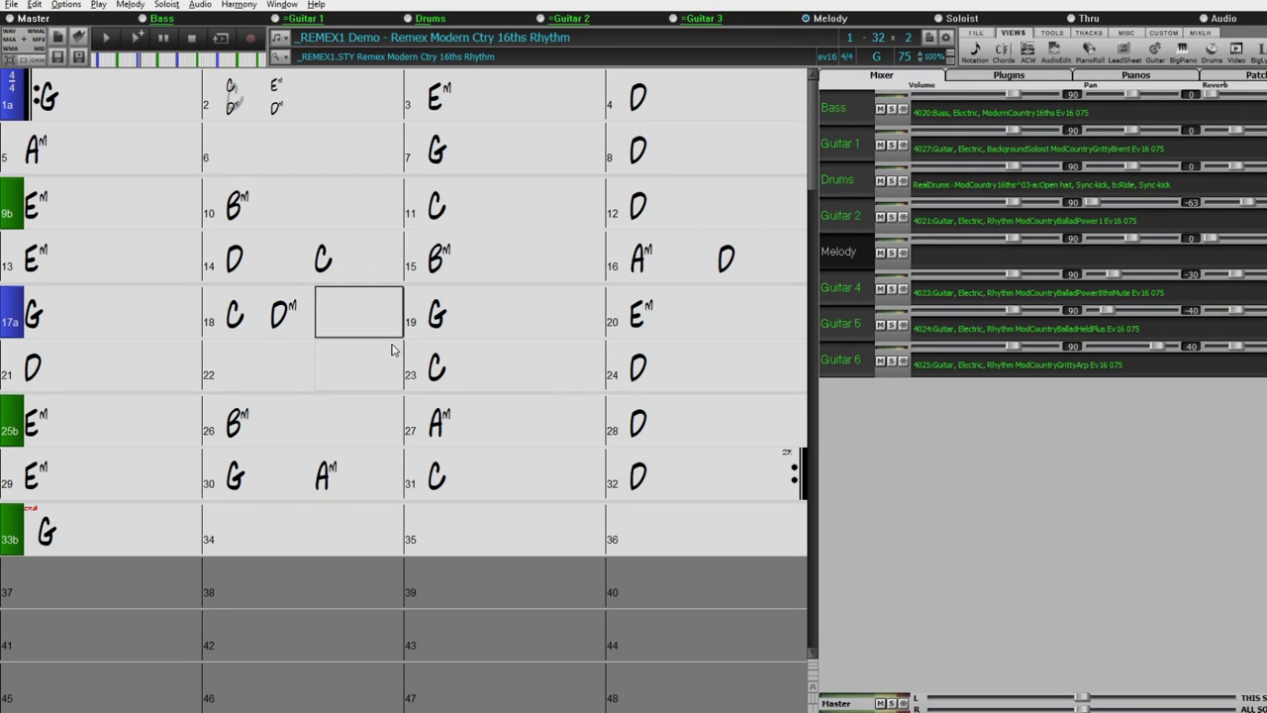
pyautogui.click(280, 317)
pyautogui.press('Delete')
# Enter the MicroChords (C,Dm),(Em,Dm) directly on the chord sheet for the first two beats of bar 18
pyautogui.click(278, 319)
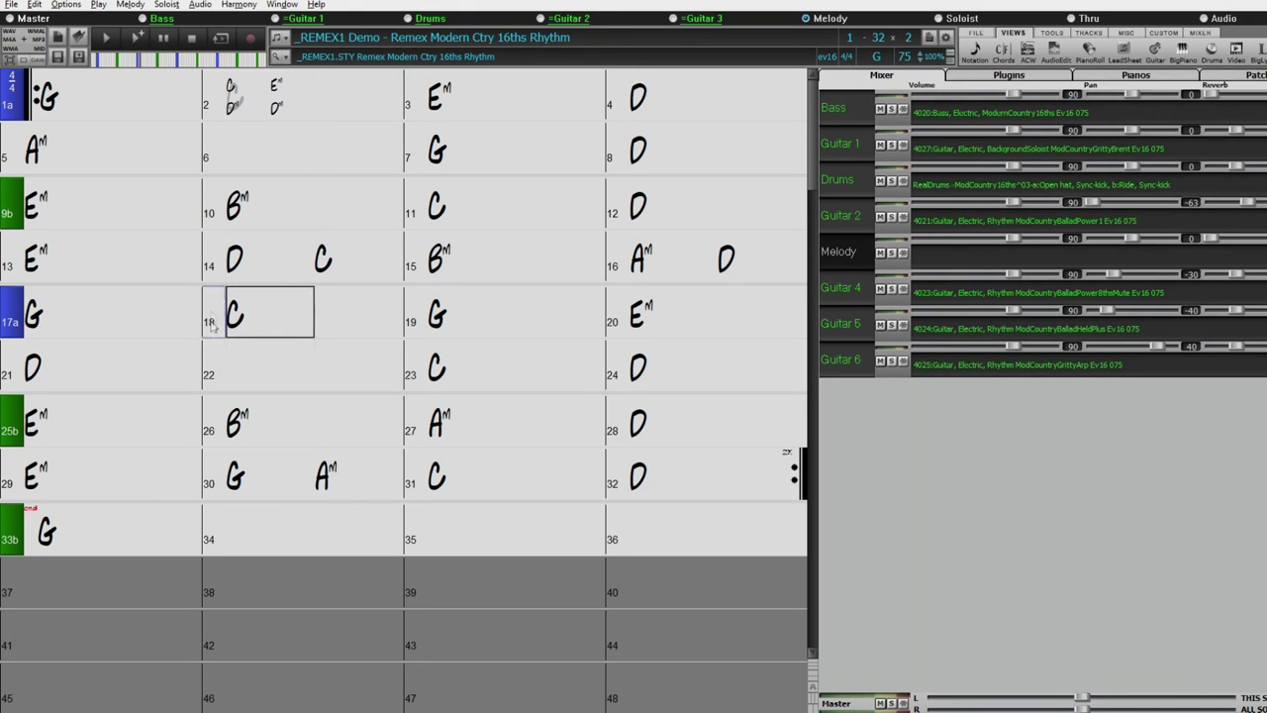
pyautogui.write('(C')
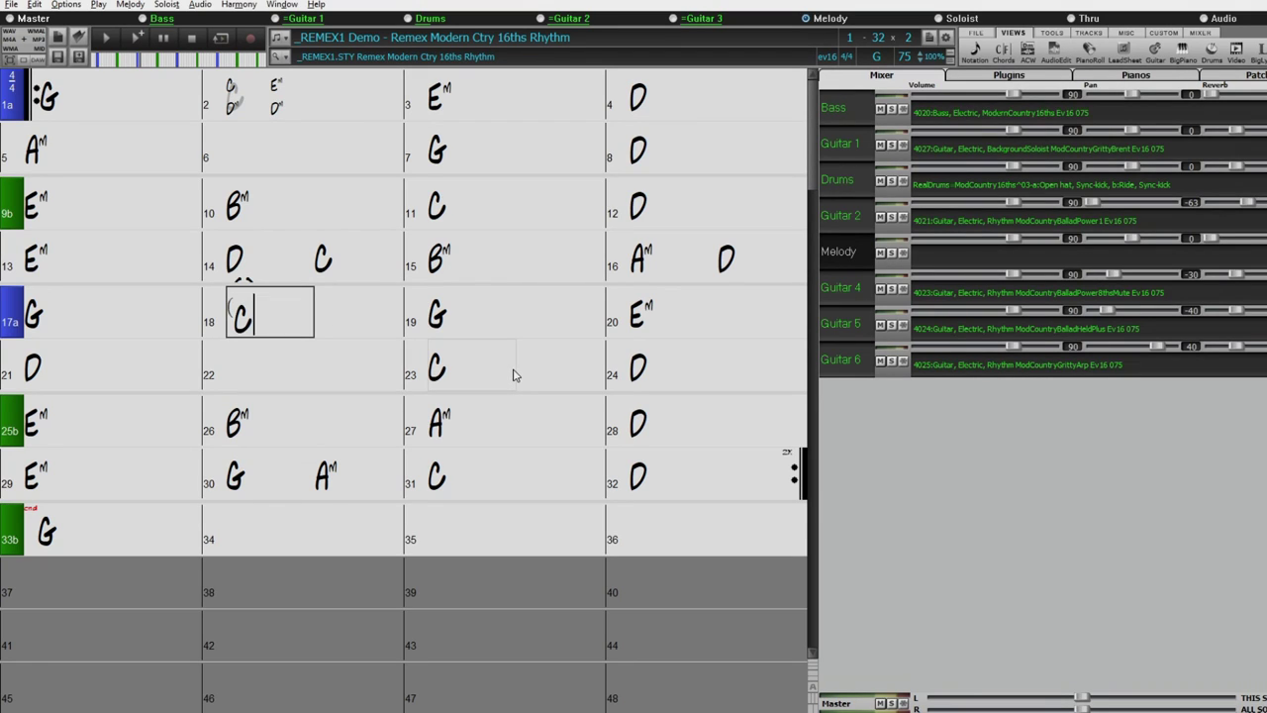
pyautogui.write(',Dm')
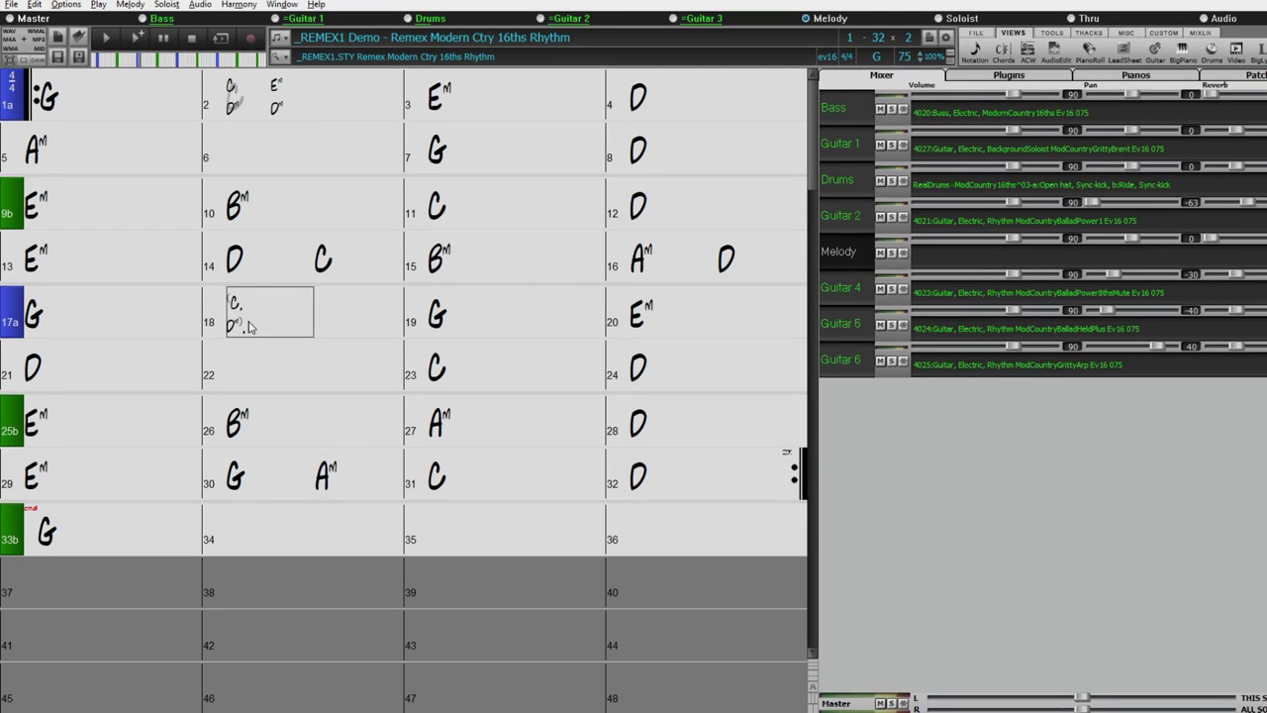
pyautogui.write('(')
pyautogui.write('Em, D')
pyautogui.write('m')
pyautogui.press('Return')
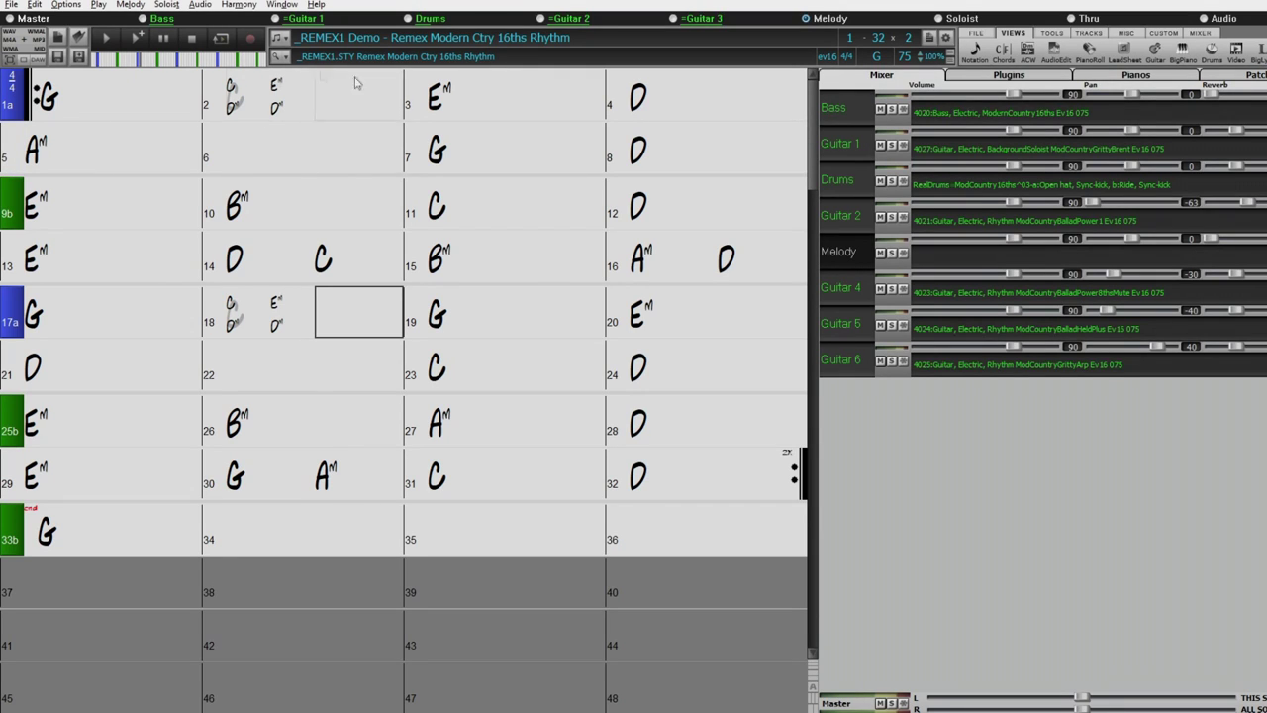
# Try replacing the MicroChords on the first beat of bar 18 with four chords starting C,Dm,Em
pyautogui.click(282, 322)
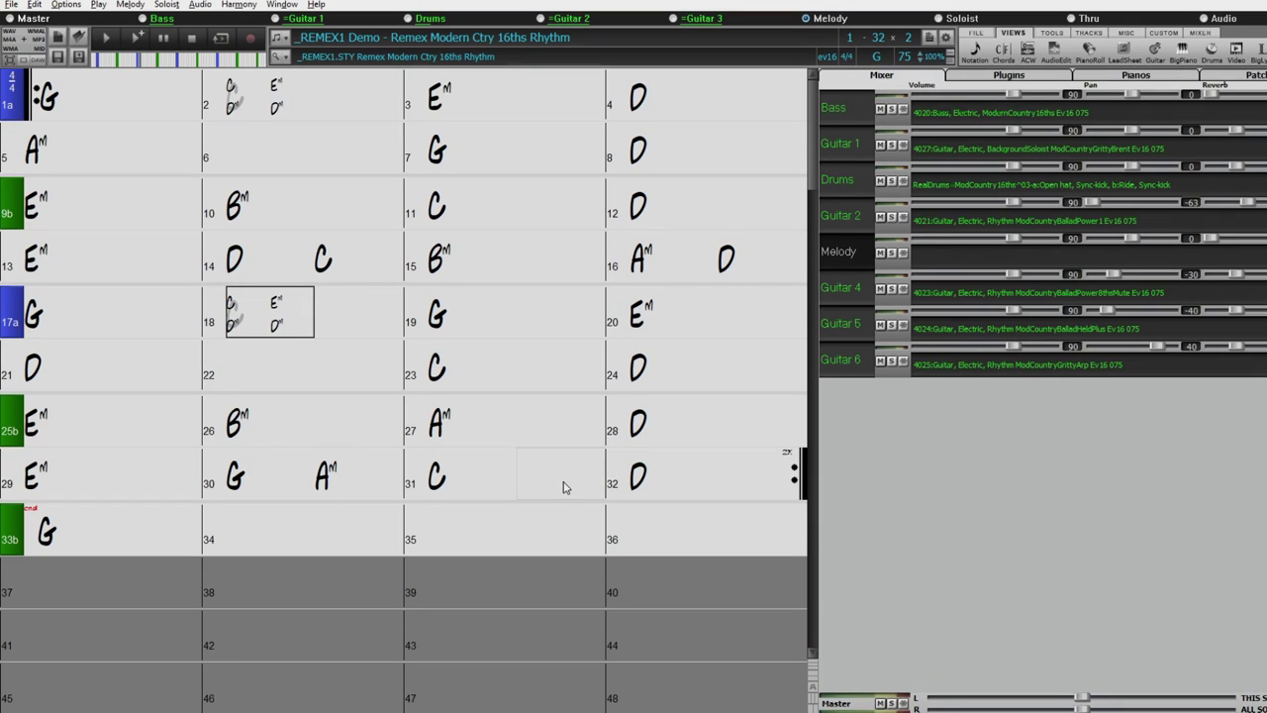
pyautogui.press('BackSpace')
pyautogui.write('C')
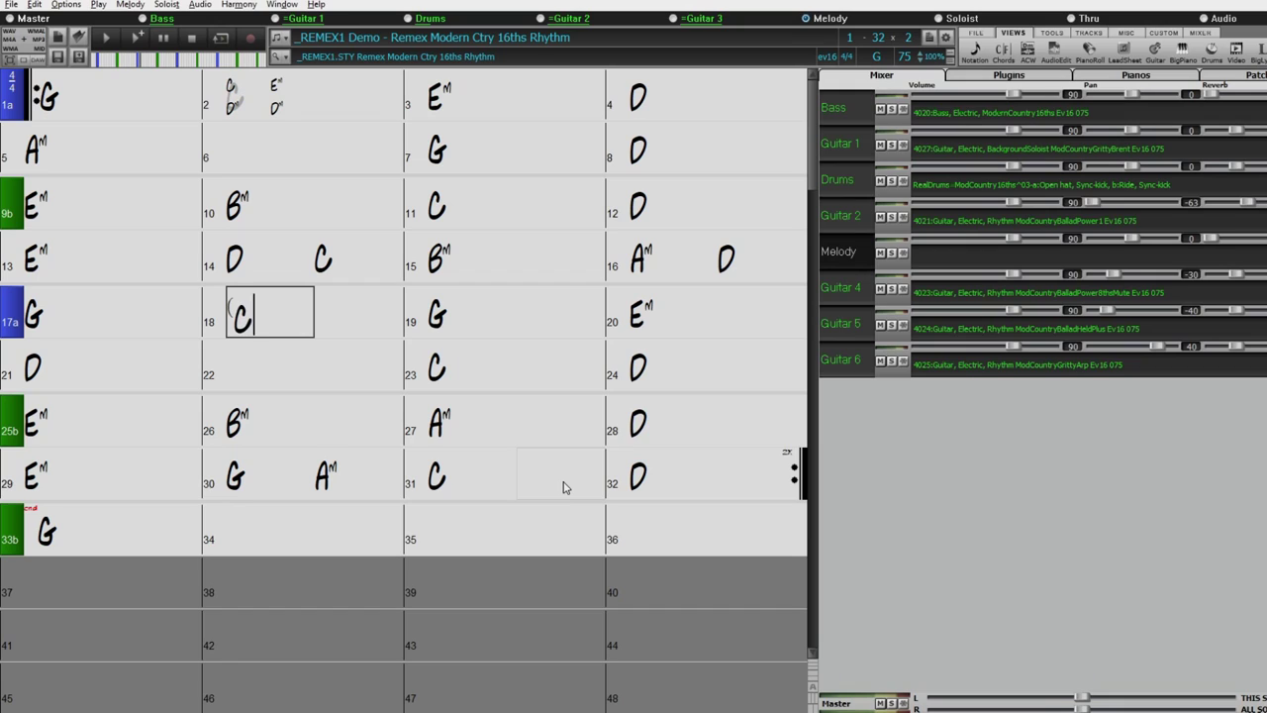
pyautogui.write(',Dm,Em,D')
pyautogui.press('Return')
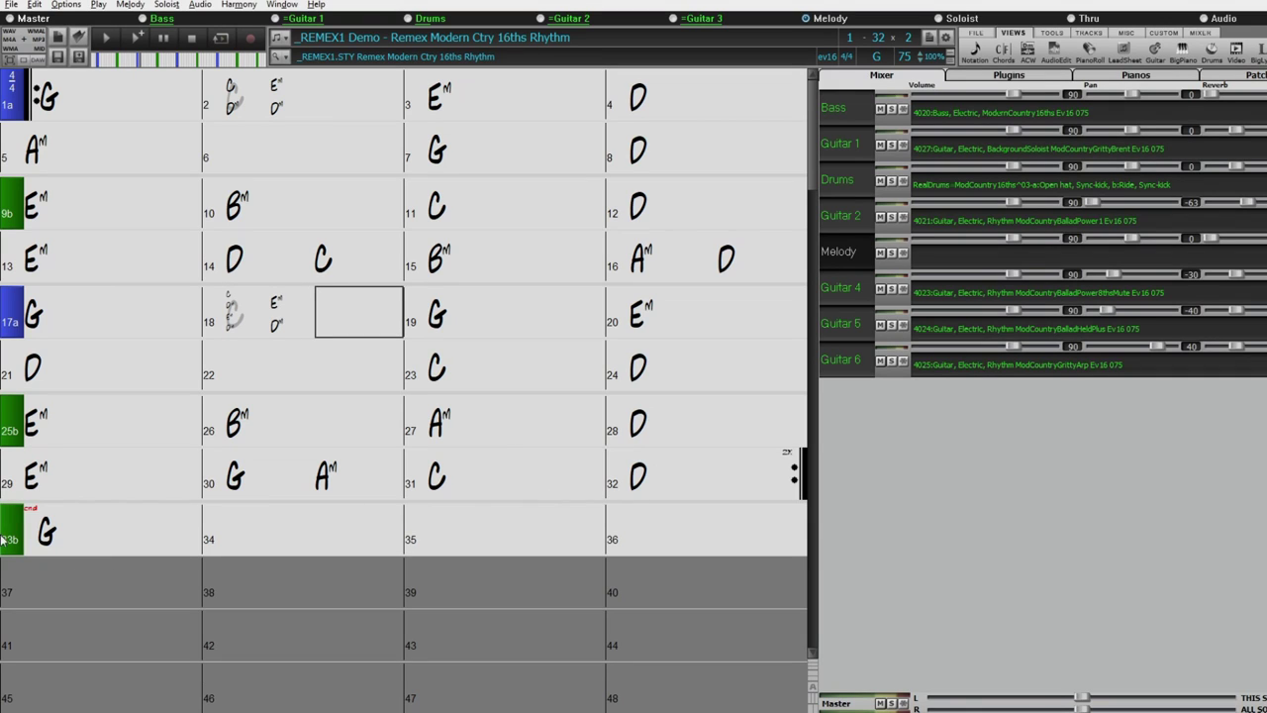
# Enter the MicroChords (C,Dm,Em,F) and (G,F,Em,Dm) directly on the chord sheet for the first two beats of bar 18
pyautogui.click(268, 315)
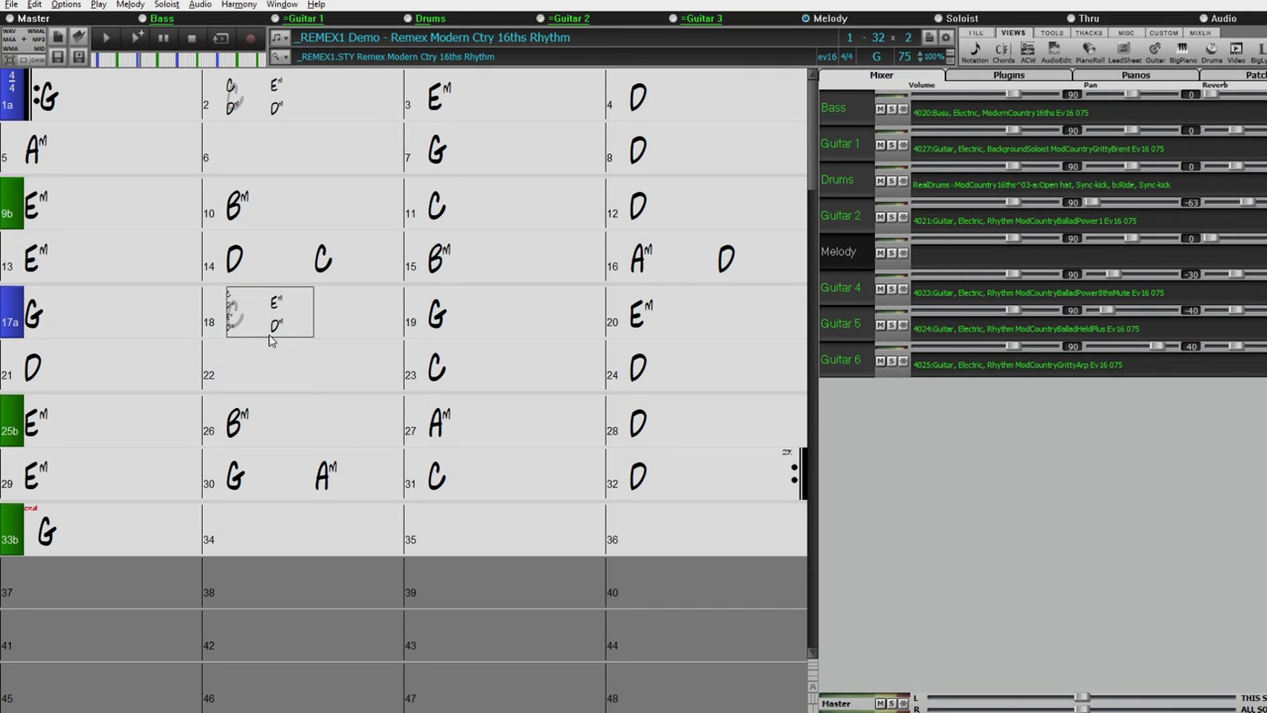
pyautogui.write('(')
pyautogui.write('C,')
pyautogui.write('D')
pyautogui.write(',E')
pyautogui.write(',F')
pyautogui.write('(')
pyautogui.write('G,F')
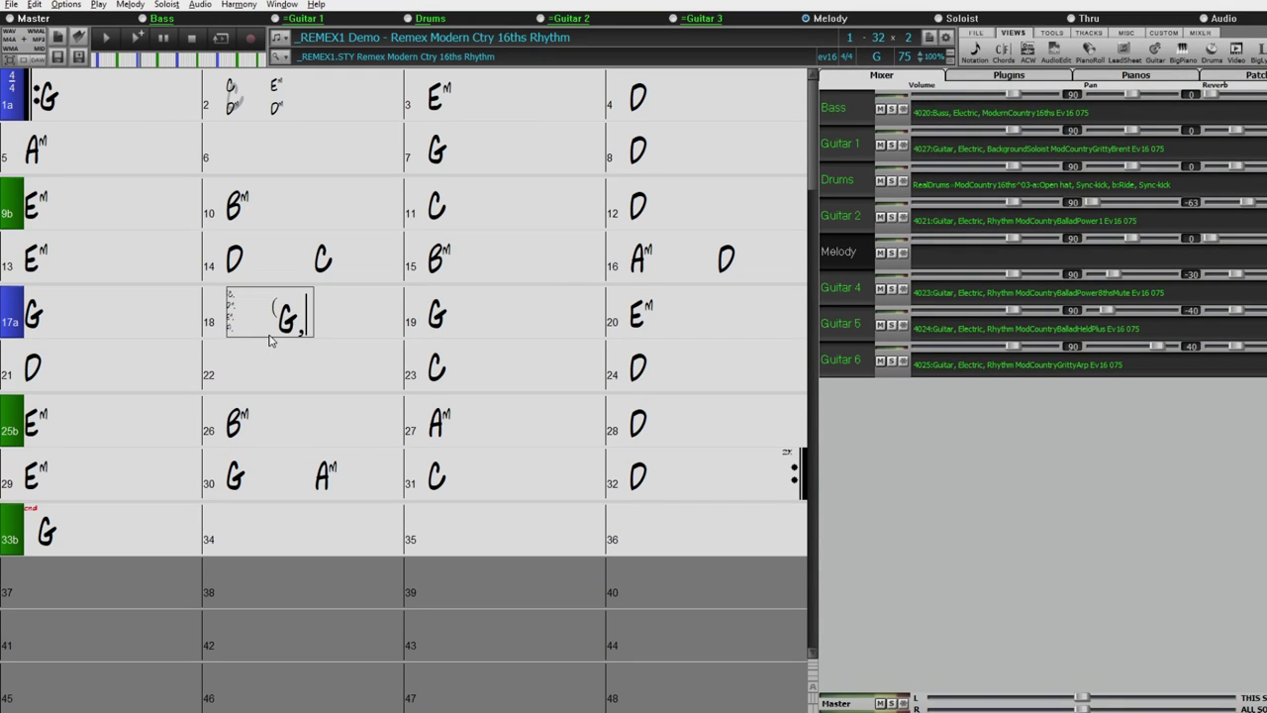
pyautogui.write(',Em,G')
pyautogui.press('Return')
# Add a C chord on beat 3 of bar 18, and play the song from bar 17
pyautogui.write('C')
pyautogui.press('Return')
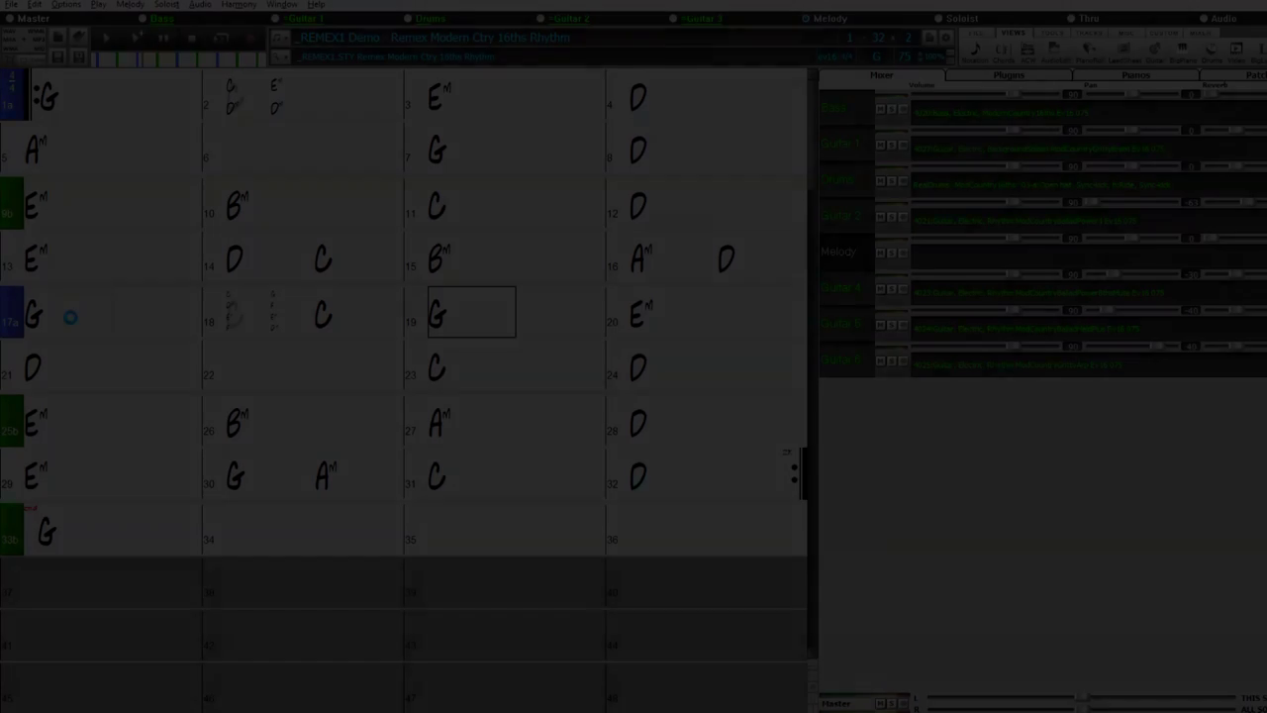
pyautogui.click(71, 319)
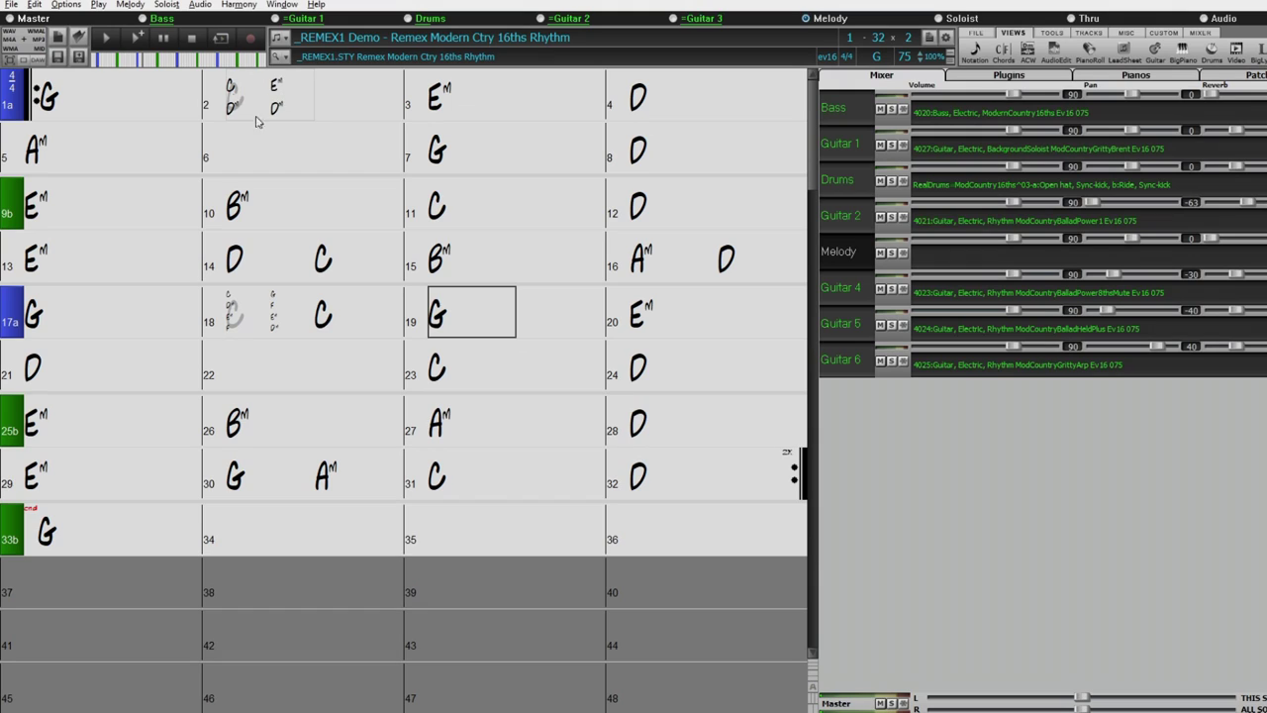
# In bar 18's MicroChords settings, exclude all tracks, include only Bass, and apply the change
pyautogui.click(263, 317)
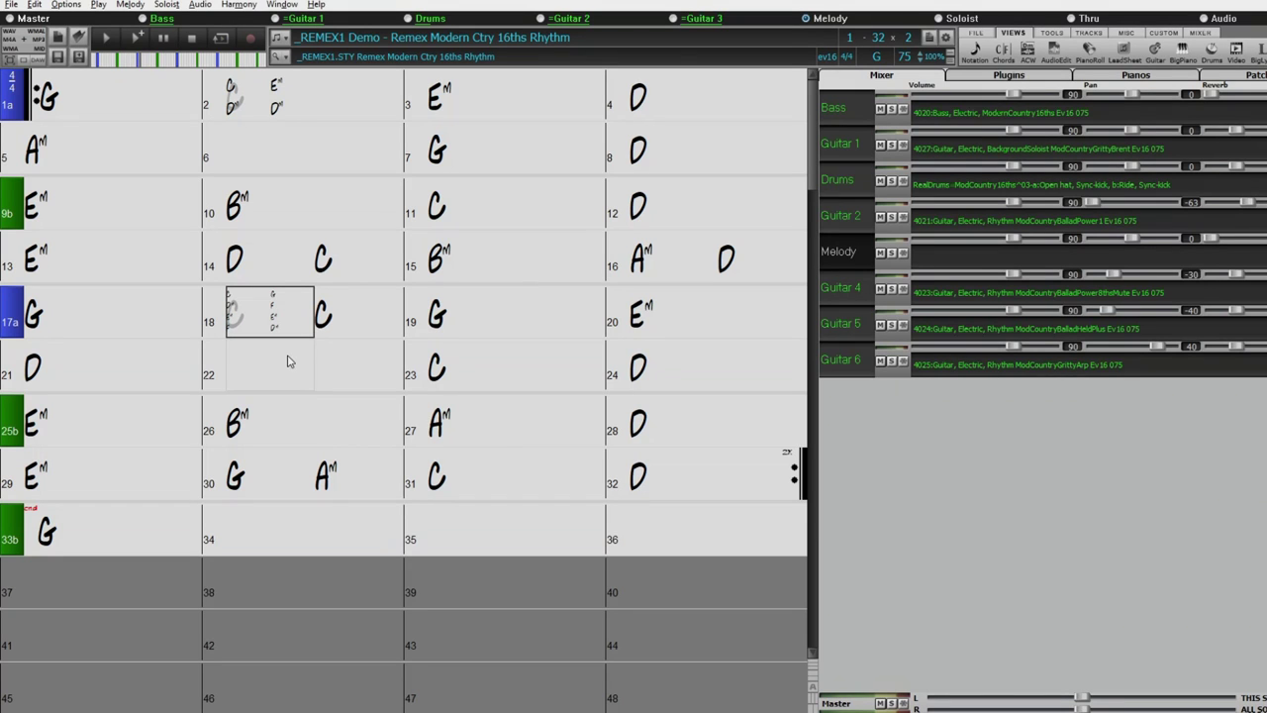
pyautogui.hotkey('ctrl', 'shift', 'm')
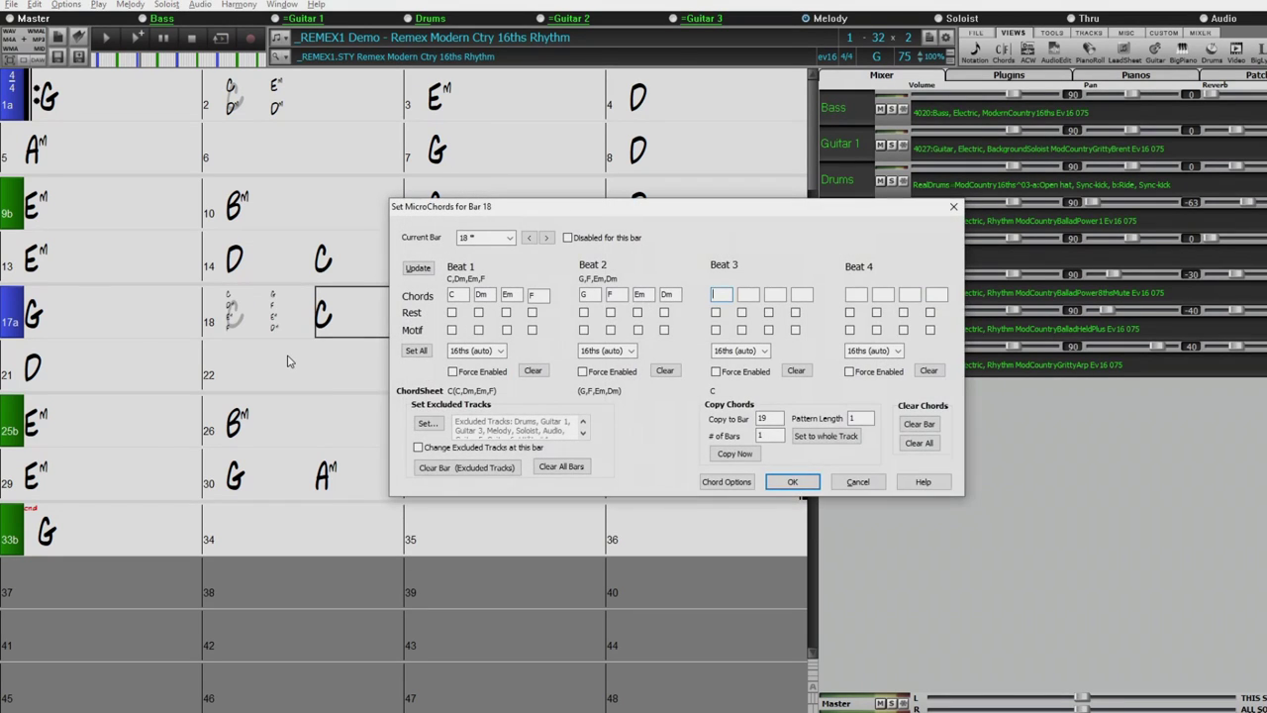
pyautogui.click(426, 423)
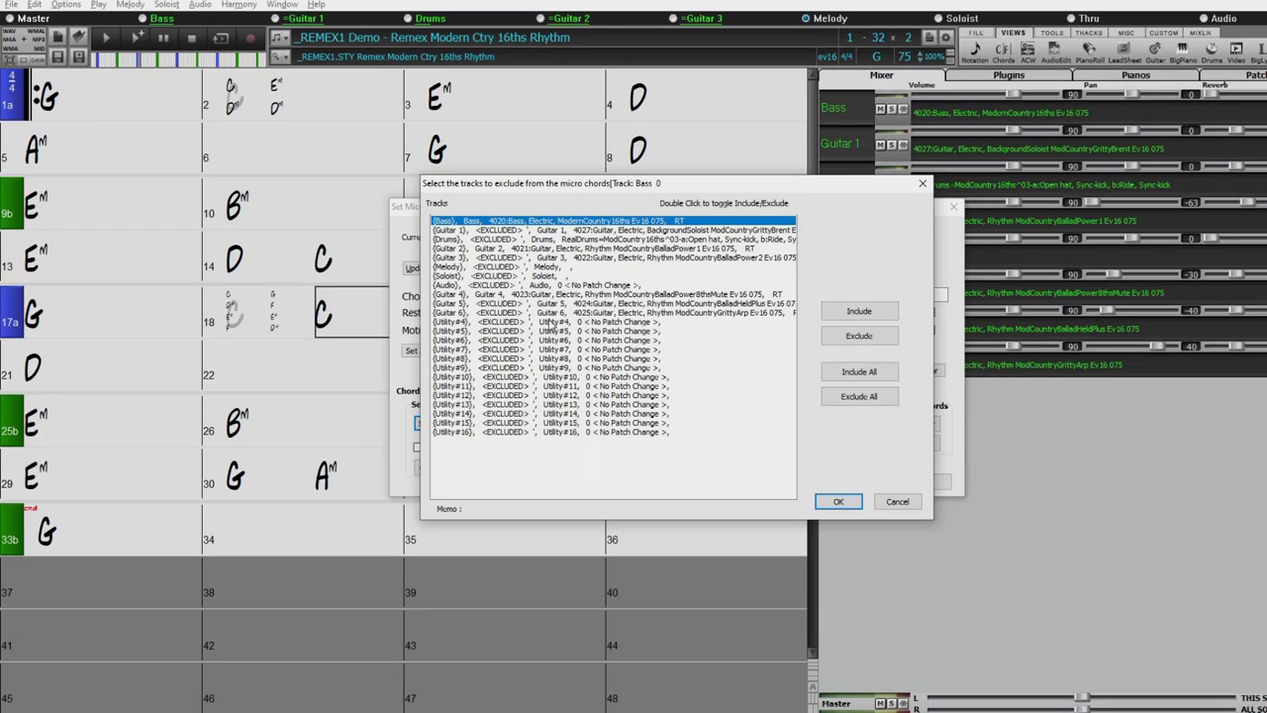
pyautogui.click(876, 400)
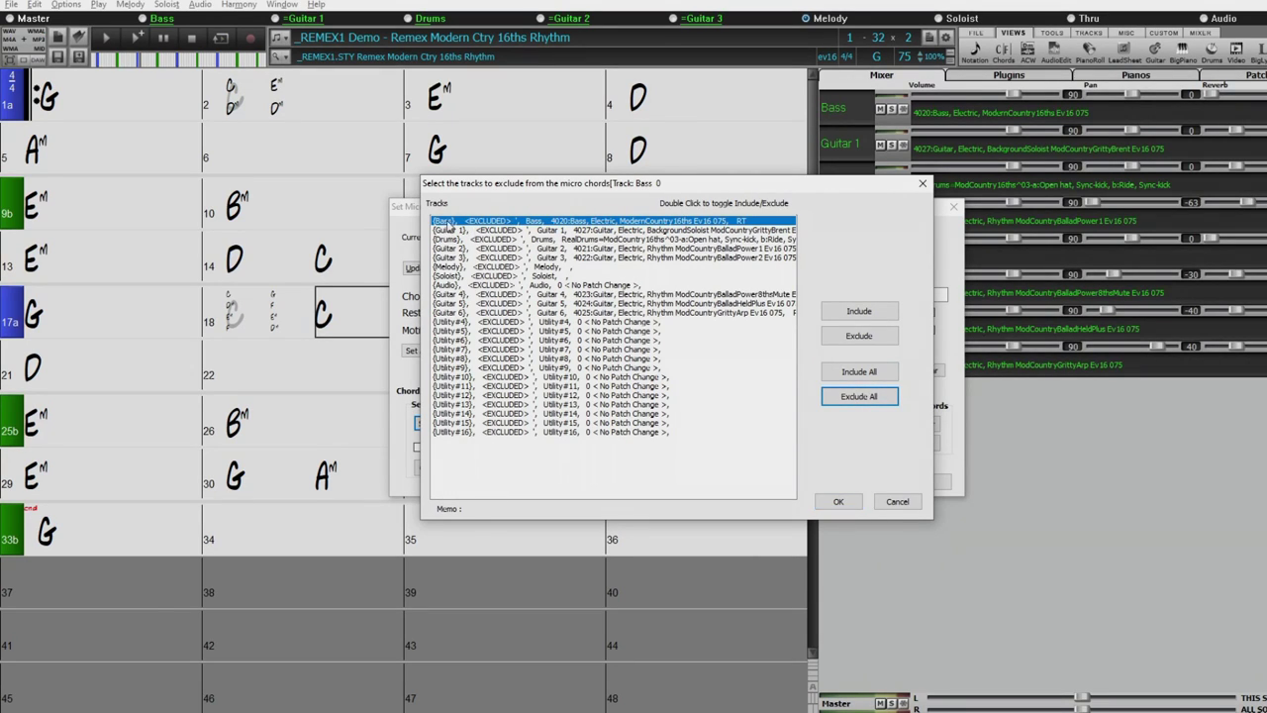
pyautogui.click(556, 230)
pyautogui.click(557, 221)
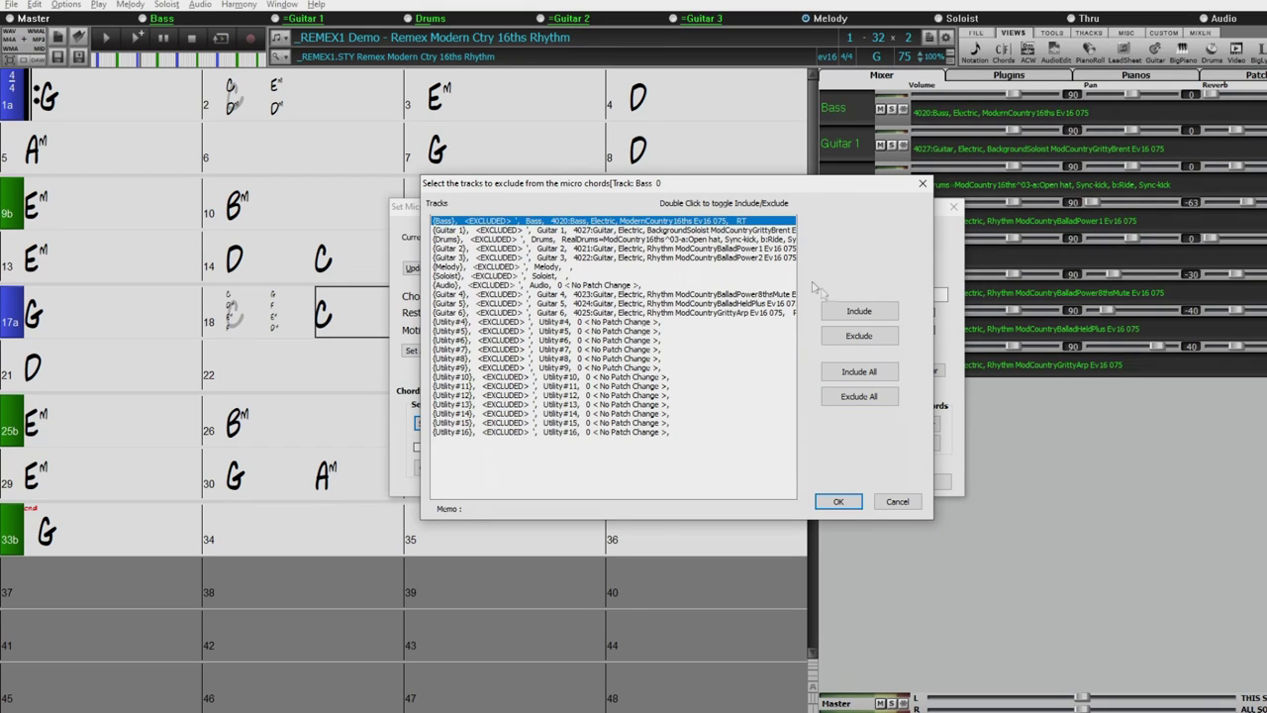
pyautogui.click(865, 311)
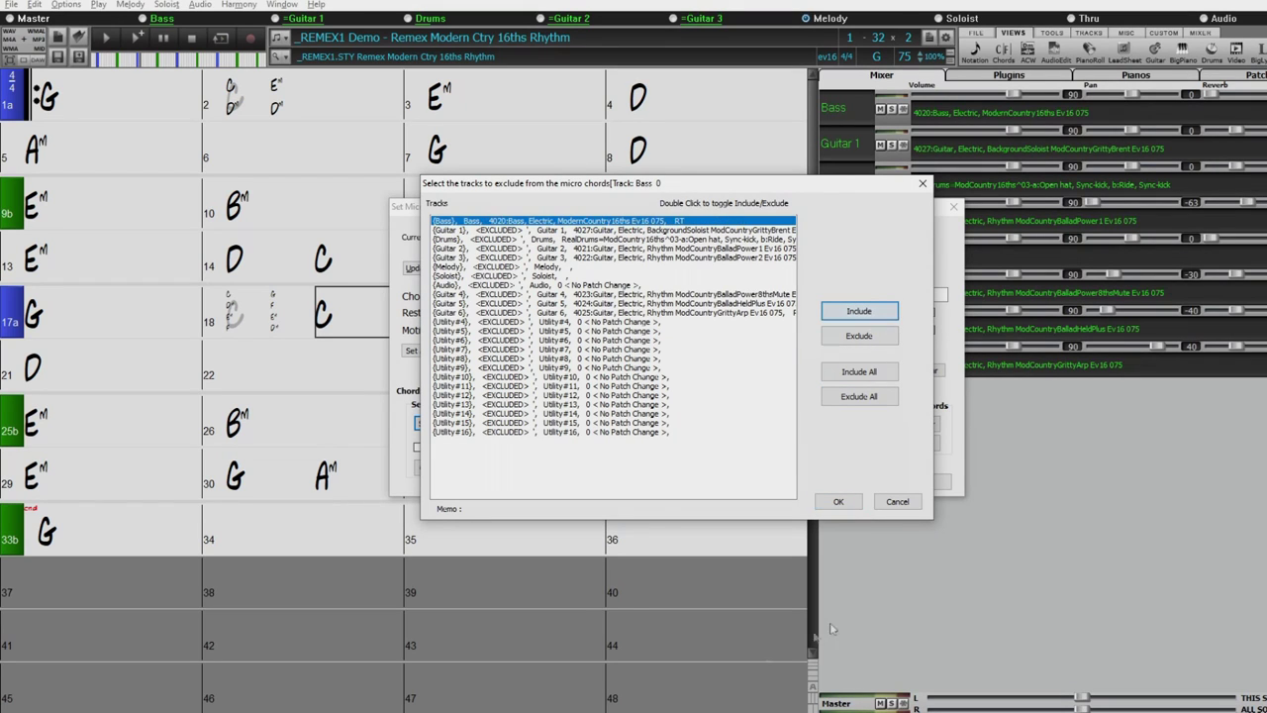
pyautogui.click(848, 502)
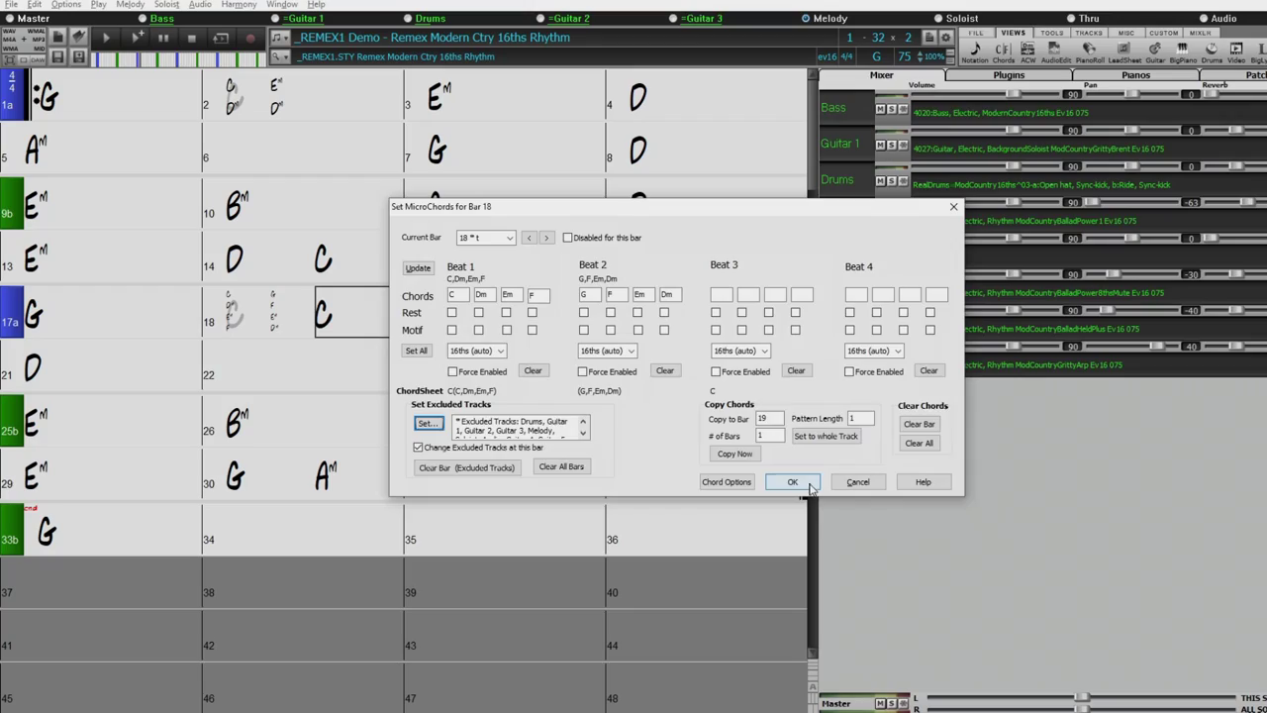
pyautogui.click(796, 484)
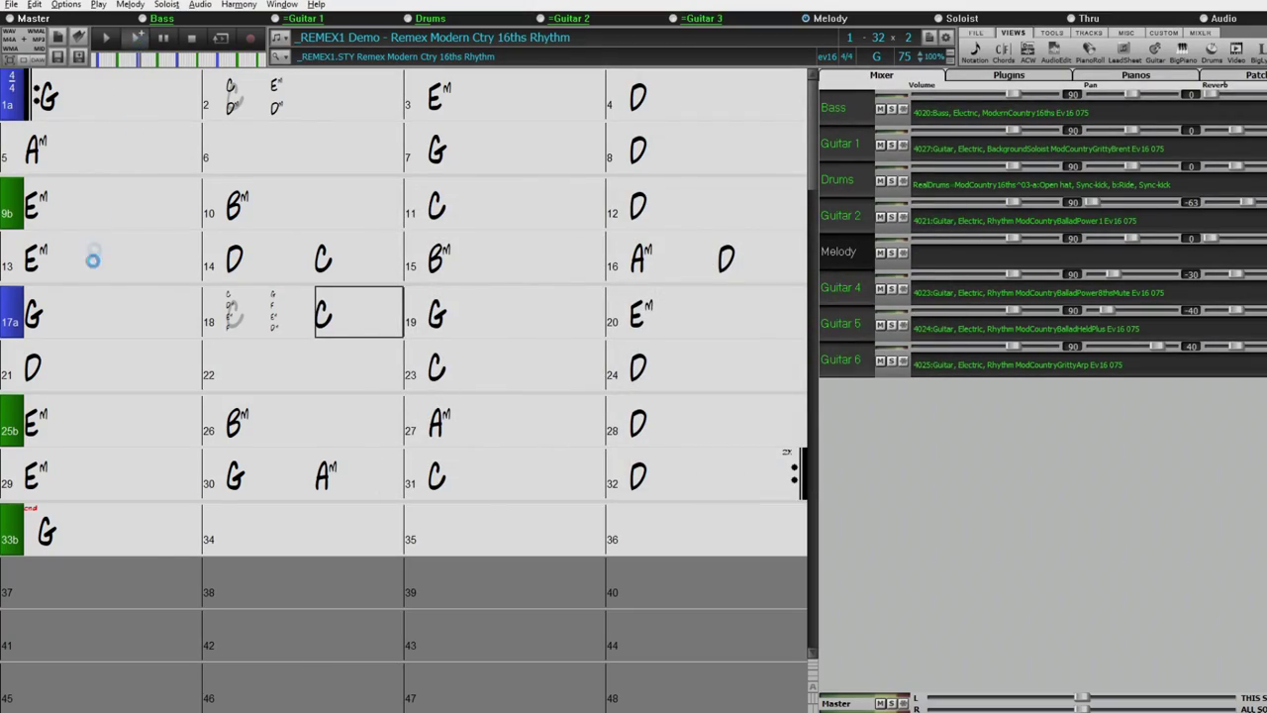
# Play the song from bar 17 to hear bar 18's MicroChords, and stop playback
pyautogui.click(71, 319)
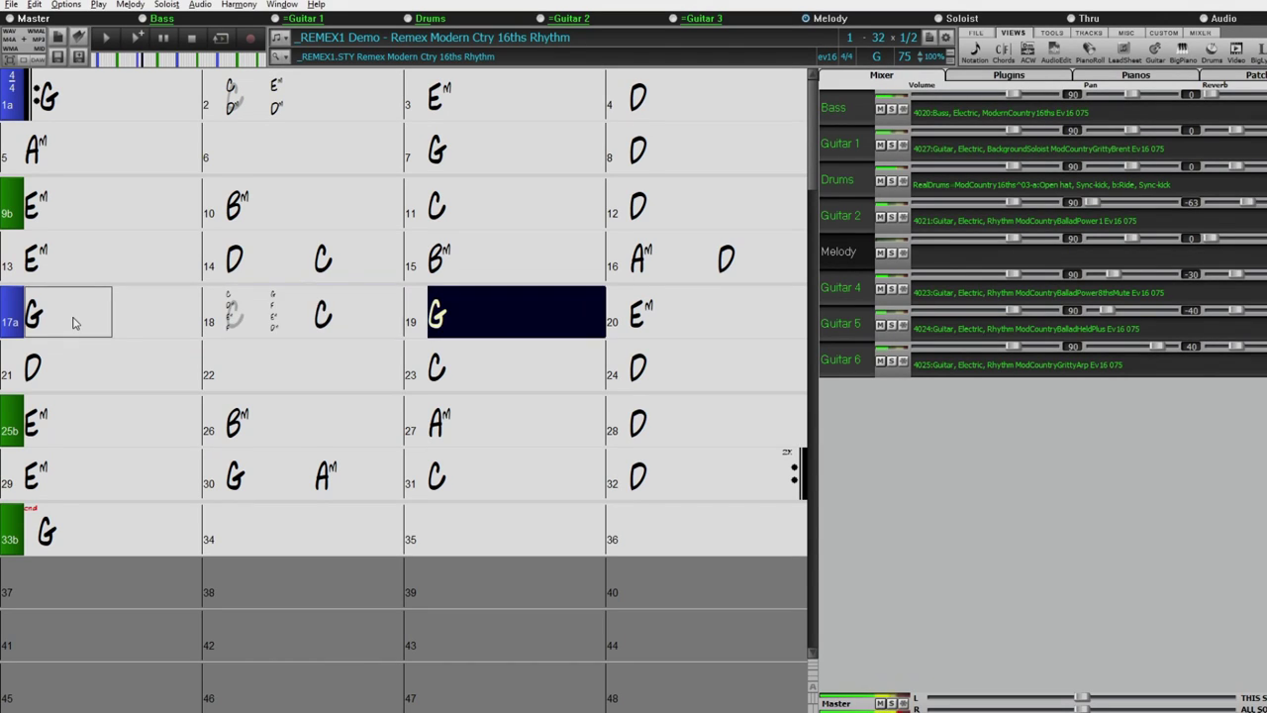
pyautogui.click(193, 42)
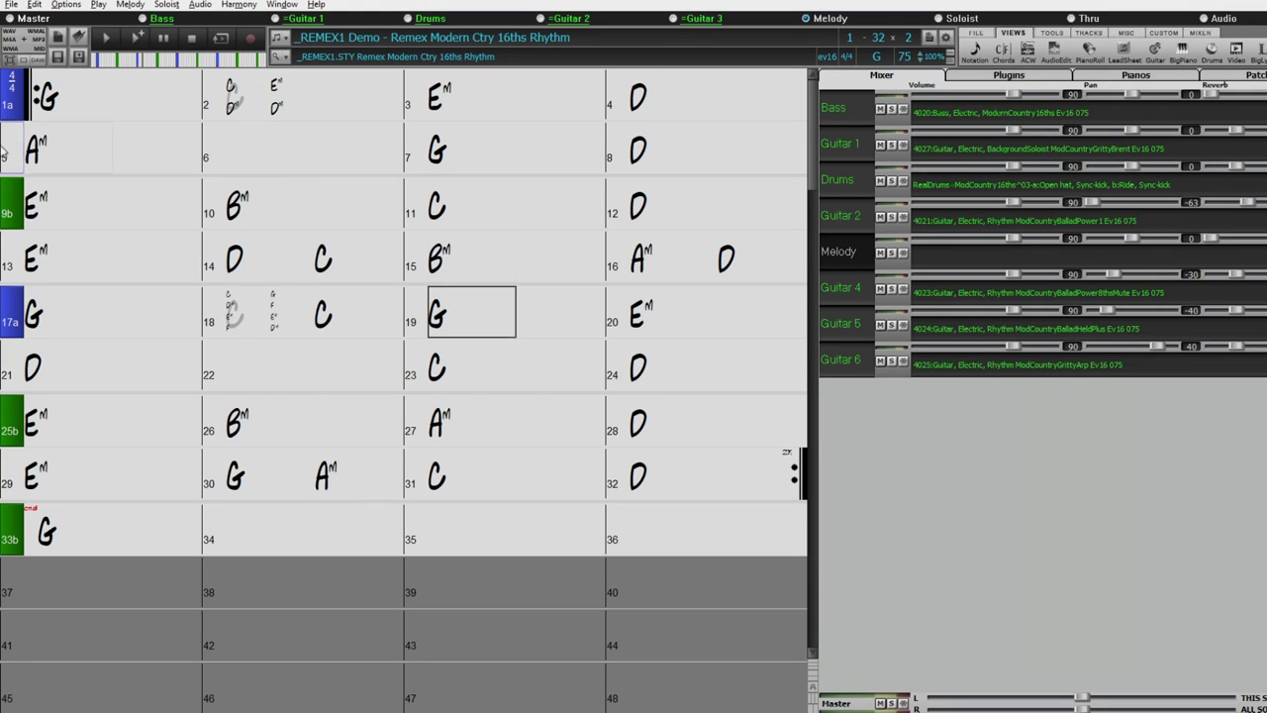
# Open the MicroChords settings for bar 5 and set its track exclusions, keeping Bass, Guitar 2 and Guitar 4 included
pyautogui.click(90, 148)
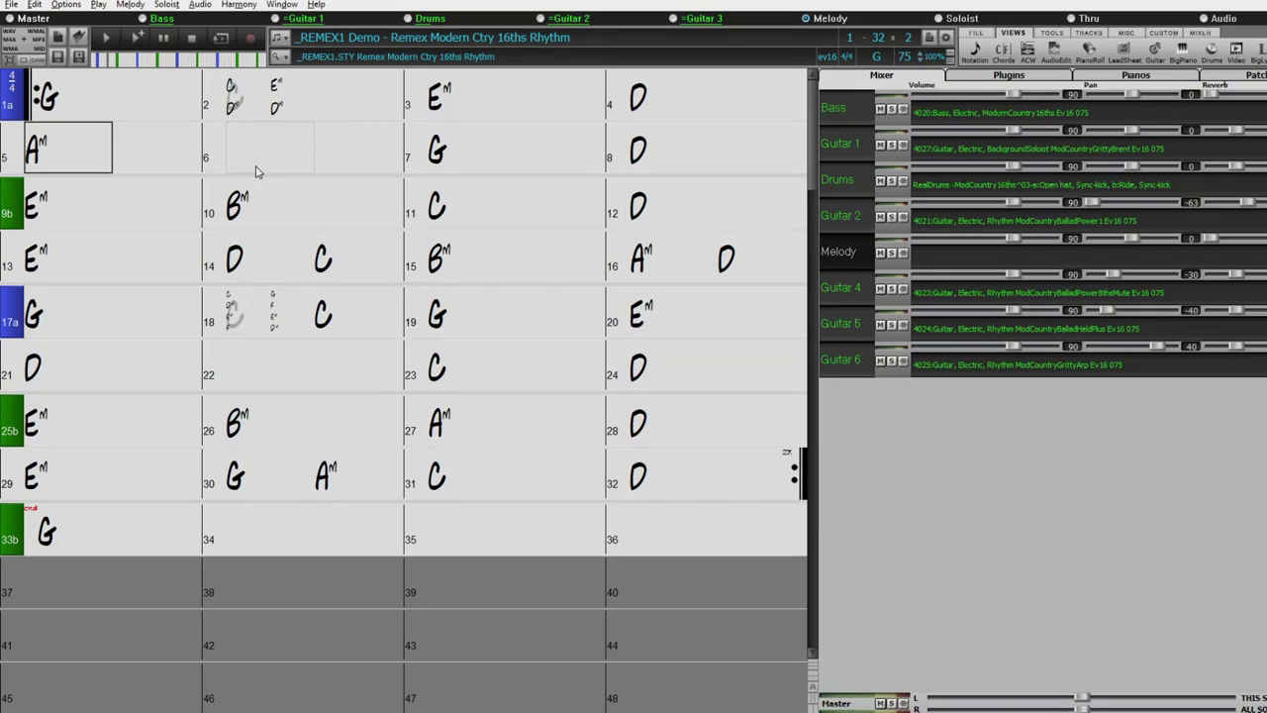
pyautogui.press('Right')
pyautogui.hotkey('ctrl', 'shift', 'm')
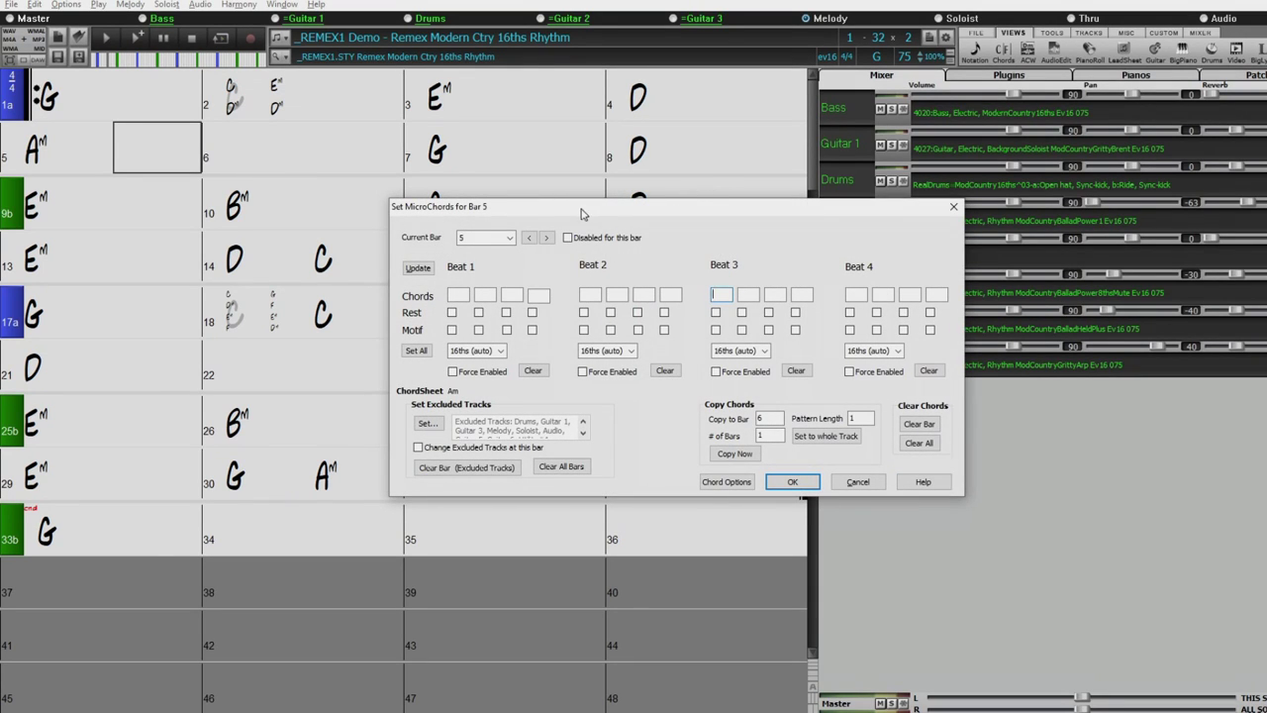
pyautogui.moveTo(582, 213); pyautogui.dragTo(516, 213)
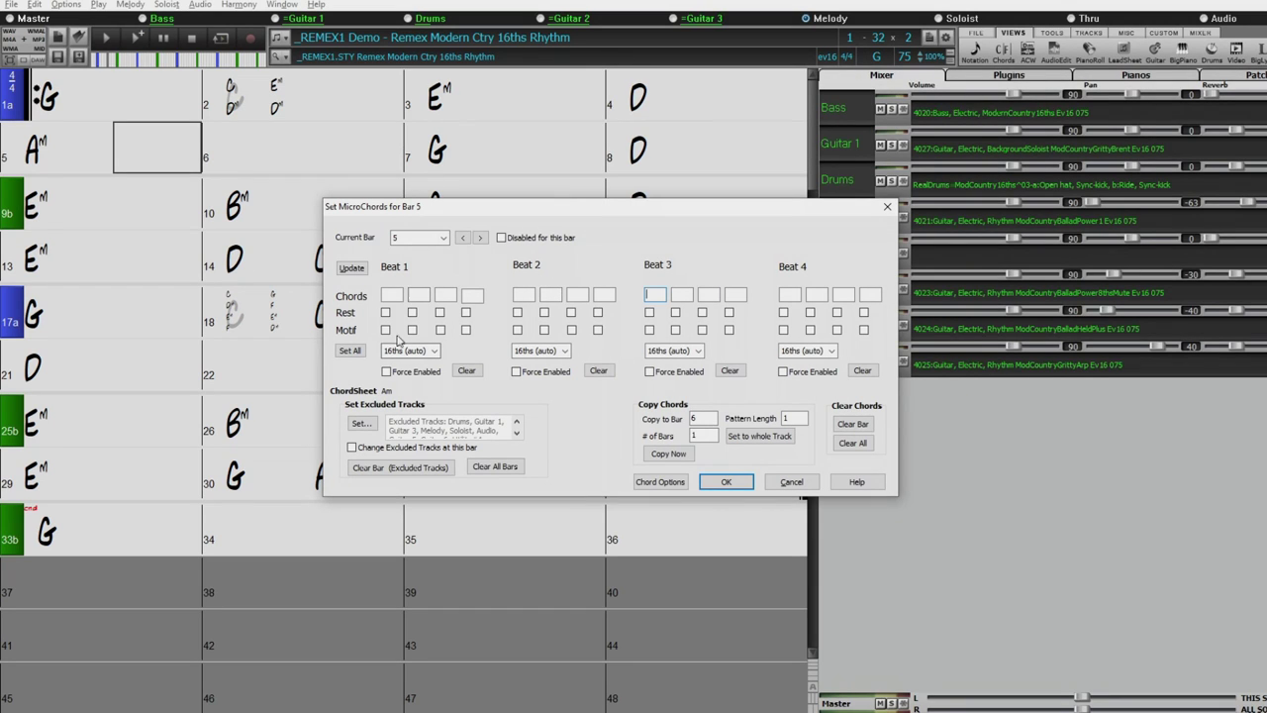
pyautogui.click(362, 424)
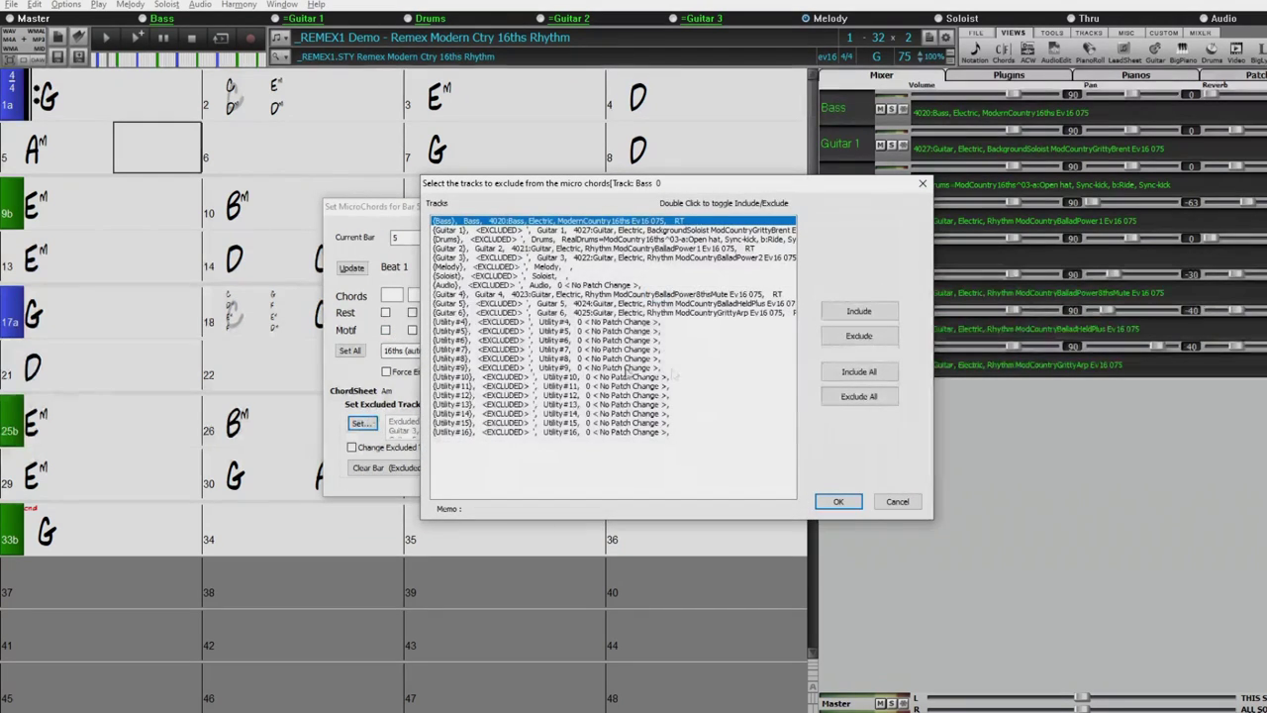
pyautogui.click(484, 248)
pyautogui.click(500, 224)
pyautogui.click(510, 295)
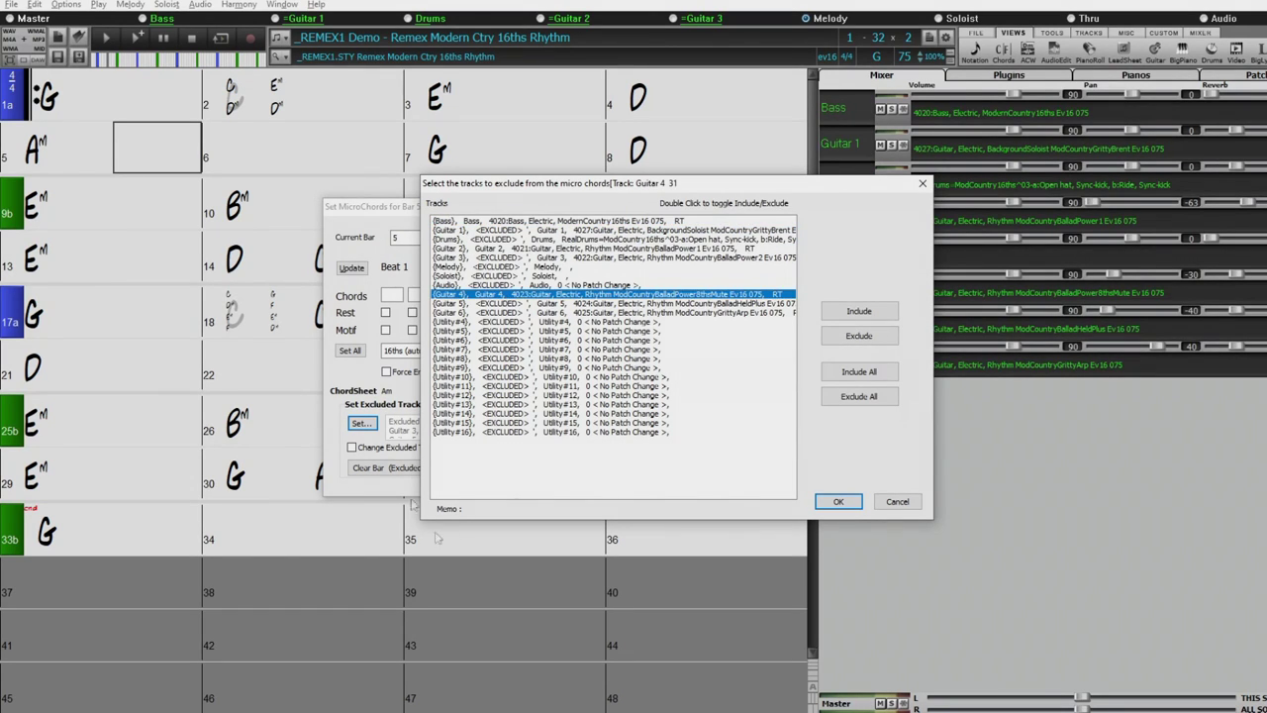
pyautogui.click(837, 502)
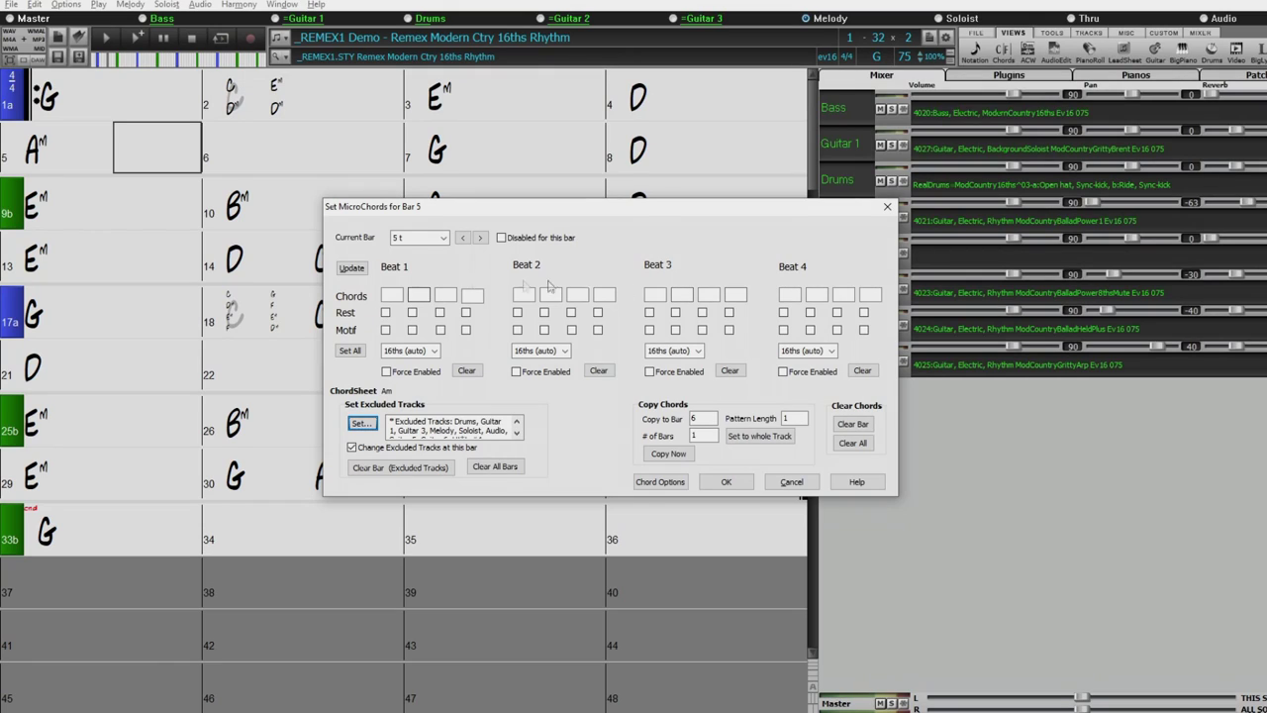
# Set bar 5's beat 1 to motif, rest, rest, rest and beat 2 to rest, rest, motif, rest
pyautogui.click(385, 329)
pyautogui.click(412, 312)
pyautogui.click(440, 312)
pyautogui.click(466, 312)
pyautogui.click(518, 313)
pyautogui.click(544, 313)
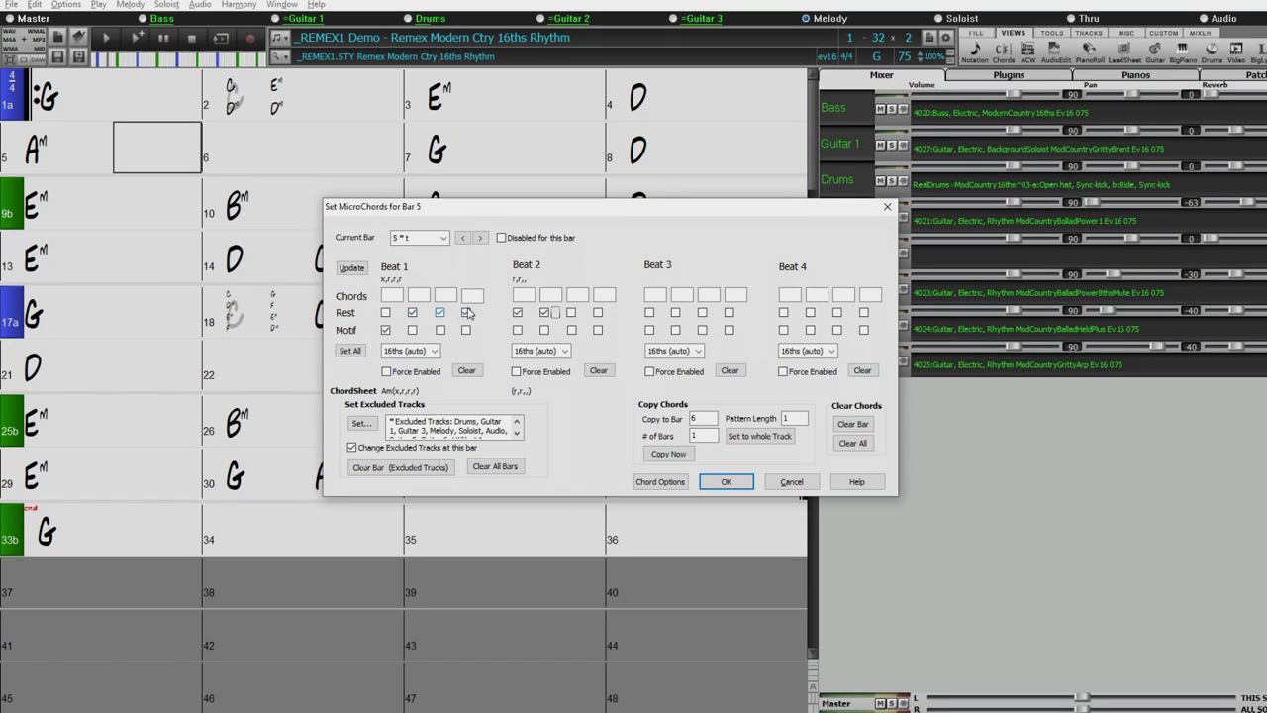
pyautogui.click(573, 329)
pyautogui.click(598, 313)
# Set bar 5's beat 3 to four rests and beat 4 to a motif followed by three rests, and apply the settings
pyautogui.click(784, 332)
pyautogui.click(649, 313)
pyautogui.click(675, 313)
pyautogui.click(701, 312)
pyautogui.click(729, 312)
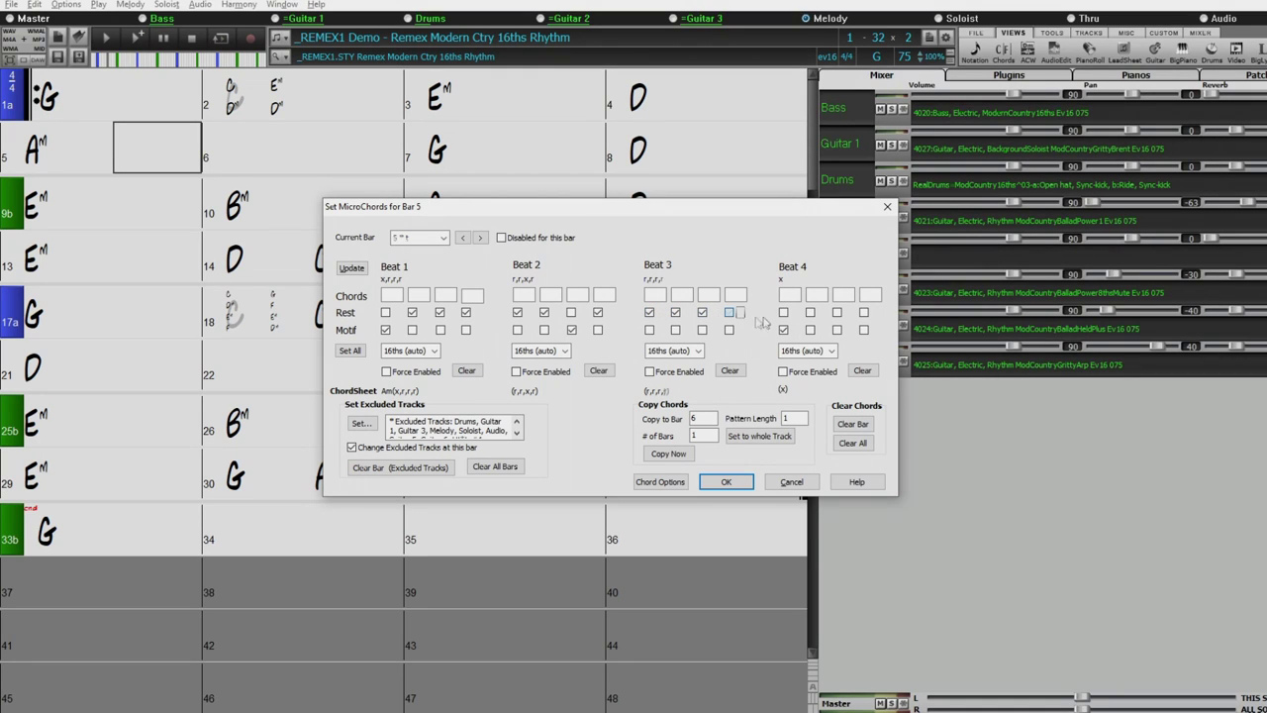
pyautogui.click(810, 313)
pyautogui.click(836, 313)
pyautogui.click(863, 313)
pyautogui.click(726, 482)
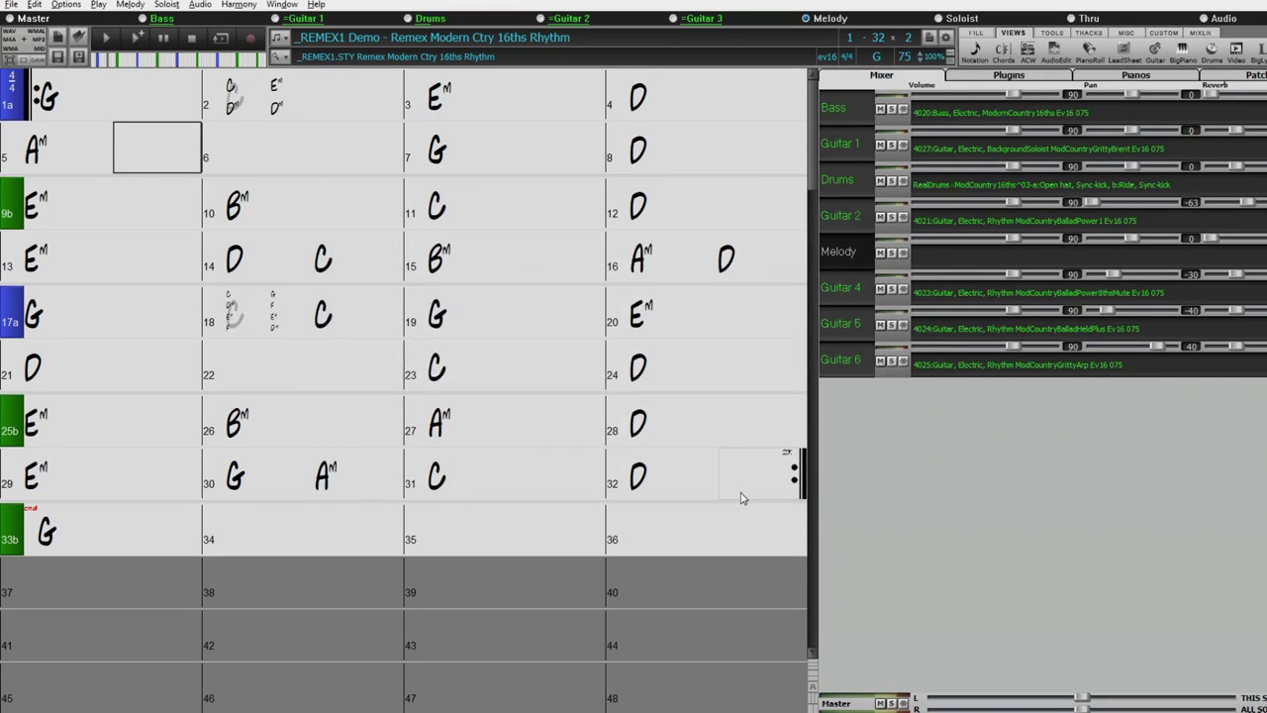
# Regenerate the song, play it from bar 4 through bar 6, and stop playback
pyautogui.click(142, 37)
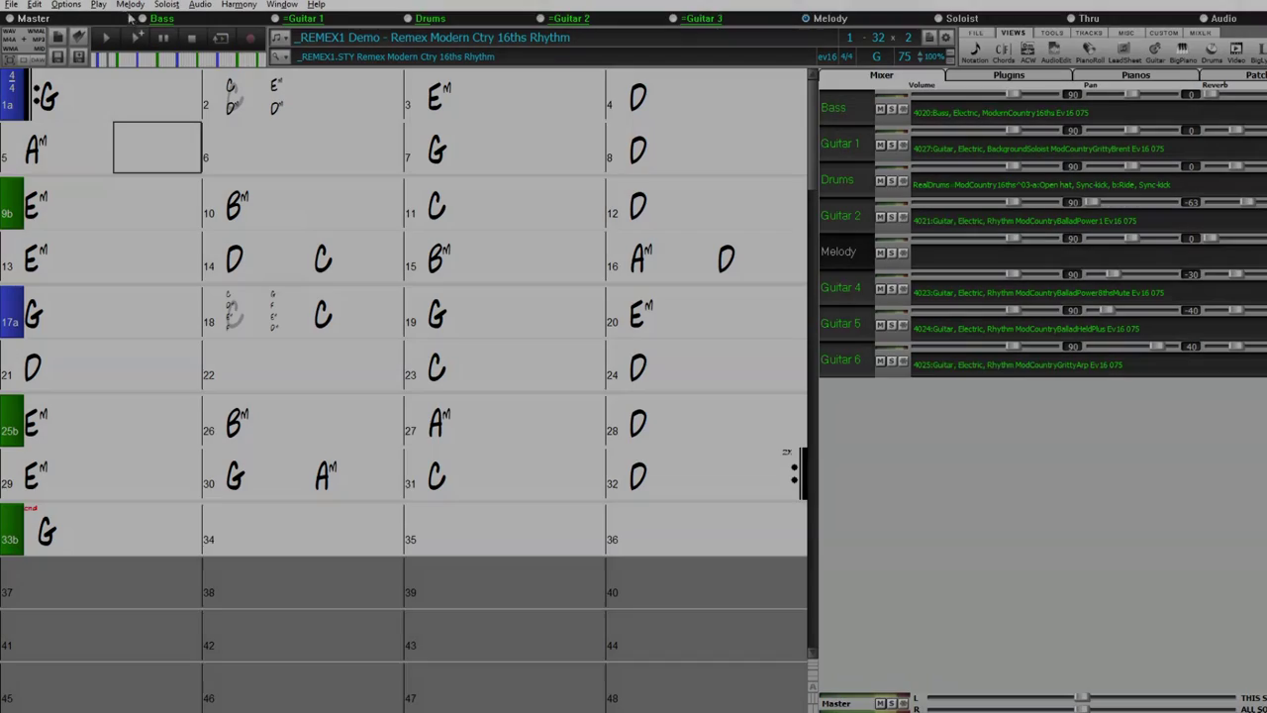
pyautogui.click(662, 99)
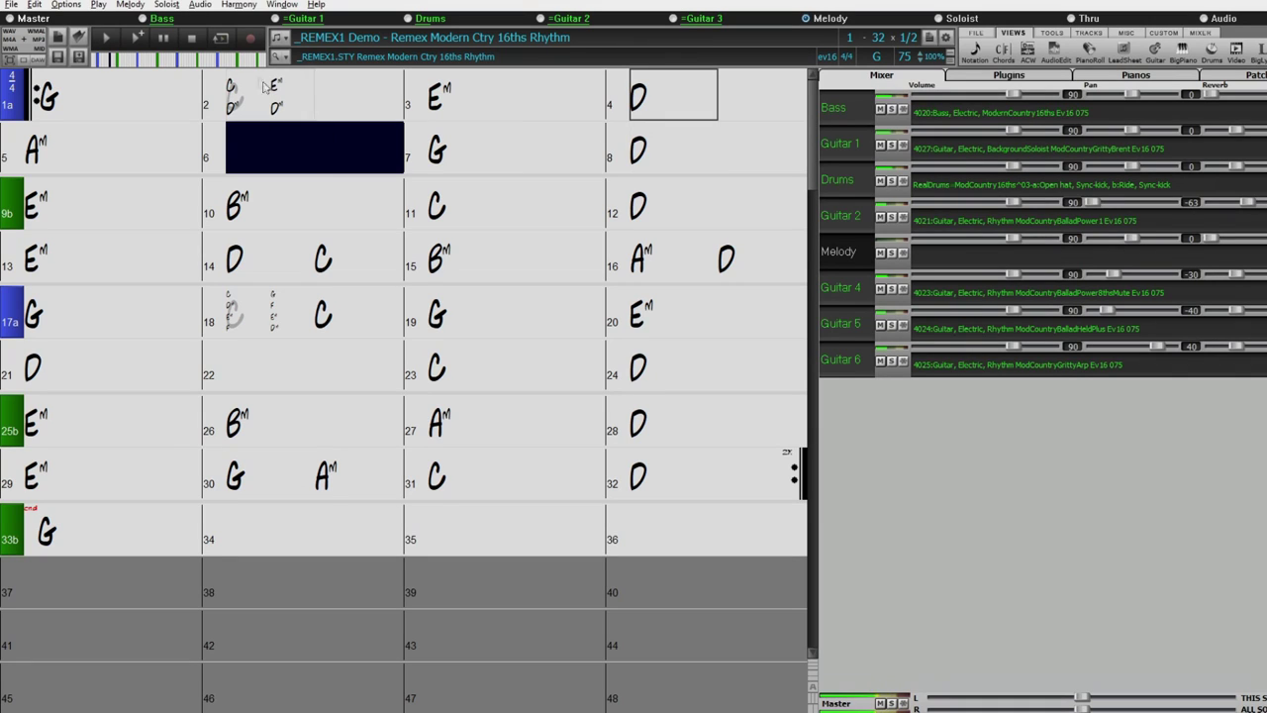
pyautogui.click(191, 38)
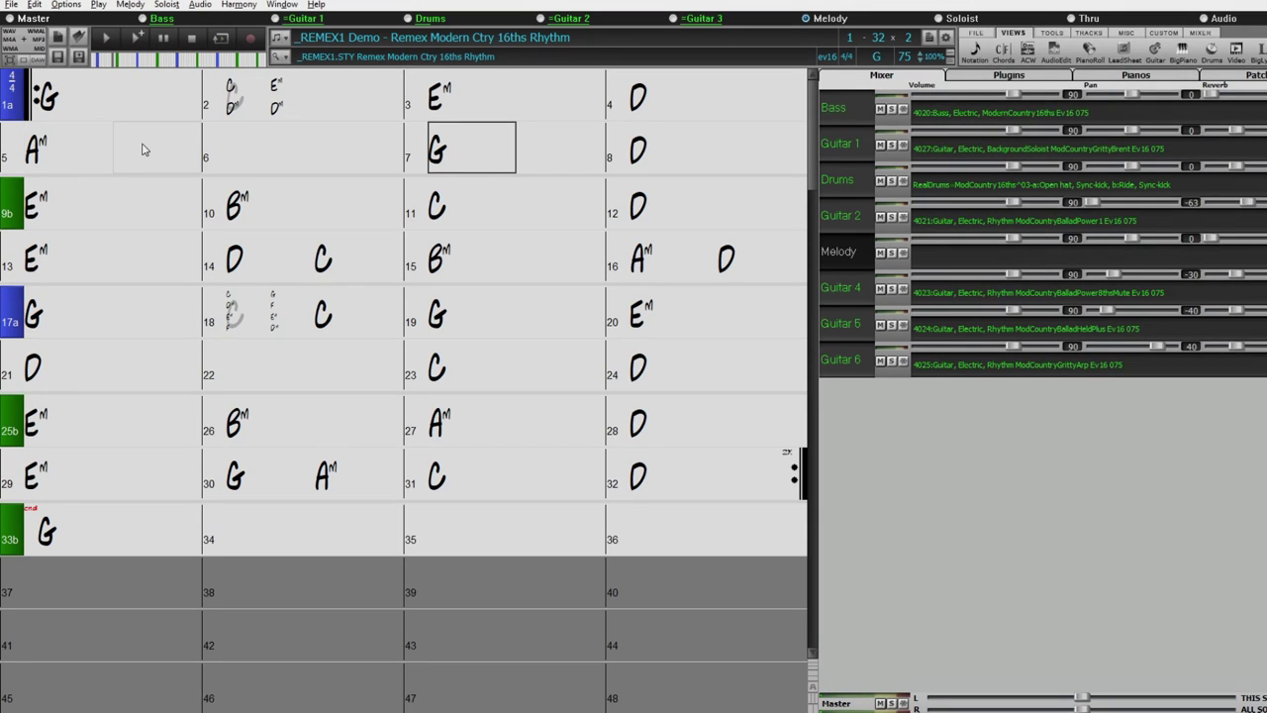
# Reopen bar 5's MicroChords settings, clear the three rests on beat 4, and apply the change
pyautogui.click(70, 158)
pyautogui.write('m')
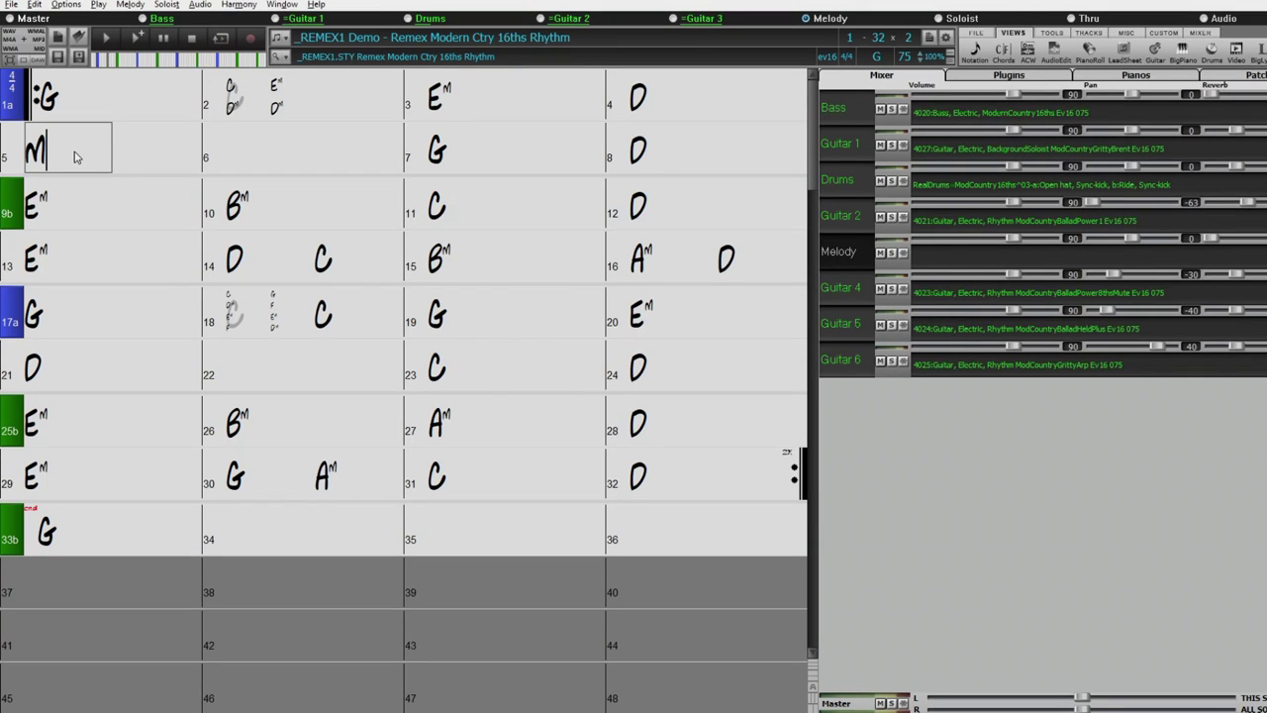
pyautogui.press('Return')
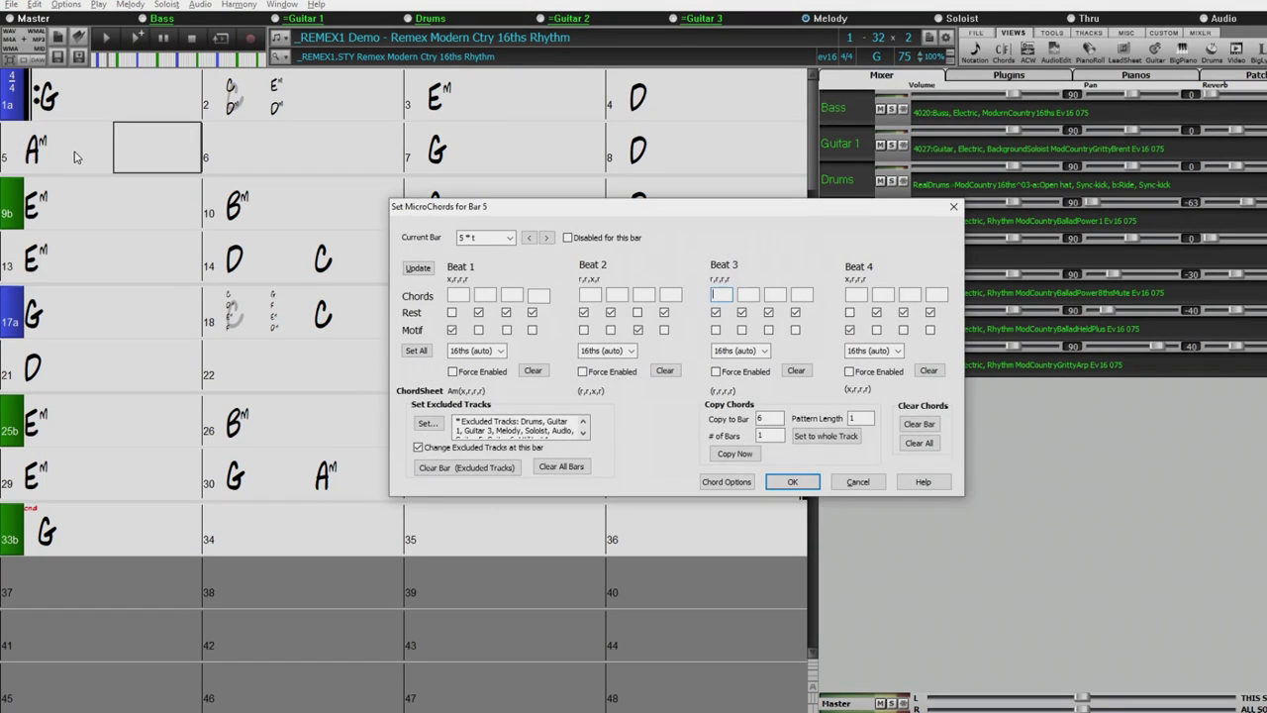
pyautogui.click(876, 312)
pyautogui.click(903, 312)
pyautogui.click(930, 312)
pyautogui.click(792, 482)
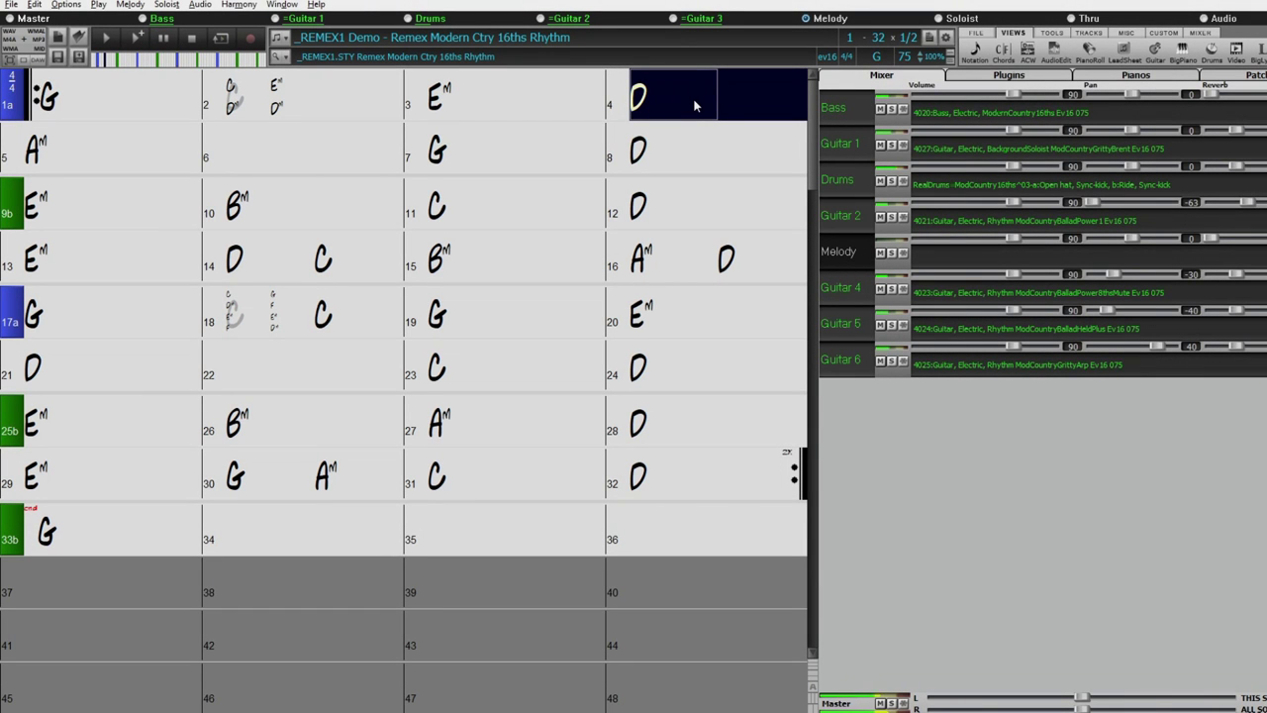
# Play the song from bar 4 into bar 7 to hear bar 5's edited MicroChords pattern
pyautogui.press('Right')
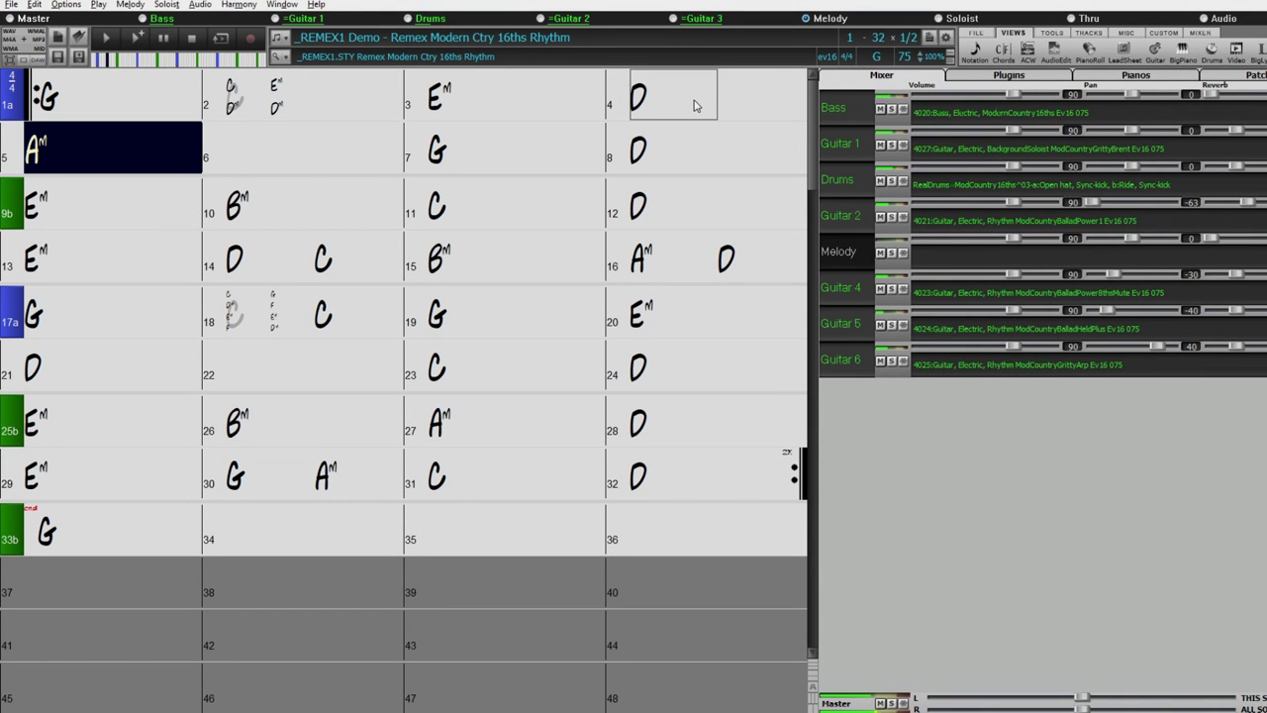
pyautogui.press('Right')
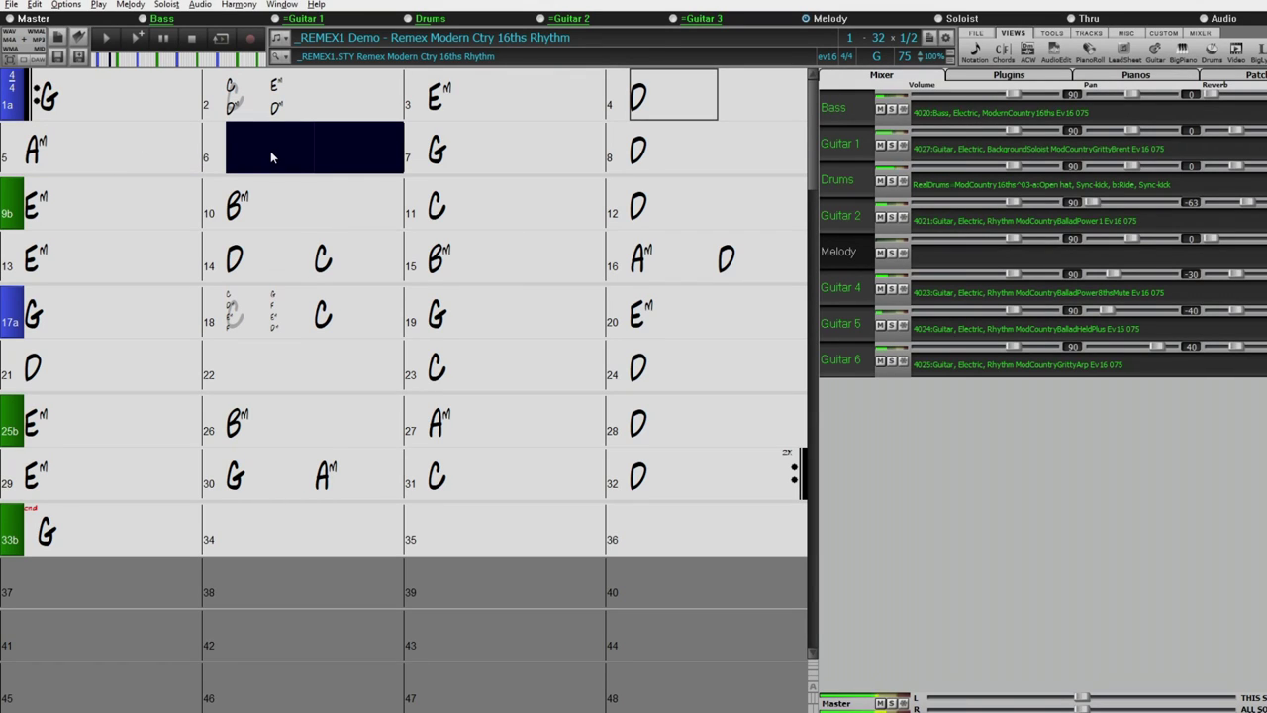
pyautogui.press('Right')
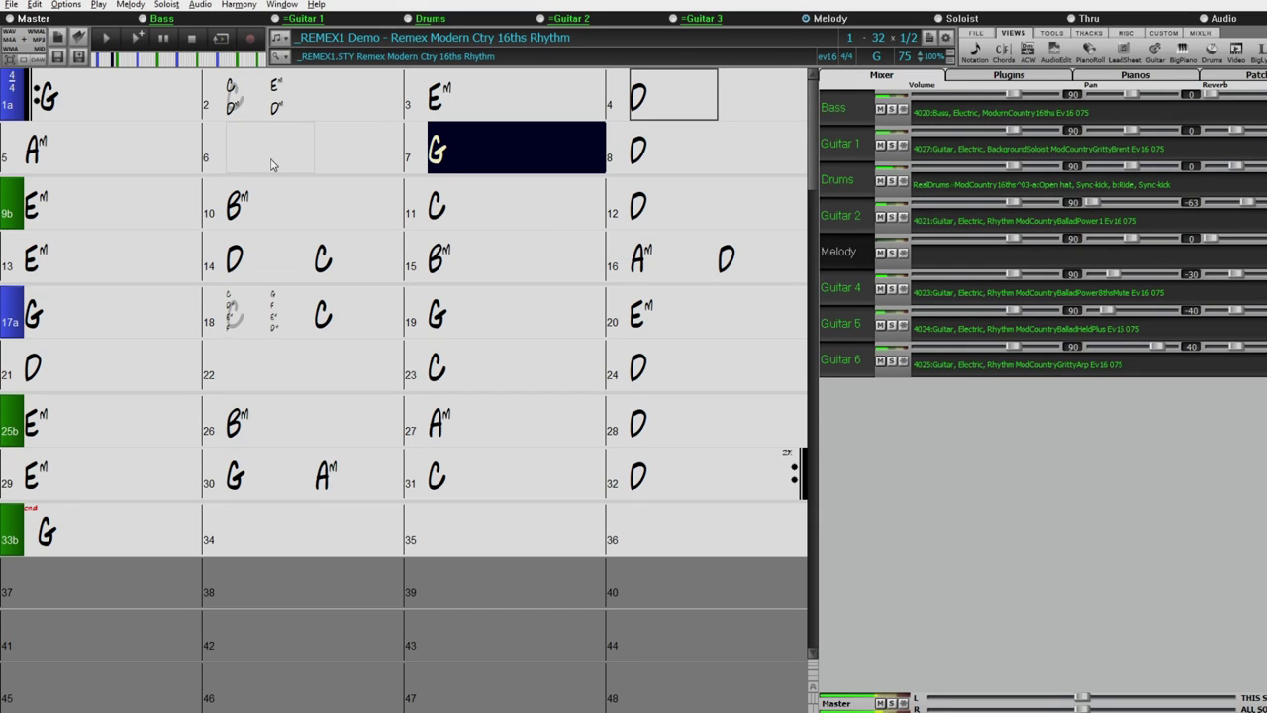
pyautogui.press('Right')
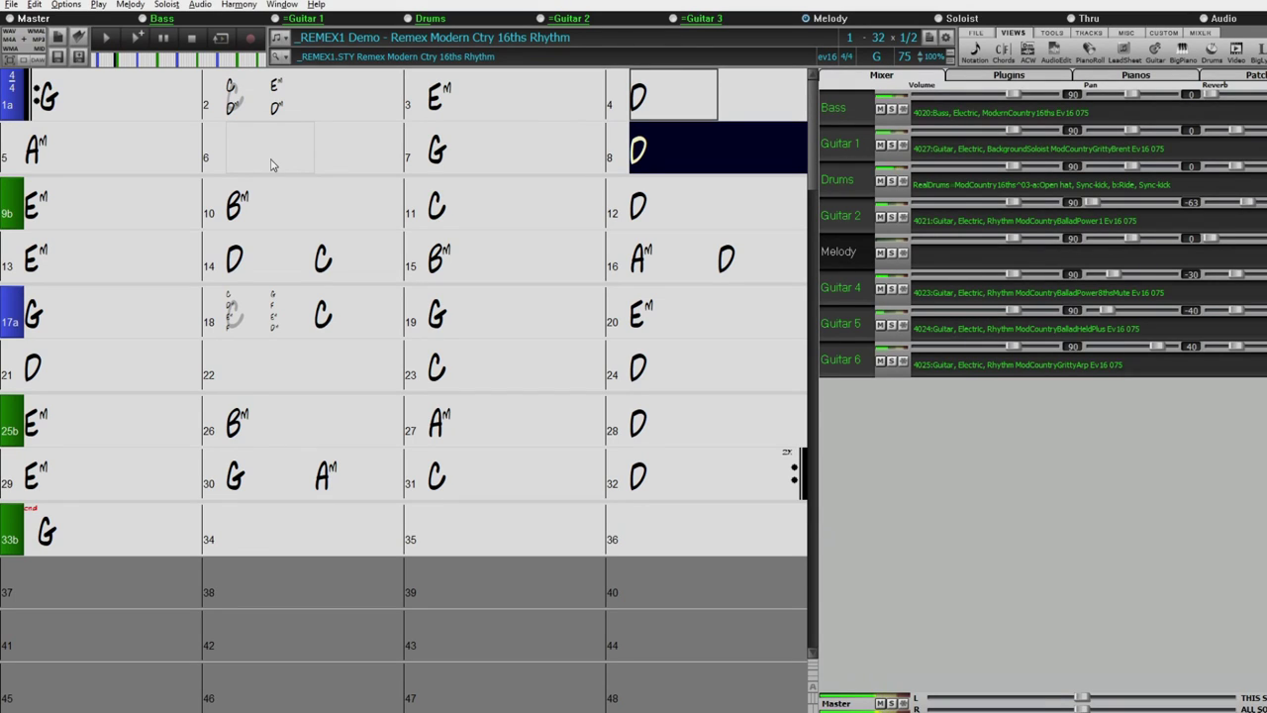
pyautogui.press('Right')
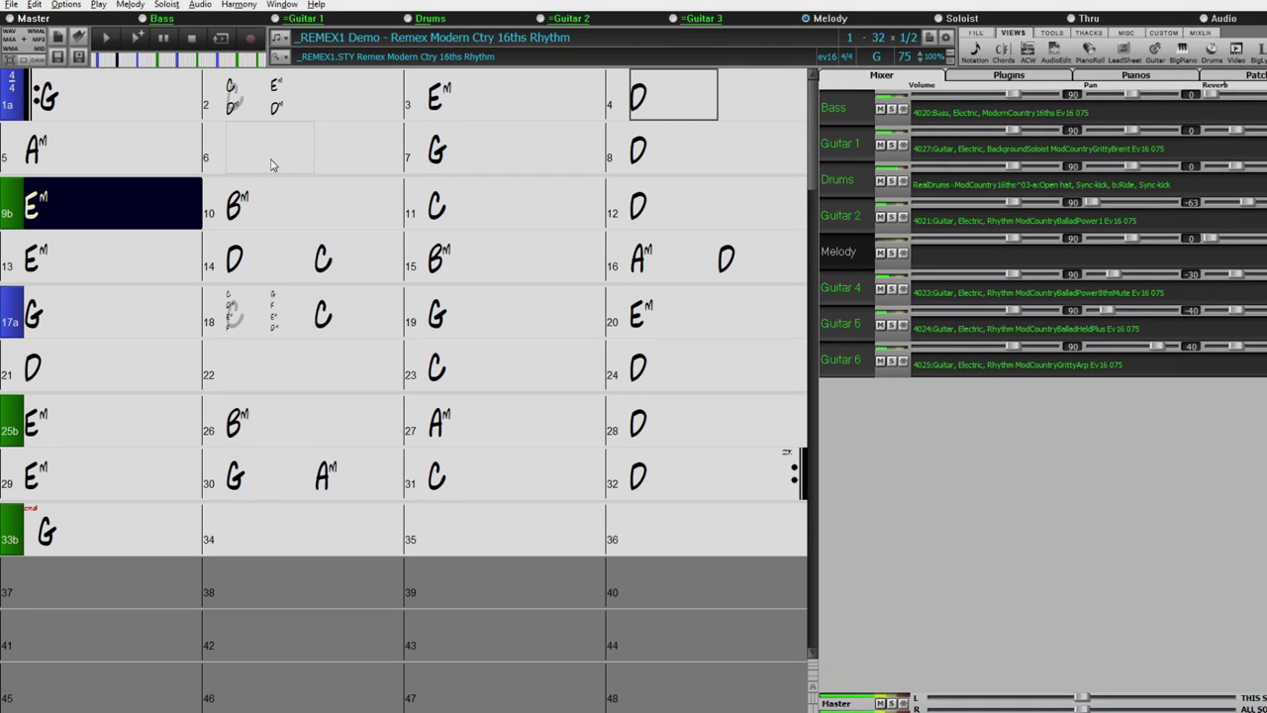
pyautogui.press('Right')
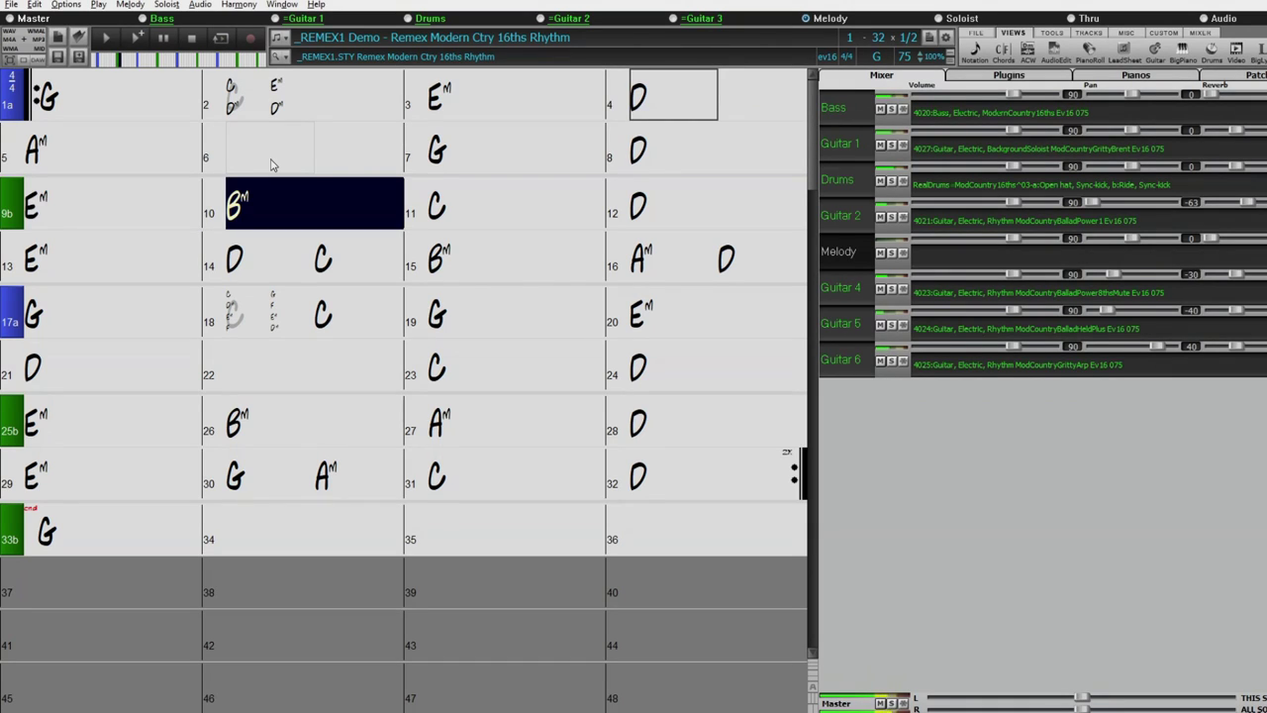
pyautogui.press('Right')
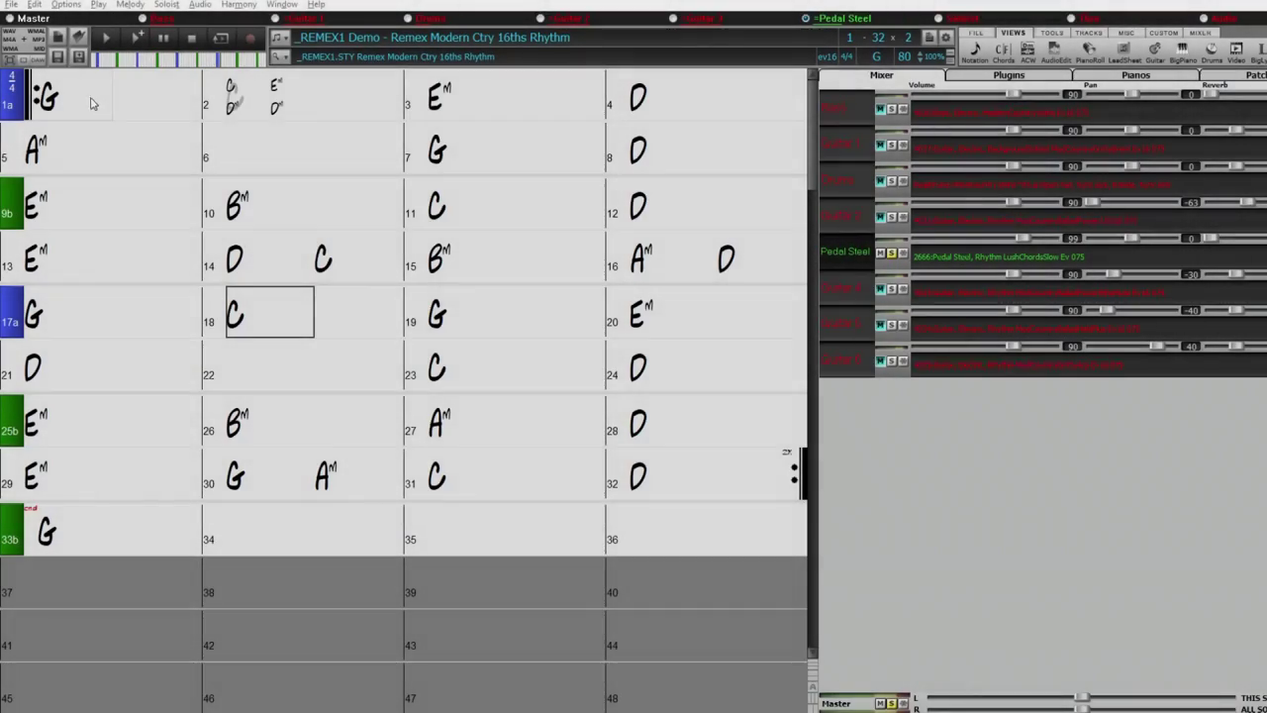
# Unsolo the Pedal Steel track, play the song from bar 1 with the full band, and stop playback after bar 6
pyautogui.click(92, 77)
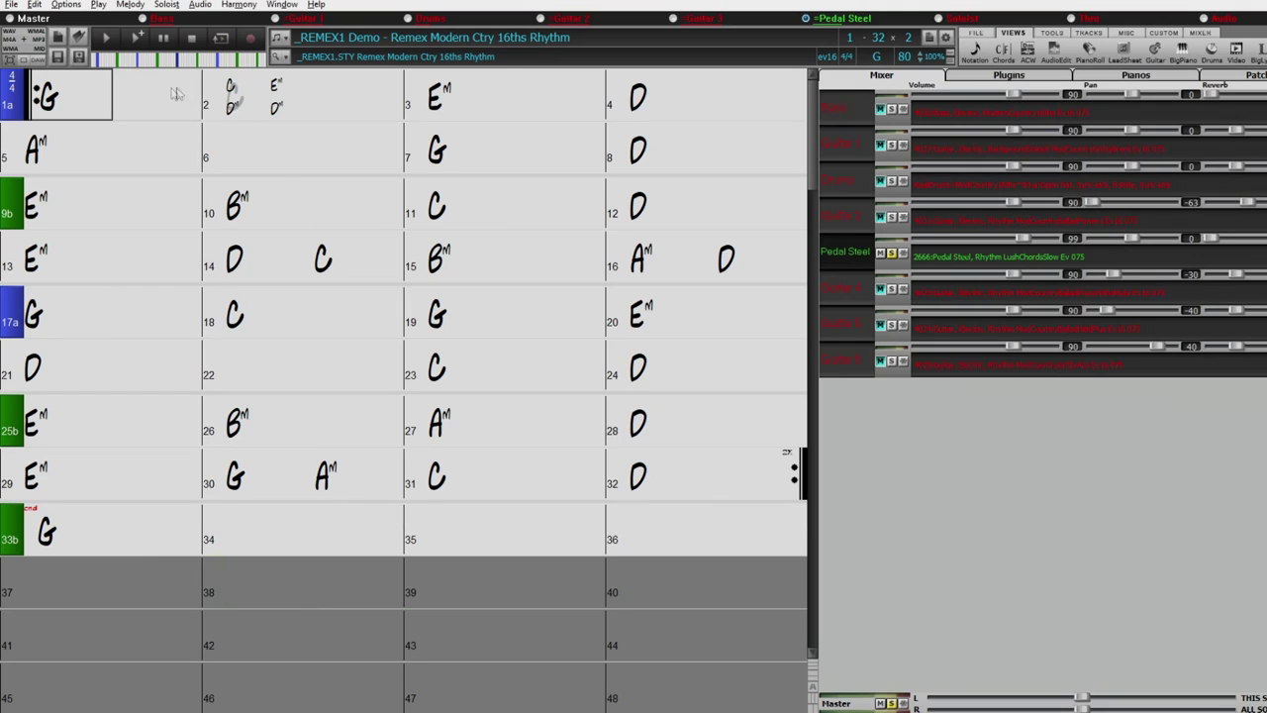
pyautogui.click(62, 102)
pyautogui.click(890, 252)
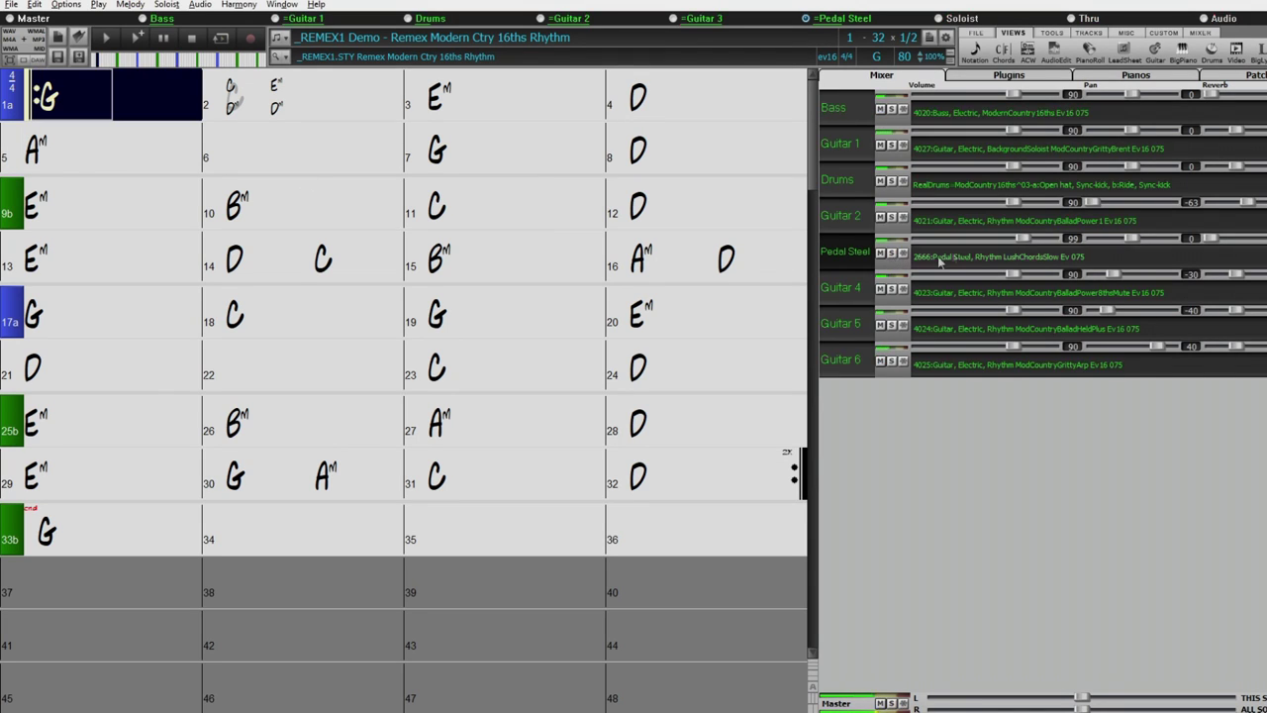
pyautogui.press('Right')
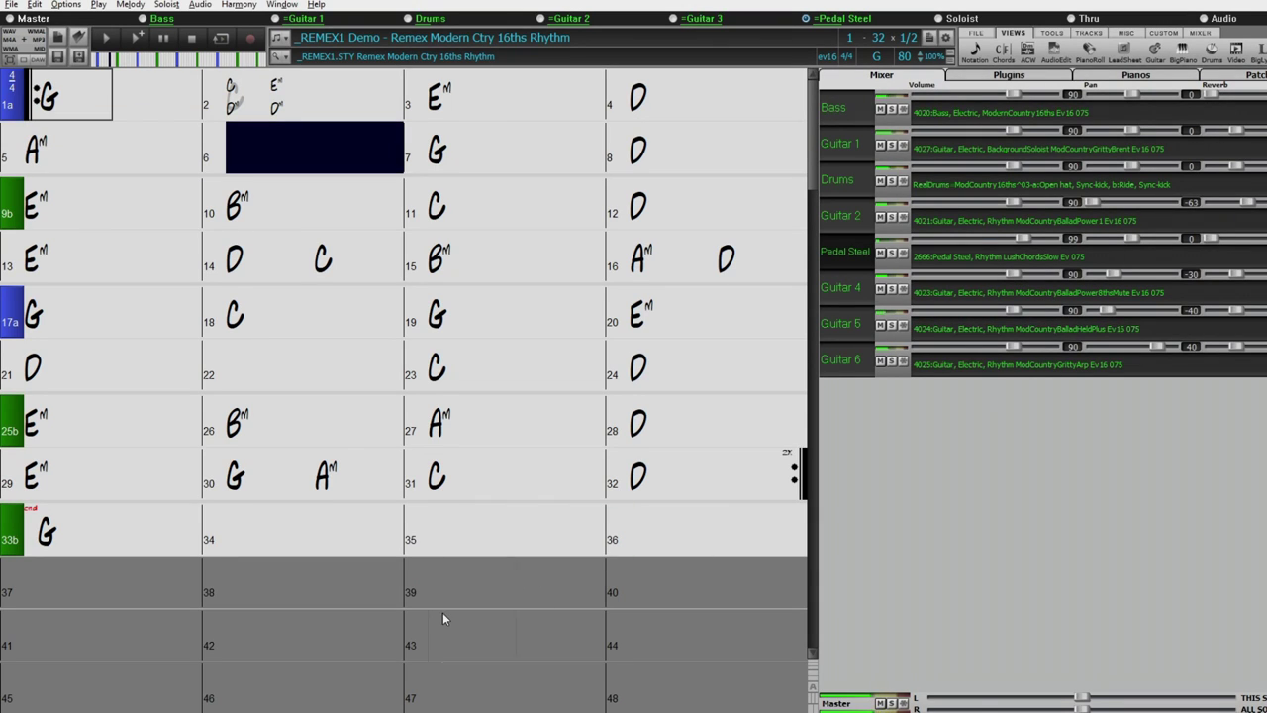
pyautogui.press('Escape')
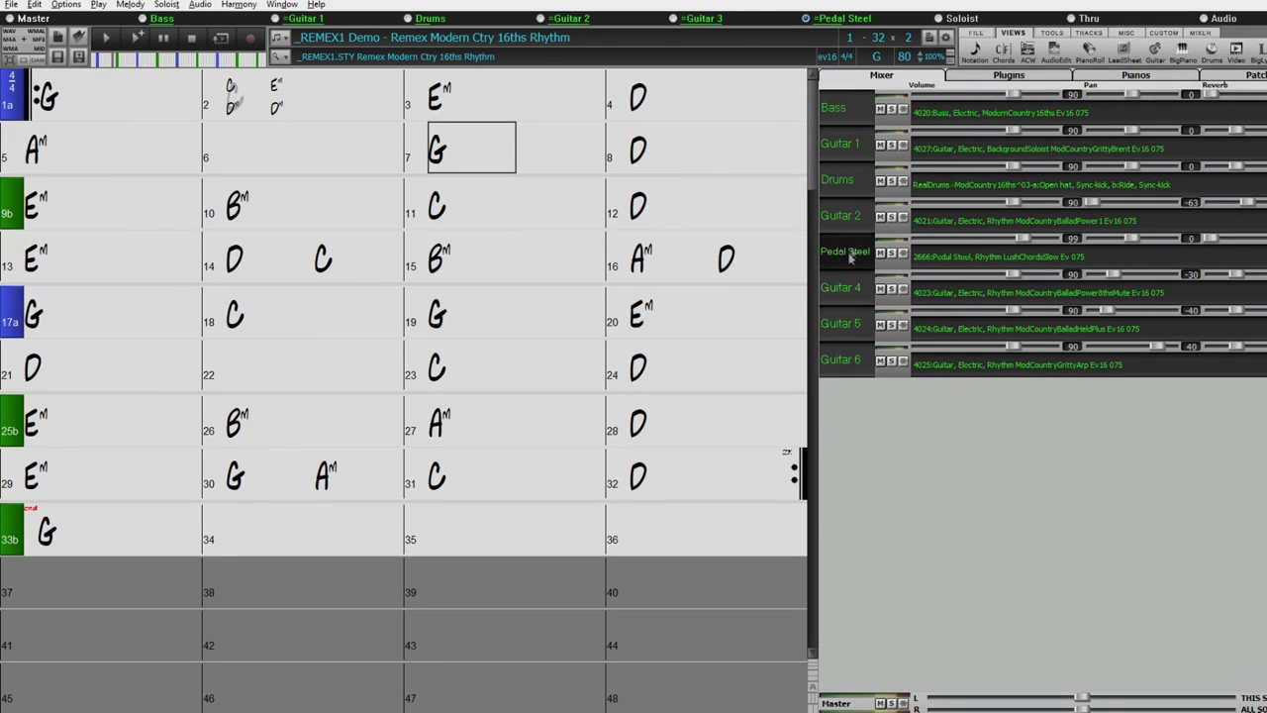
# Try a Change by volume setting for the Pedal Steel at bar 9, reset it to no change, and accept the bar settings
pyautogui.click(87, 208)
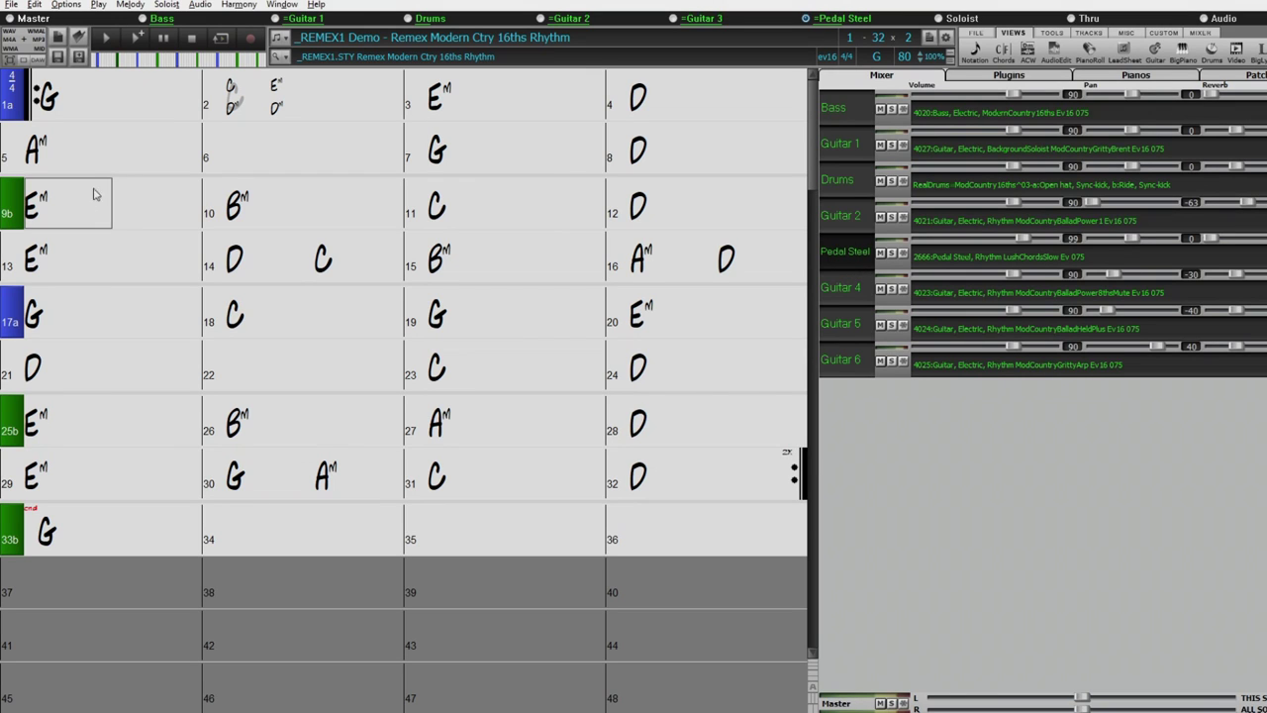
pyautogui.press('F5')
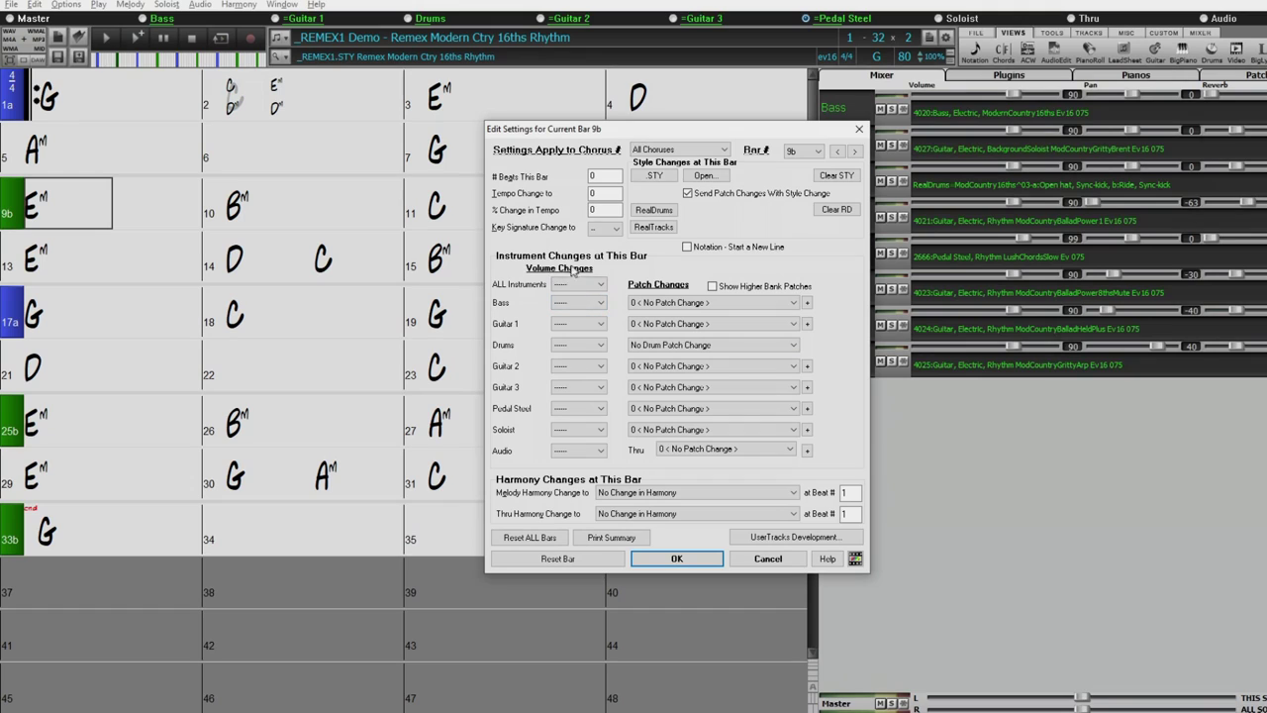
pyautogui.click(600, 408)
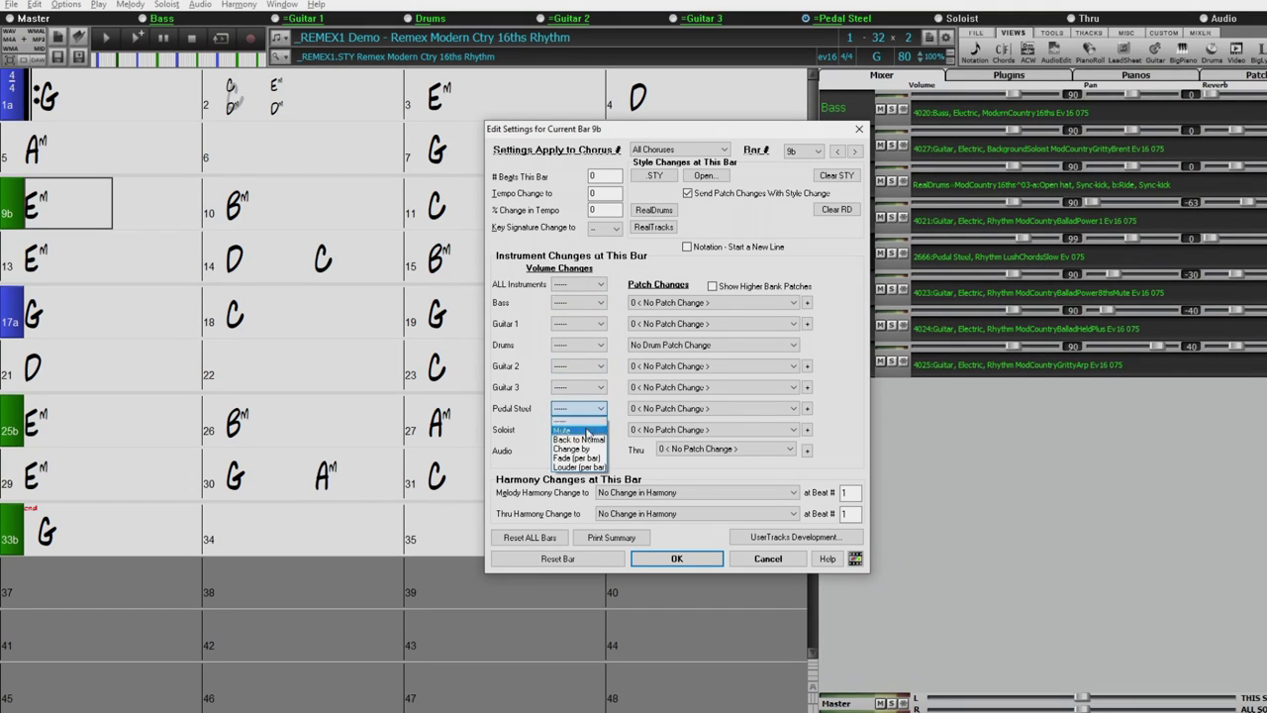
pyautogui.click(573, 449)
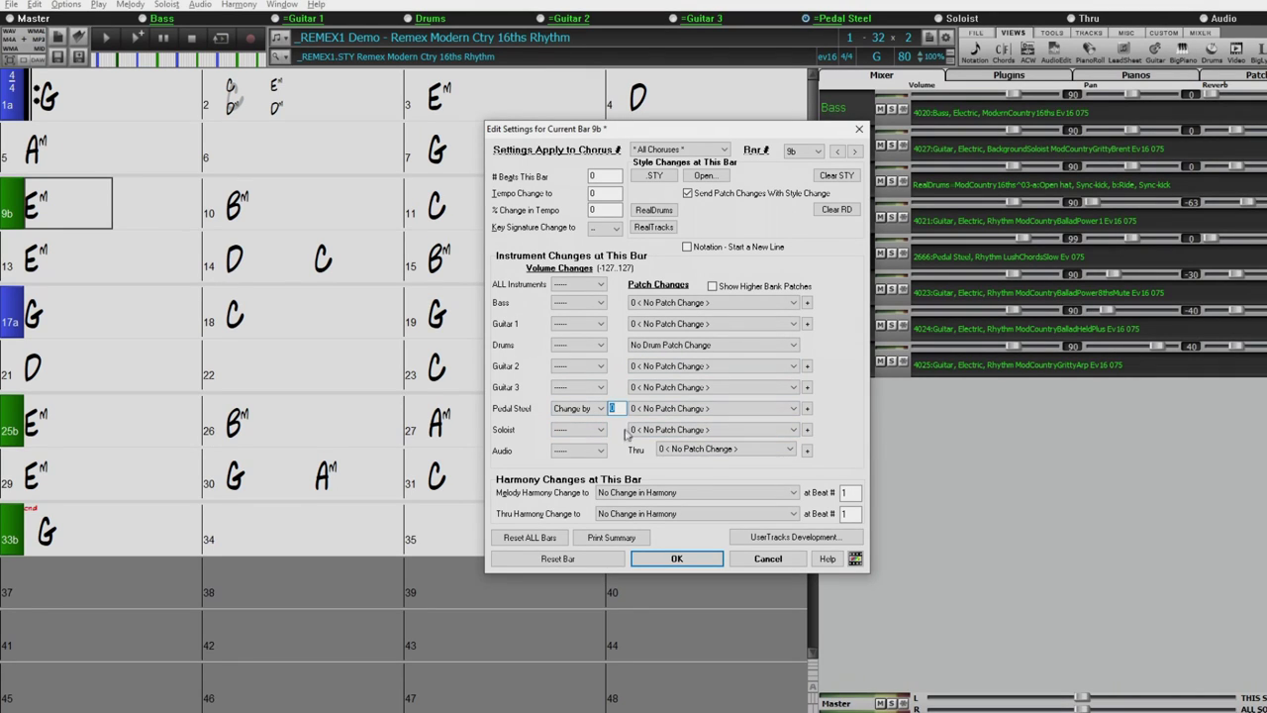
pyautogui.click(599, 408)
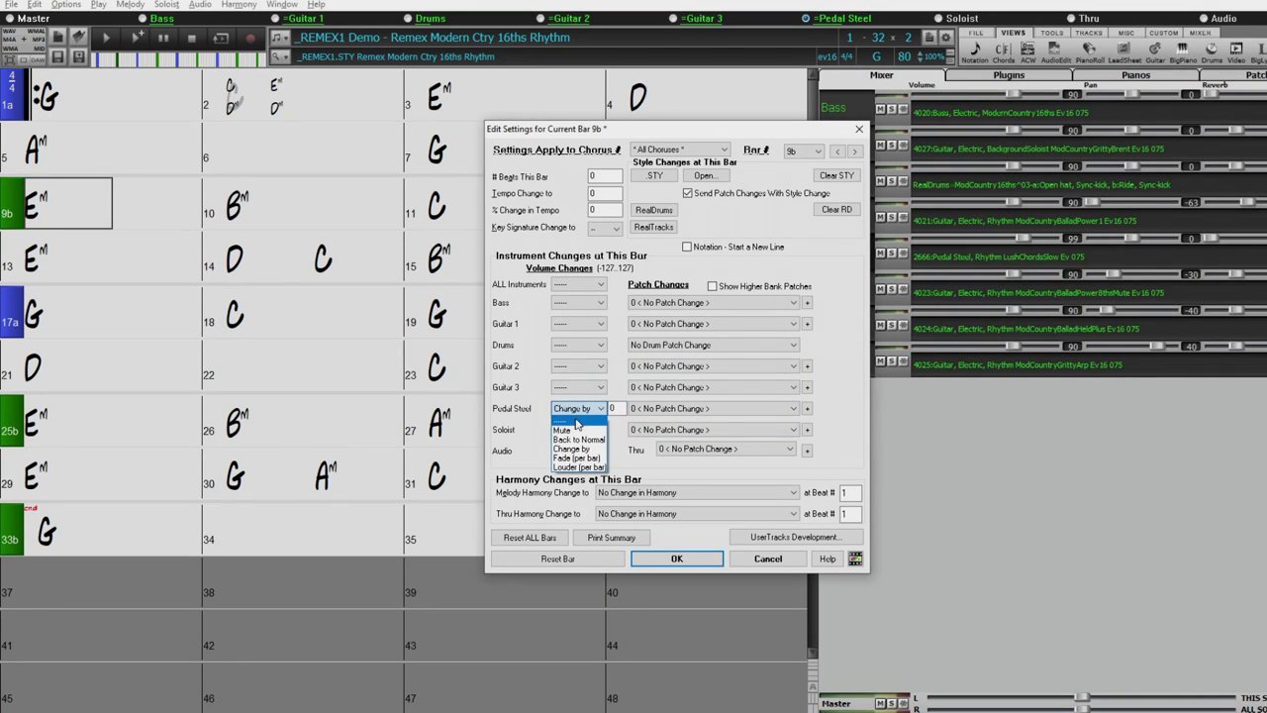
pyautogui.click(582, 420)
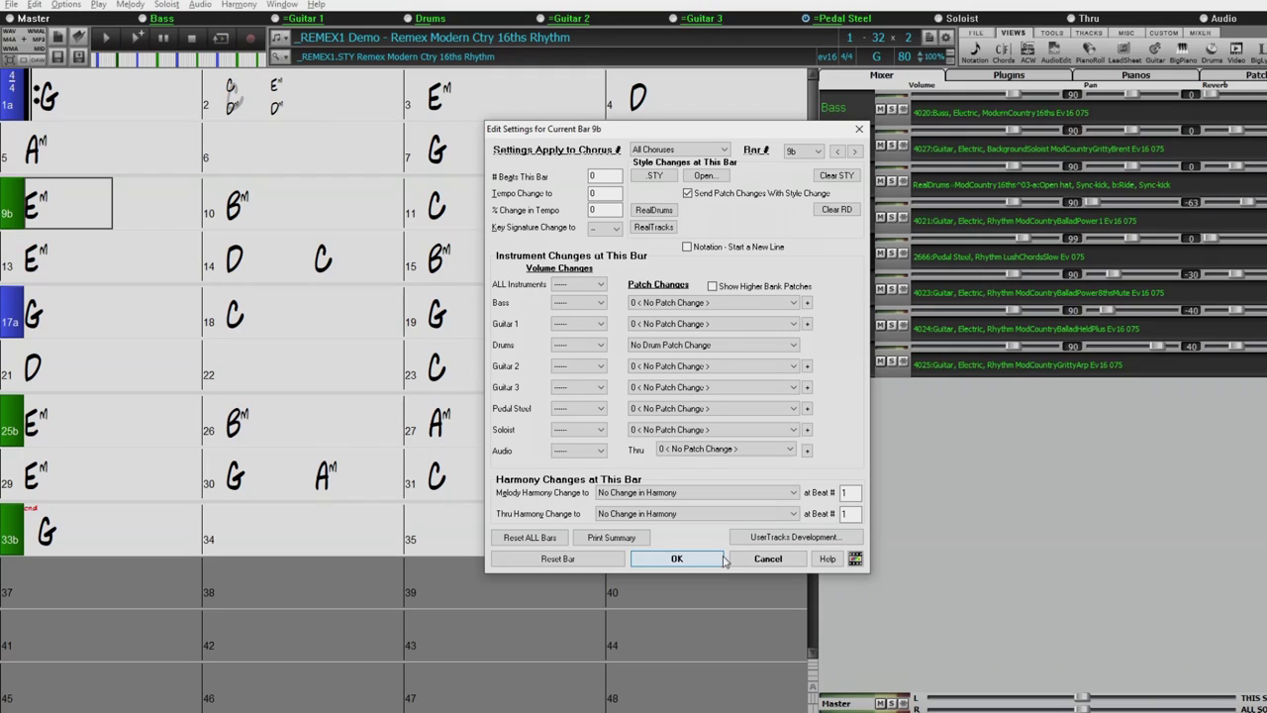
pyautogui.click(677, 558)
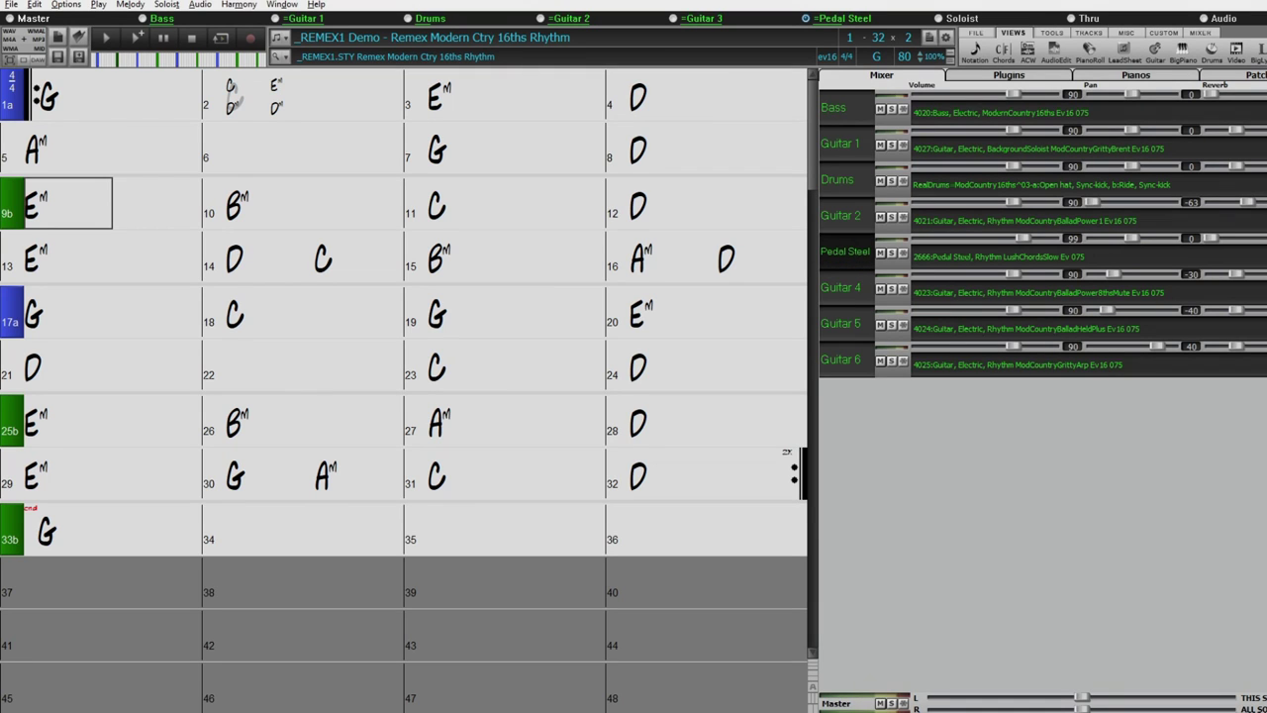
# Open the Pedal Steel track in the audio editor, play it from just before bar 7 into bar 9, and stop playback
pyautogui.click(1055, 49)
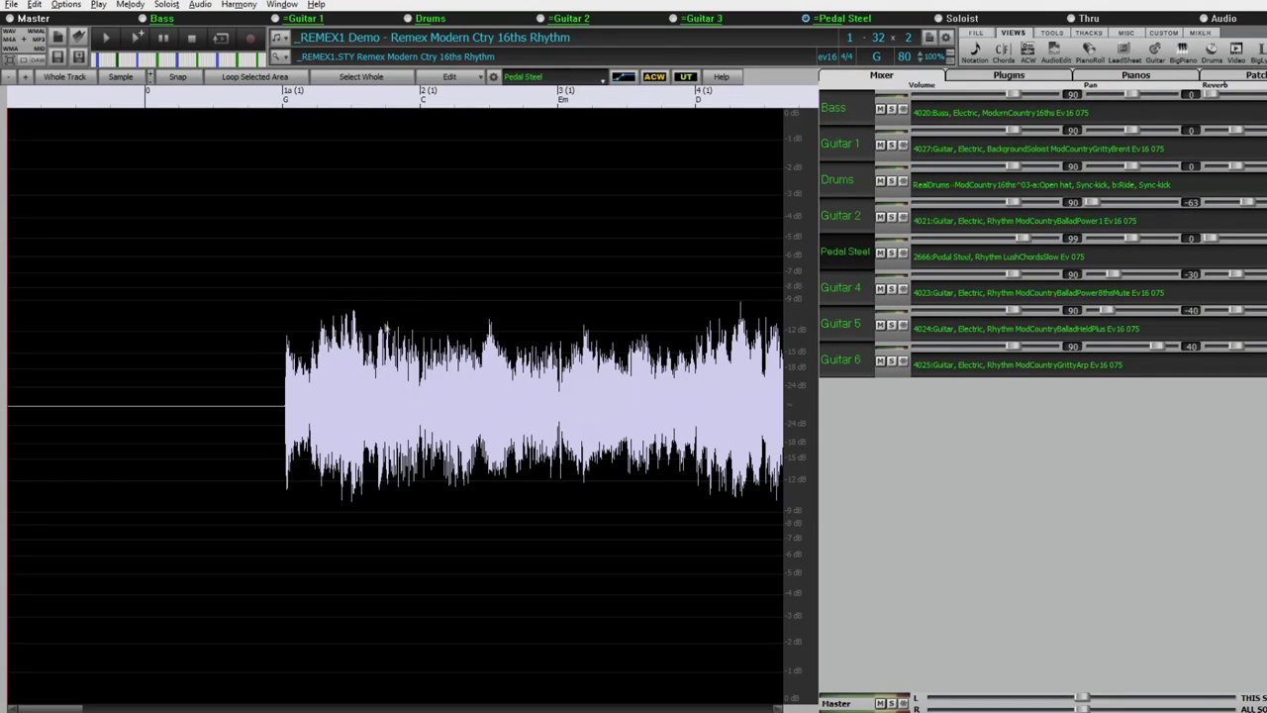
pyautogui.scroll(-5, 129, 311)
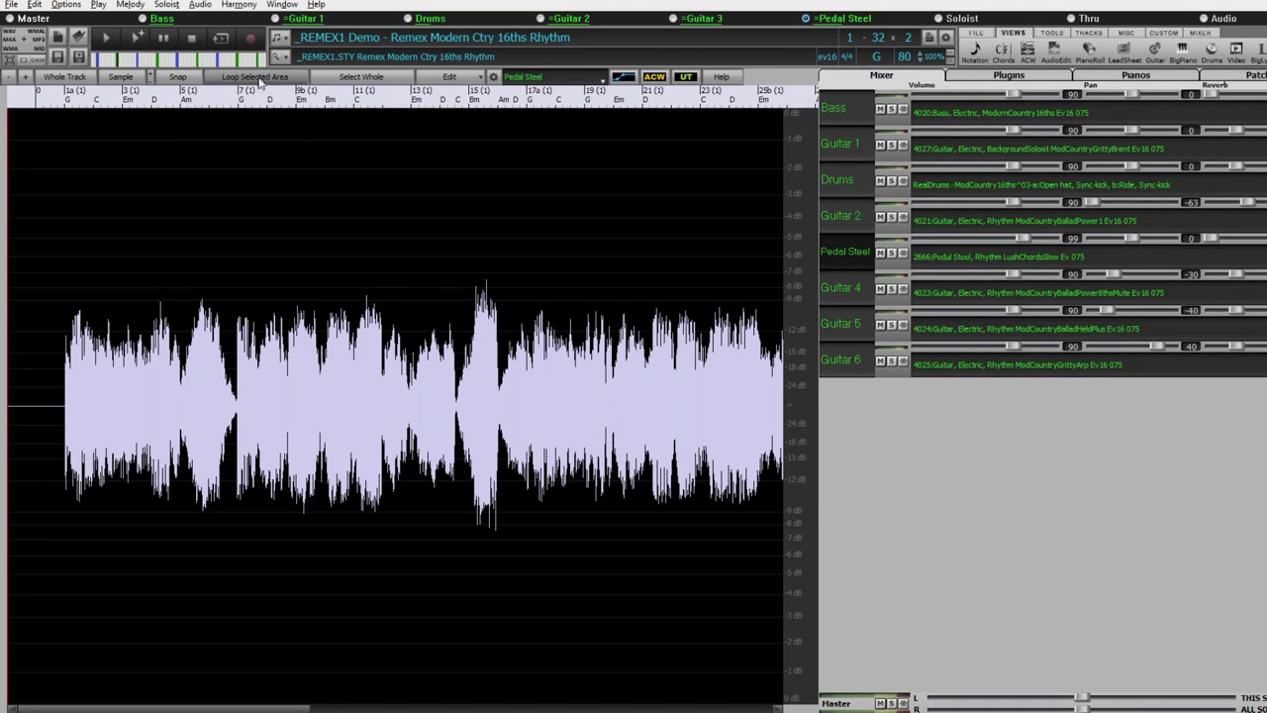
pyautogui.click(231, 220)
pyautogui.press('space')
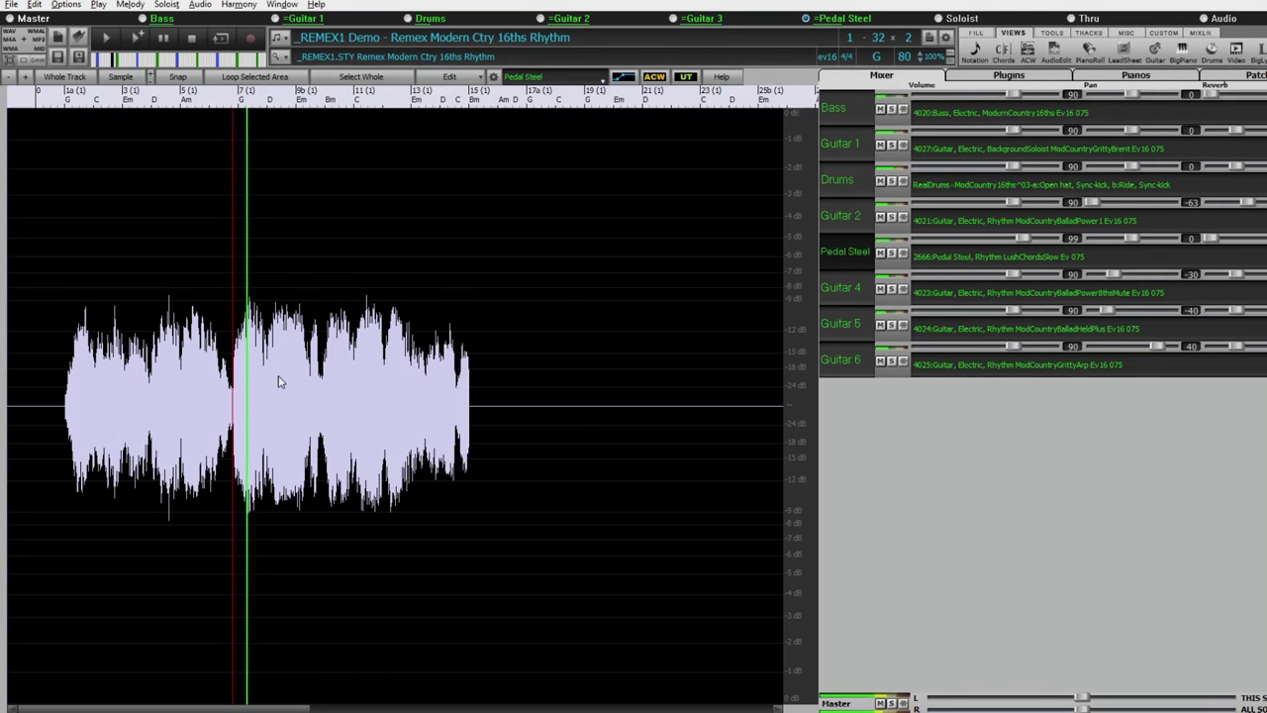
pyautogui.scroll(3, 277, 374)
pyautogui.scroll(1, 540, 349)
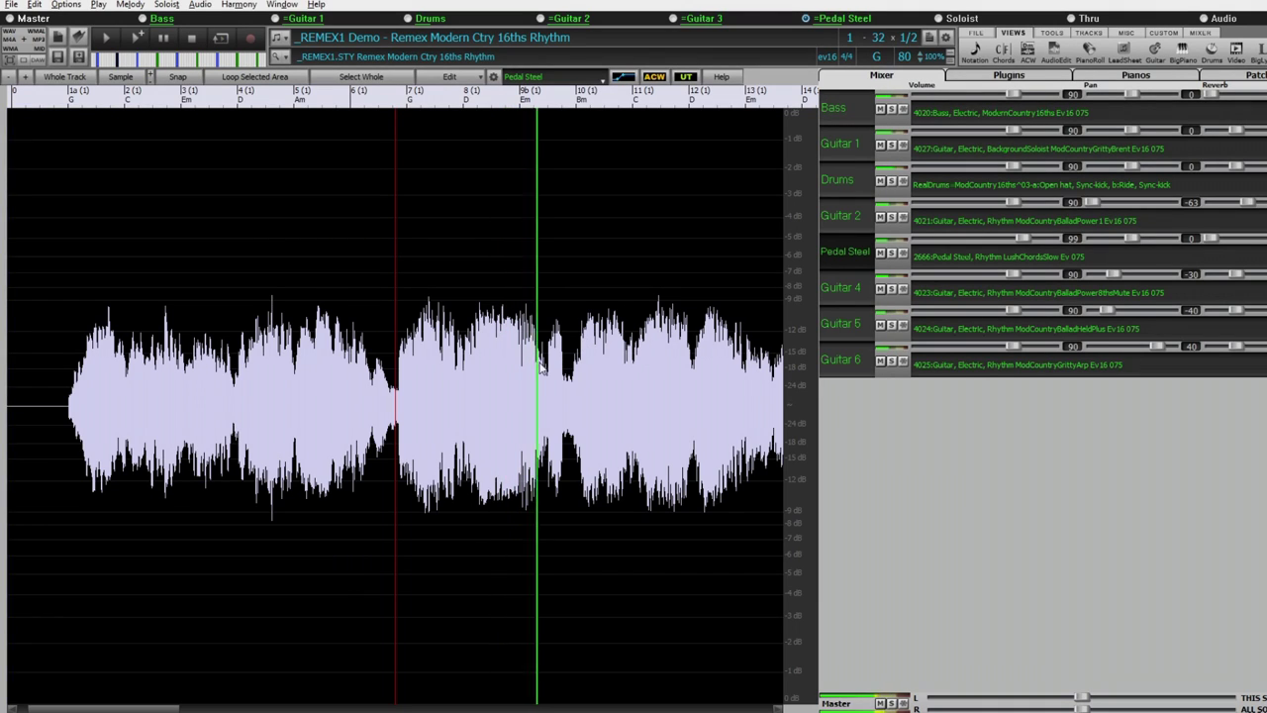
pyautogui.press('Escape')
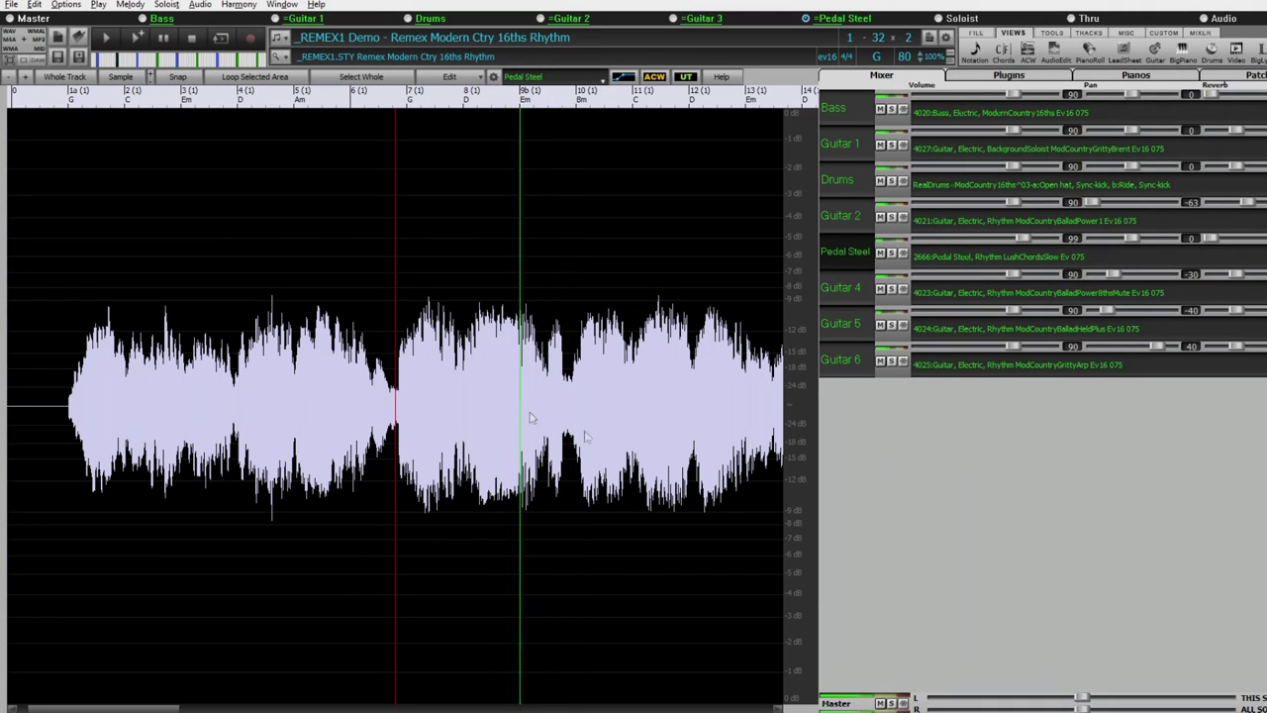
# Show the Pedal Steel's volume automation, add one node just before bar 9 and another inside it, and raise the second to about +4 dB
pyautogui.click(625, 80)
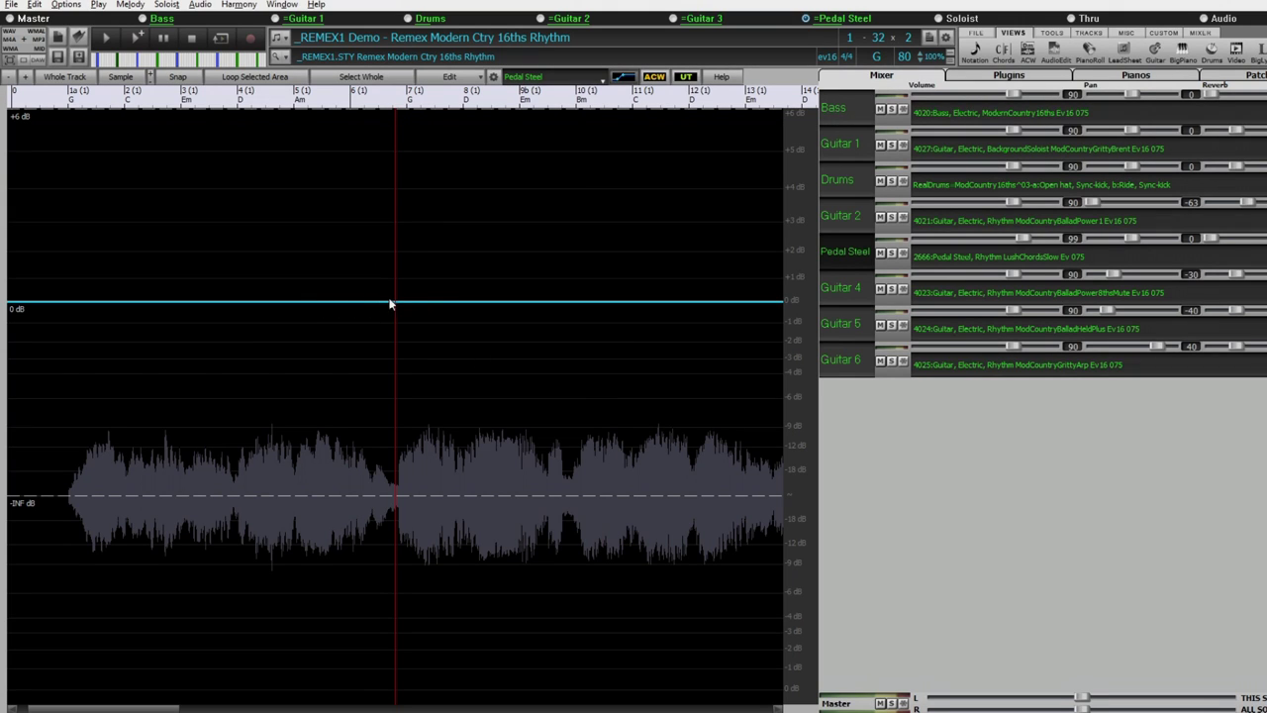
pyautogui.click(520, 362)
pyautogui.scroll(3, 534, 366)
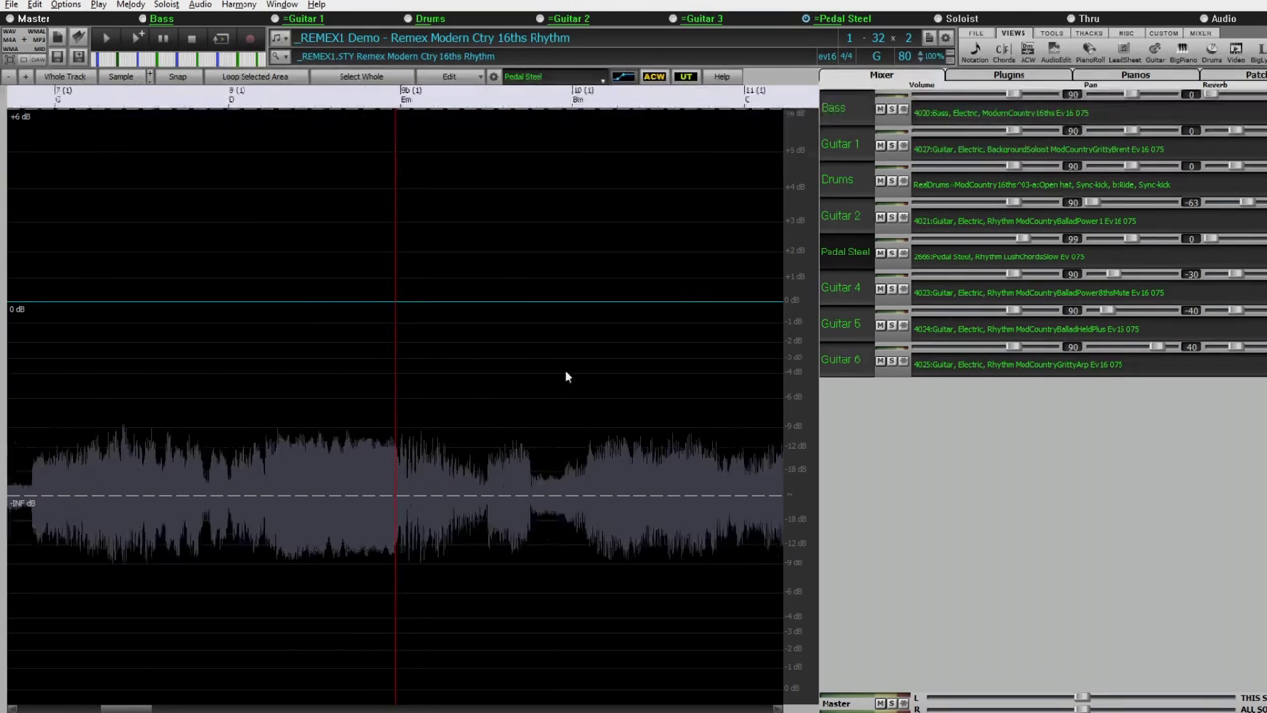
pyautogui.click(373, 301)
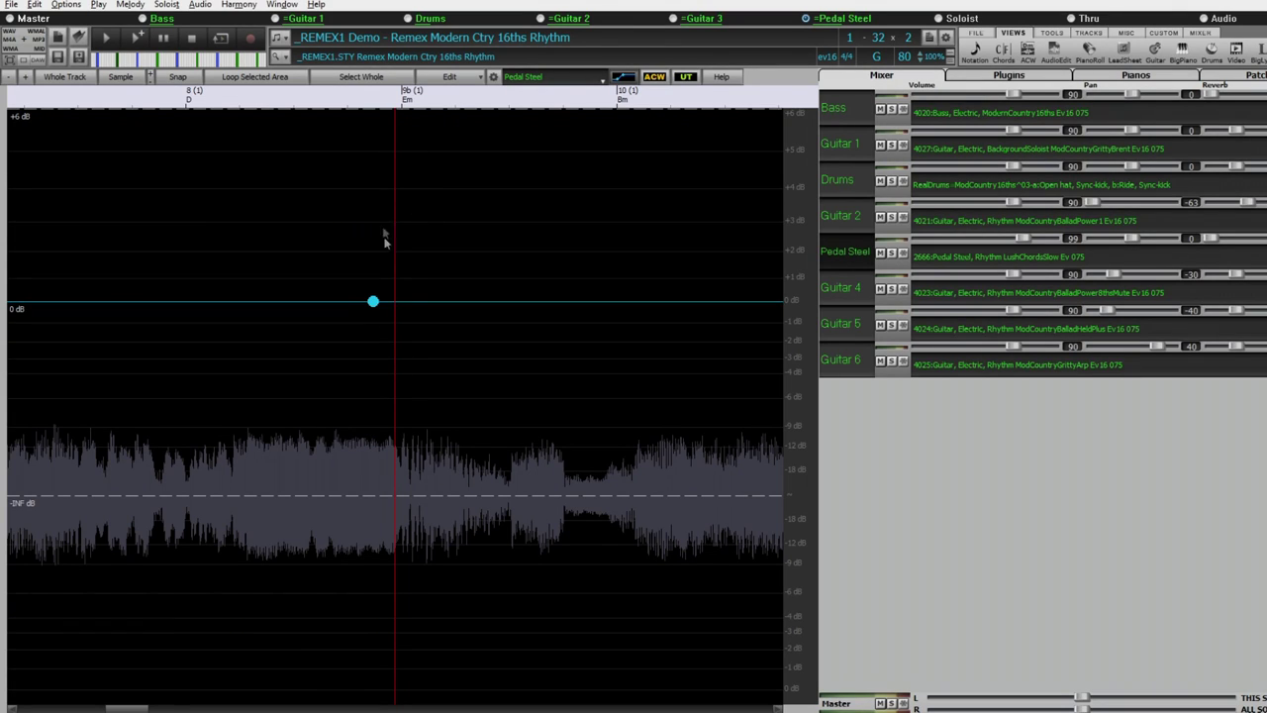
pyautogui.moveTo(372, 300)
pyautogui.click(456, 302)
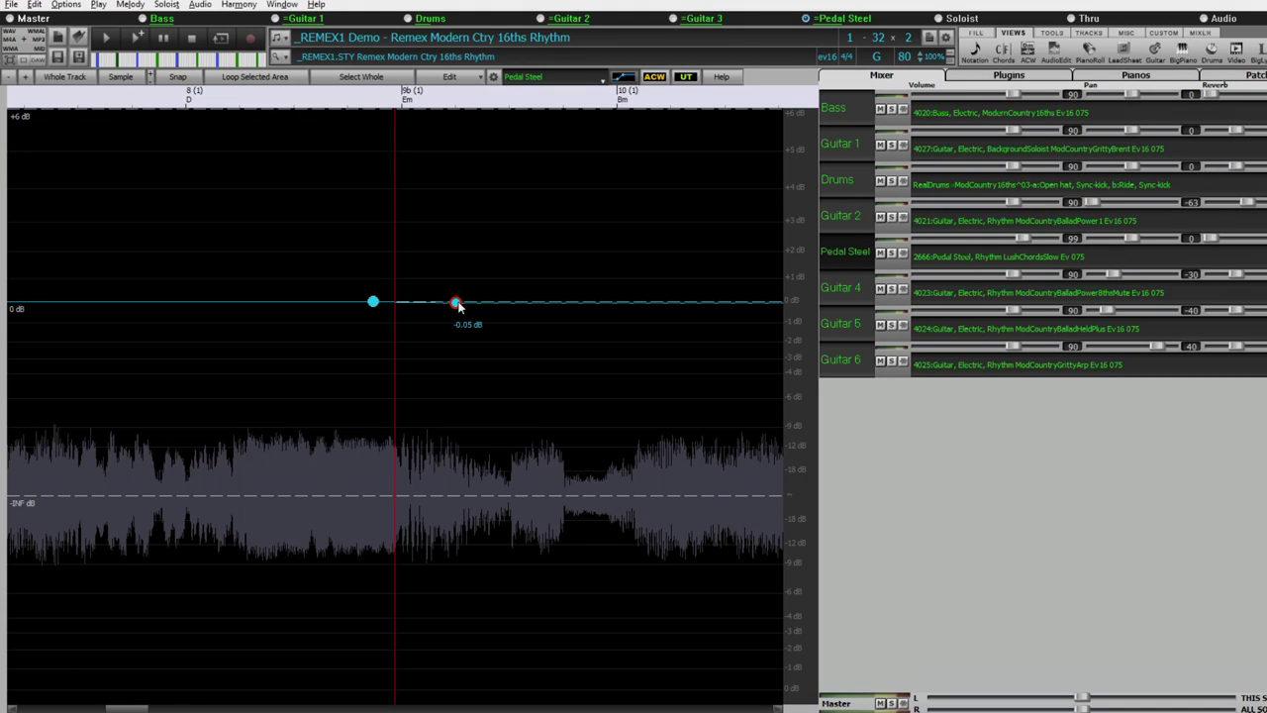
pyautogui.moveTo(455, 304); pyautogui.dragTo(472, 191)
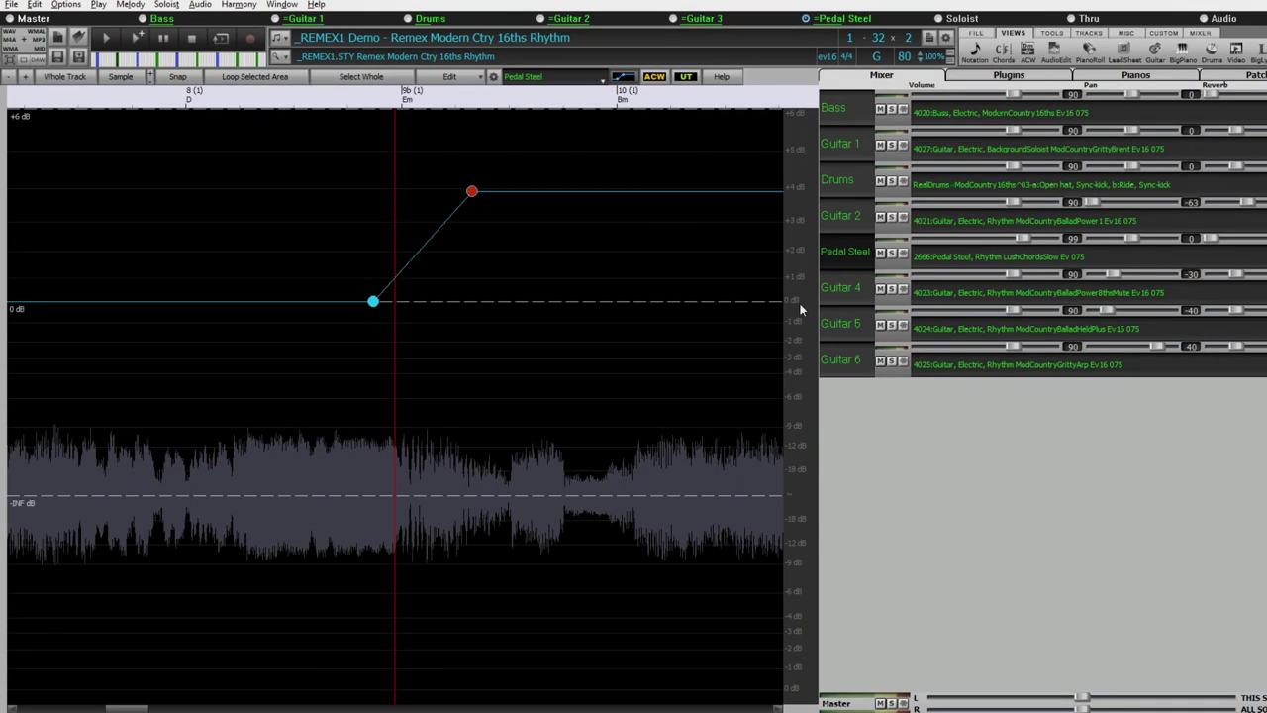
pyautogui.scroll(-3, 800, 309)
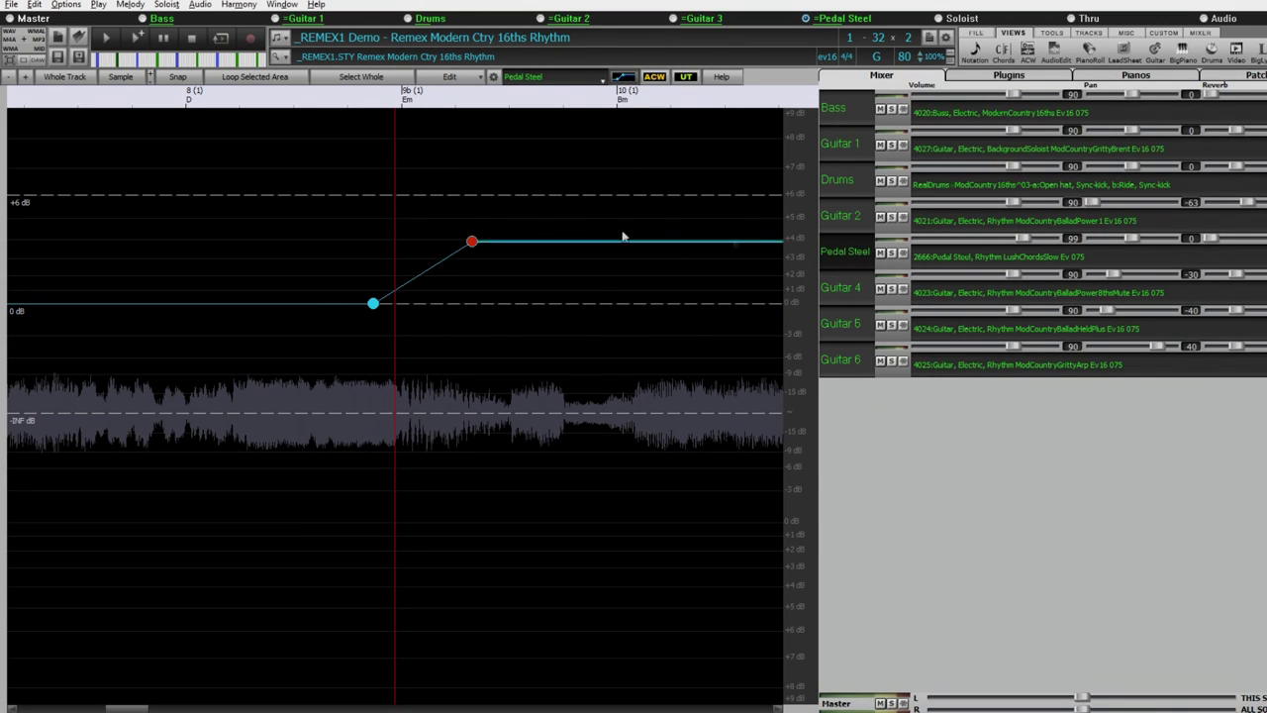
pyautogui.moveTo(471, 242); pyautogui.dragTo(446, 234)
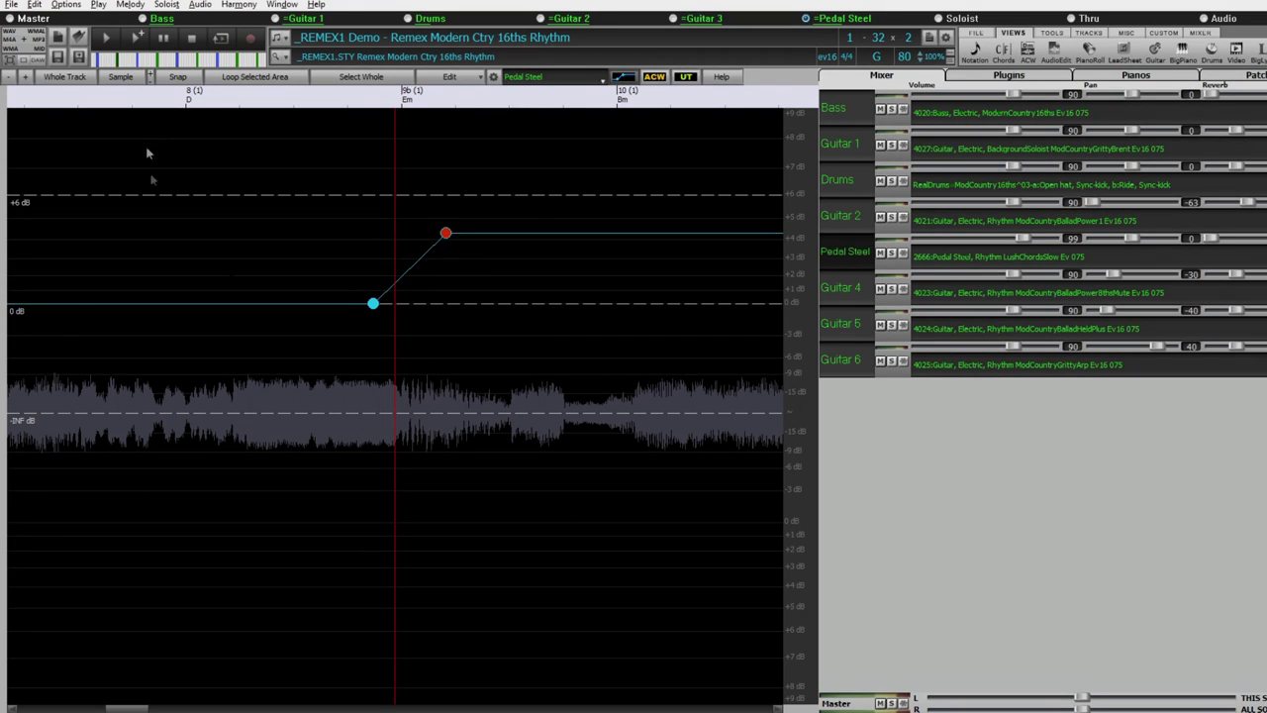
# Play the track from the middle of bar 8 through bar 9 to hear the volume rise, and stop playback
pyautogui.click(306, 258)
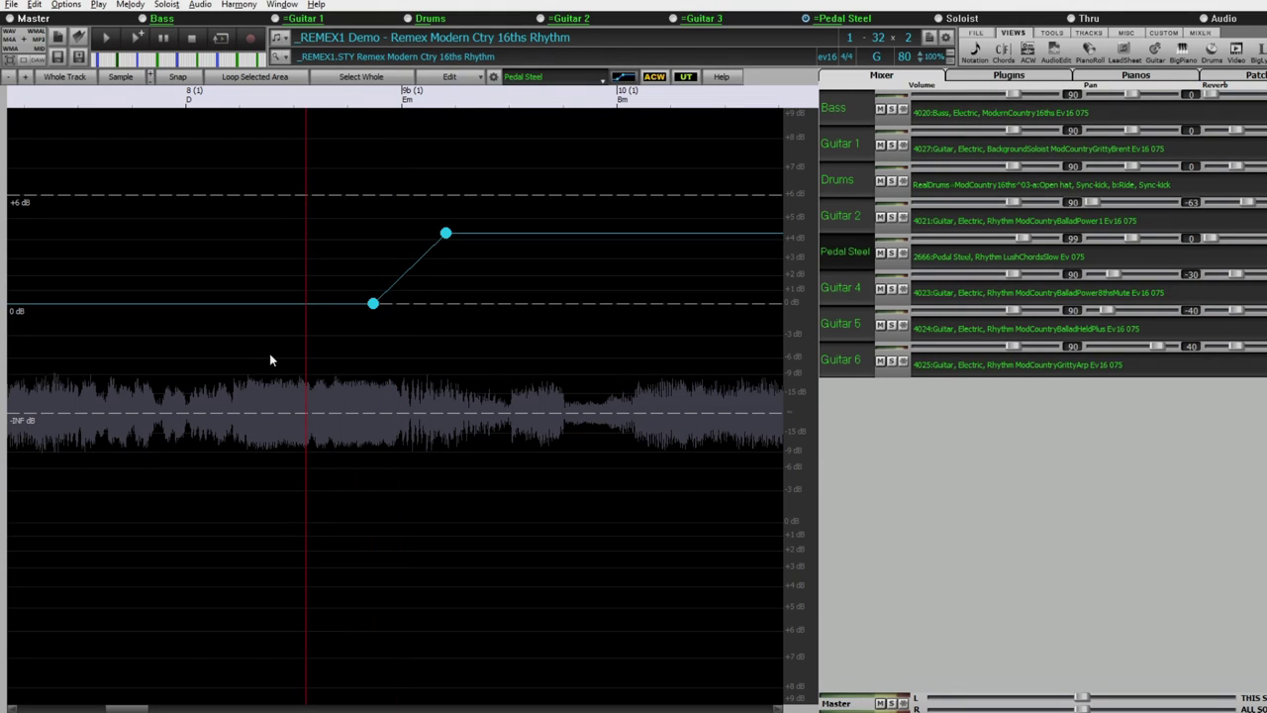
pyautogui.press('space')
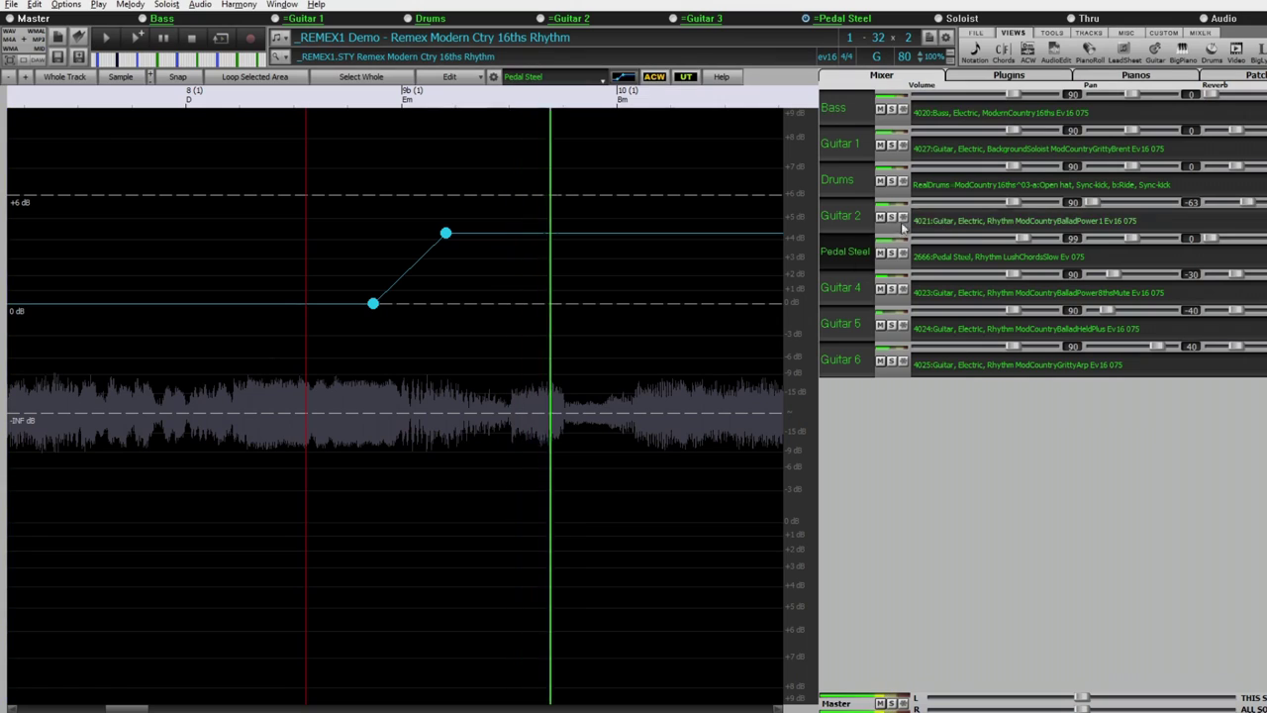
pyautogui.press('space')
# Raise the volume node inside bar 9 to about +10 dB
pyautogui.moveTo(446, 239)
pyautogui.moveTo(446, 235); pyautogui.dragTo(464, 132)
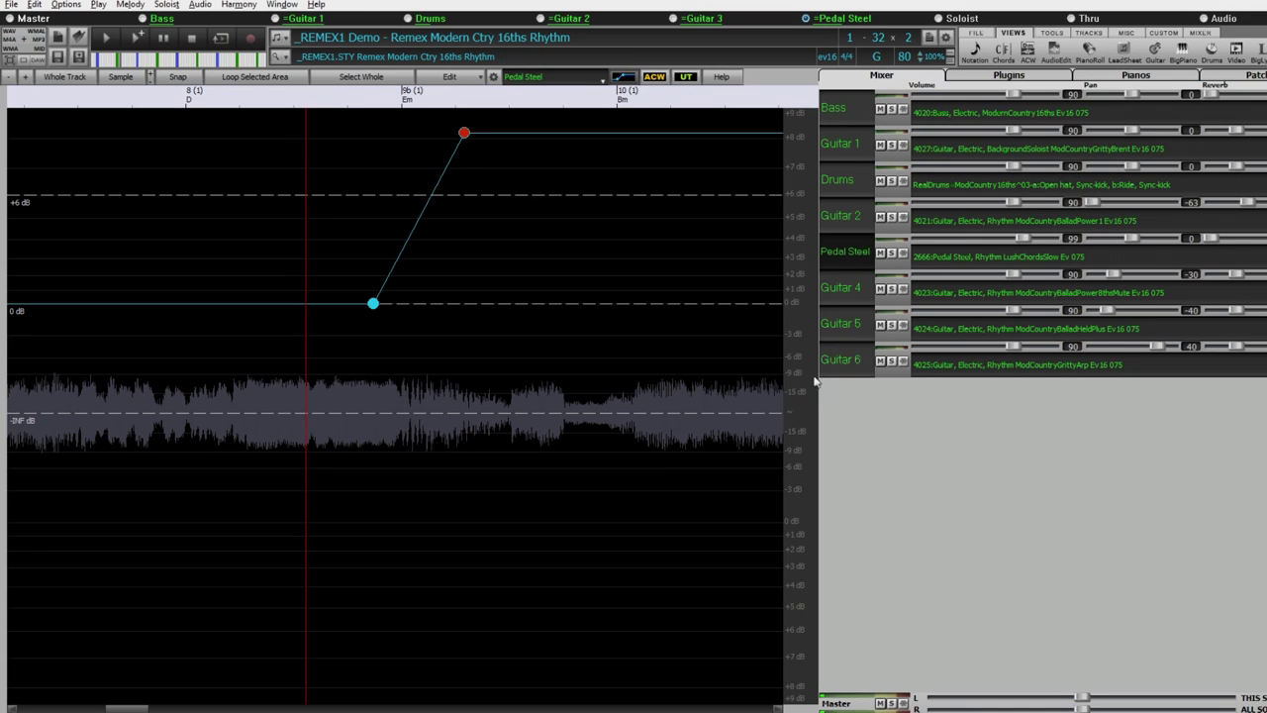
pyautogui.scroll(-2, 806, 372)
pyautogui.moveTo(459, 234); pyautogui.dragTo(471, 202)
# Play the track from bar 8 into bar 11 to hear the stronger Pedal Steel volume boost
pyautogui.click(247, 198)
pyautogui.press('space')
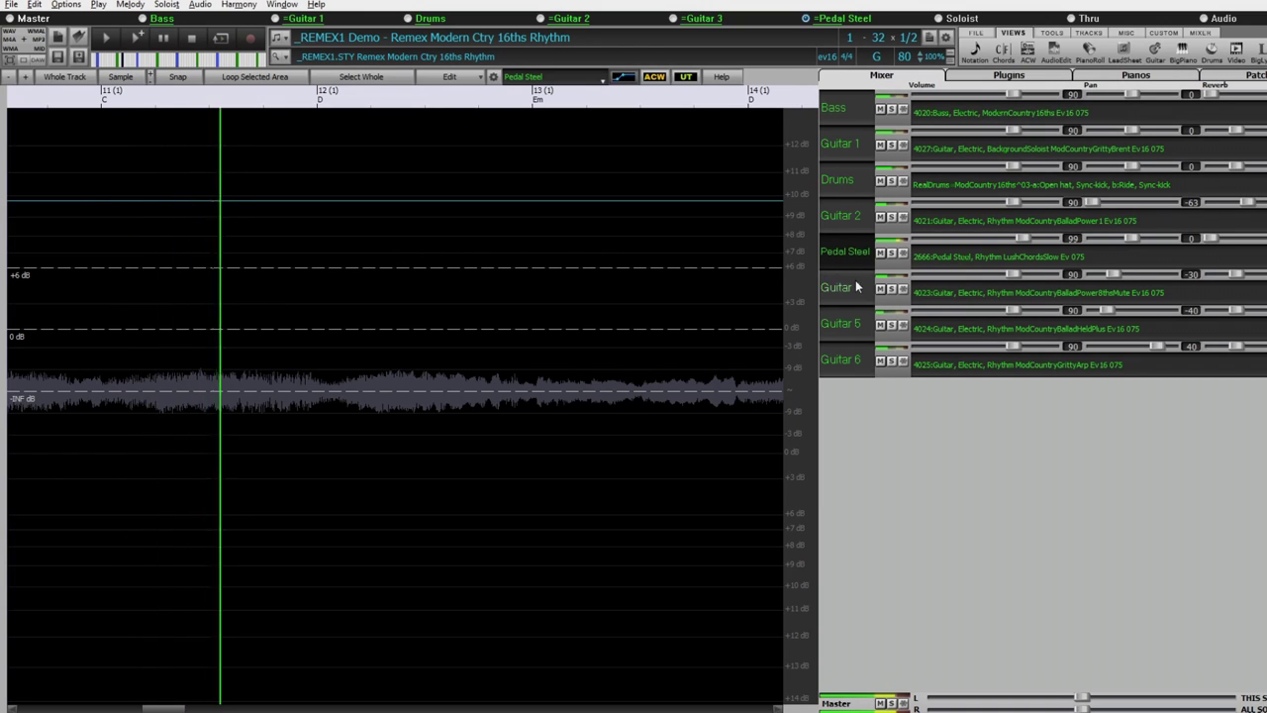
pyautogui.scroll(-1, 515, 304)
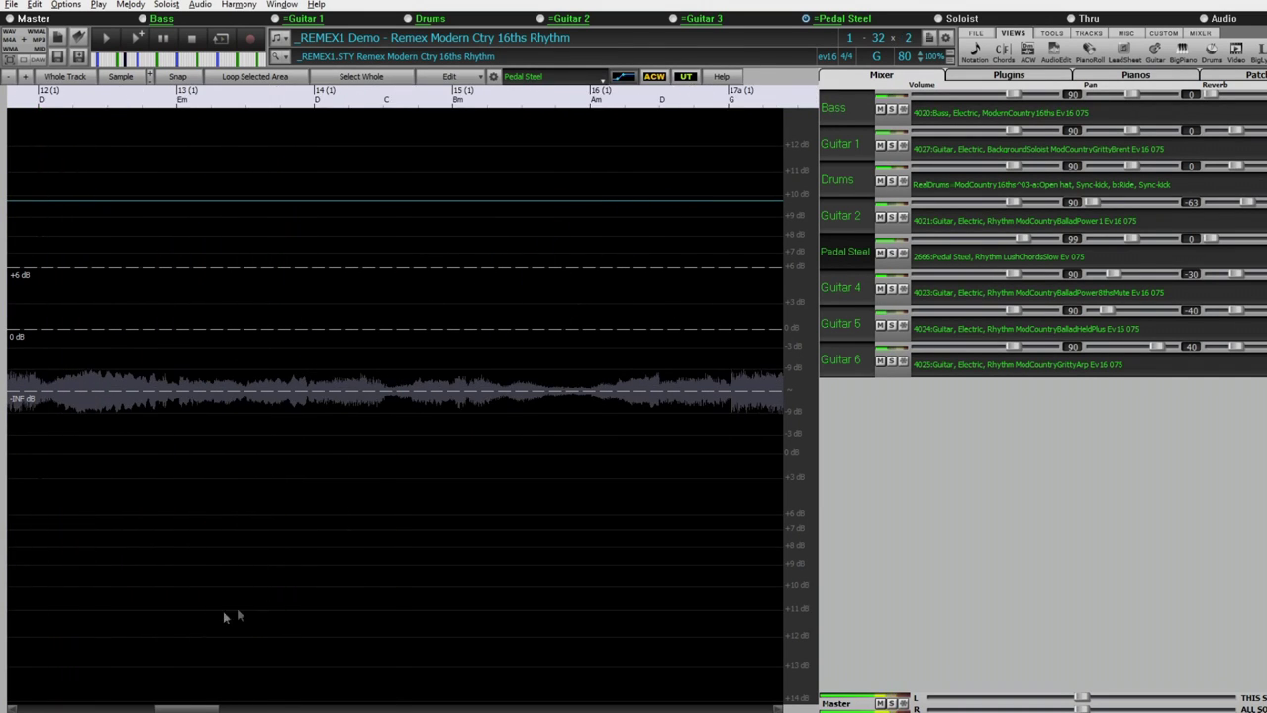
# Return to the volume nodes around bar 9 and play the track from bar 9 into bar 10
pyautogui.moveTo(184, 709); pyautogui.dragTo(139, 709)
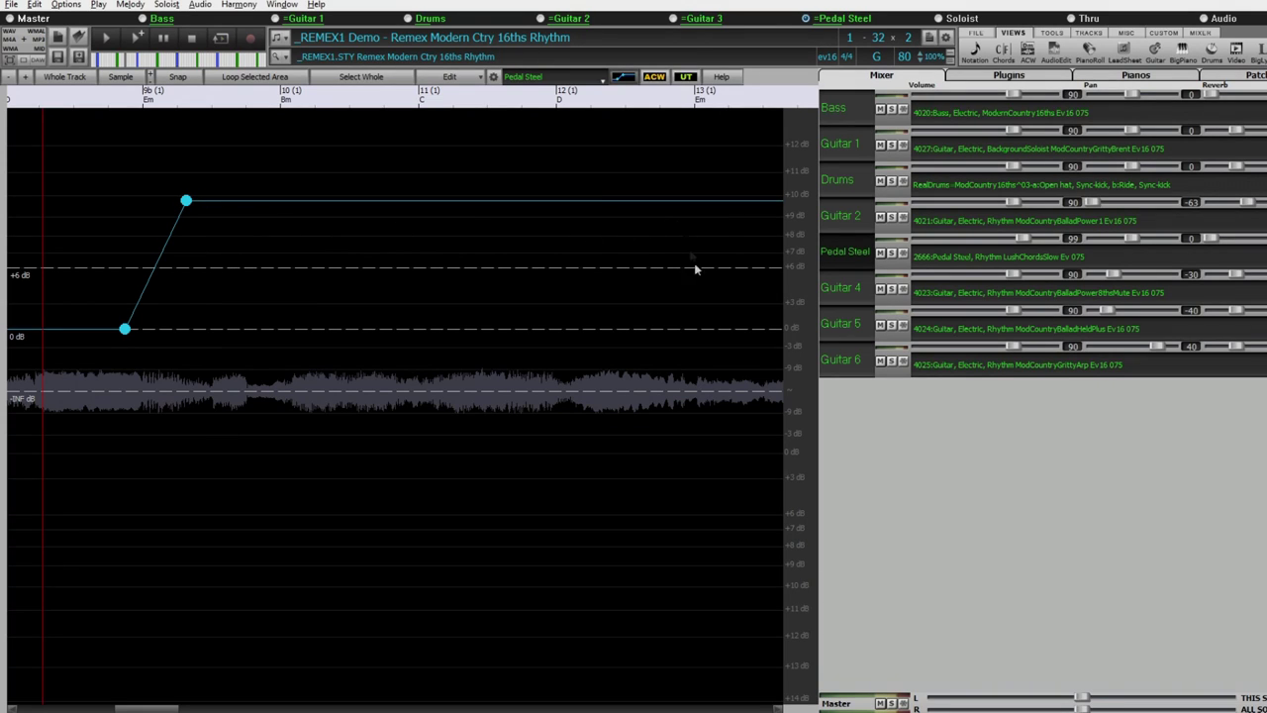
pyautogui.click(377, 231)
pyautogui.scroll(-1, 427, 331)
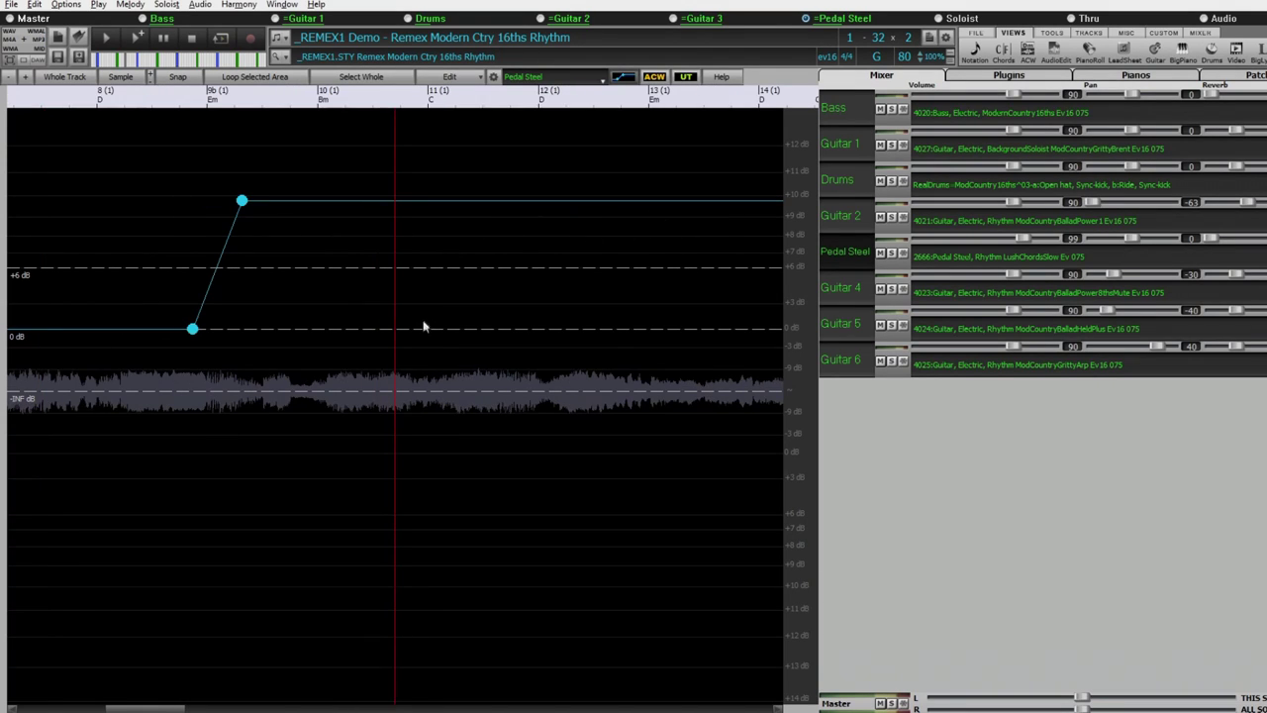
pyautogui.click(235, 292)
pyautogui.press('space')
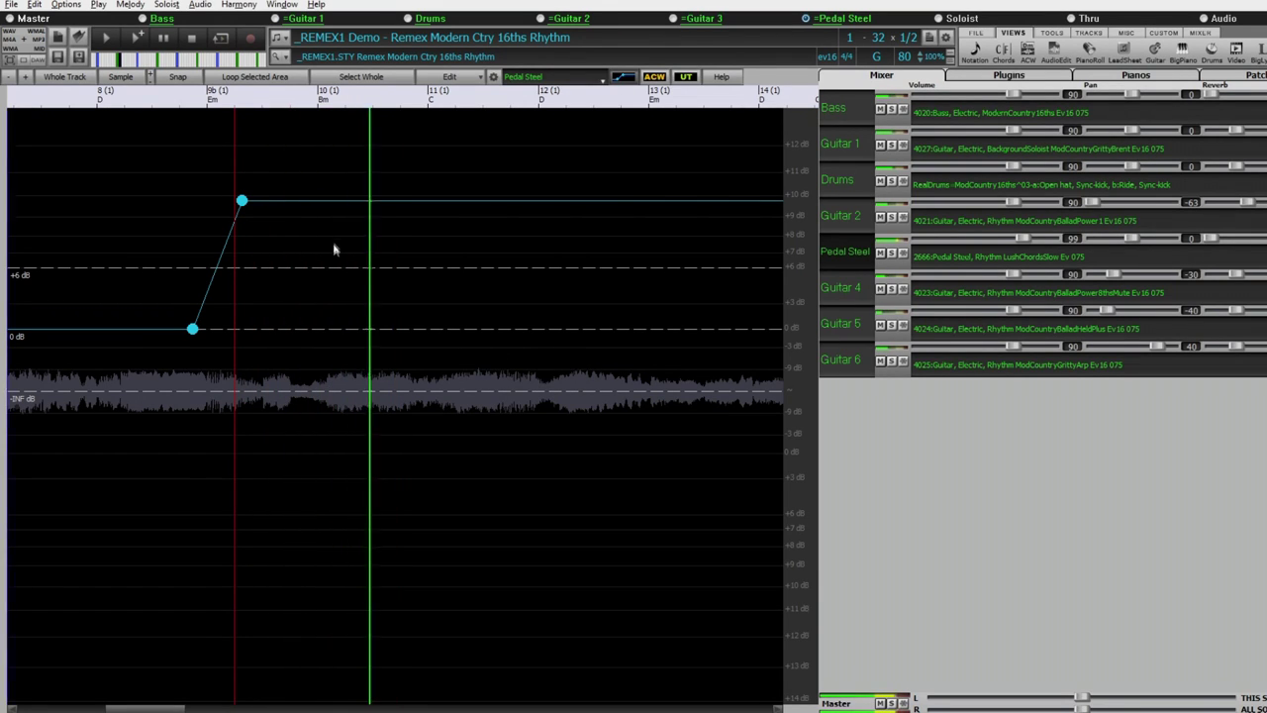
# Stop playback, add volume nodes near the end of bar 9 and at bar 10, lower the latter to about +8.5 dB, and resume playing
pyautogui.press('space')
pyautogui.click(318, 202)
pyautogui.moveTo(323, 205); pyautogui.dragTo(322, 217)
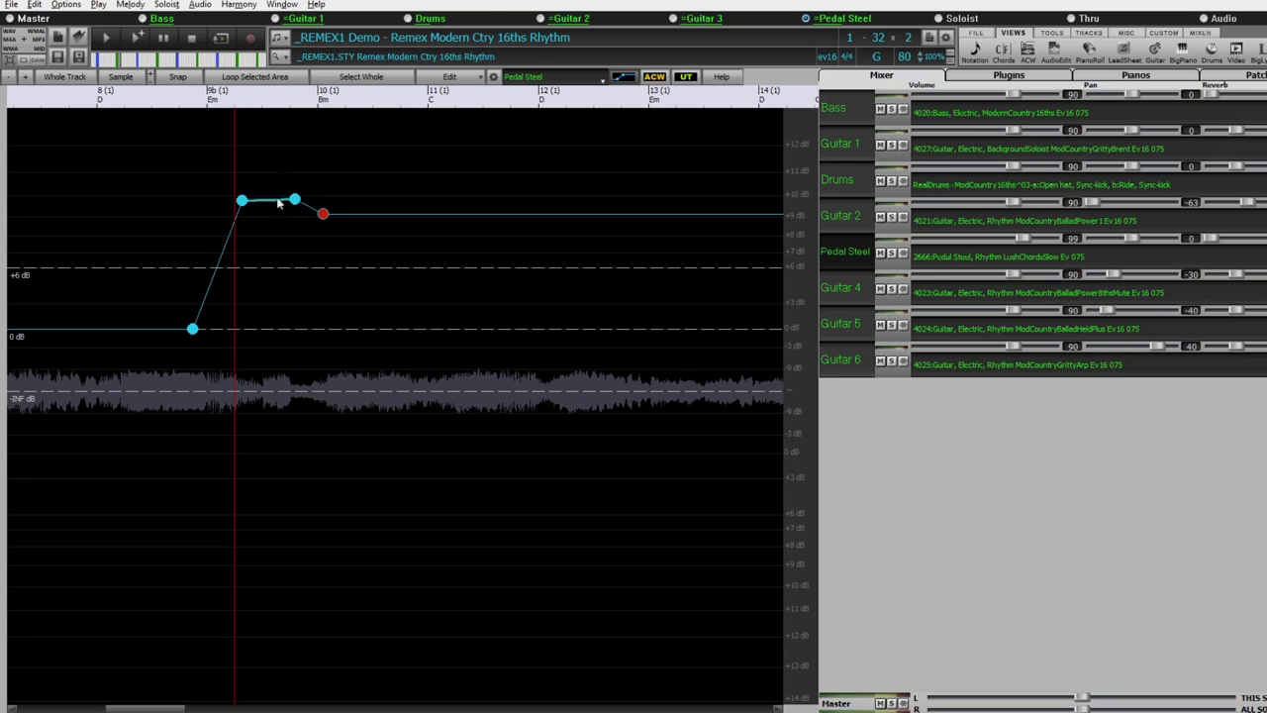
pyautogui.moveTo(323, 214); pyautogui.dragTo(327, 227)
pyautogui.press('space')
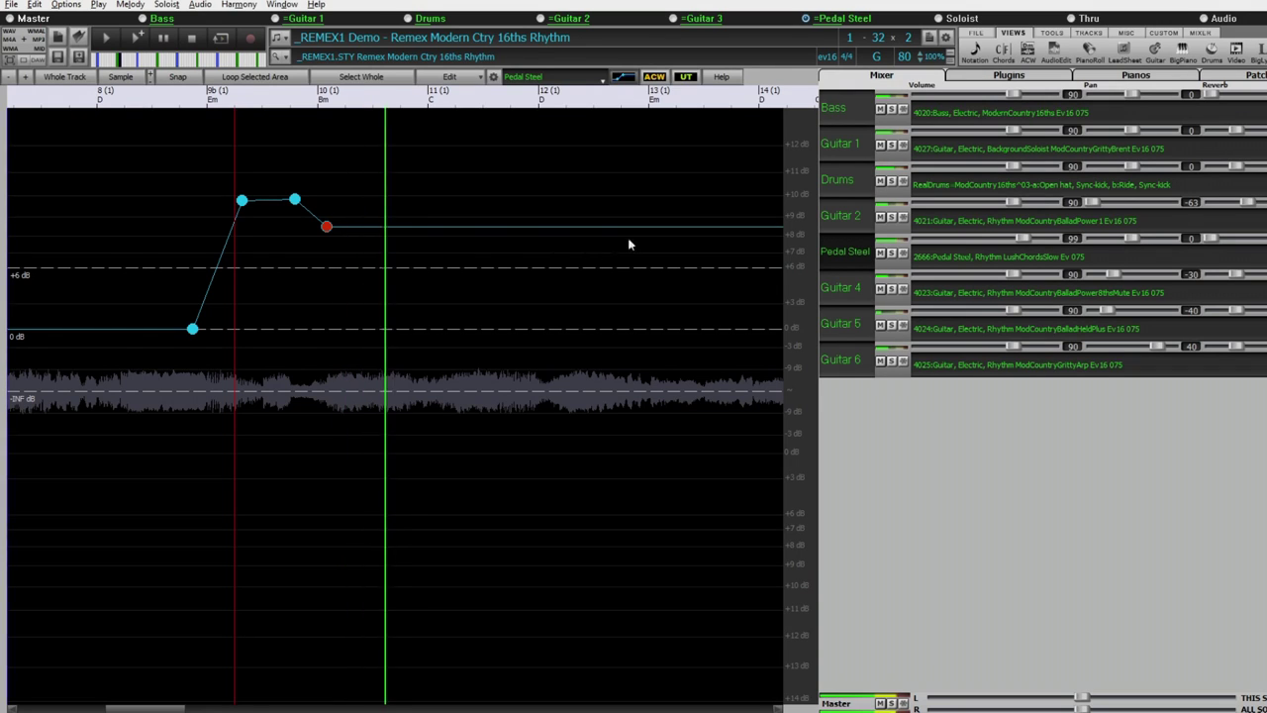
# Add volume nodes that step the Pedal Steel down to about +7.5 dB at bar 11 and about +5 dB at bar 12
pyautogui.click(413, 226)
pyautogui.click(429, 229)
pyautogui.moveTo(430, 228); pyautogui.dragTo(439, 247)
pyautogui.click(512, 249)
pyautogui.click(547, 262)
pyautogui.moveTo(550, 268); pyautogui.dragTo(547, 283)
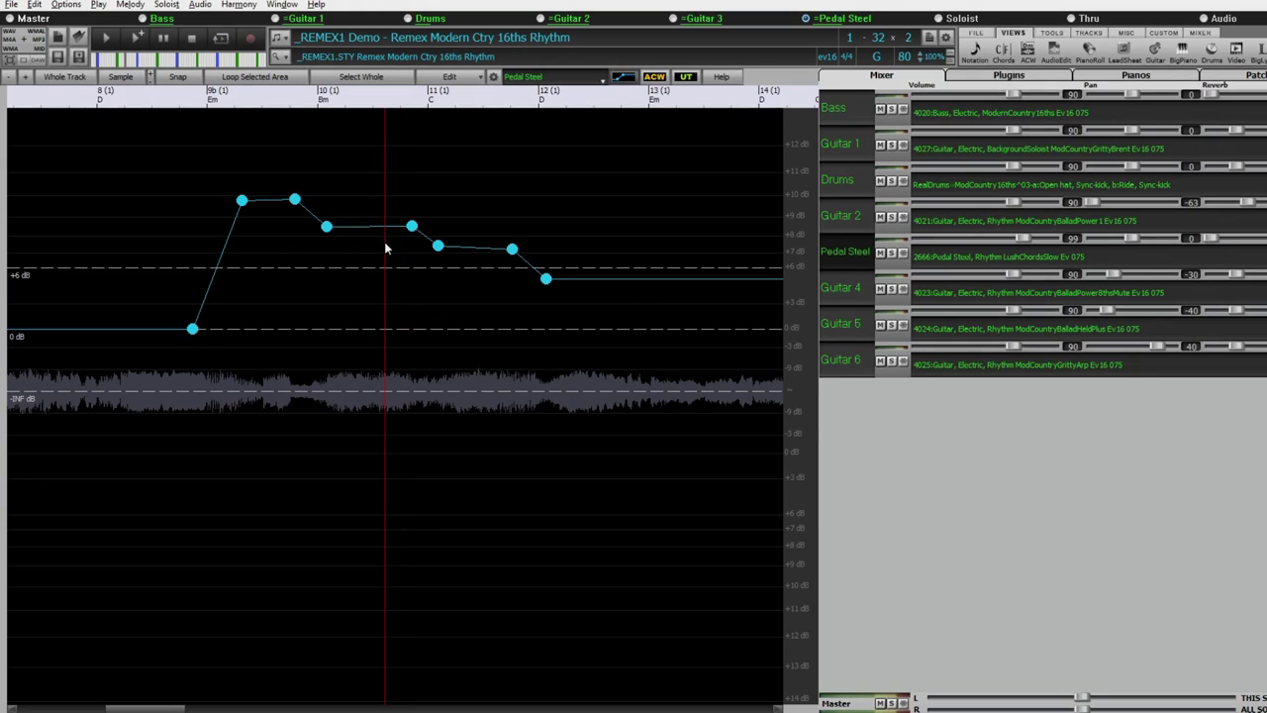
# Play the Pedal Steel volume changes from bar 10 through bar 16, reviewing the envelope, and stop playback at bar 17
pyautogui.press('space')
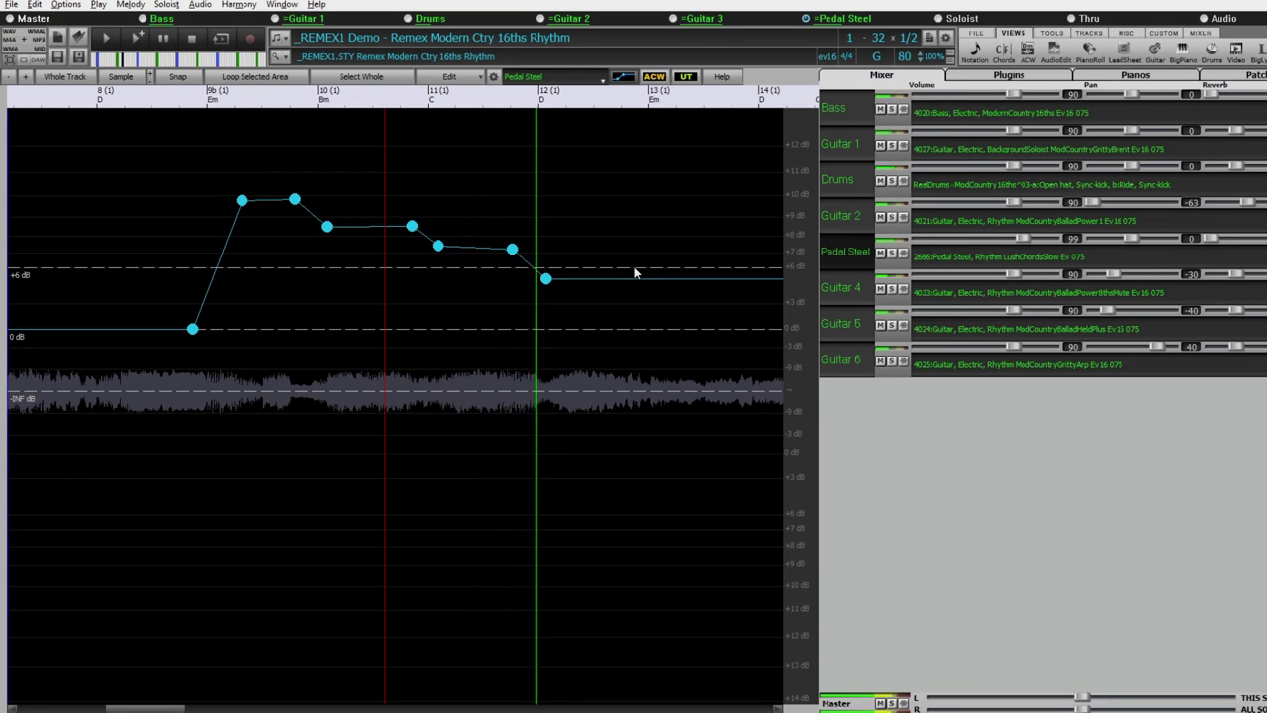
pyautogui.scroll(2, 588, 317)
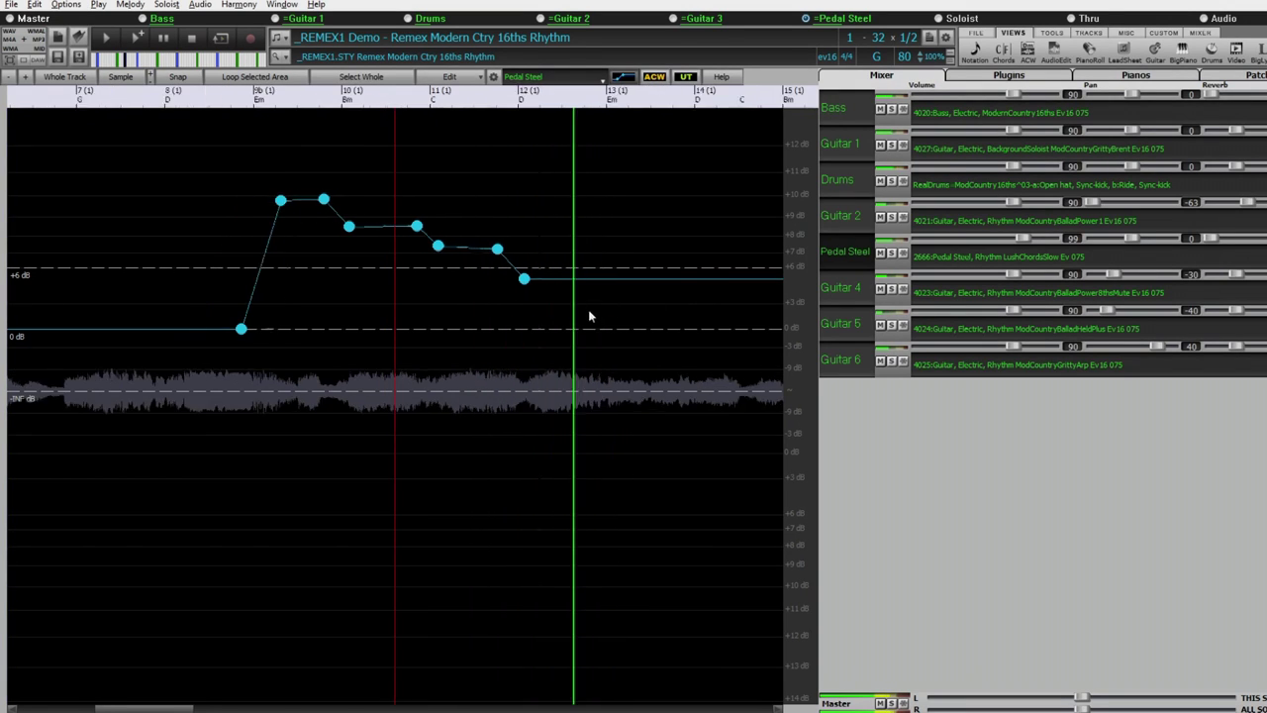
pyautogui.scroll(-3, 588, 316)
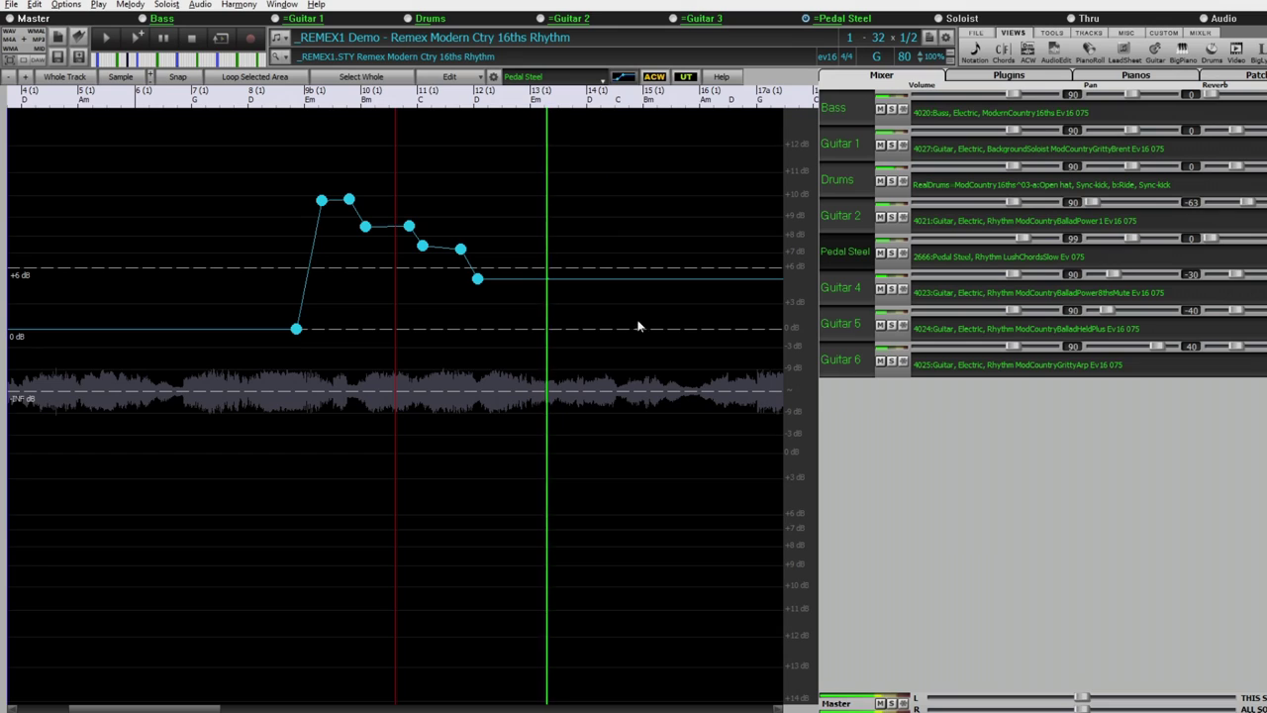
pyautogui.scroll(-2, 636, 326)
pyautogui.scroll(1, 540, 181)
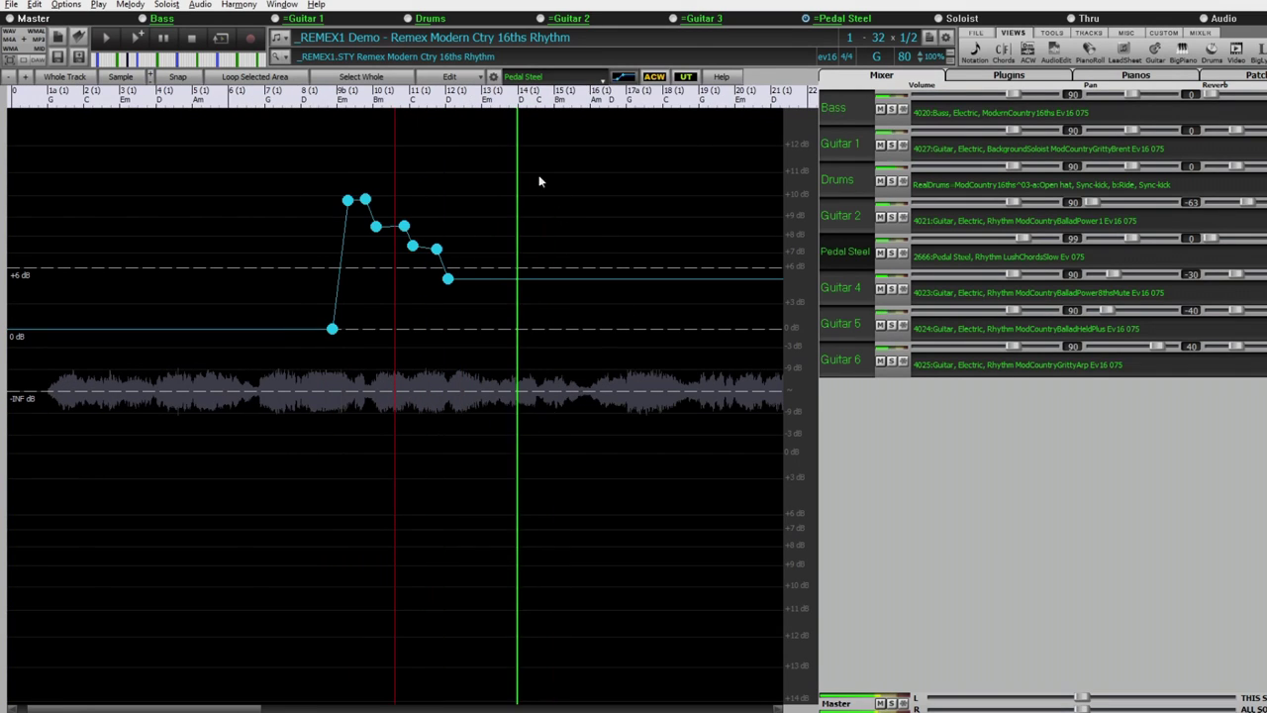
pyautogui.scroll(-1, 599, 171)
pyautogui.scroll(2, 594, 213)
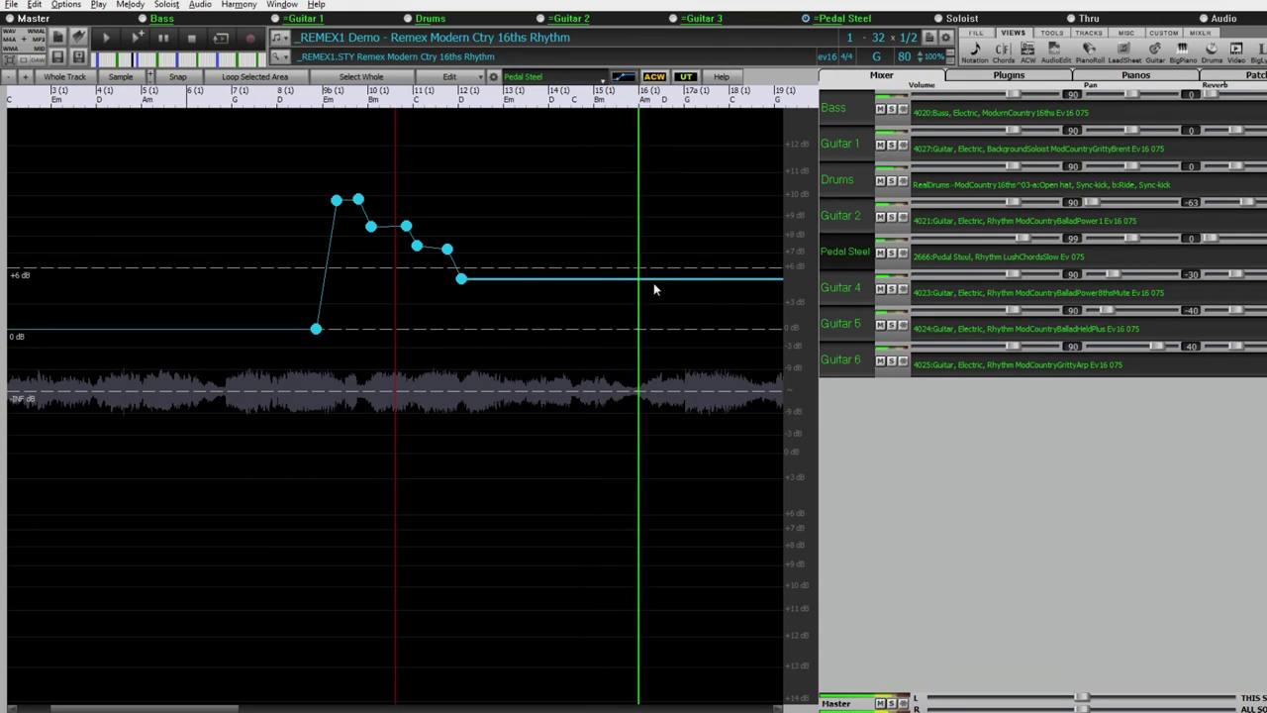
pyautogui.scroll(-2, 569, 332)
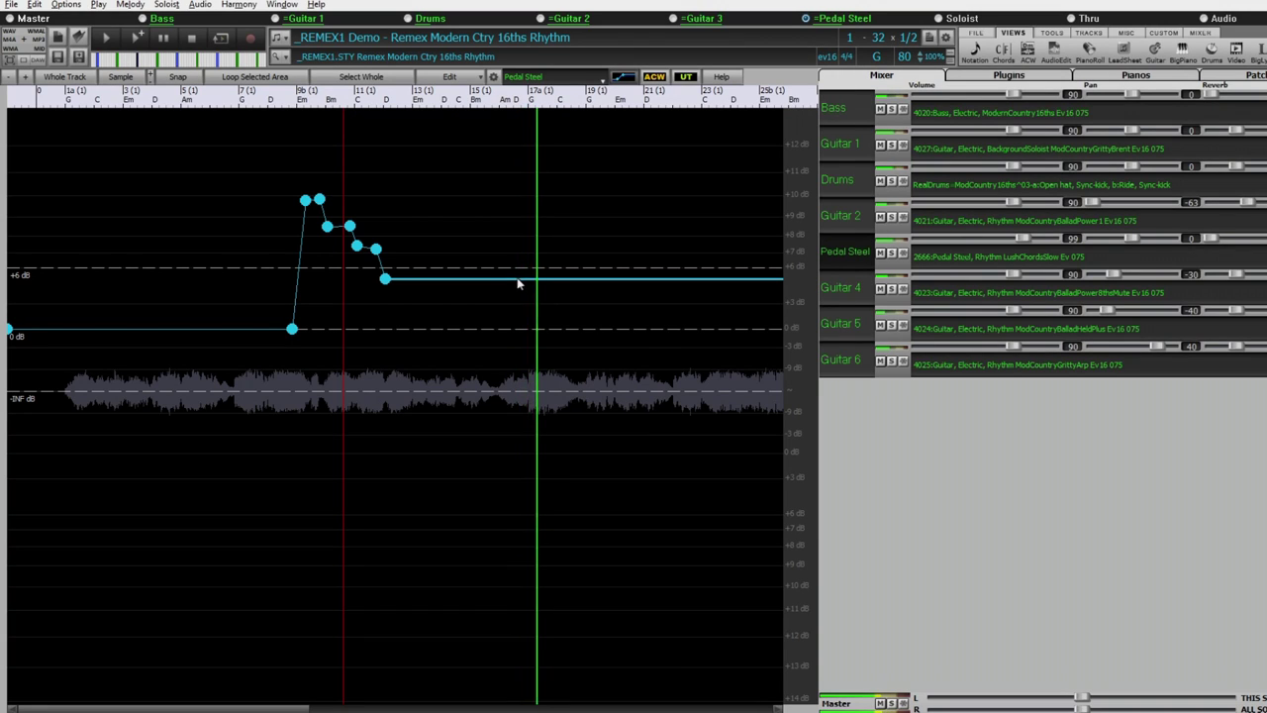
pyautogui.press('space')
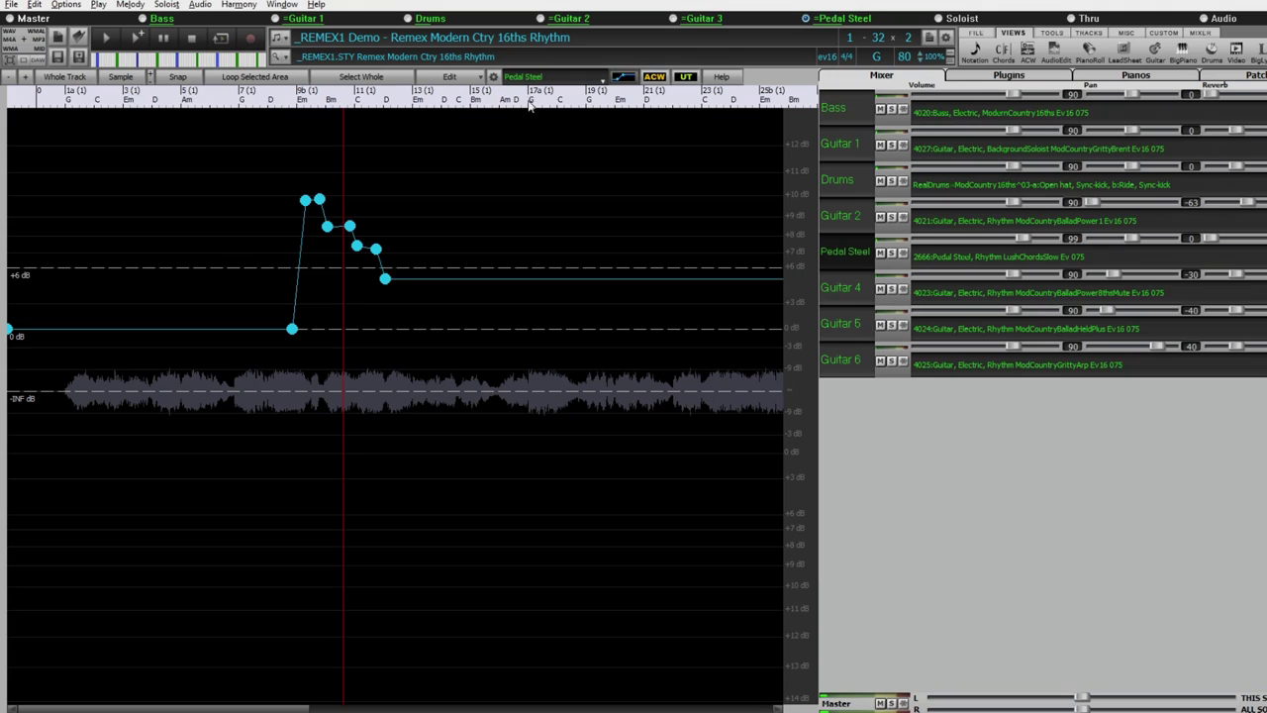
# Add volume nodes in bar 16 and at bar 17 to bring the Pedal Steel back to about 0 dB
pyautogui.scroll(2, 530, 329)
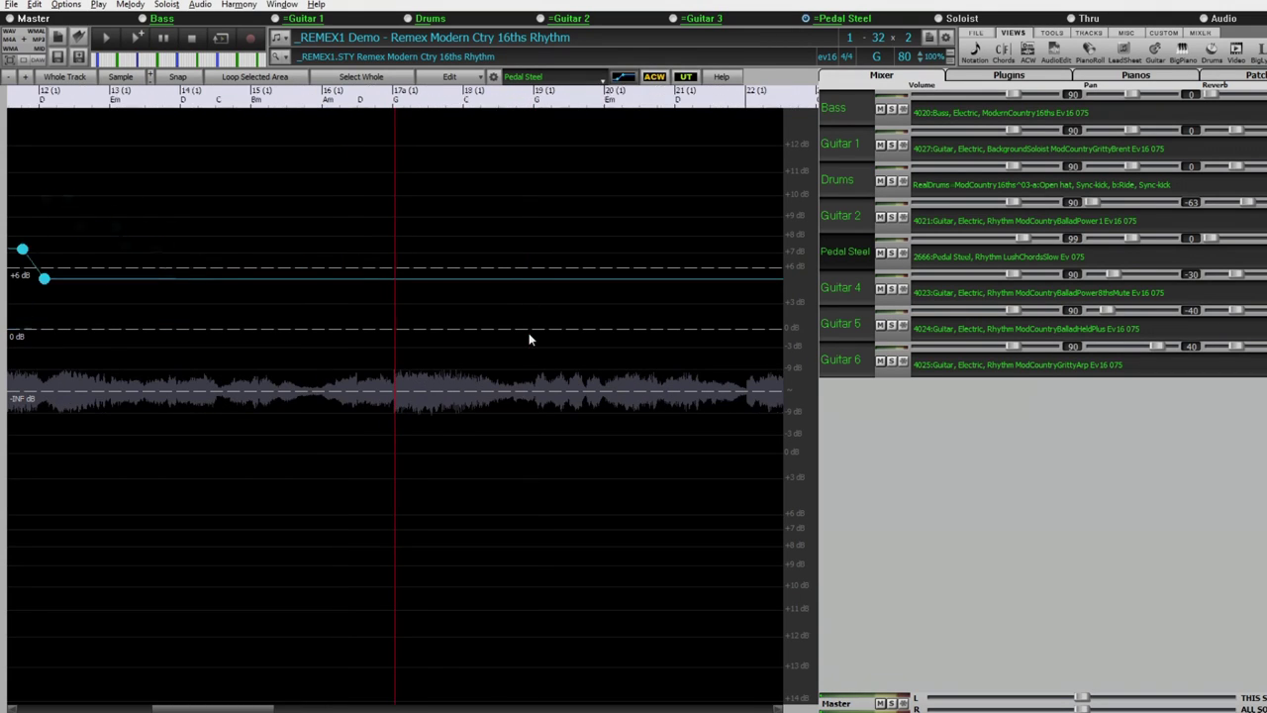
pyautogui.click(353, 278)
pyautogui.click(396, 283)
pyautogui.scroll(-2, 460, 313)
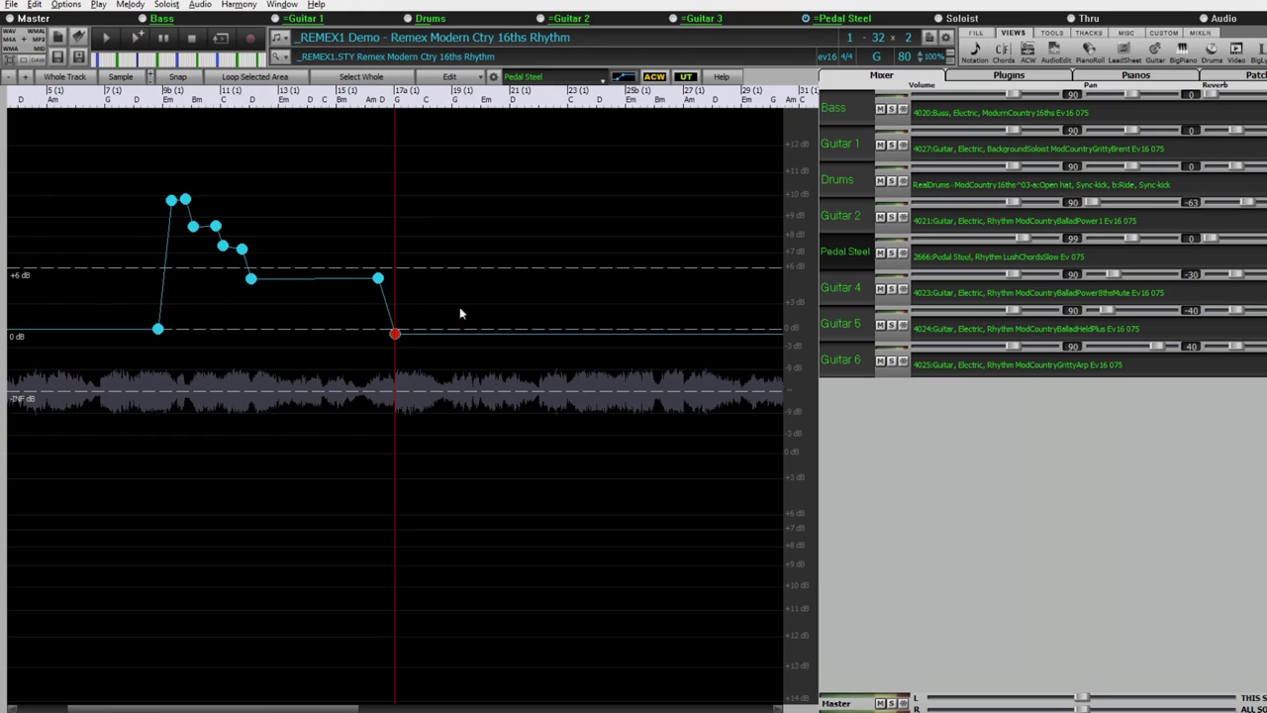
# Play from just before bar 9, solo Pedal Steel and Guitars 4, 5 and 6, unsolo Guitar 5, and add Guitars 2 and 1 to the solo
pyautogui.doubleClick(155, 360)
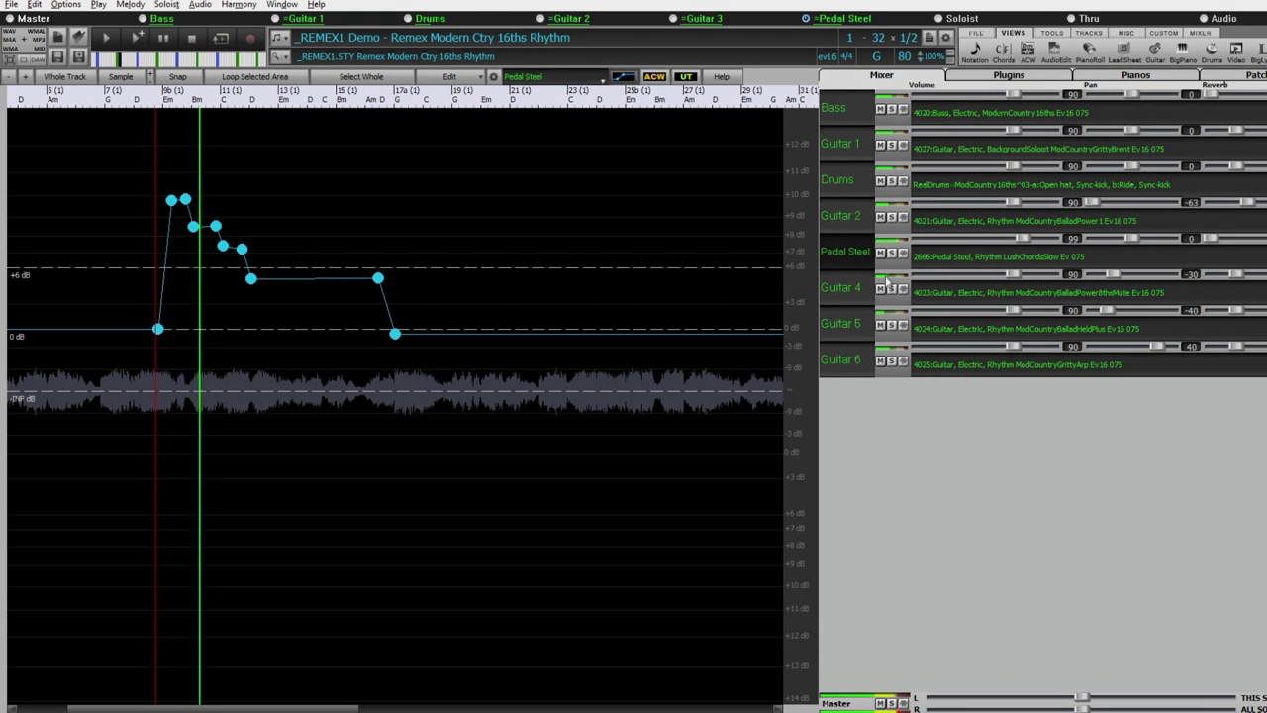
pyautogui.click(891, 252)
pyautogui.click(891, 289)
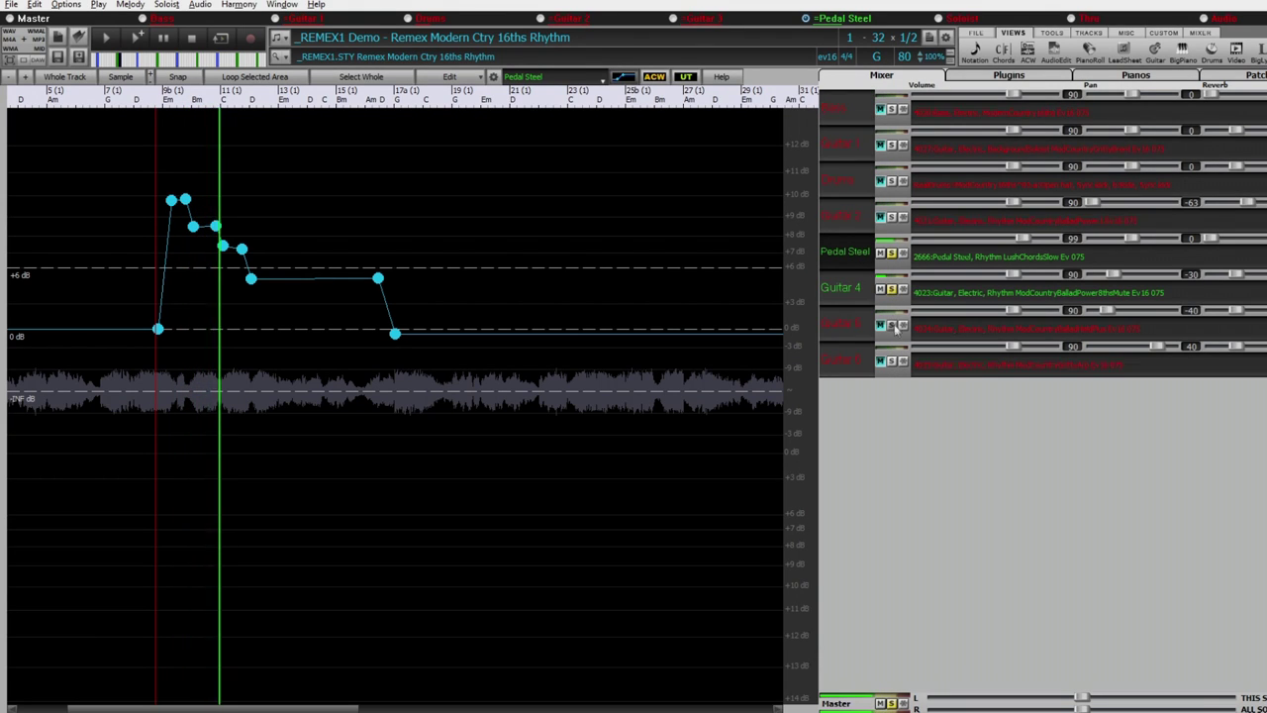
pyautogui.click(891, 324)
pyautogui.click(891, 362)
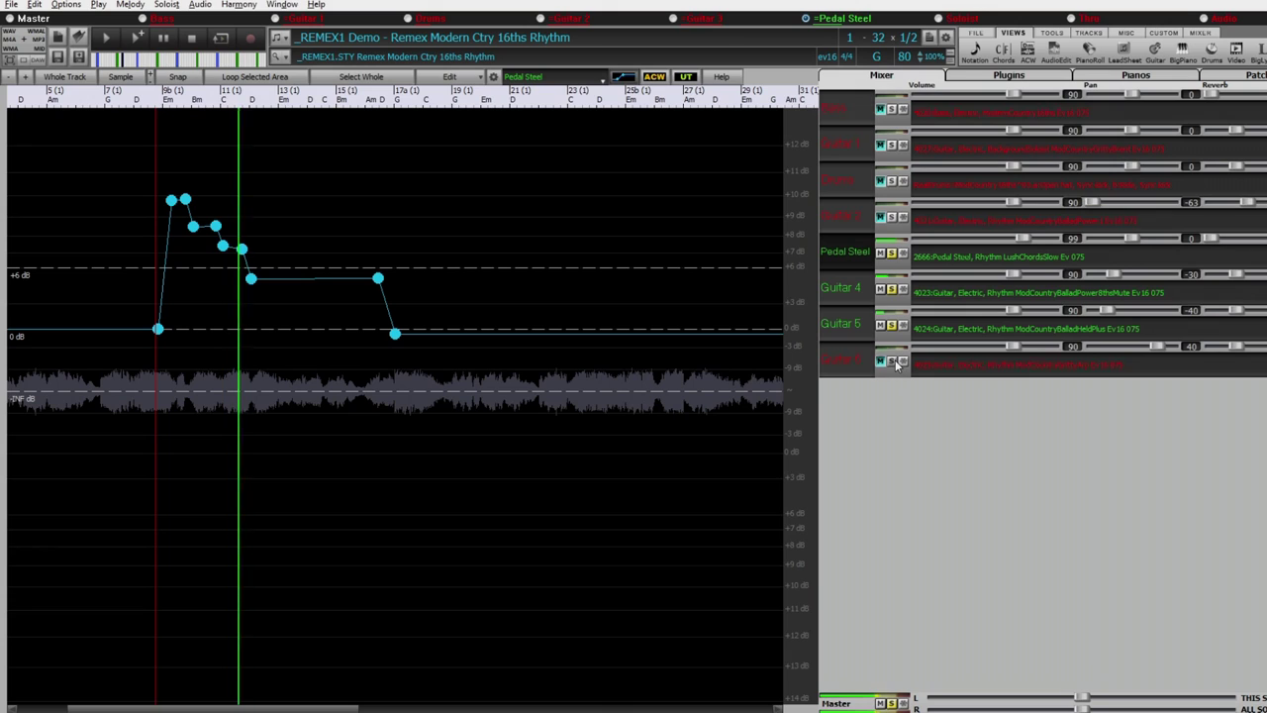
pyautogui.click(891, 325)
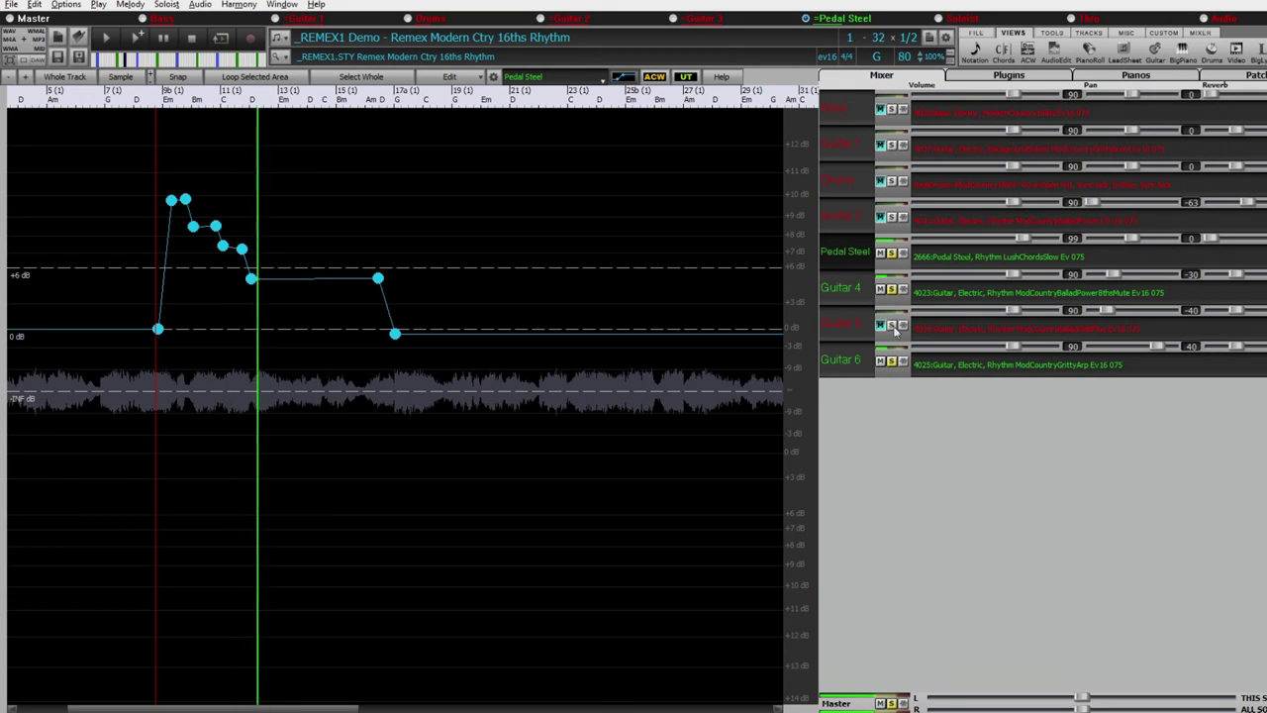
pyautogui.click(890, 218)
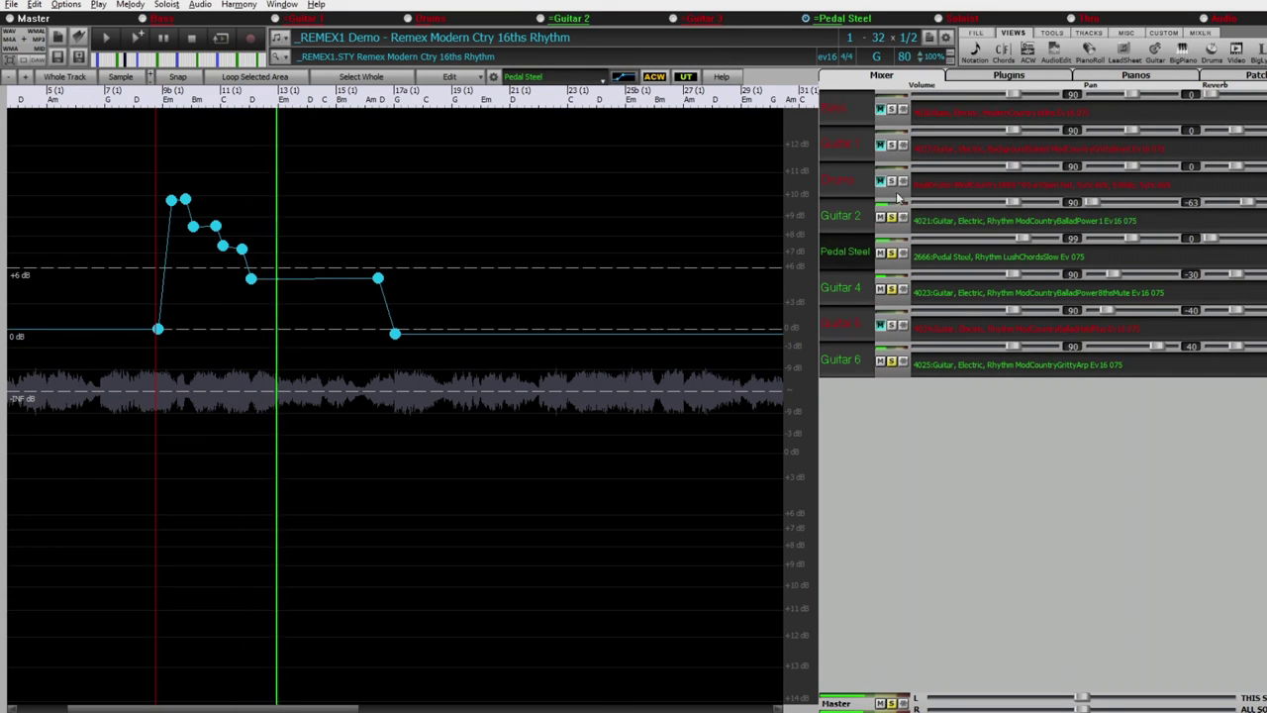
pyautogui.click(891, 146)
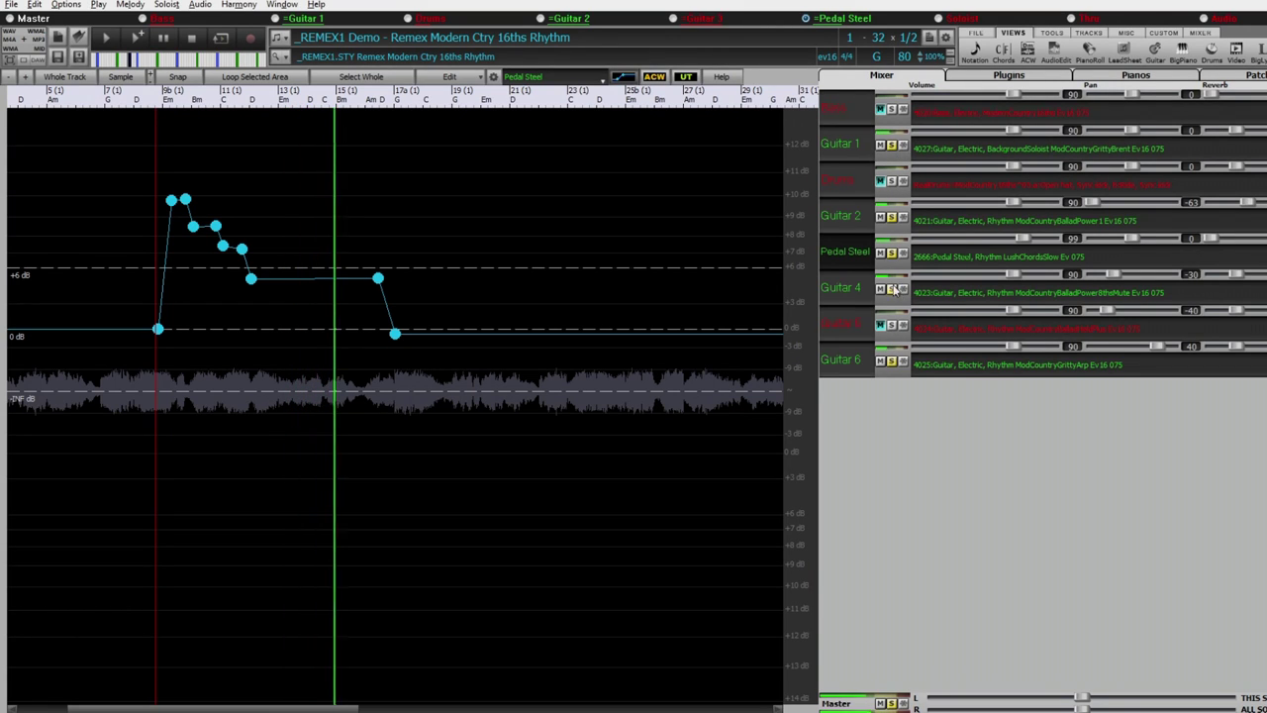
# Reduce the soloed tracks to Guitar 1 and Pedal Steel, listen to them together past bar 17, and stop playback
pyautogui.click(892, 288)
pyautogui.click(891, 254)
pyautogui.click(891, 146)
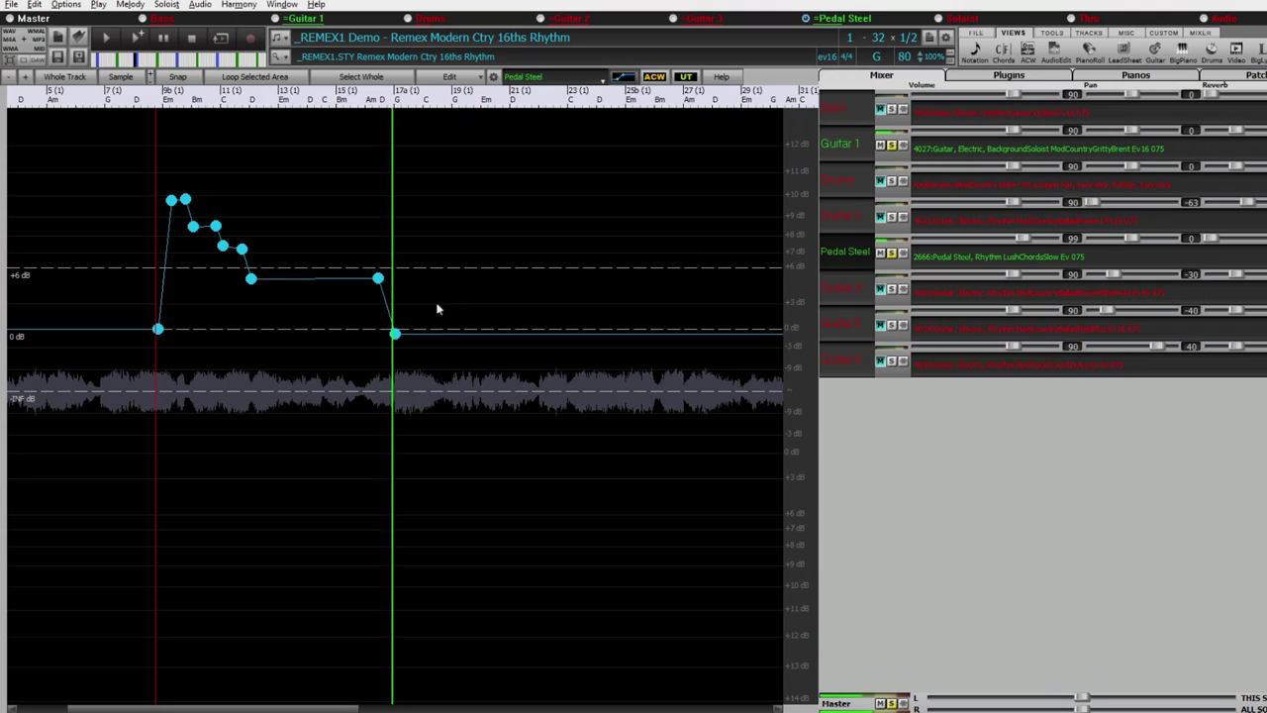
pyautogui.press('space')
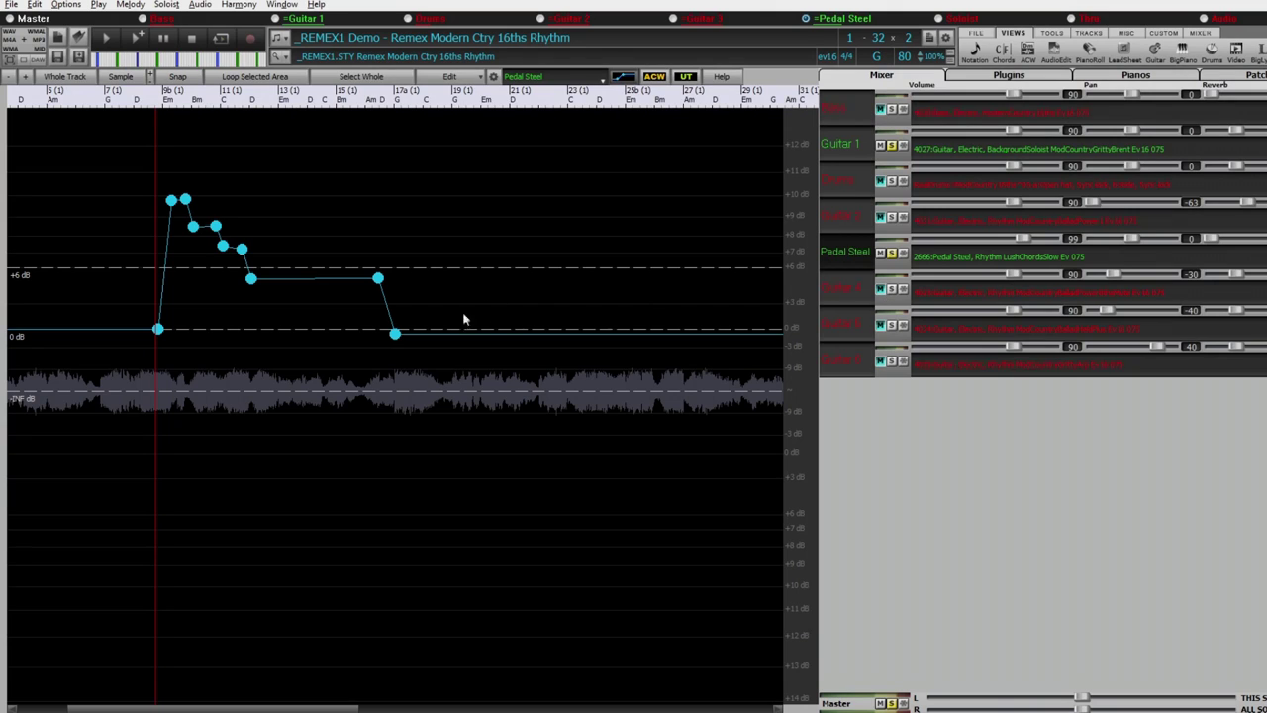
# Open Guitar 1 in the audio editor and add a pair of volume nodes around bar 9 and another pair just before bar 17
pyautogui.click(849, 145)
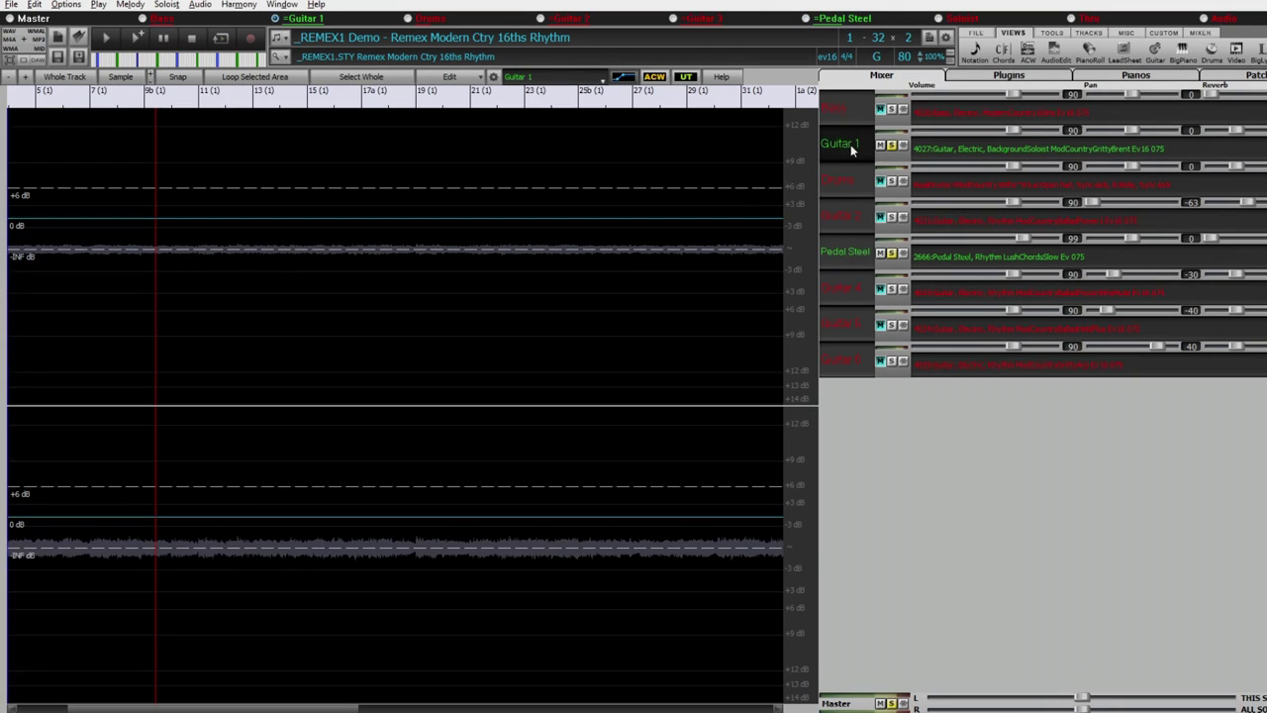
pyautogui.click(139, 223)
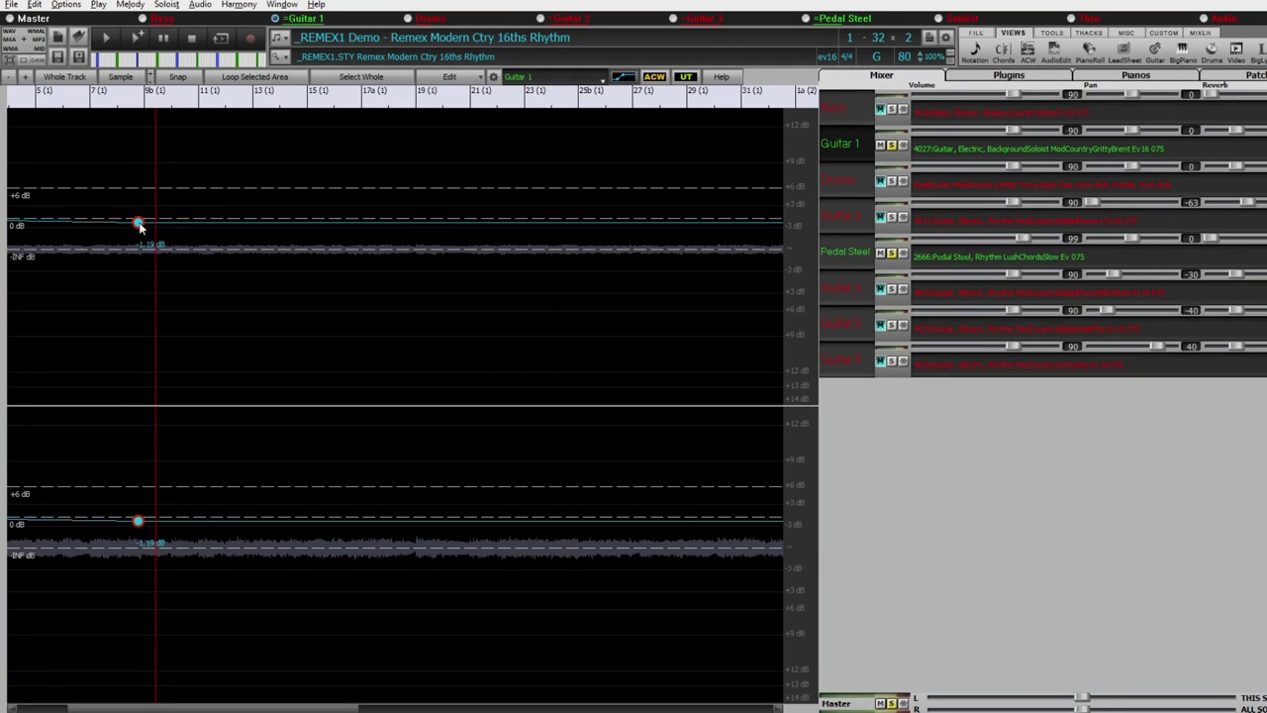
pyautogui.click(148, 223)
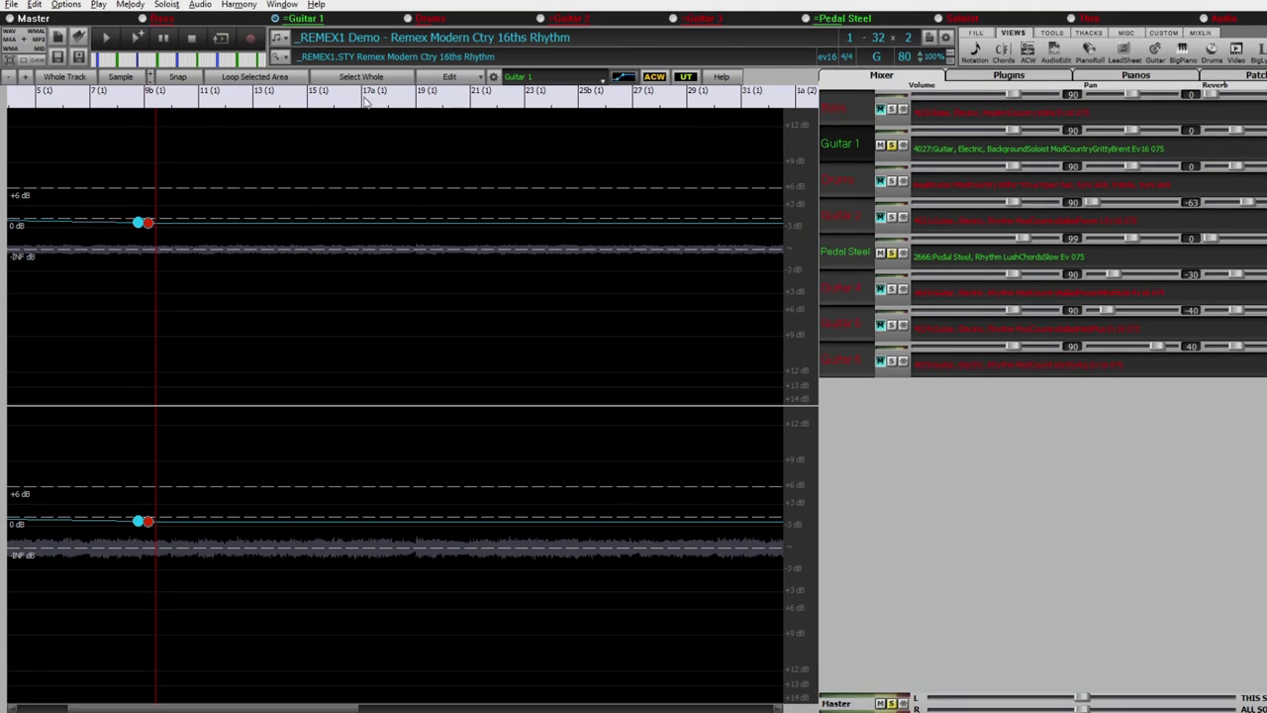
pyautogui.scroll(3, 332, 159)
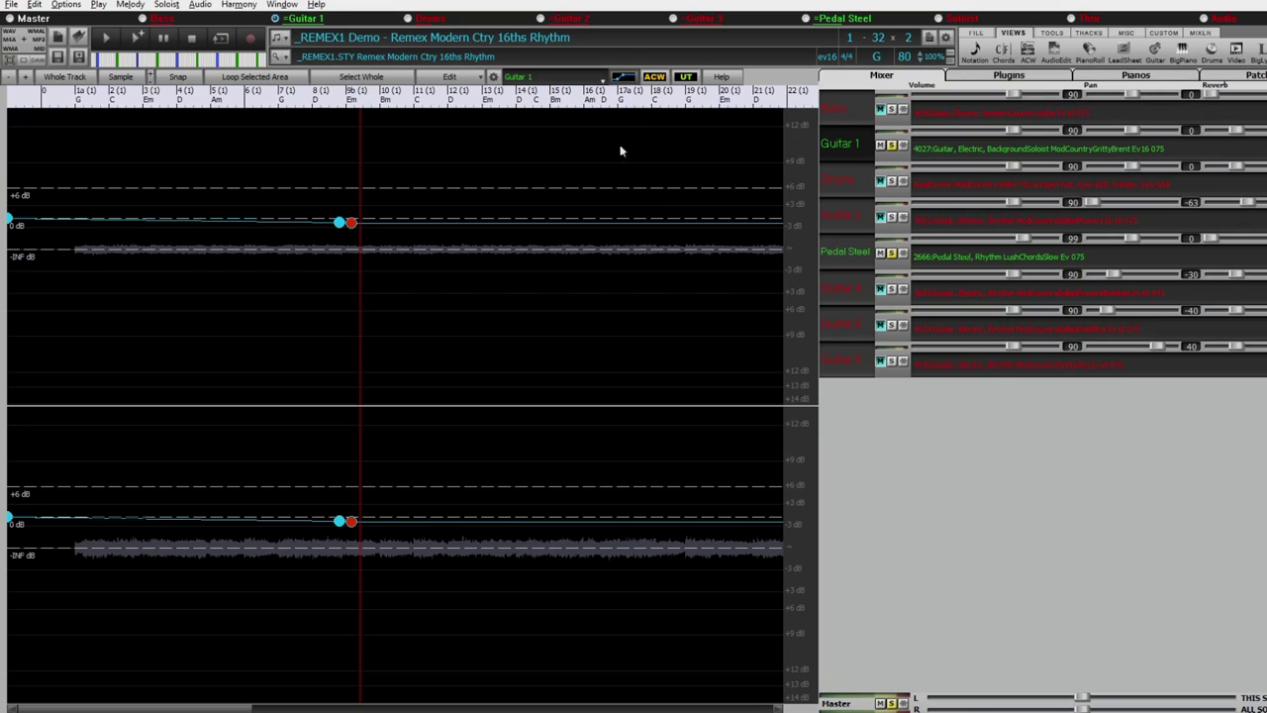
pyautogui.click(618, 221)
pyautogui.click(603, 224)
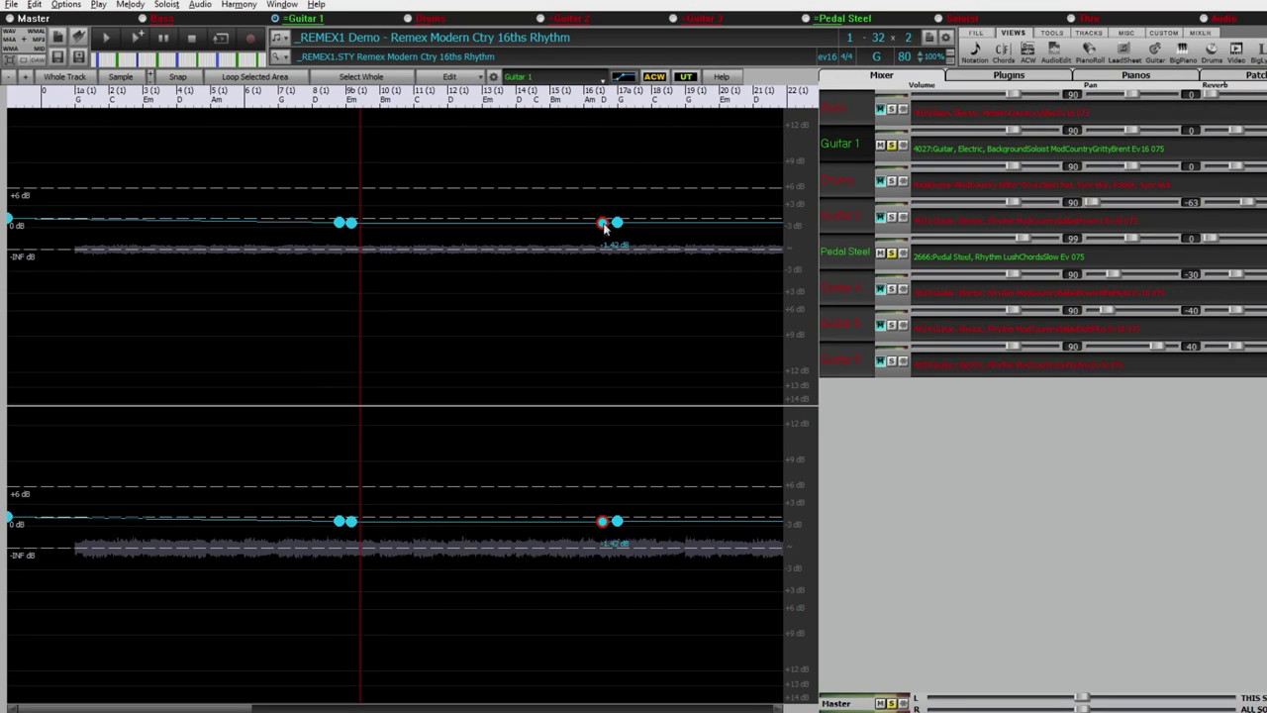
# Lower Guitar 1's two inner volume nodes to -INF dB and set the two outer nodes to about 0 dB
pyautogui.moveTo(600, 227); pyautogui.dragTo(599, 254)
pyautogui.moveTo(353, 227); pyautogui.dragTo(360, 274)
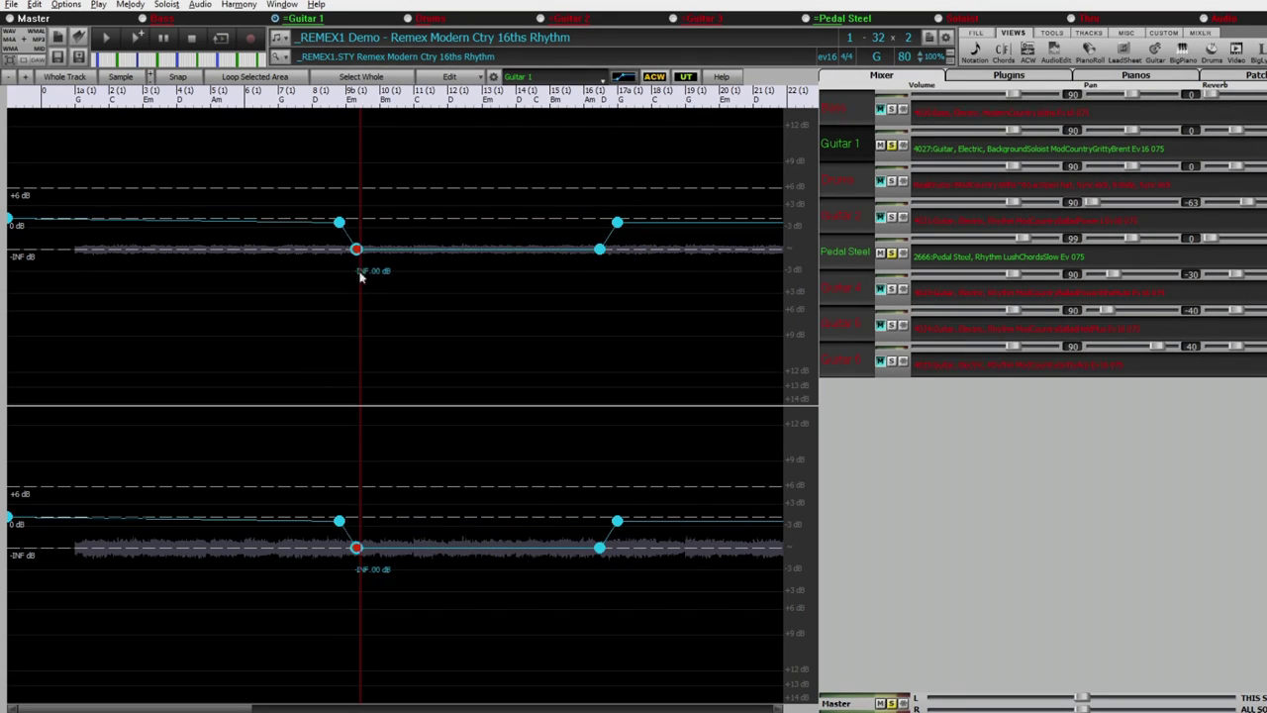
pyautogui.click(338, 223)
pyautogui.moveTo(339, 224); pyautogui.dragTo(338, 220)
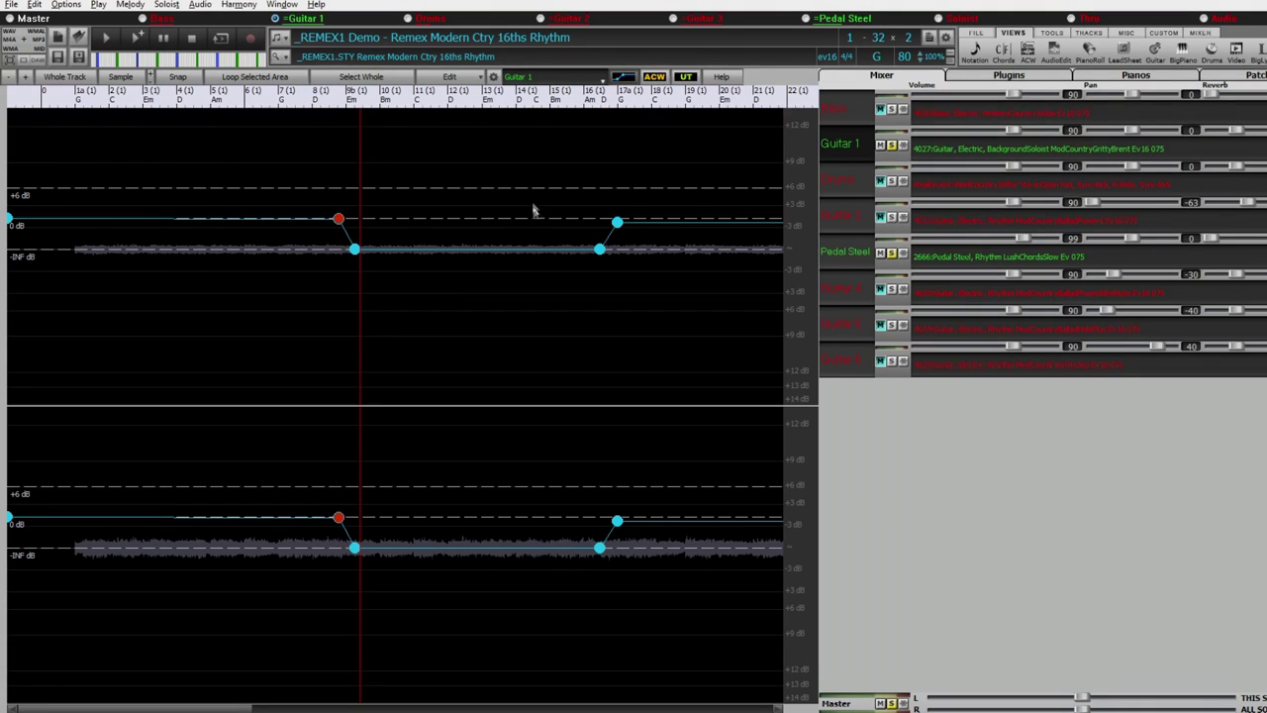
pyautogui.moveTo(619, 224); pyautogui.dragTo(621, 220)
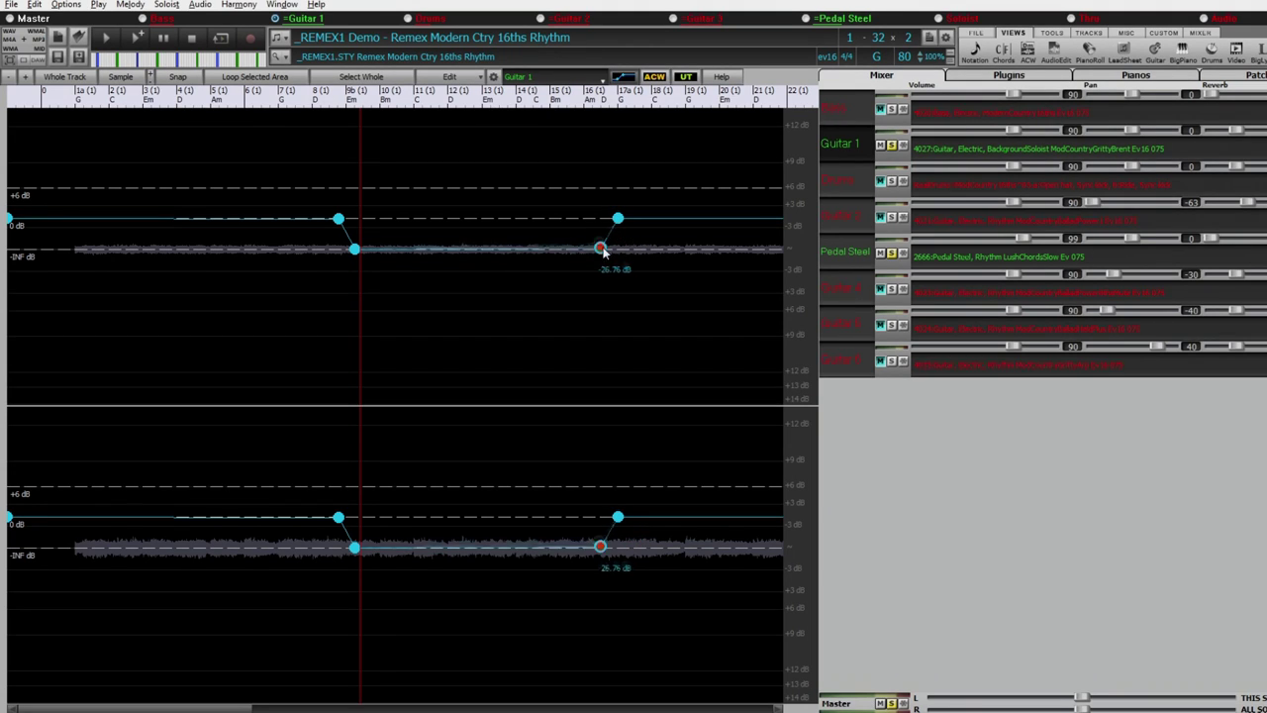
# Raise Guitar 1's inner volume nodes to an even level of about -5 dB across bars 9 to 16 and delete the extra node in bar 16
pyautogui.moveTo(599, 259); pyautogui.dragTo(600, 234)
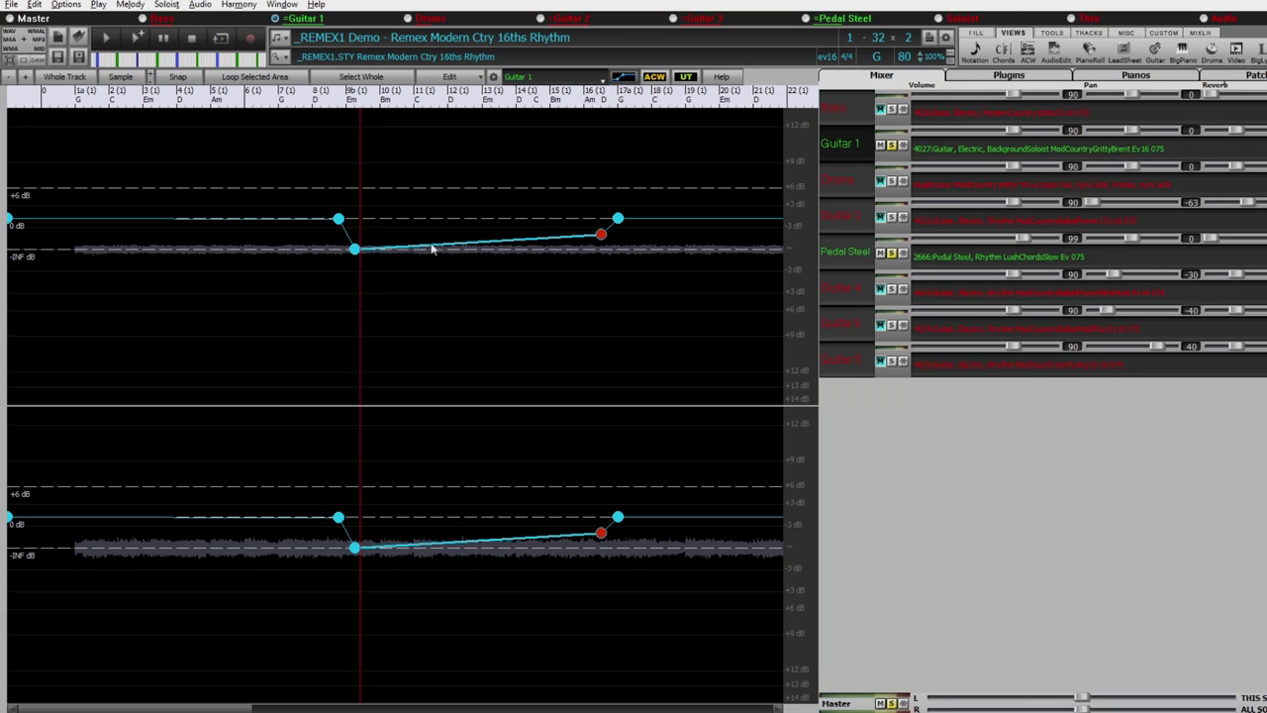
pyautogui.moveTo(354, 251); pyautogui.dragTo(354, 240)
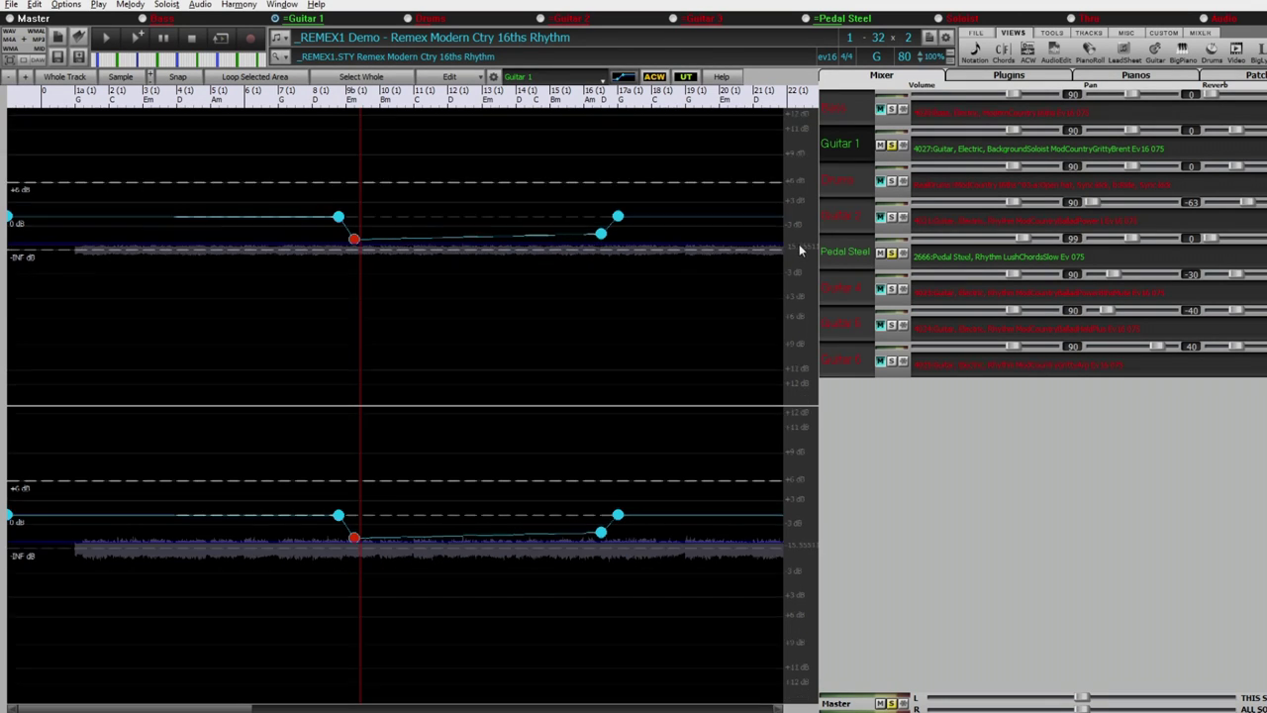
pyautogui.scroll(3, 353, 240)
pyautogui.moveTo(353, 241); pyautogui.dragTo(362, 216)
pyautogui.moveTo(597, 226); pyautogui.dragTo(595, 218)
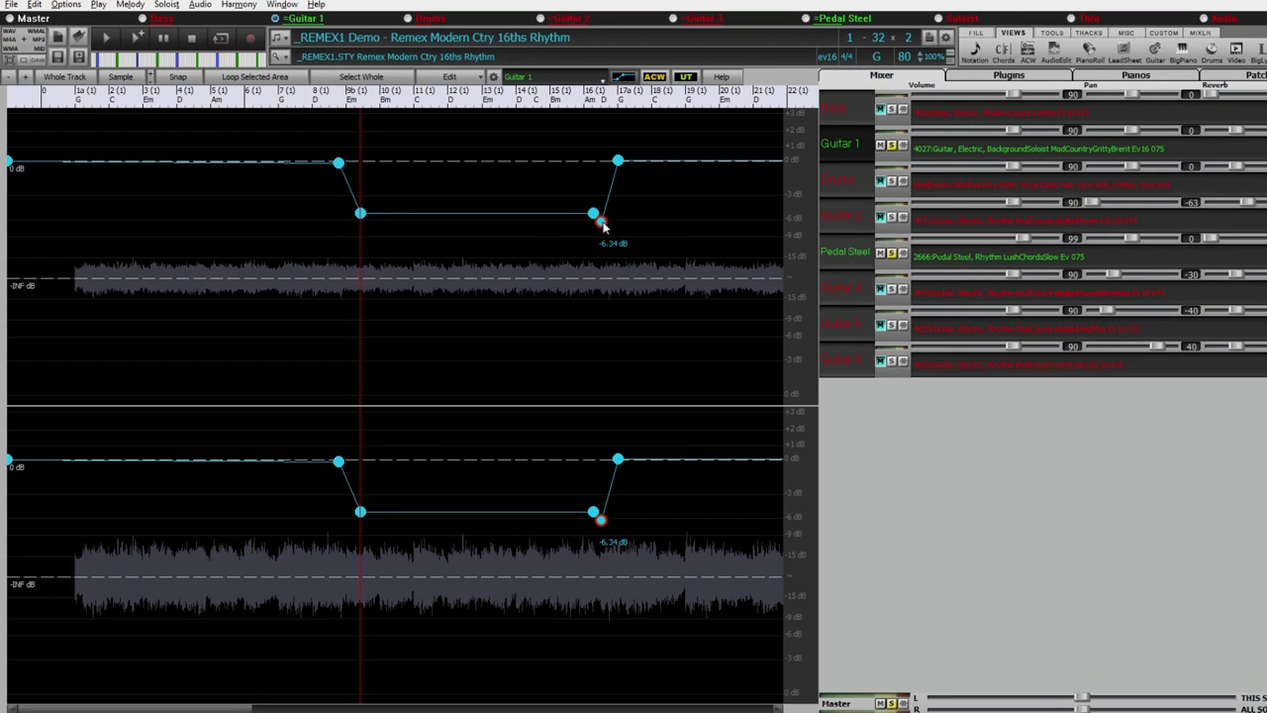
pyautogui.rightClick(602, 227)
pyautogui.click(646, 279)
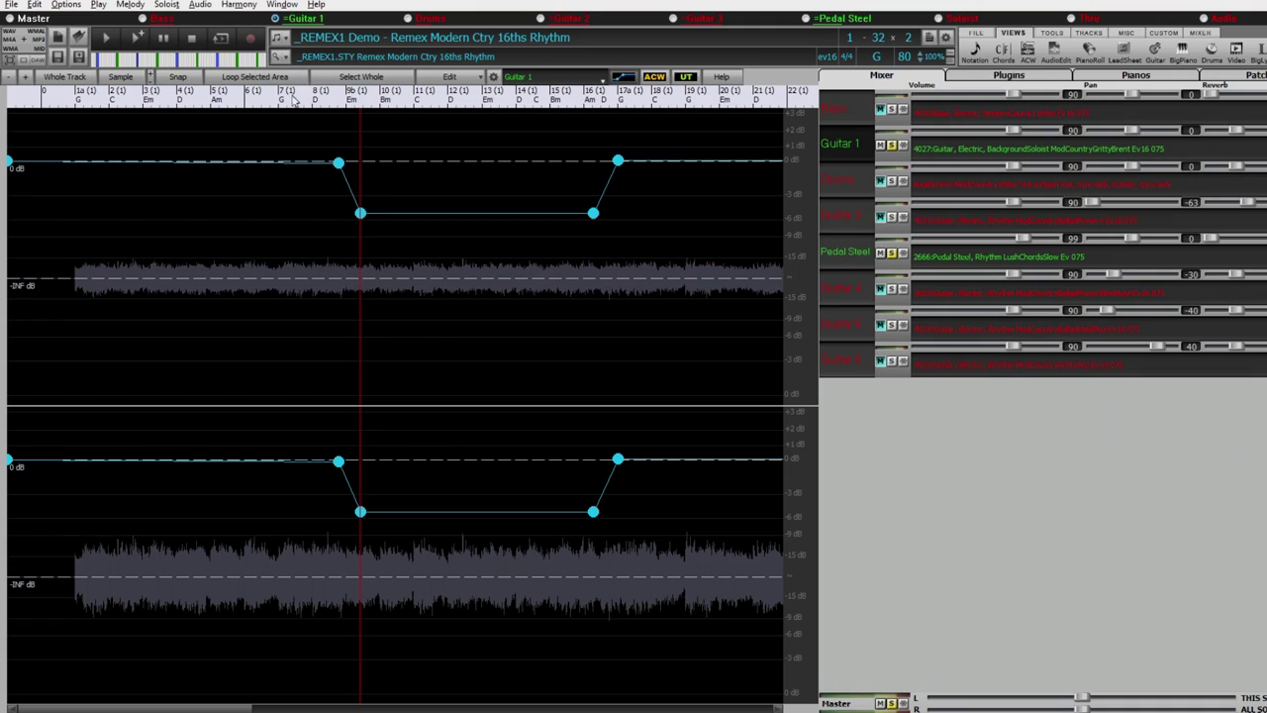
# Clear the track solos and play the full mix from bar 7 past bar 17 to hear the Guitar 1 volume dip
pyautogui.click(295, 121)
pyautogui.click(892, 145)
pyautogui.click(894, 144)
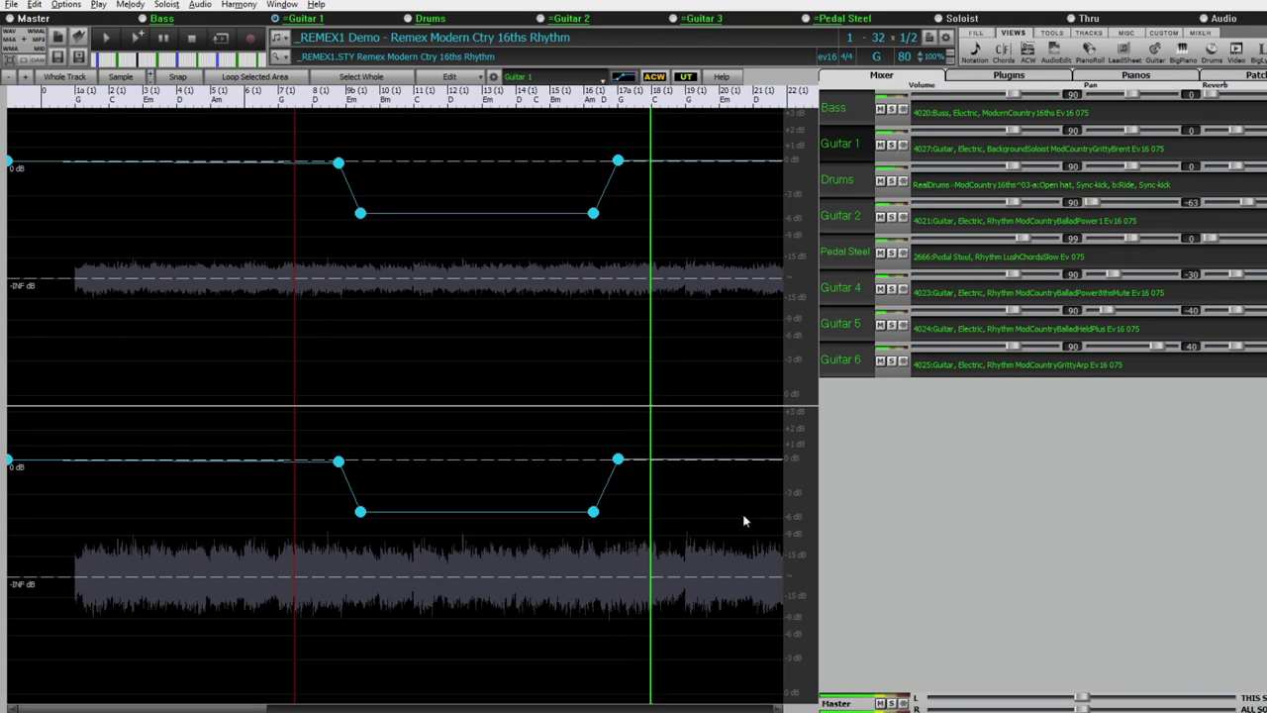
pyautogui.click(198, 38)
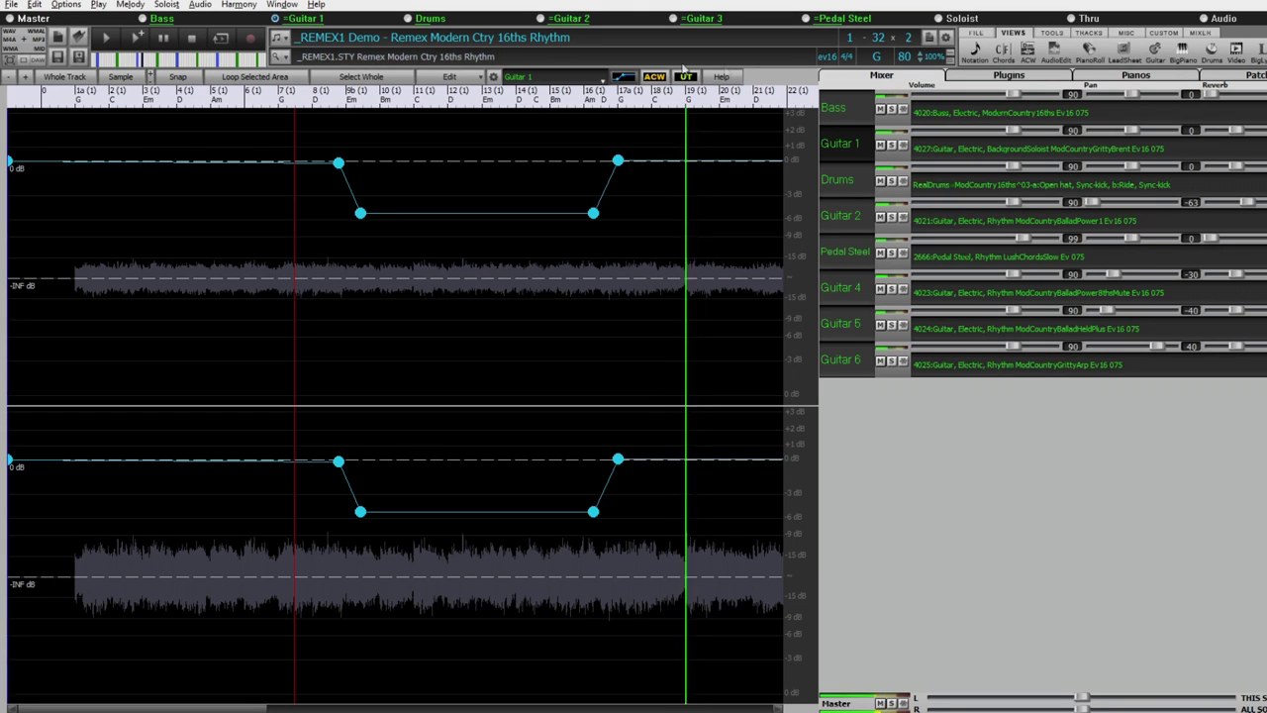